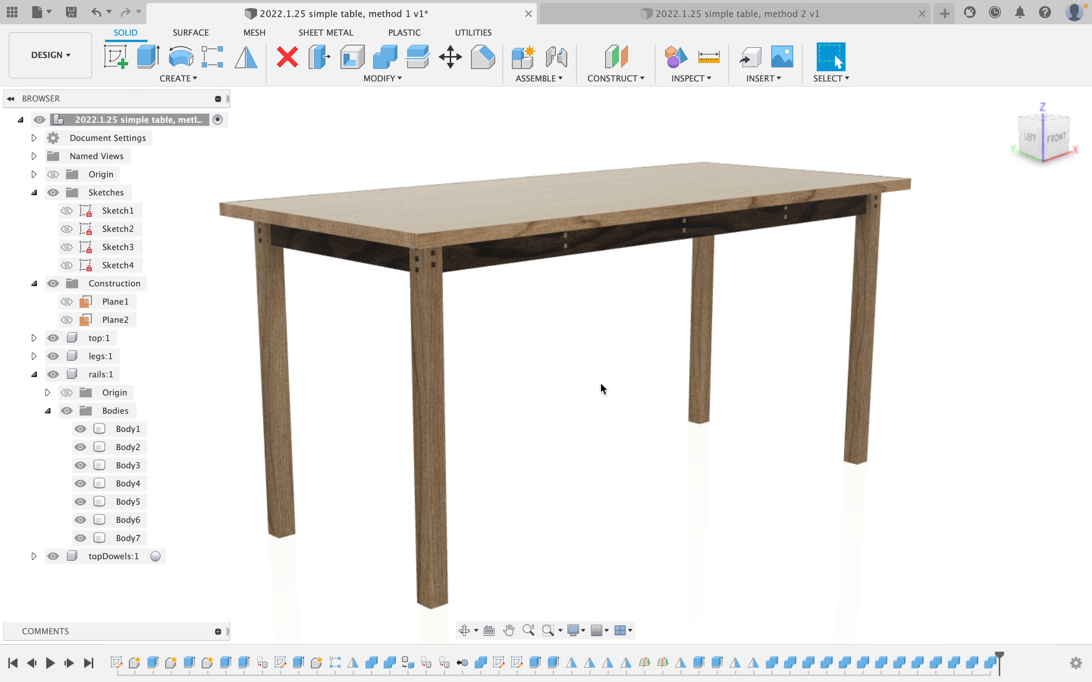
# Close the finished method 1 table design and check the camera projection setting of the empty method 2 design
pyautogui.press('super+w')
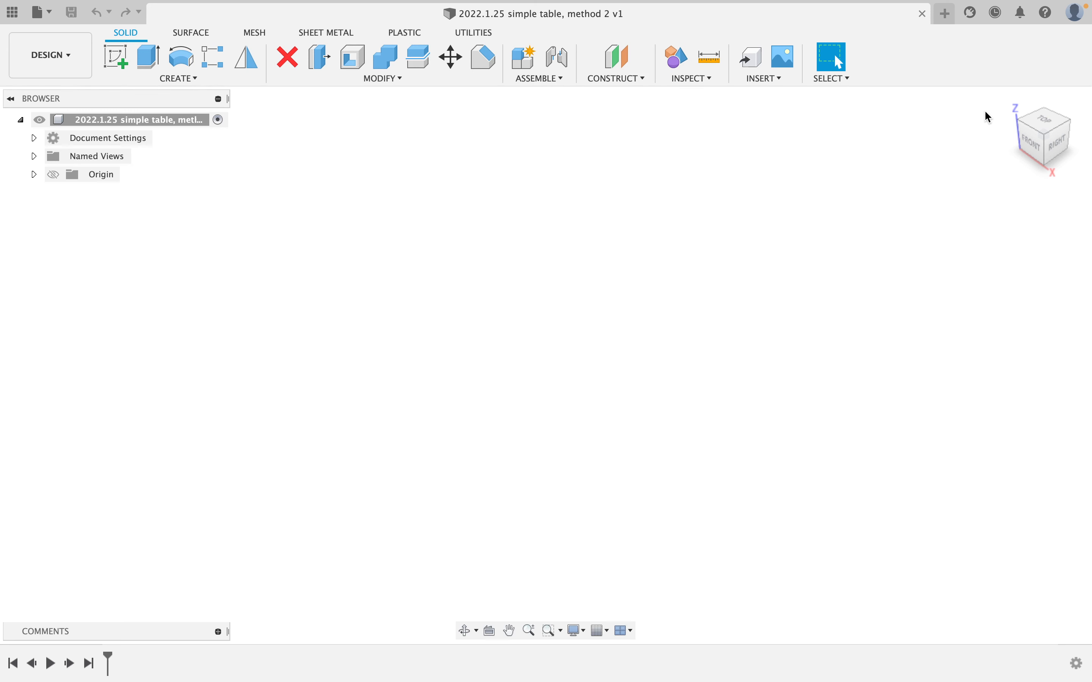
pyautogui.rightClick(1053, 136)
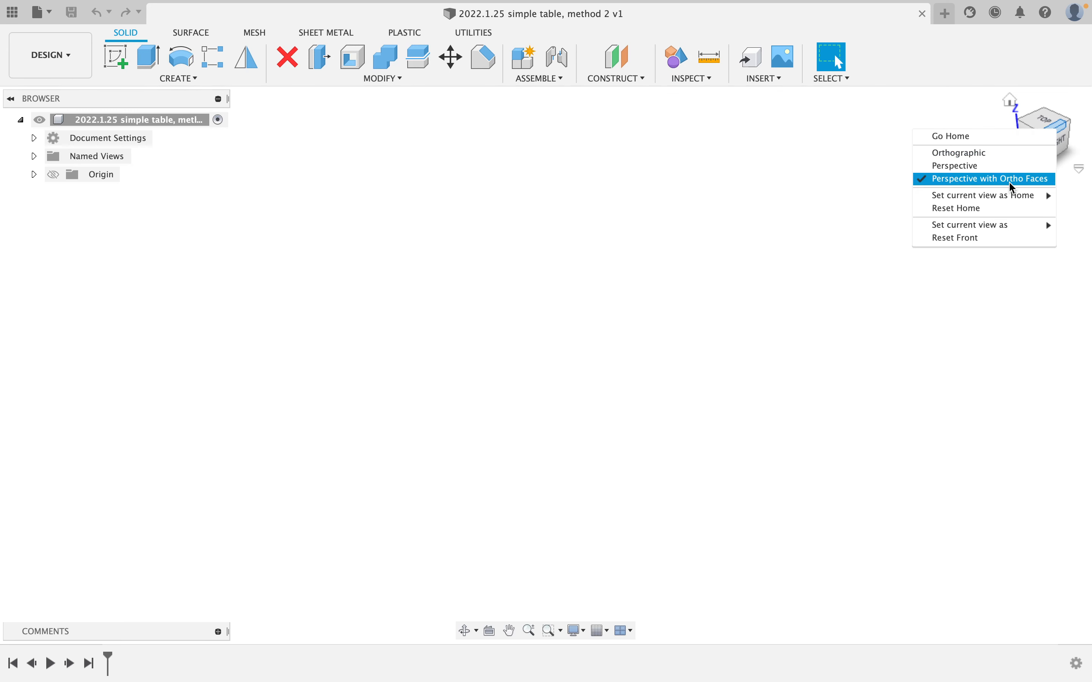
pyautogui.click(659, 191)
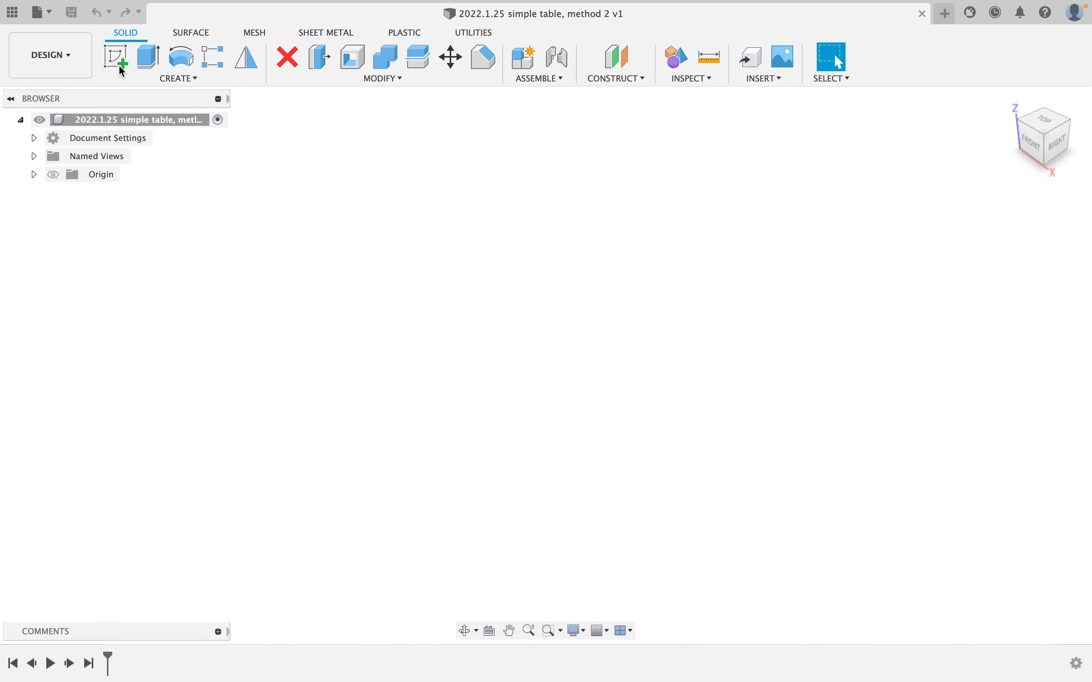
# Start a sketch on the horizontal origin plane and draw a center rectangle about 6.2 by 3 in from the origin
pyautogui.click(119, 67)
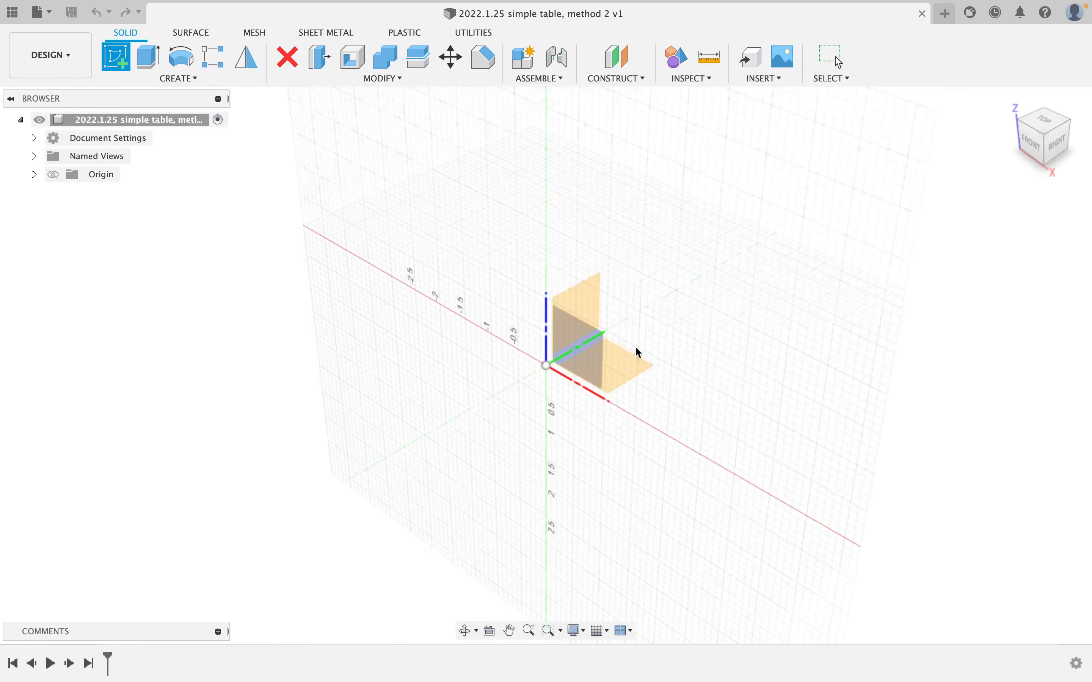
pyautogui.click(650, 367)
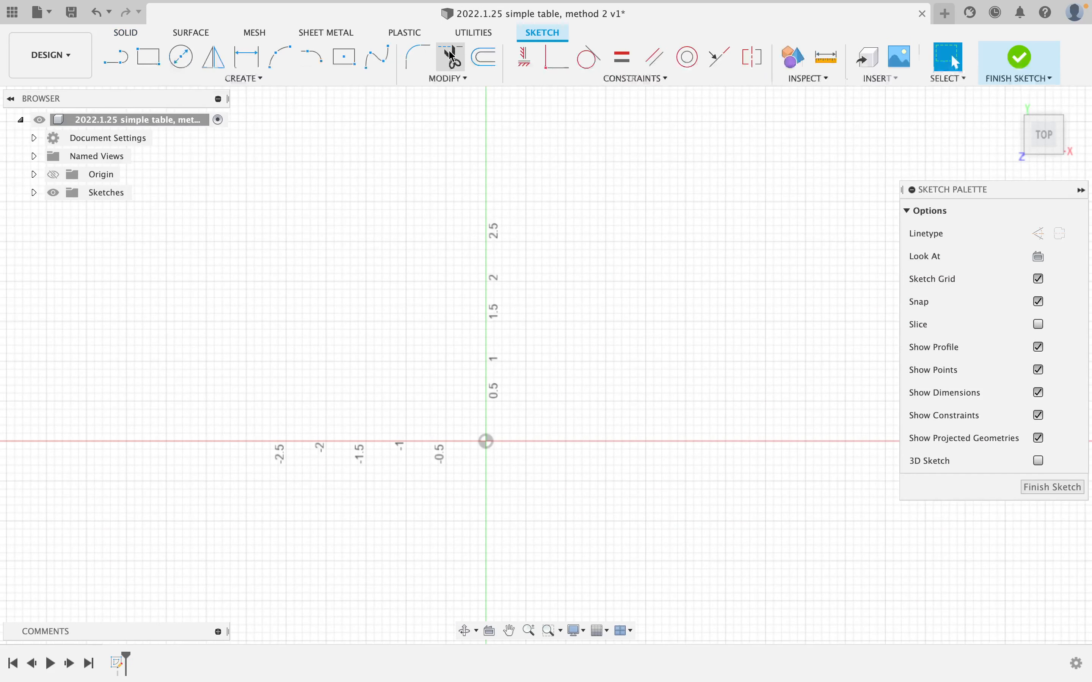
pyautogui.click(344, 57)
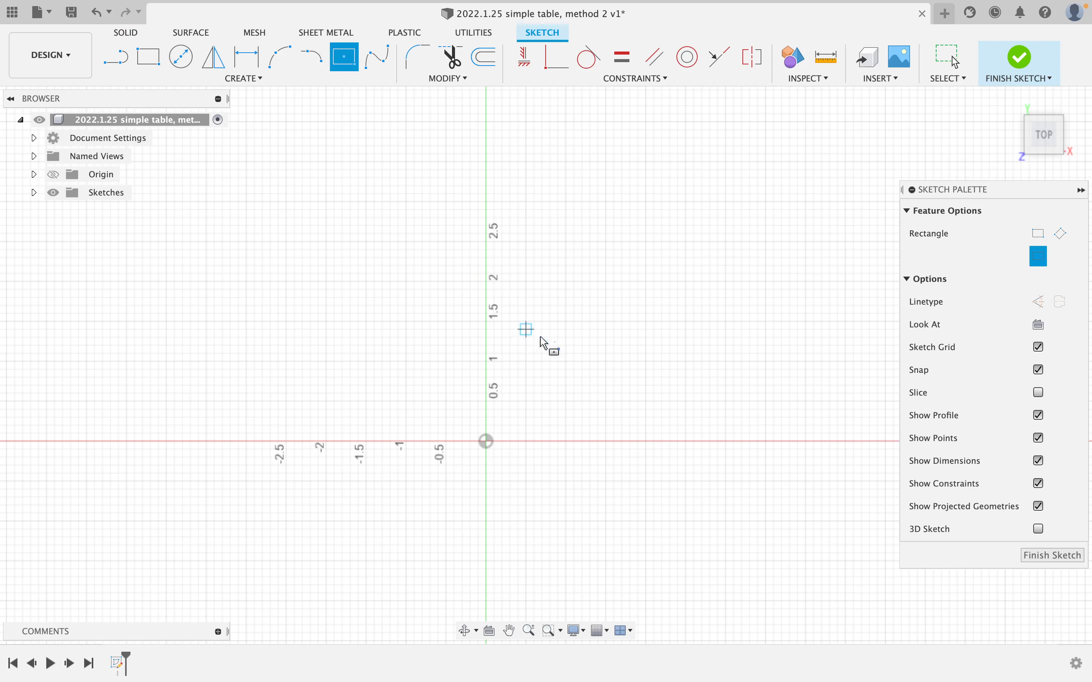
pyautogui.click(491, 444)
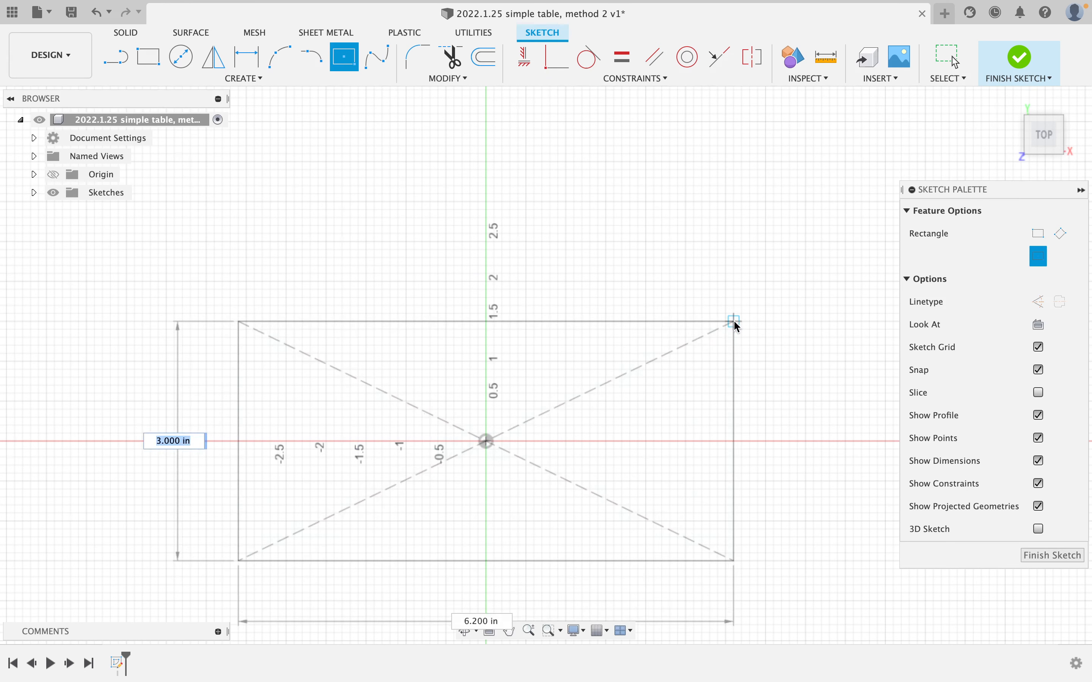
pyautogui.click(734, 321)
# Dimension the rectangle's long upper edge to 61 in
pyautogui.press('d')
pyautogui.click(553, 321)
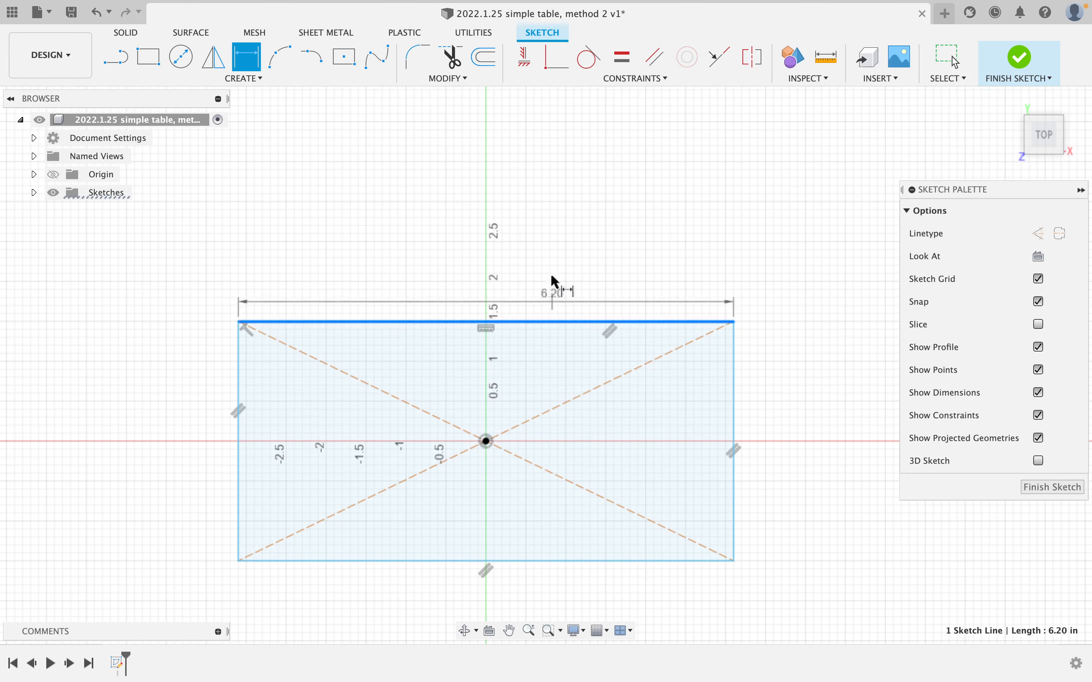
pyautogui.click(551, 231)
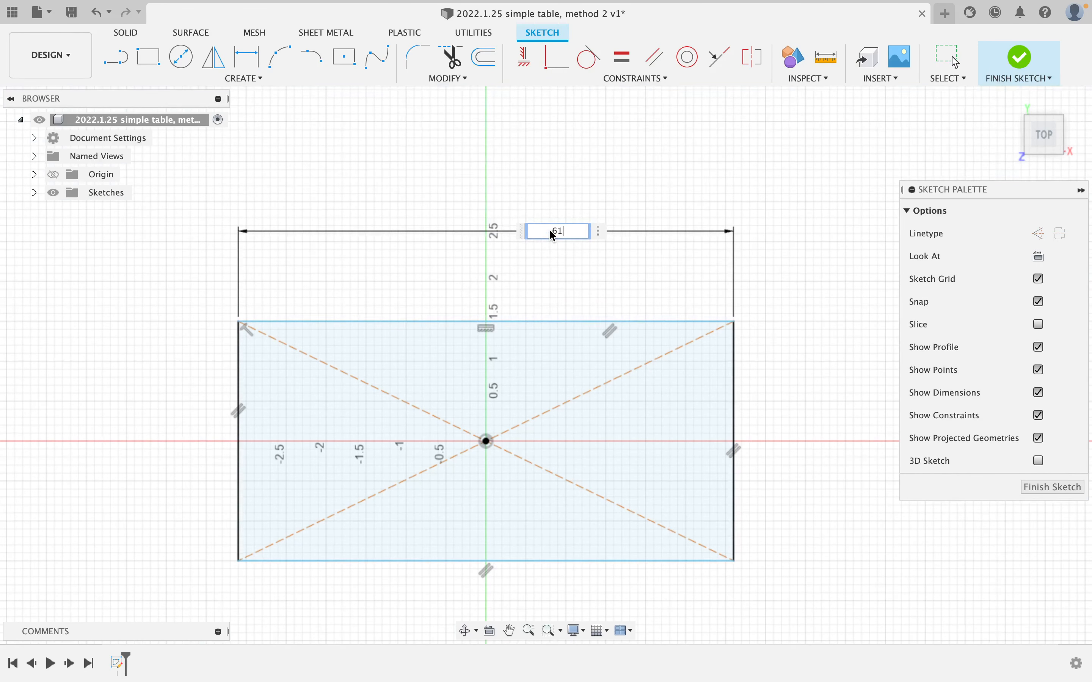
pyautogui.write('60')
pyautogui.press('Return')
# Dimension the rectangle's short right edge to 27 in
pyautogui.scroll(-4, 552, 231)
pyautogui.scroll(-3, 550, 235)
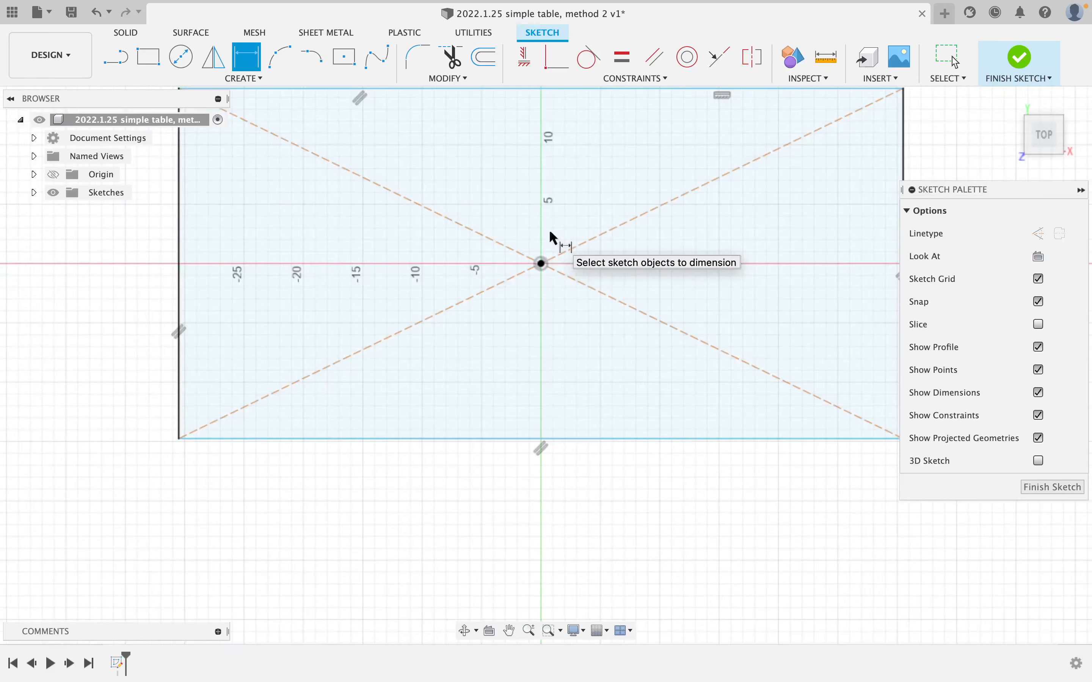
pyautogui.moveTo(624, 256); pyautogui.dragTo(477, 312, button='middle')
pyautogui.scroll(1, 477, 312)
pyautogui.click(575, 291)
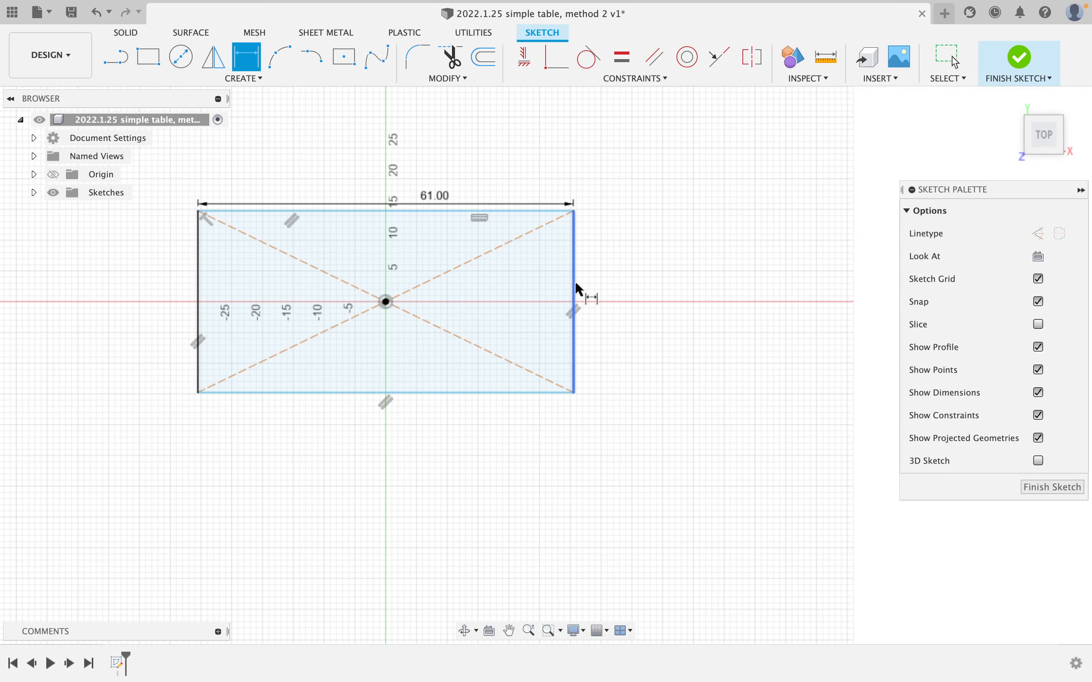
pyautogui.click(634, 285)
pyautogui.write('27')
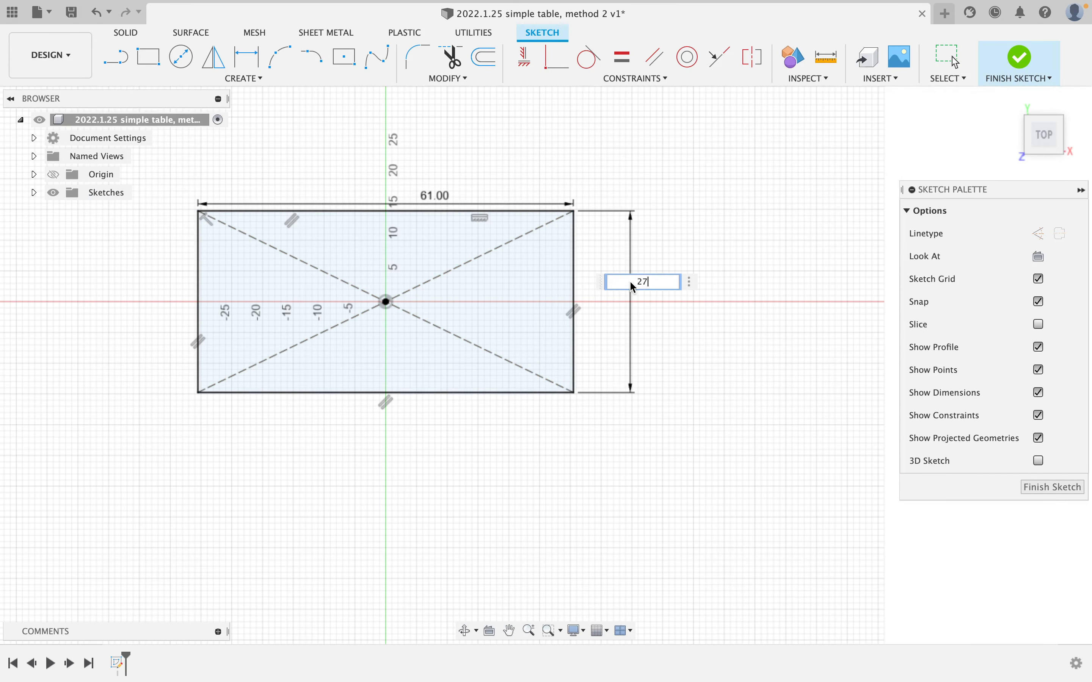
pyautogui.press('Return')
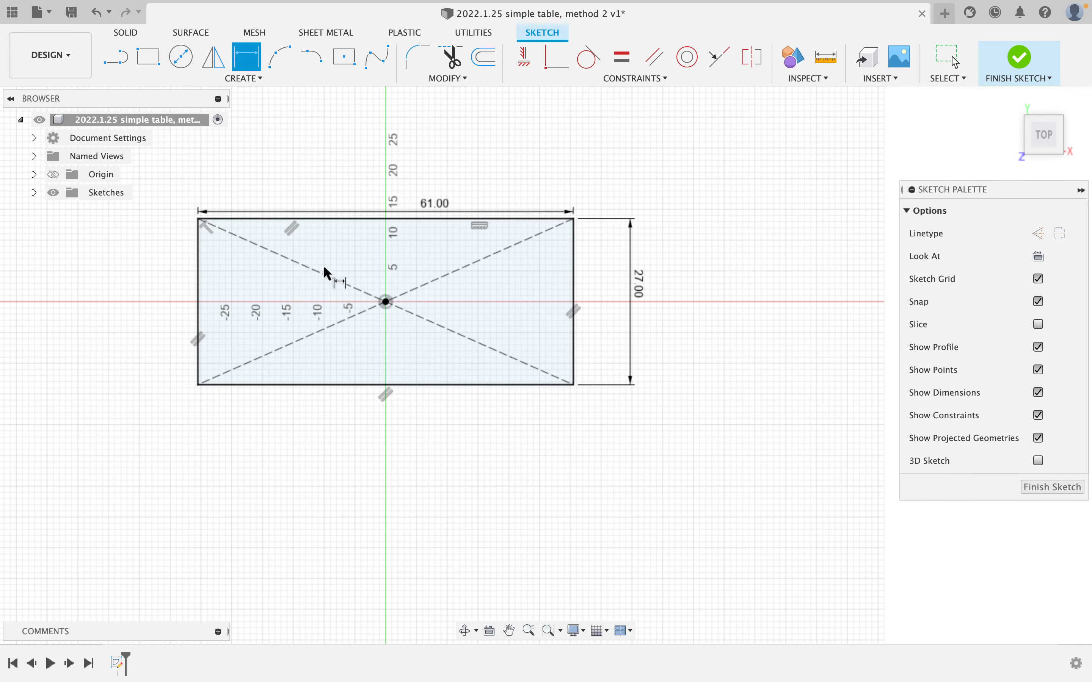
# Draw a two-point rectangle about 3 by 3 in inside the large rectangle, near its upper-left corner
pyautogui.scroll(5, 261, 292)
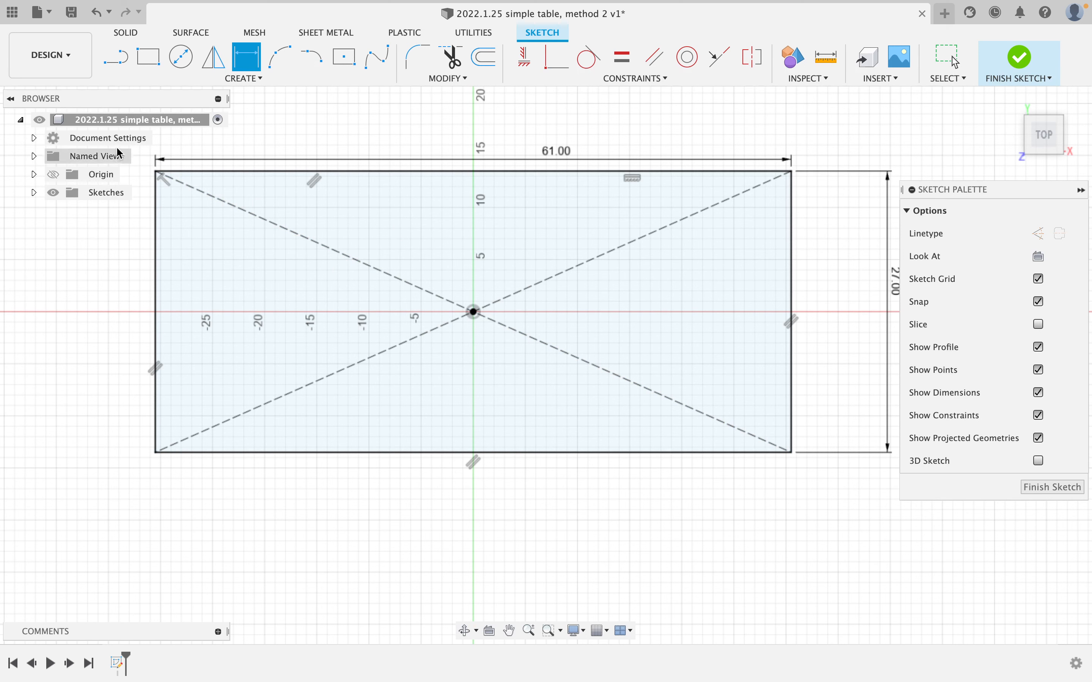
pyautogui.click(145, 66)
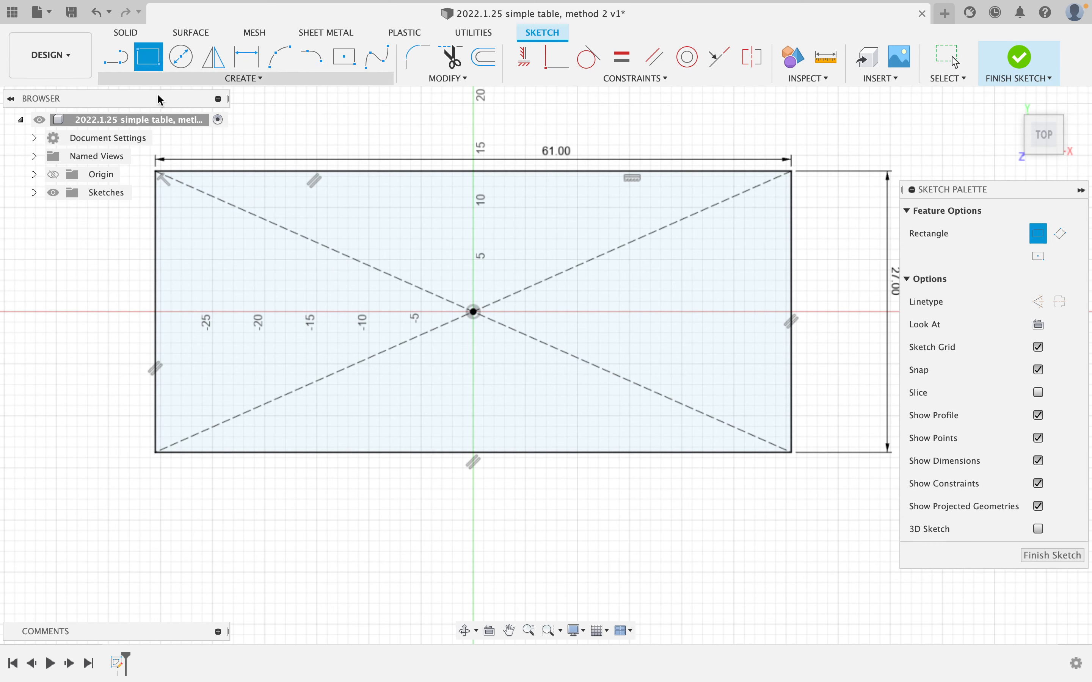
pyautogui.click(183, 199)
pyautogui.click(212, 229)
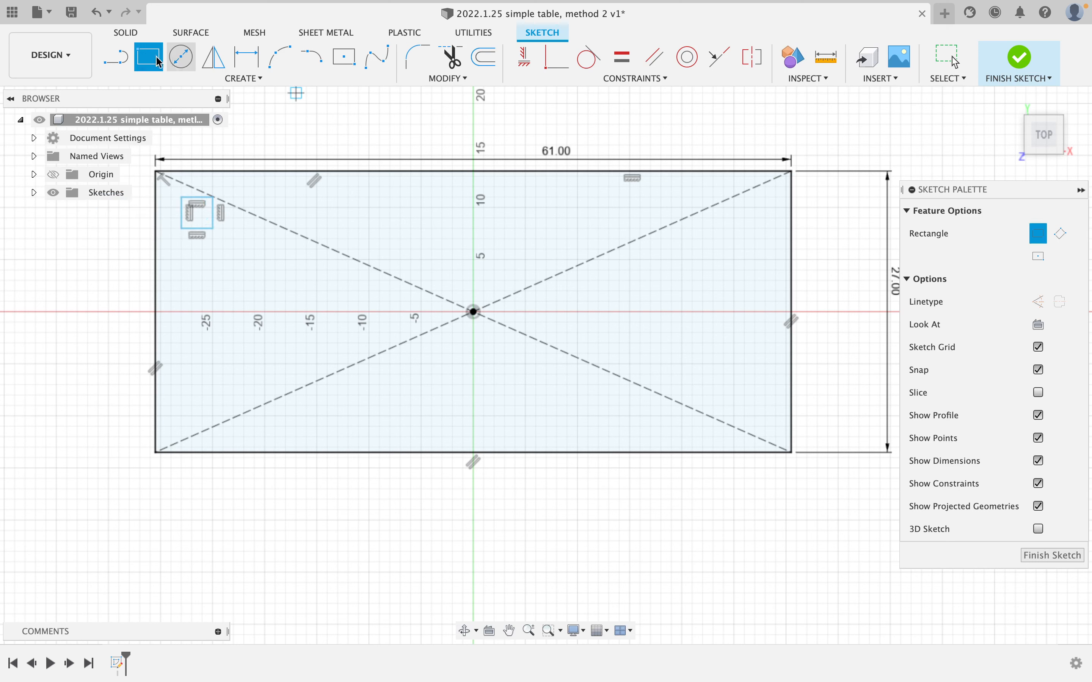
# Draw a horizontal line about 25 in from the small square's right midpoint to the vertical axis, and a vertical one about 8 in from its bottom midpoint to the horizontal axis
pyautogui.click(122, 63)
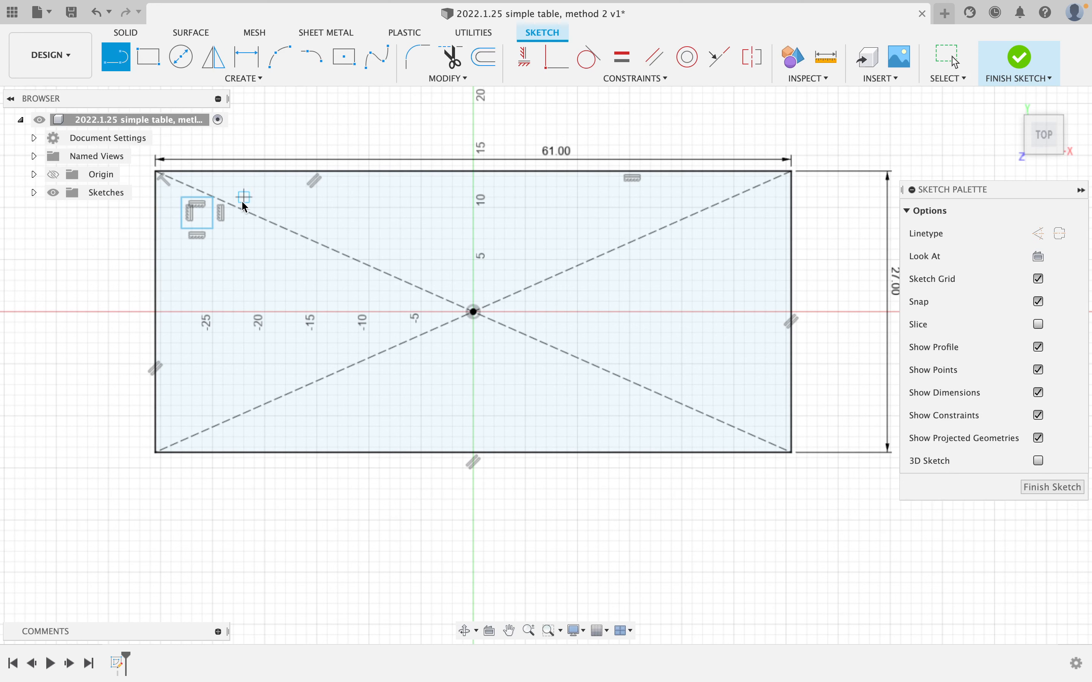
pyautogui.click(213, 212)
pyautogui.click(473, 215)
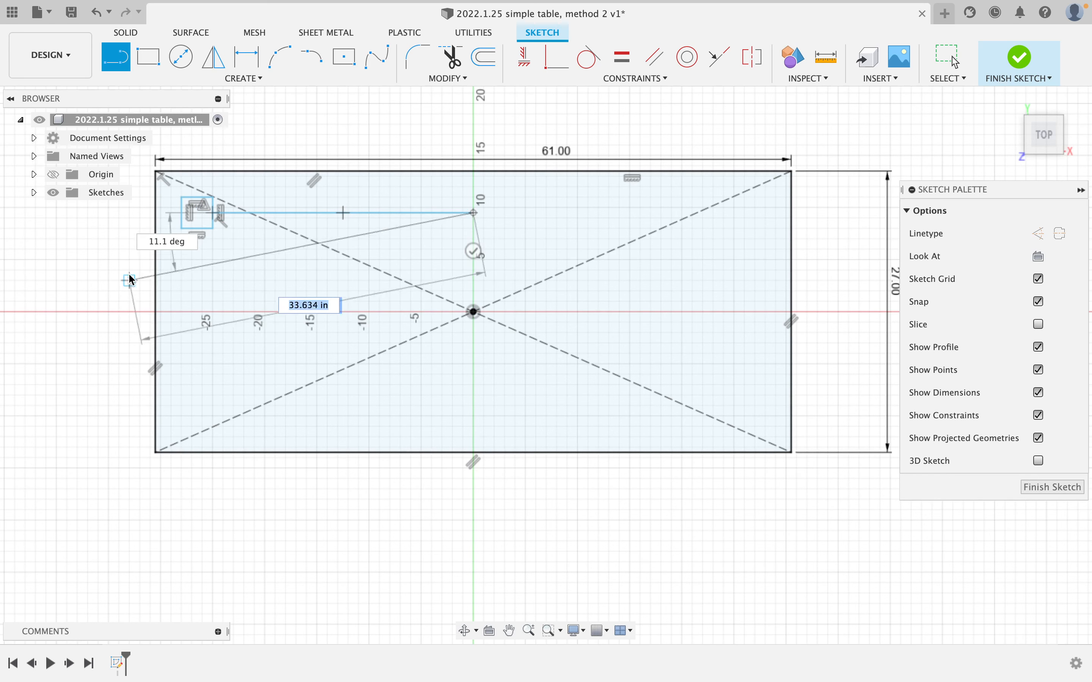
pyautogui.press('Escape')
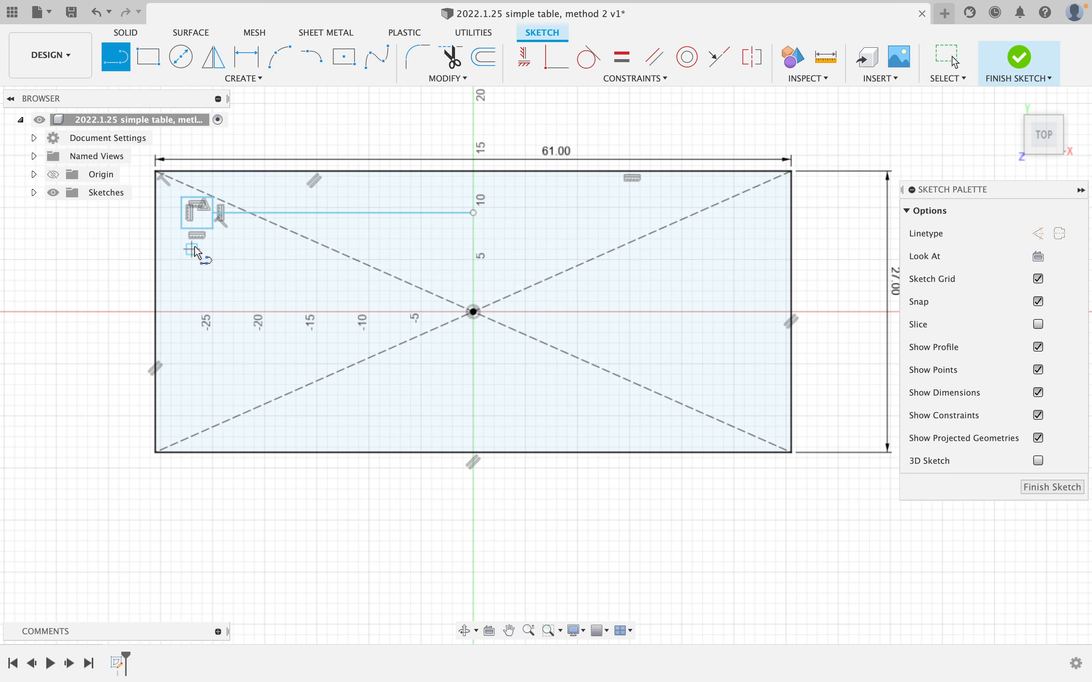
pyautogui.click(199, 229)
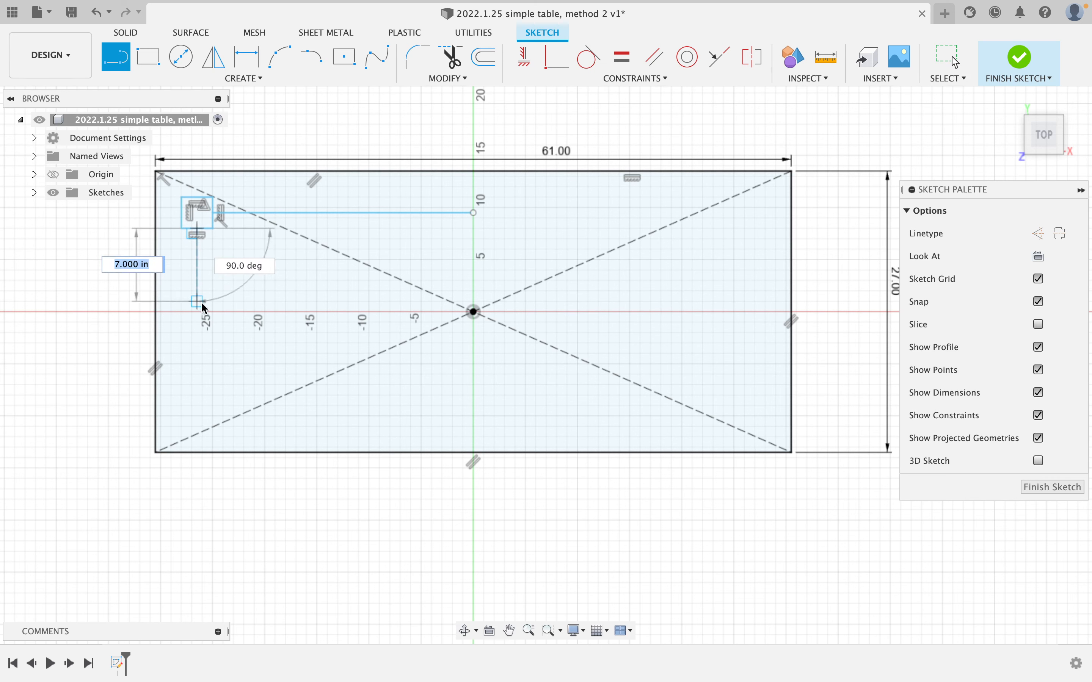
pyautogui.click(203, 314)
pyautogui.press('d')
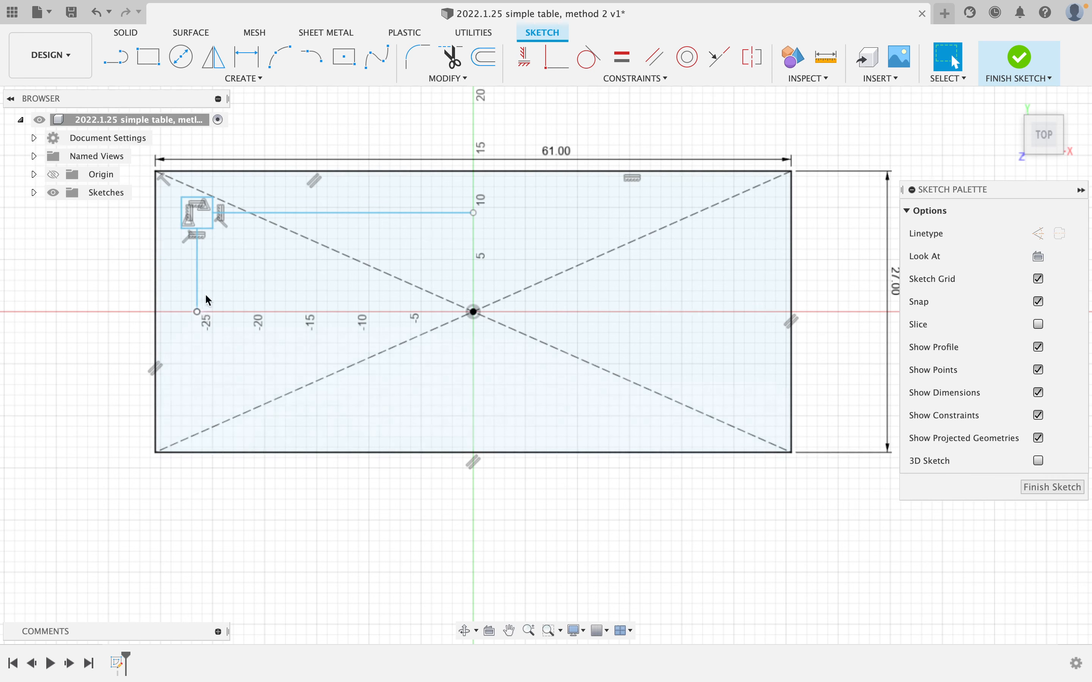
# Convert the horizontal and vertical lines leaving the small square to construction lines
pyautogui.click(281, 213)
pyautogui.press('Escape')
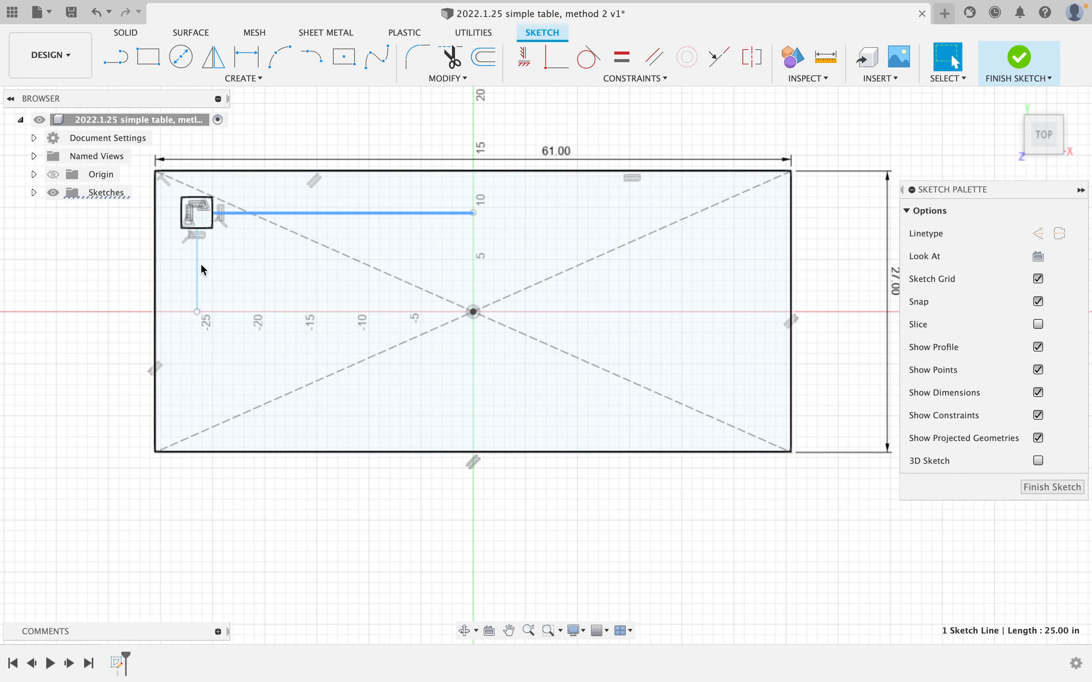
pyautogui.press('x')
pyautogui.click(197, 282)
pyautogui.press('x')
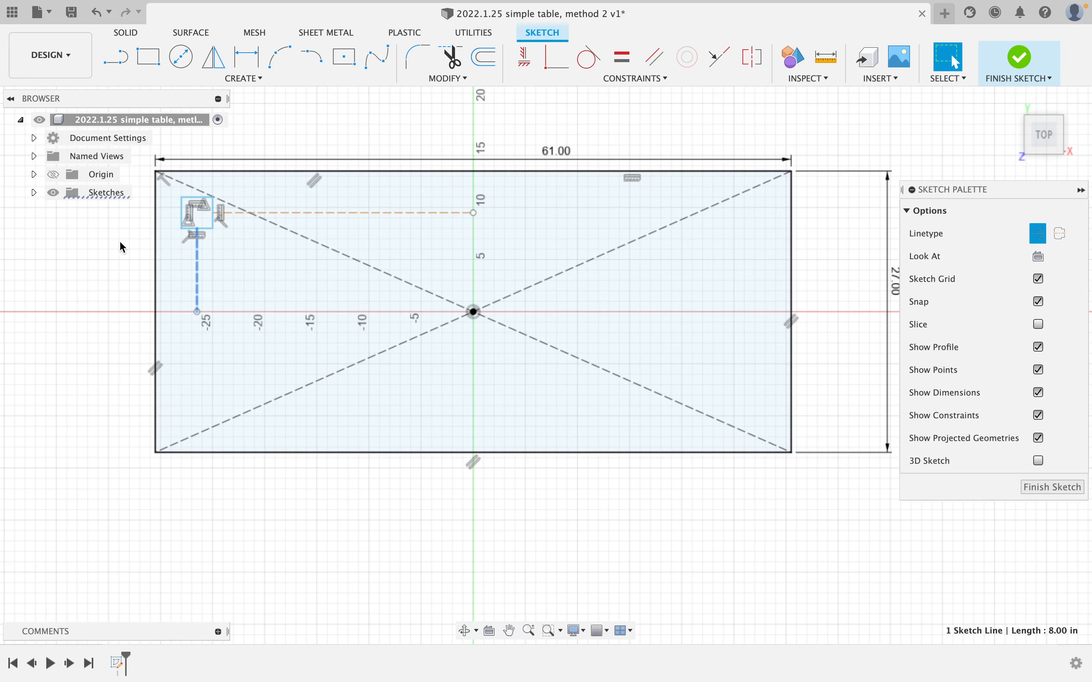
pyautogui.press('Escape')
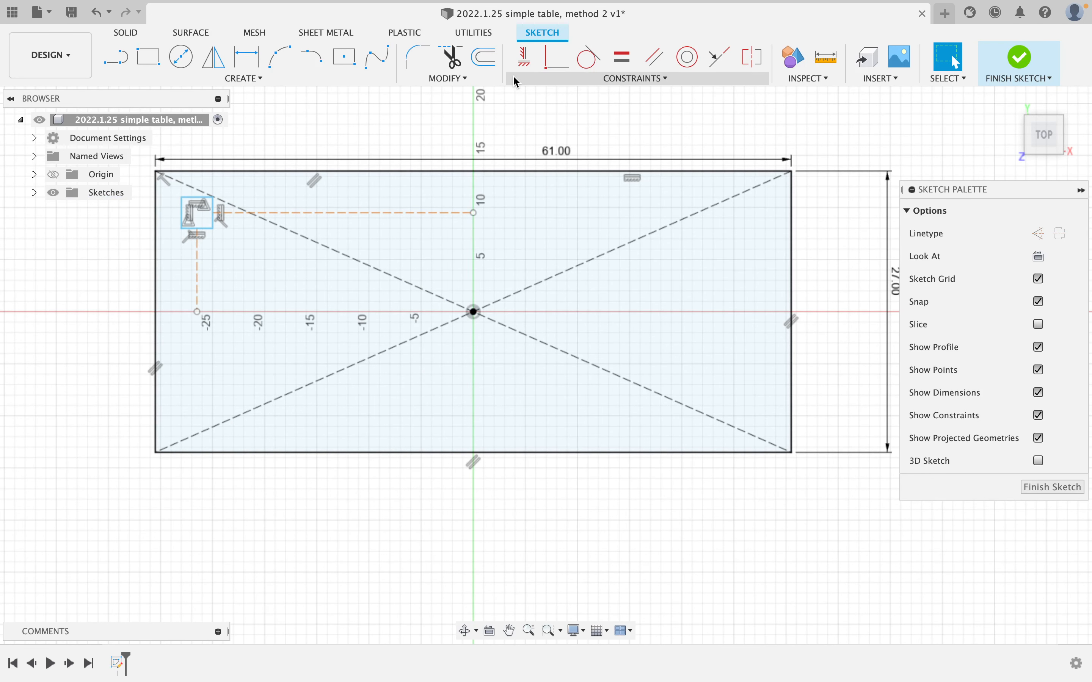
# Apply an Equal constraint between the small square's top and right sides
pyautogui.click(622, 56)
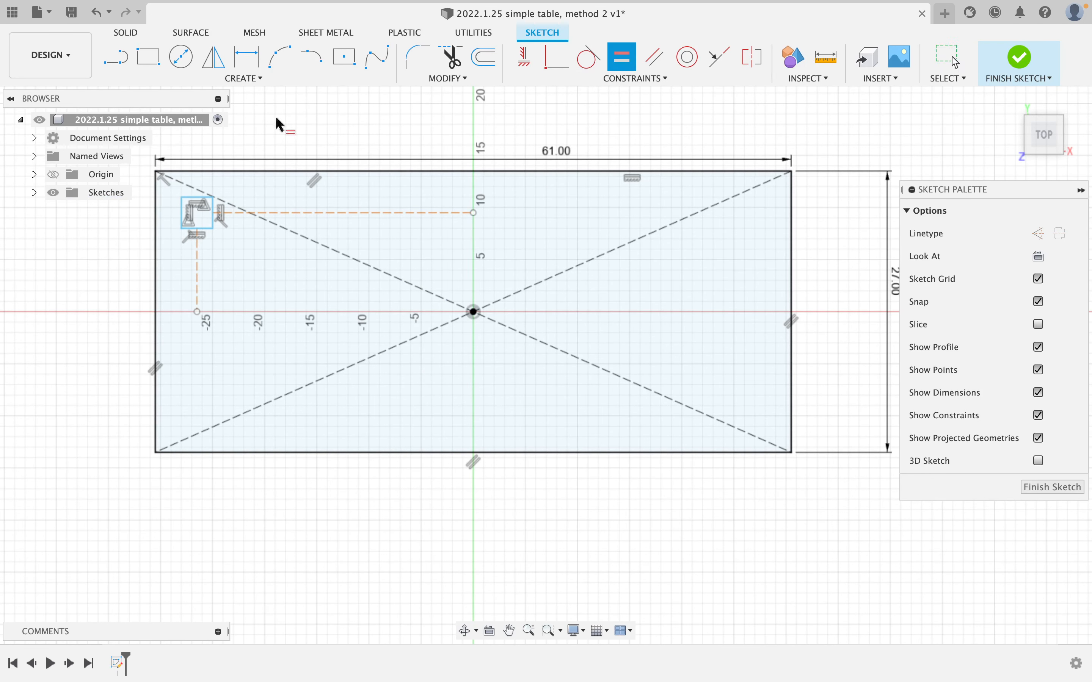
pyautogui.click(199, 198)
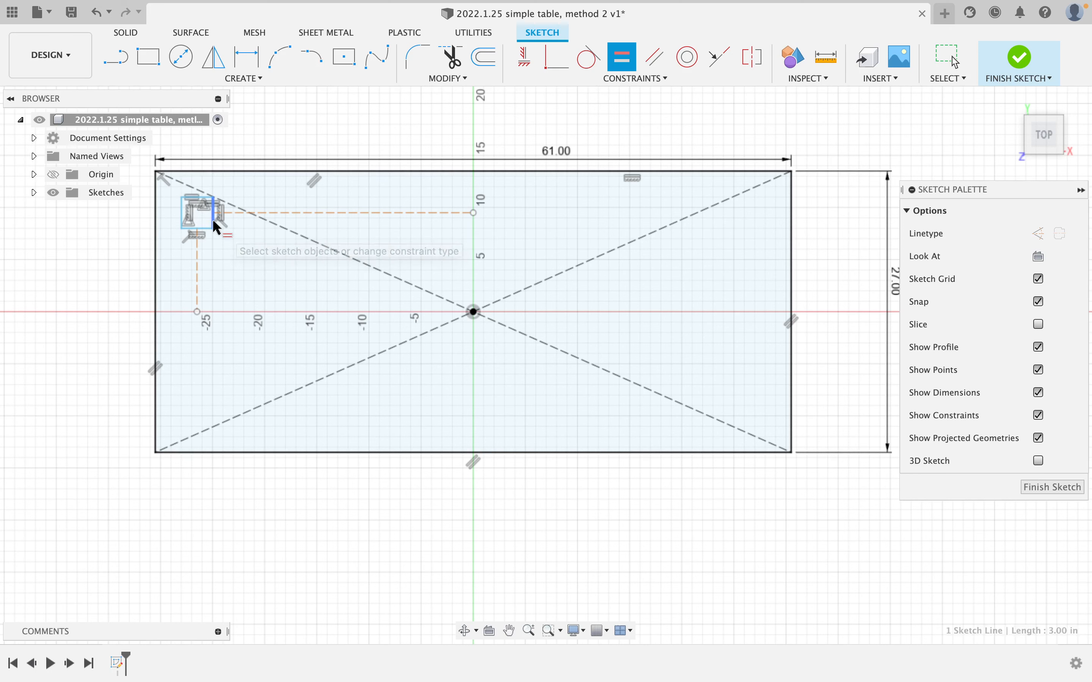
pyautogui.click(214, 216)
# Dimension the gap between the large rectangle's left edge and the small square's left side to 2 in
pyautogui.press('d')
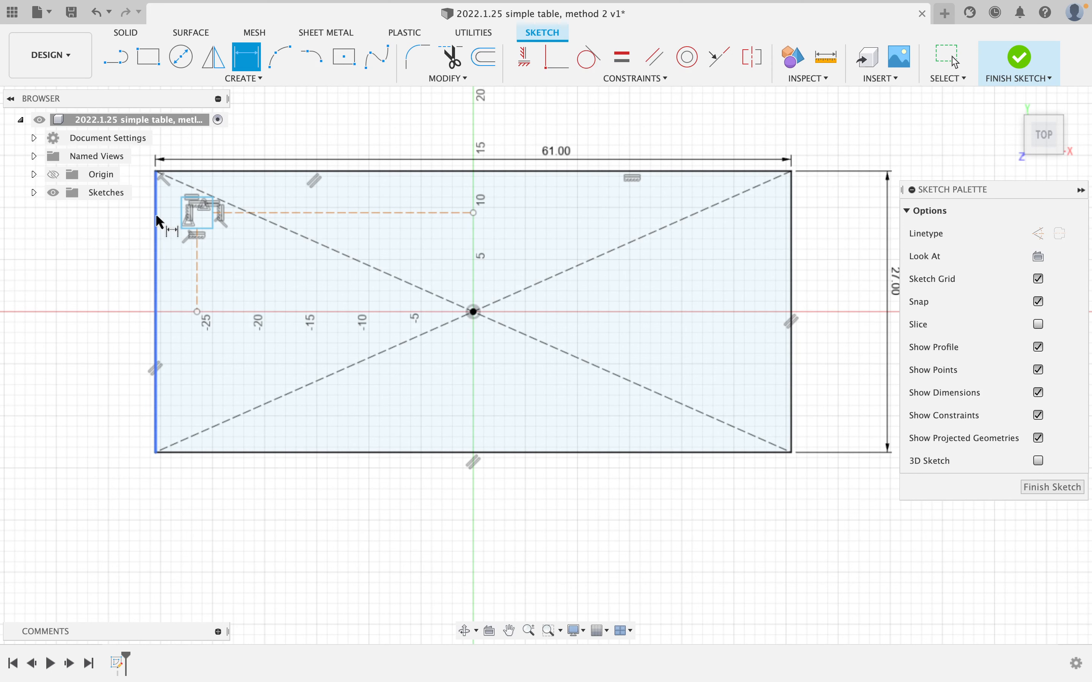
pyautogui.click(156, 222)
pyautogui.click(183, 223)
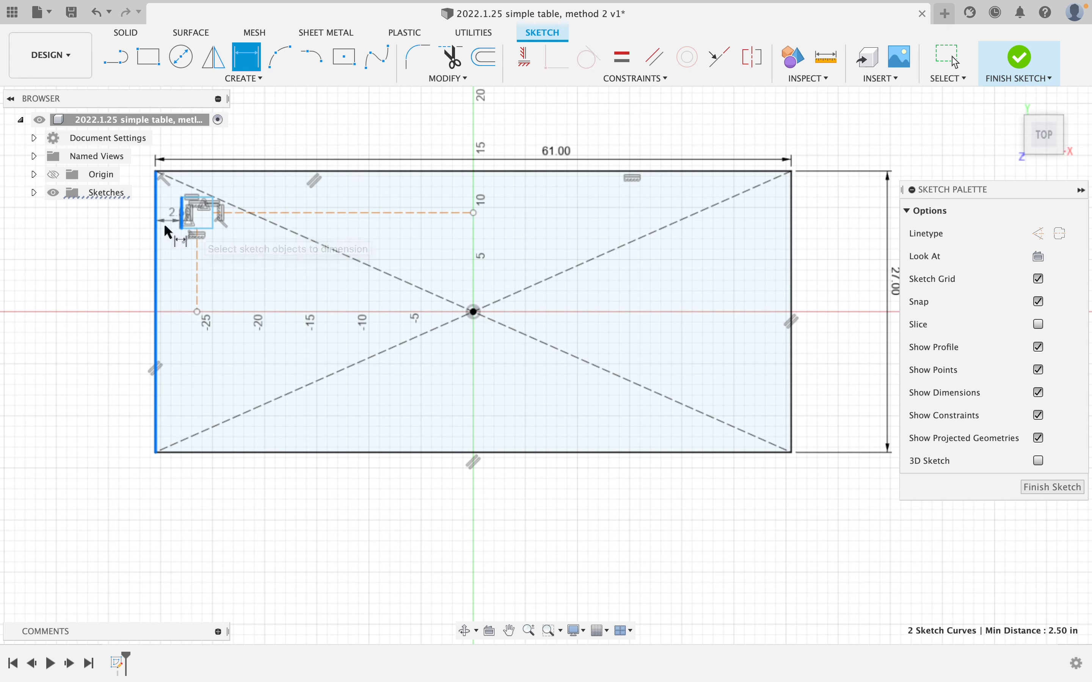
pyautogui.click(102, 244)
pyautogui.write('2')
pyautogui.press('Return')
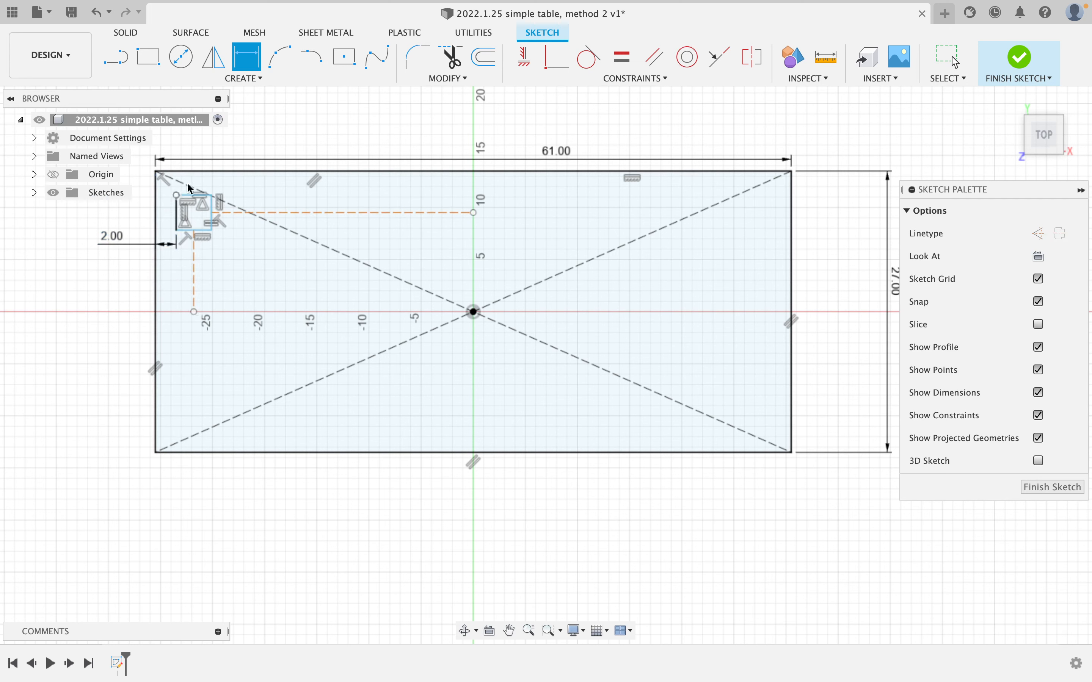
# Dimension the gap between the large rectangle's upper edge and the small square's top side to 2 in
pyautogui.click(195, 197)
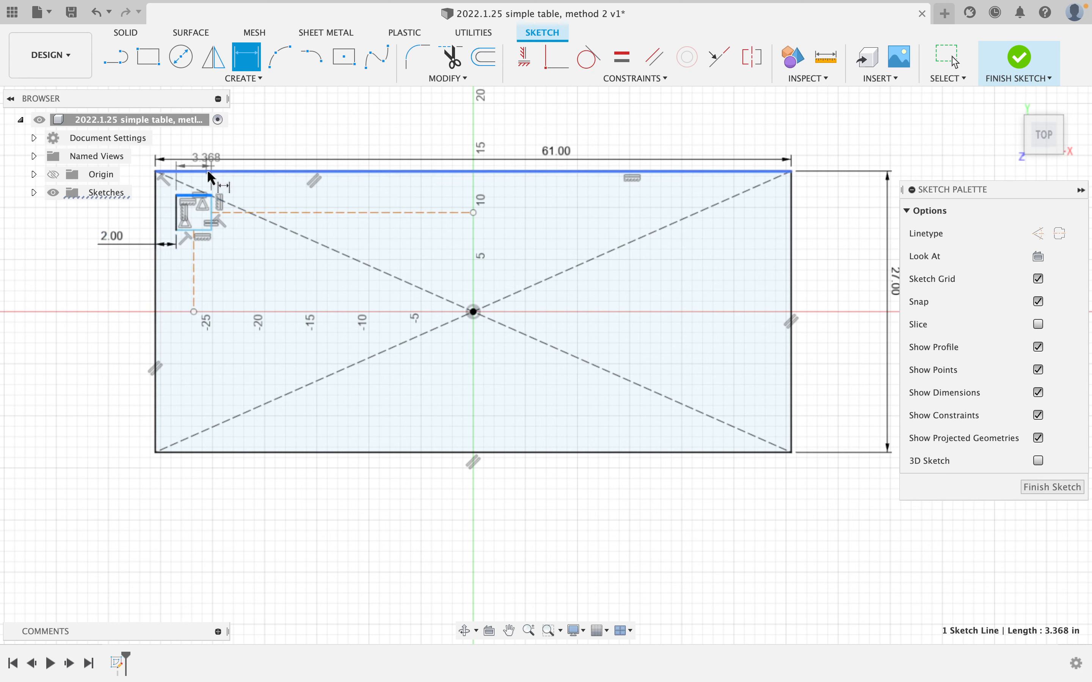
pyautogui.click(212, 171)
pyautogui.click(252, 144)
pyautogui.write('2')
pyautogui.press('Return')
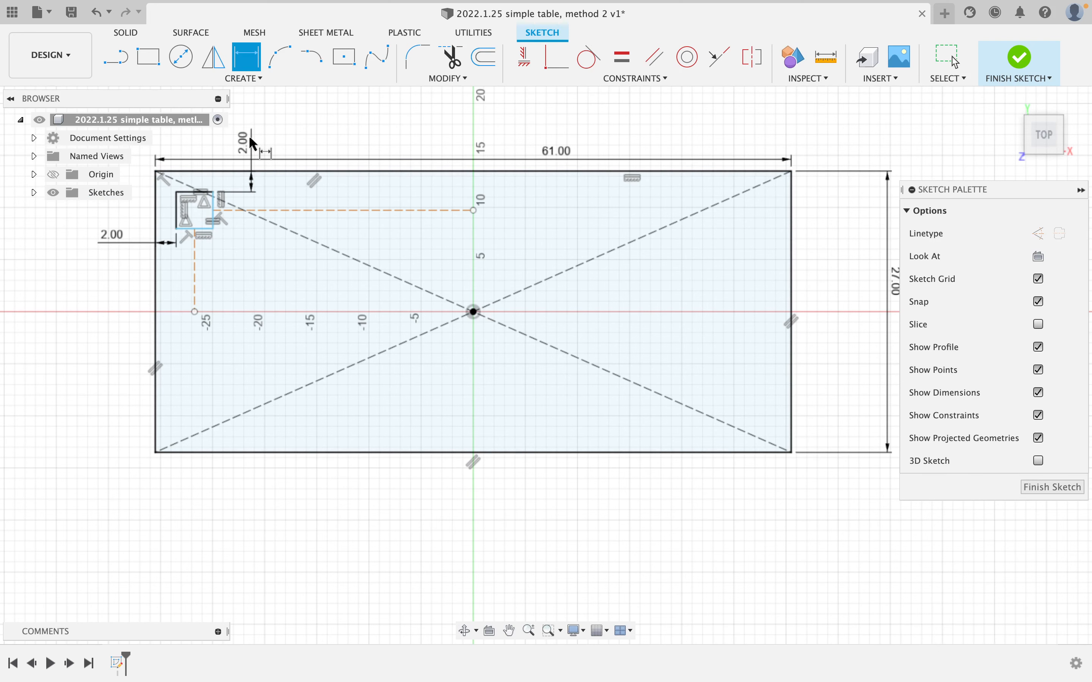
# Dimension the small square's top side to 2 3/8 in
pyautogui.moveTo(227, 235); pyautogui.dragTo(297, 247, button='middle')
pyautogui.scroll(4, 295, 247)
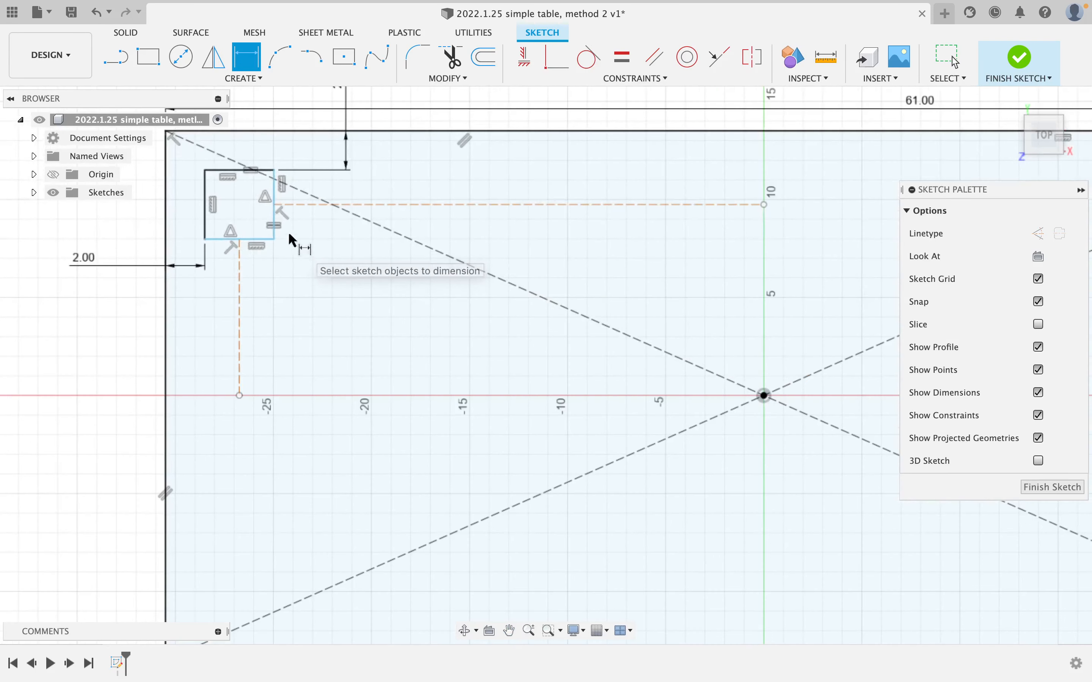
pyautogui.click(234, 173)
pyautogui.moveTo(252, 176); pyautogui.dragTo(284, 292, button='middle')
pyautogui.click(270, 220)
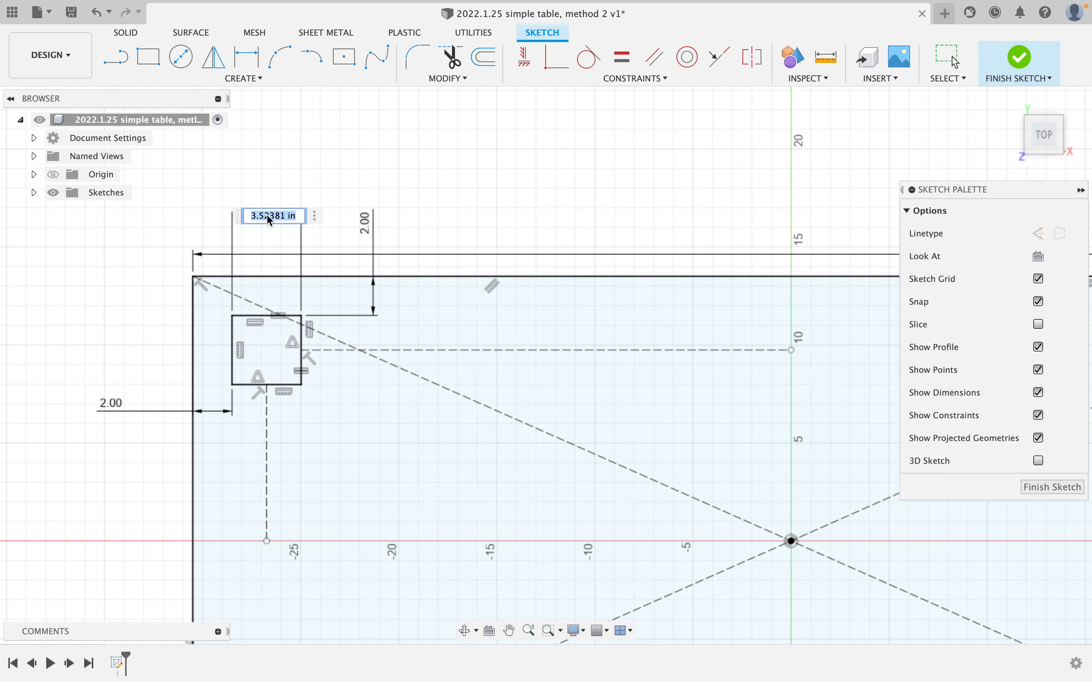
pyautogui.write('2 3/8')
pyautogui.press('Return')
pyautogui.scroll(-4, 287, 249)
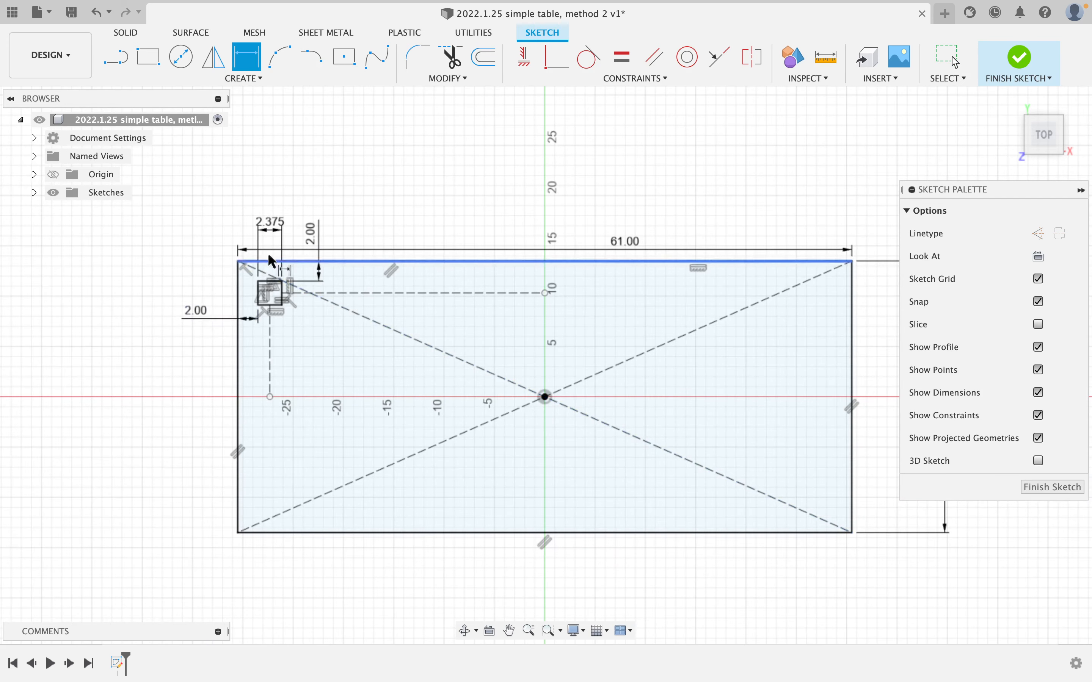
pyautogui.scroll(4, 323, 287)
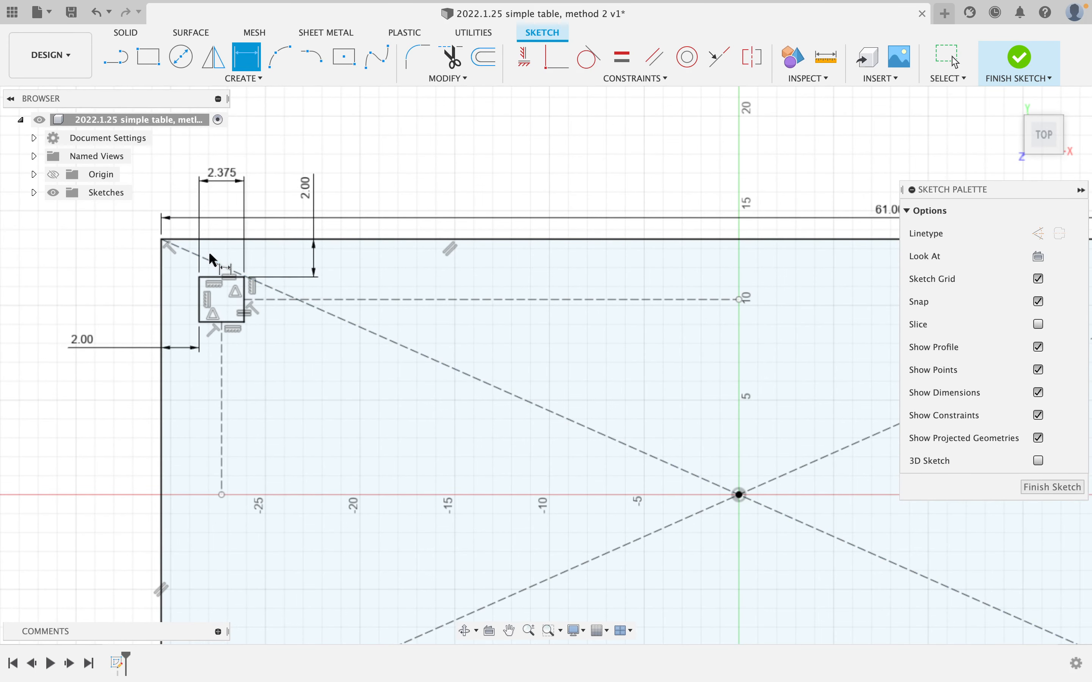
# Sketch a center rectangle about 26.1 by 1.1 in on the horizontal construction line, ending at the small square's right side
pyautogui.scroll(-2, 544, 285)
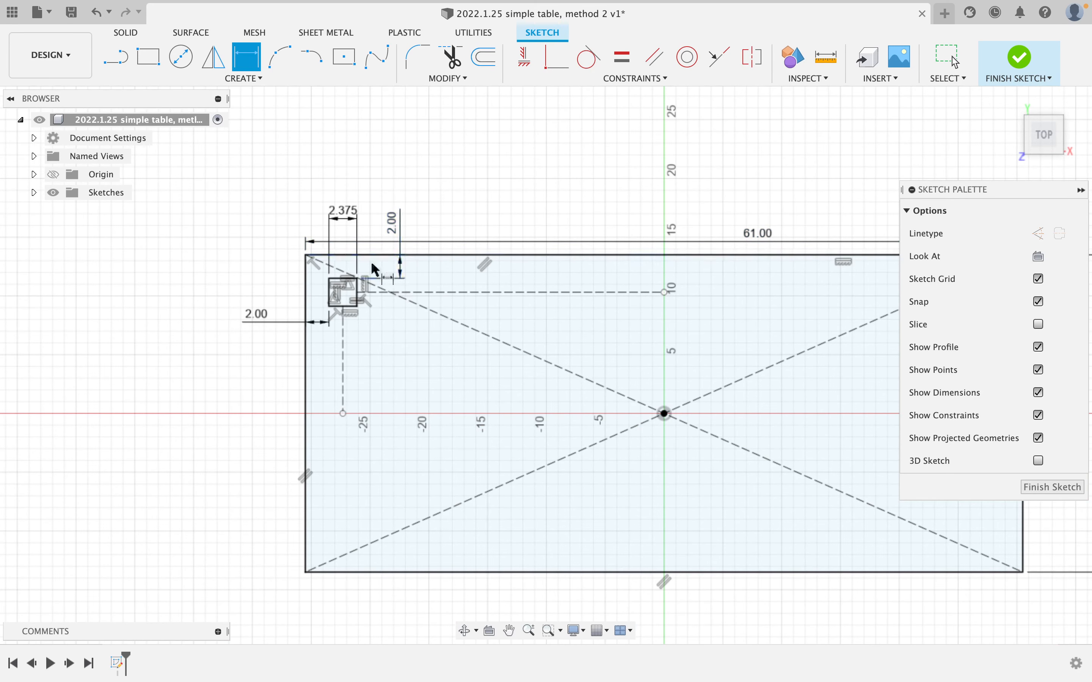
pyautogui.scroll(4, 330, 252)
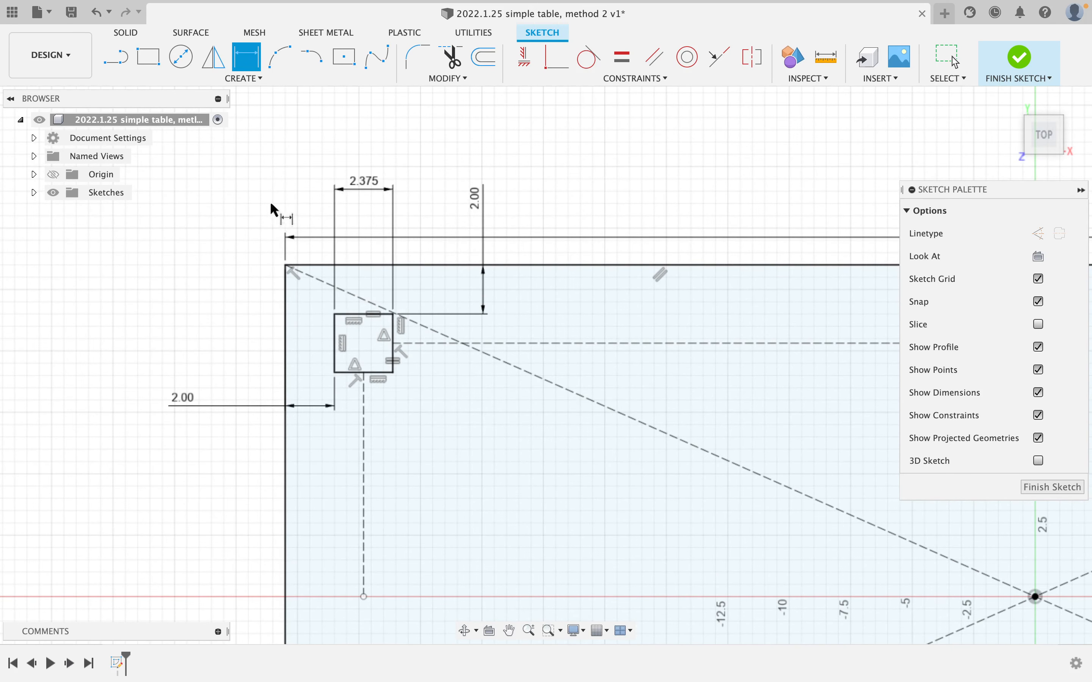
pyautogui.click(344, 56)
pyautogui.scroll(-2, 625, 338)
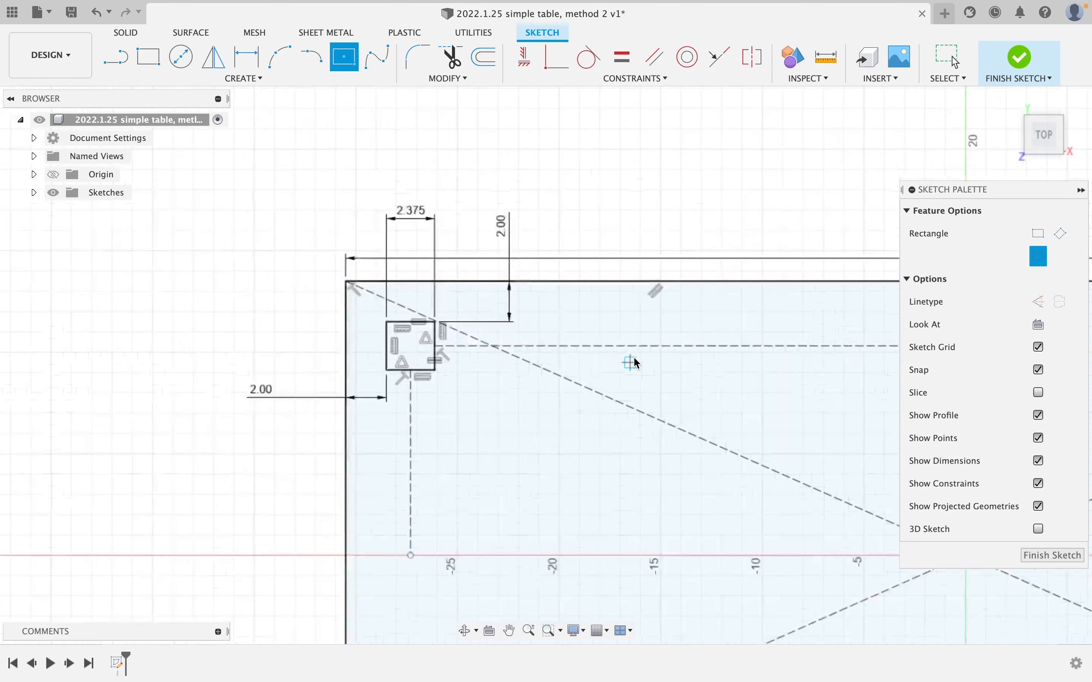
pyautogui.moveTo(629, 361)
pyautogui.mouseDown(button='middle')
pyautogui.moveTo(681, 370)
pyautogui.moveTo(558, 367)
pyautogui.mouseUp(button='middle')
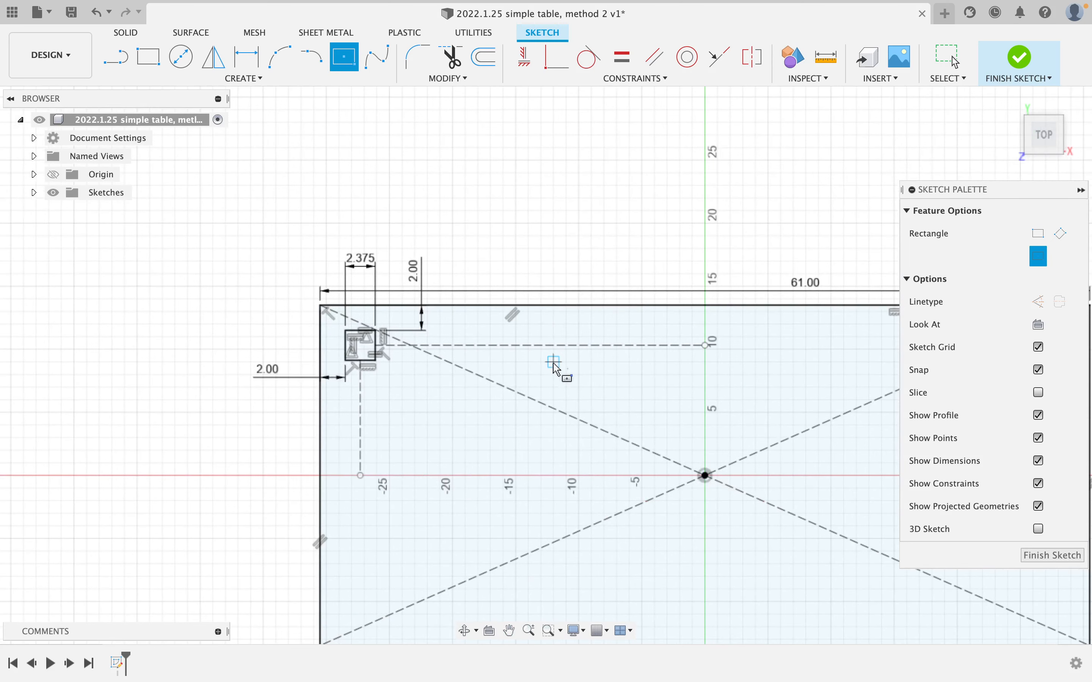
pyautogui.click(543, 346)
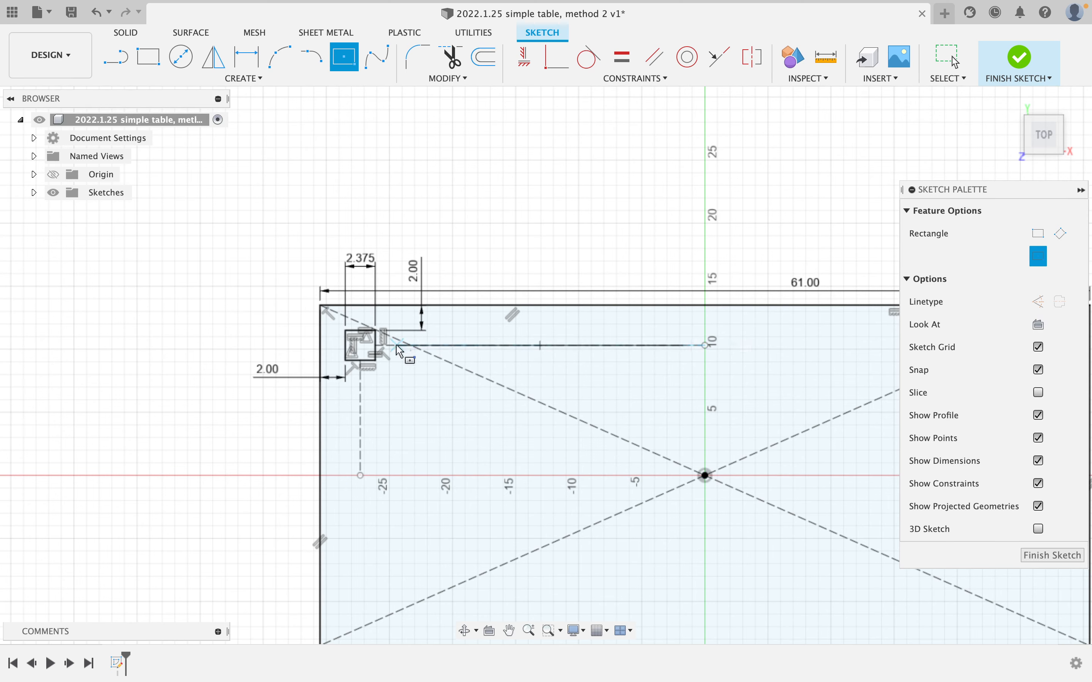
pyautogui.scroll(3, 381, 348)
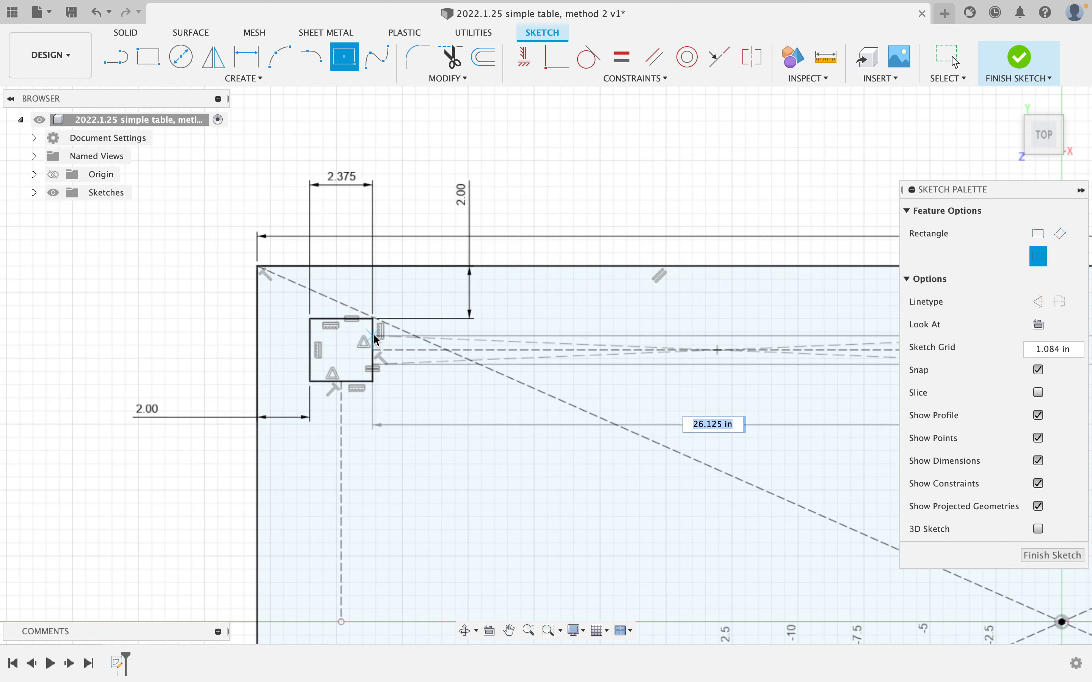
# Sketch a second center rectangle about 1.5 in wide on the vertical construction line, ending at the small square's bottom side
pyautogui.scroll(-2, 339, 453)
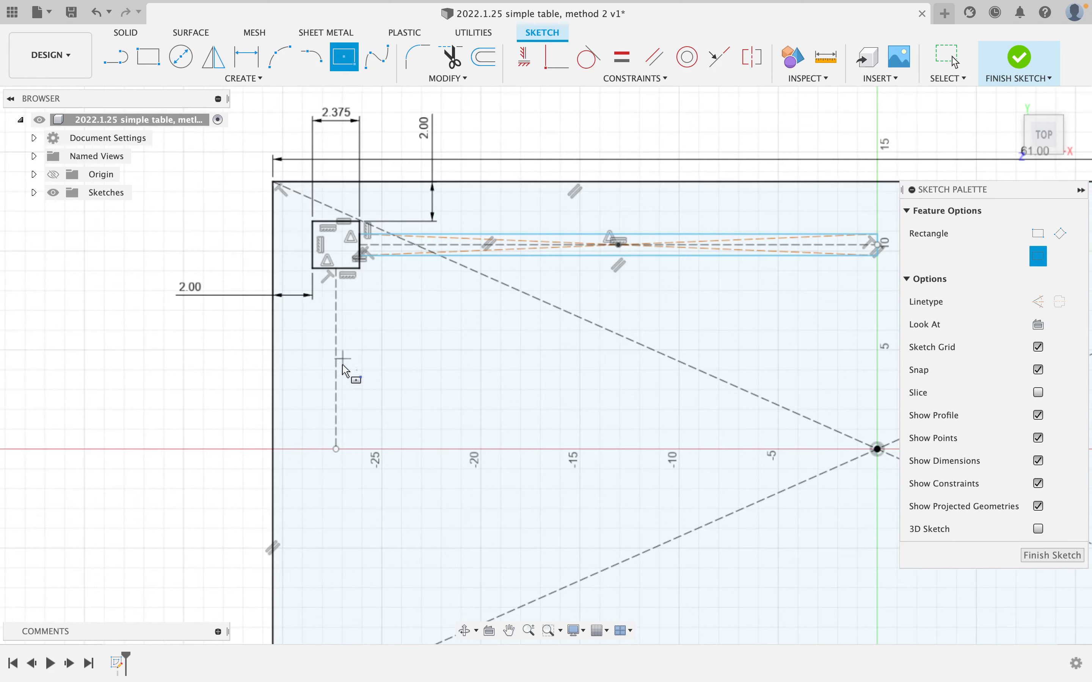
pyautogui.click(336, 361)
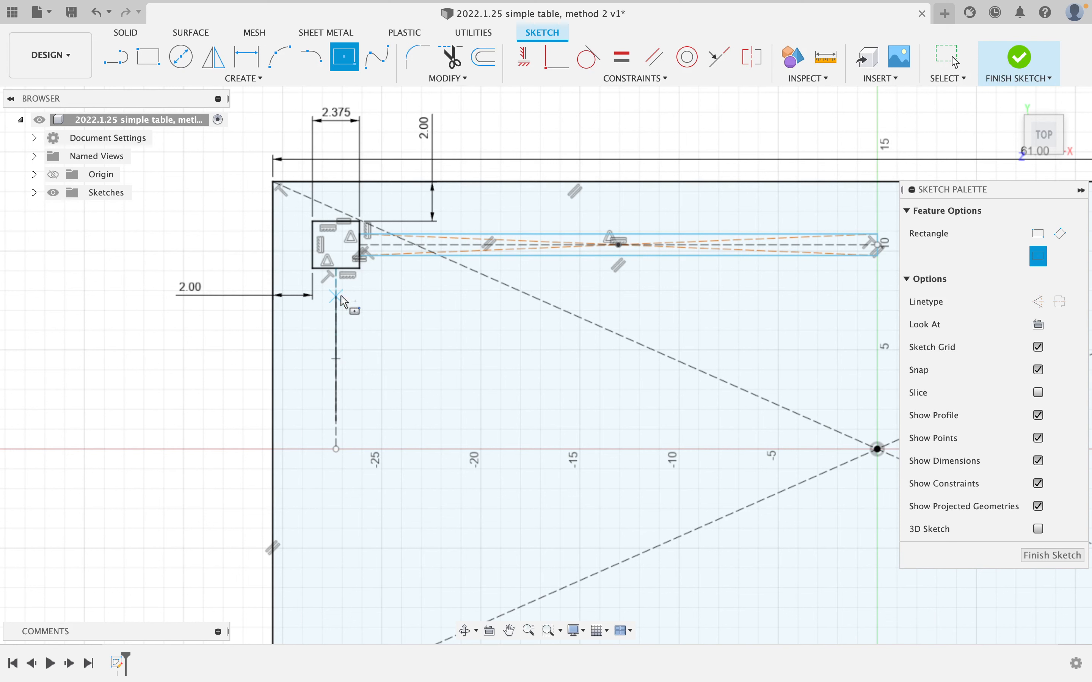
pyautogui.click(354, 277)
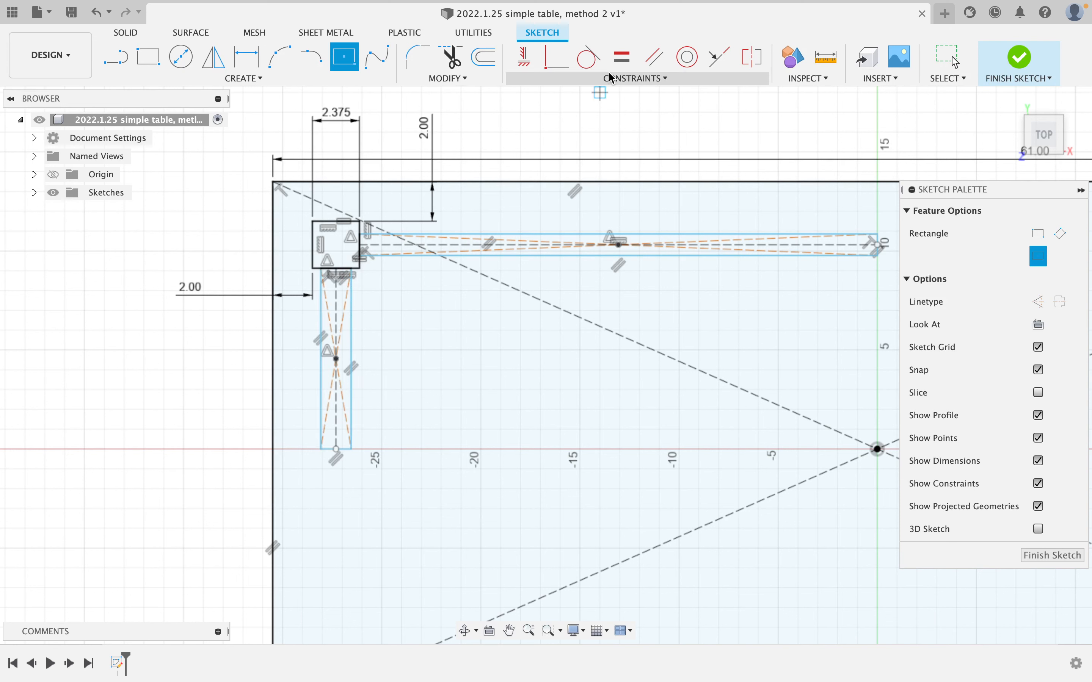
# Apply an Equal constraint between the two narrow rectangles' short ends where they meet the small square
pyautogui.click(622, 57)
pyautogui.scroll(5, 361, 241)
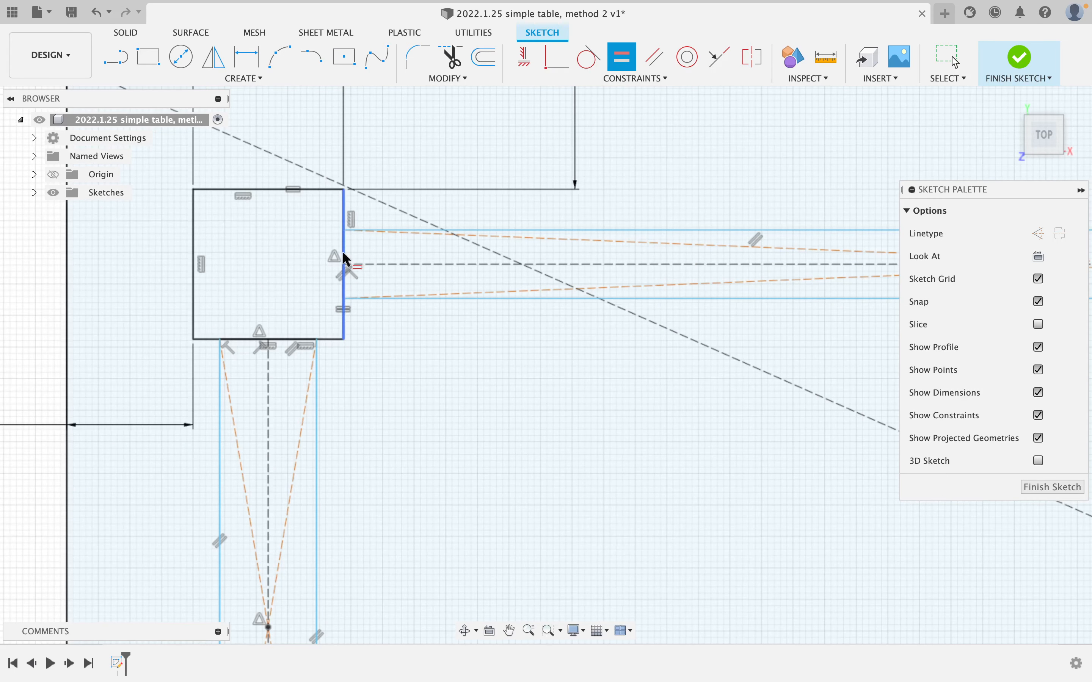
pyautogui.click(344, 260)
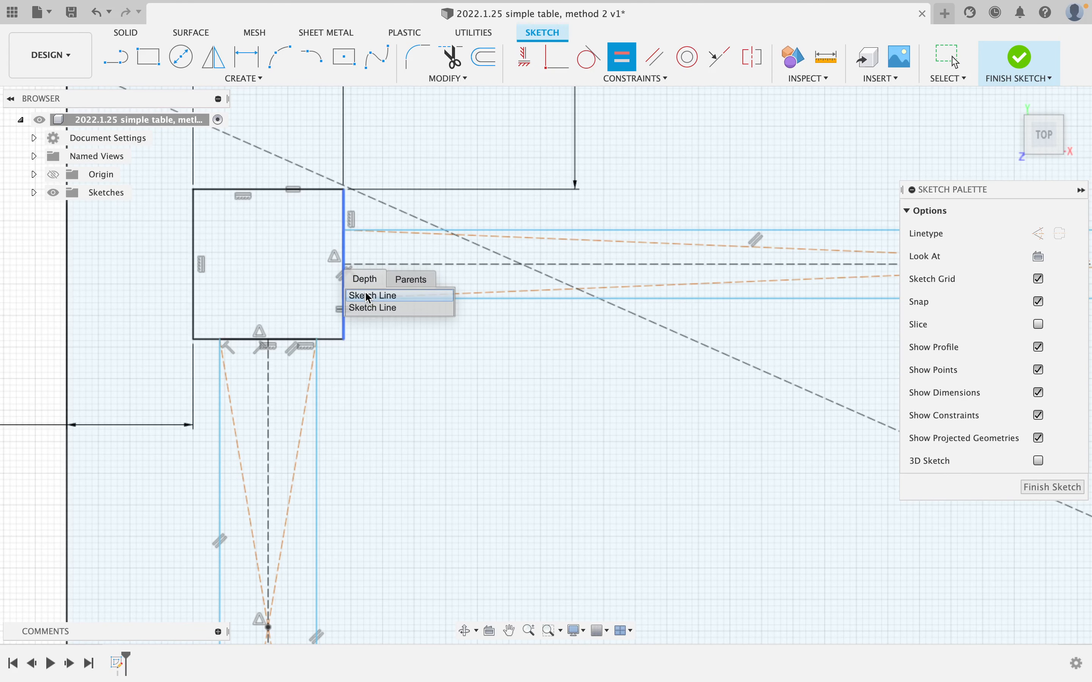
pyautogui.click(371, 307)
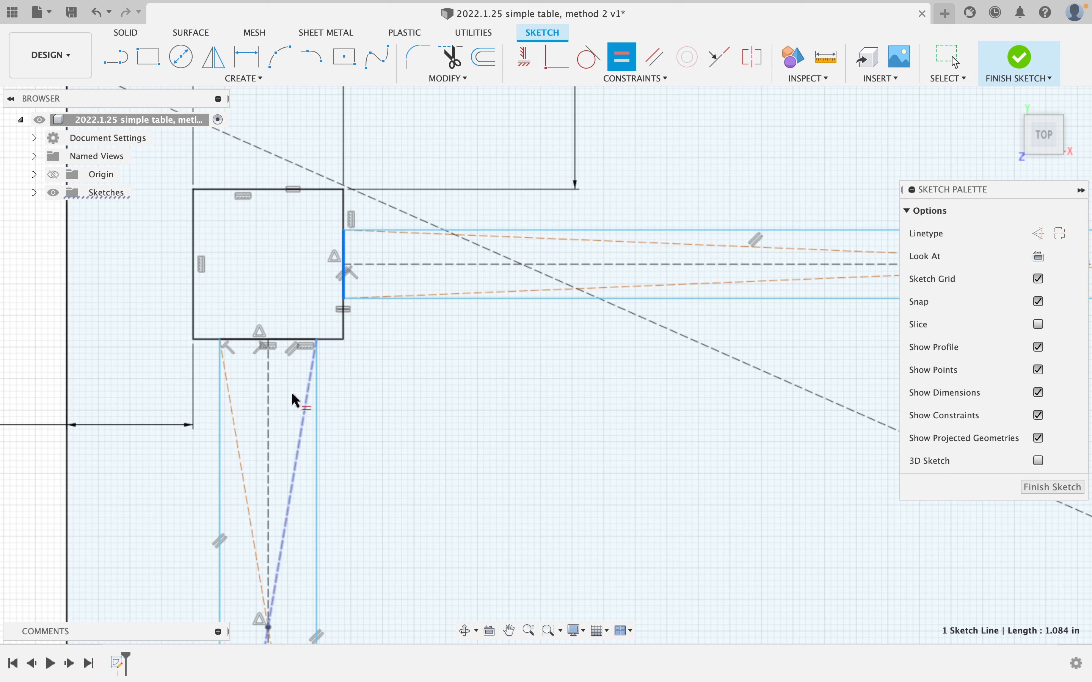
pyautogui.click(299, 345)
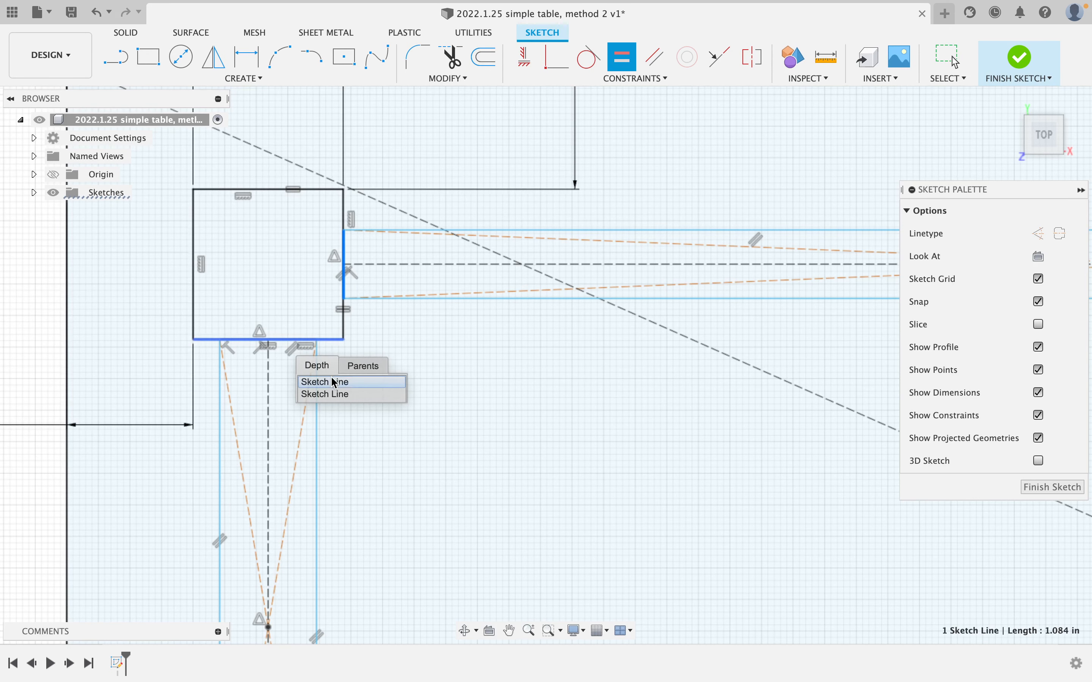
pyautogui.click(335, 394)
pyautogui.scroll(-4, 339, 311)
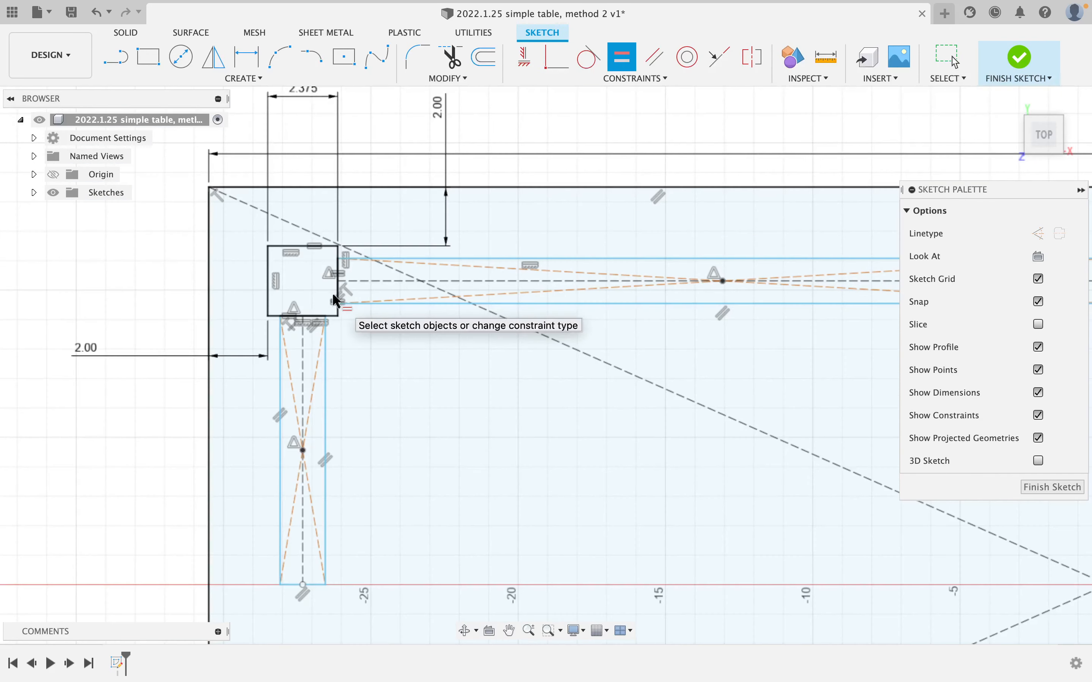
pyautogui.scroll(1, 489, 299)
pyautogui.scroll(-2, 489, 298)
pyautogui.click(383, 264)
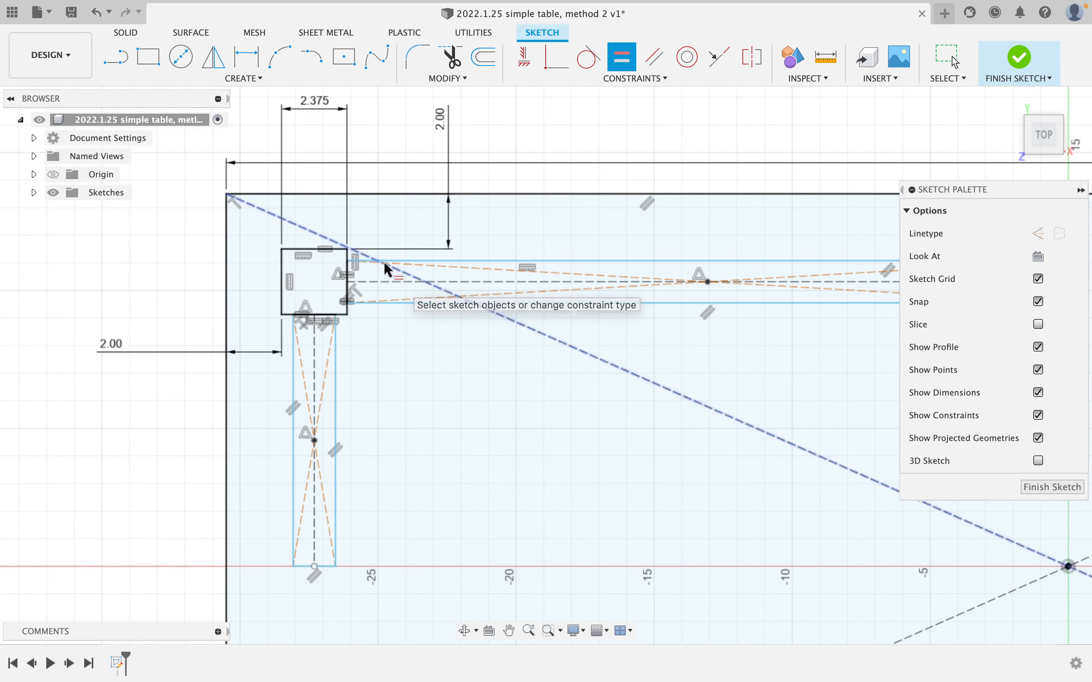
# Dimension the width between the horizontal narrow rectangle's long sides to 11/16 in
pyautogui.press('d')
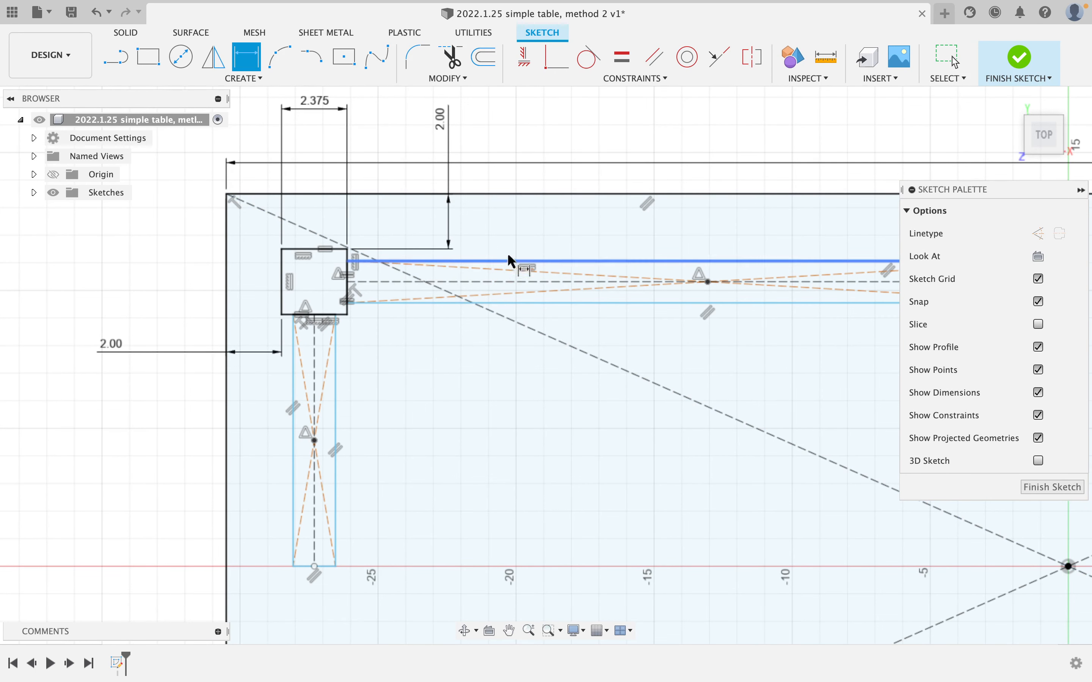
pyautogui.click(500, 261)
pyautogui.click(510, 304)
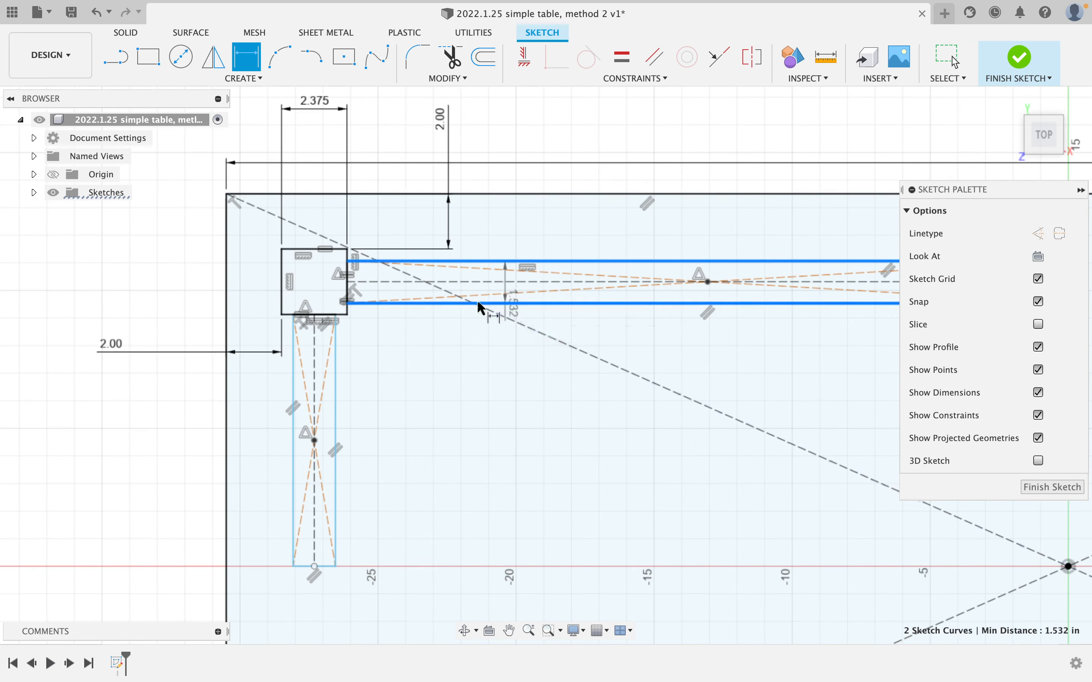
pyautogui.click(97, 296)
pyautogui.write('11/')
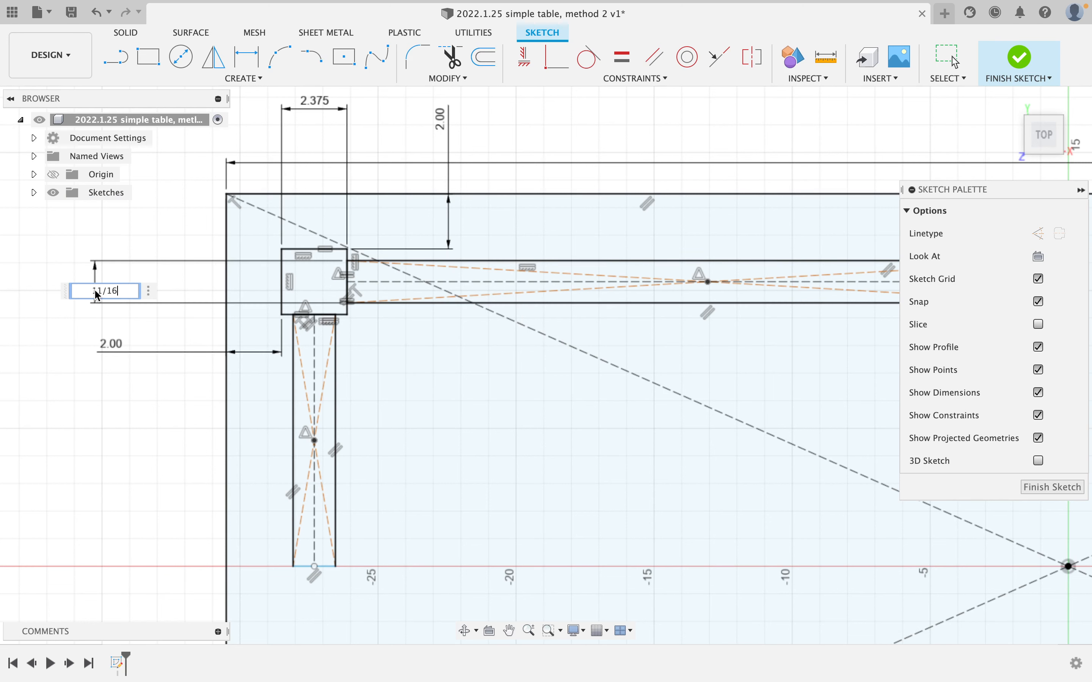
pyautogui.write('16')
pyautogui.press('Return')
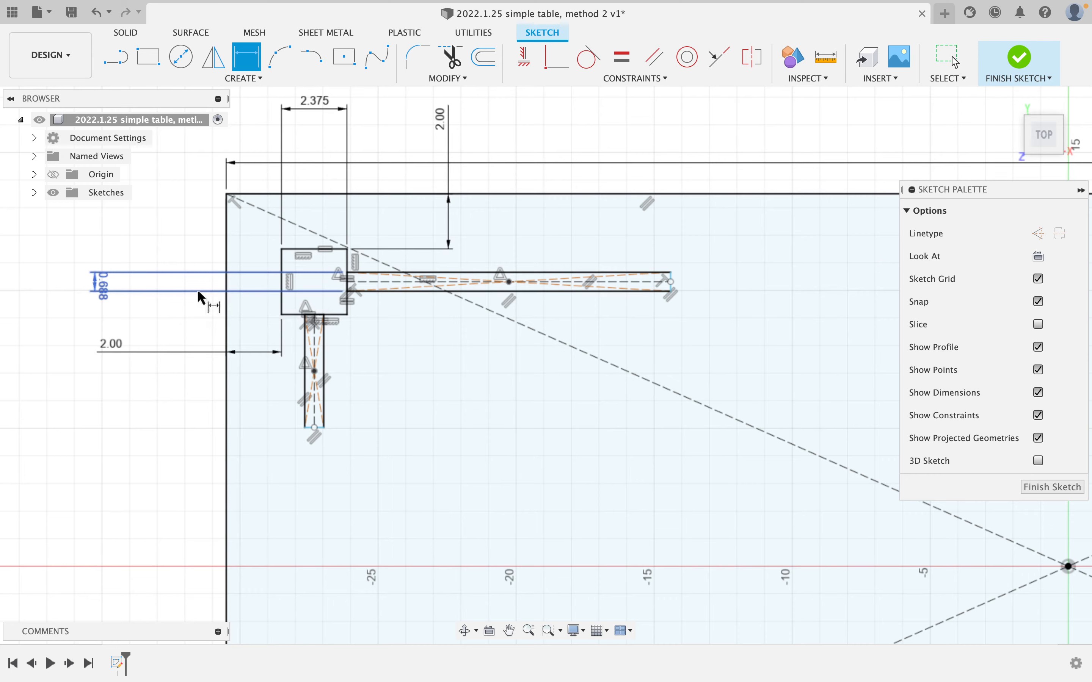
# Set the small square's side dimension to 1 11/16 in
pyautogui.scroll(3, 249, 302)
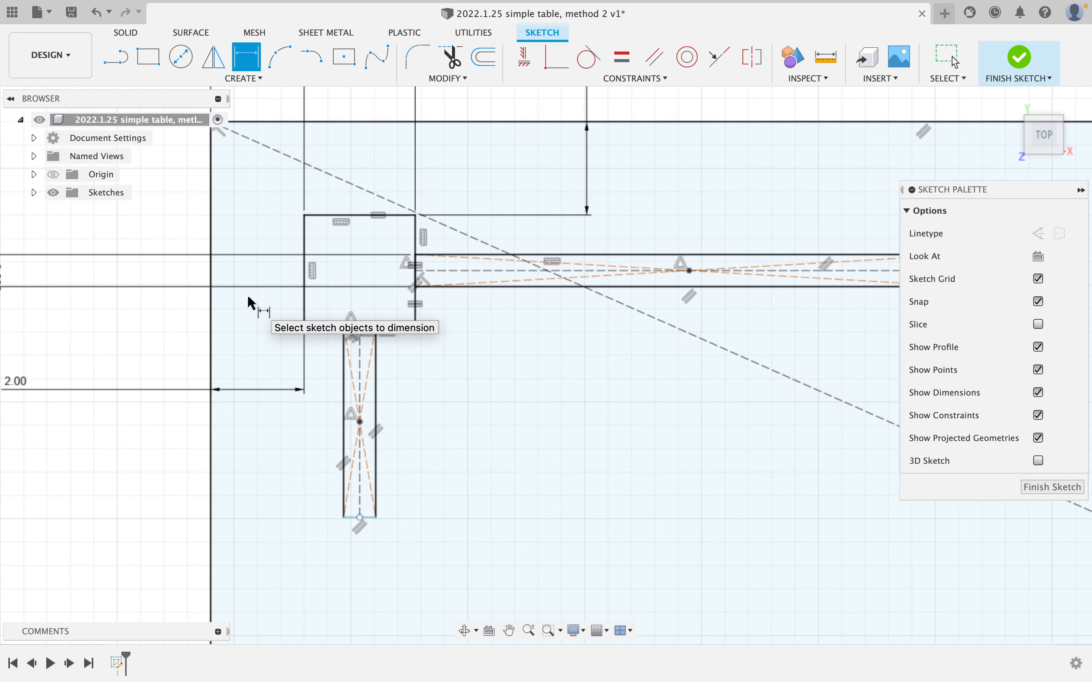
pyautogui.scroll(-5, 366, 263)
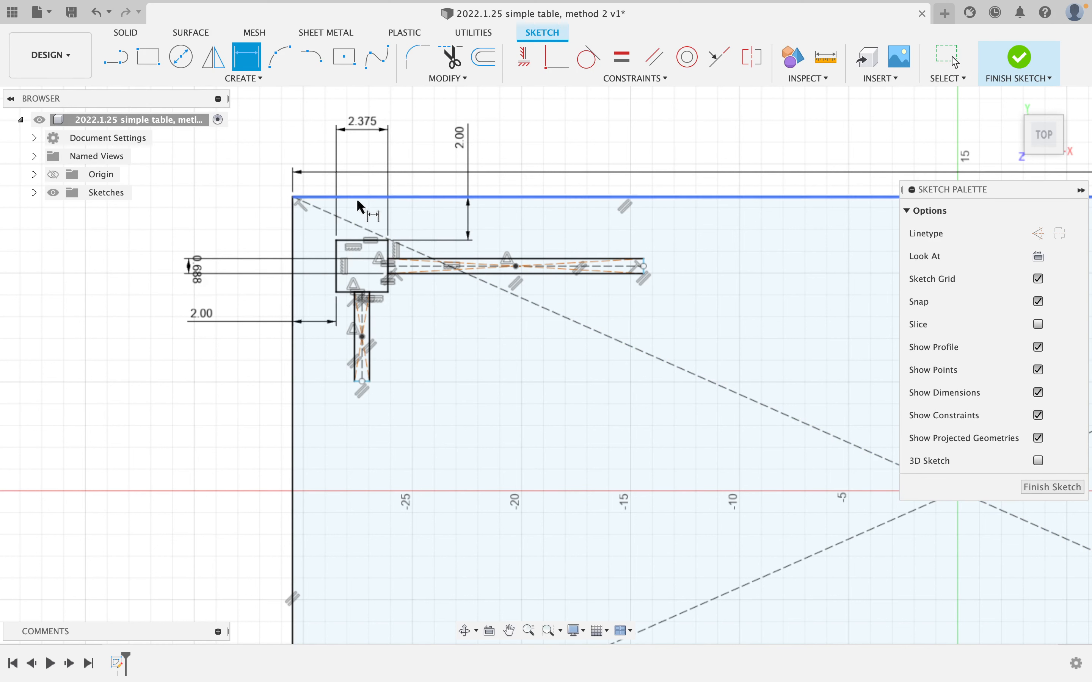
pyautogui.doubleClick(366, 123)
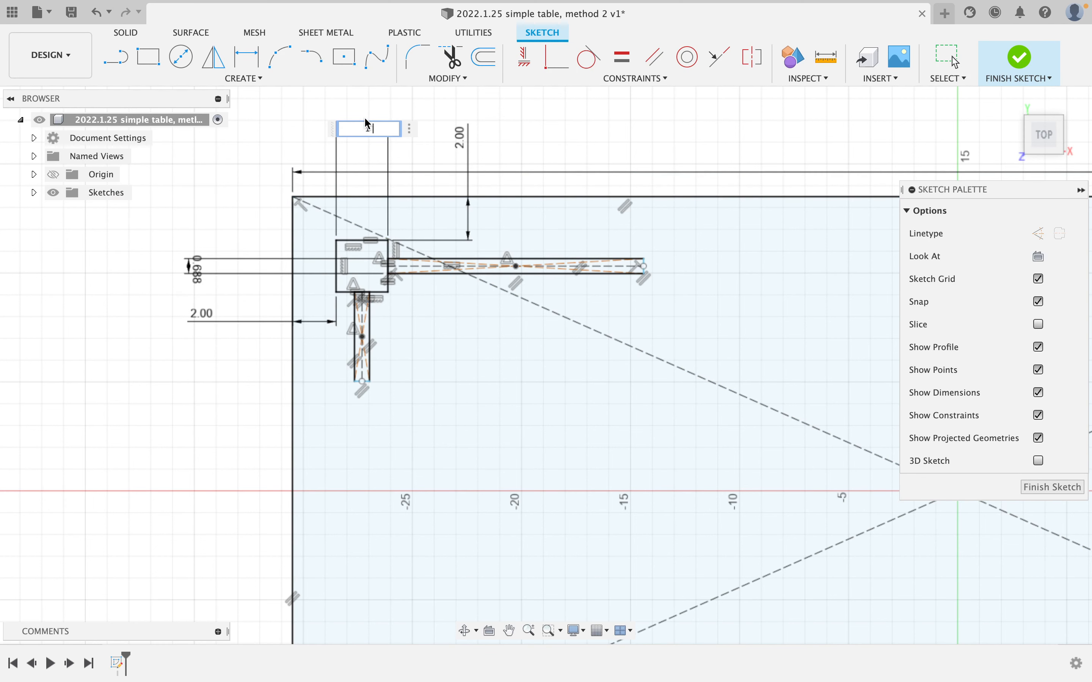
pyautogui.write('1 11/16')
pyautogui.press('Return')
pyautogui.scroll(3, 366, 249)
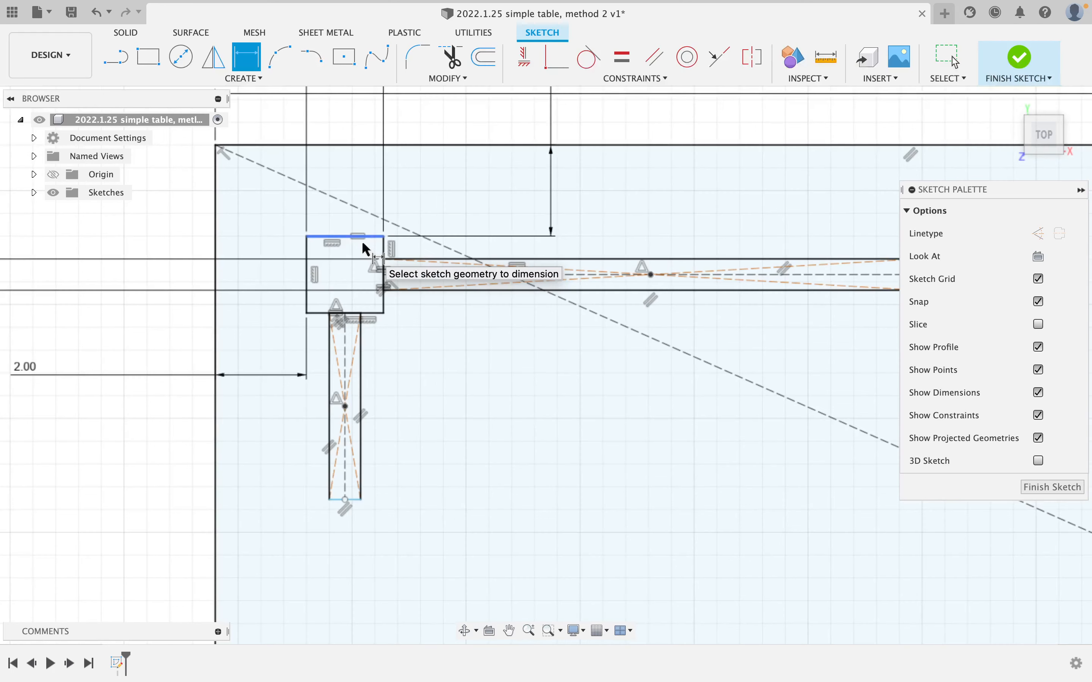
pyautogui.scroll(-3, 366, 249)
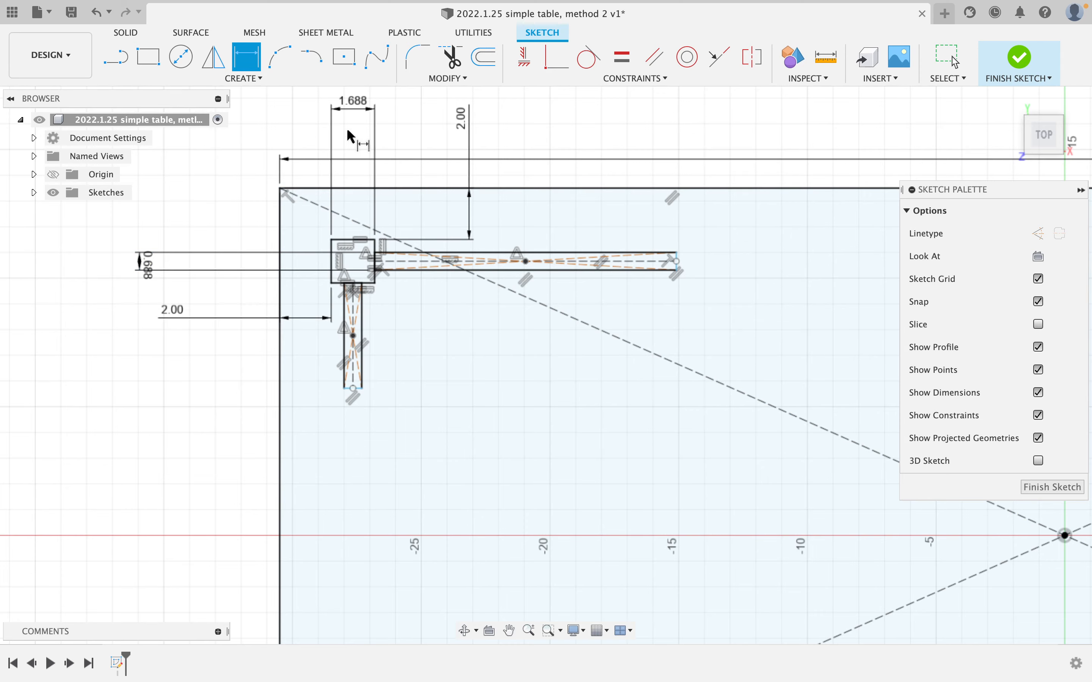
pyautogui.press('Escape')
# Apply a Coincident constraint between the horizontal narrow rectangle's free short end and the origin
pyautogui.scroll(5, 705, 260)
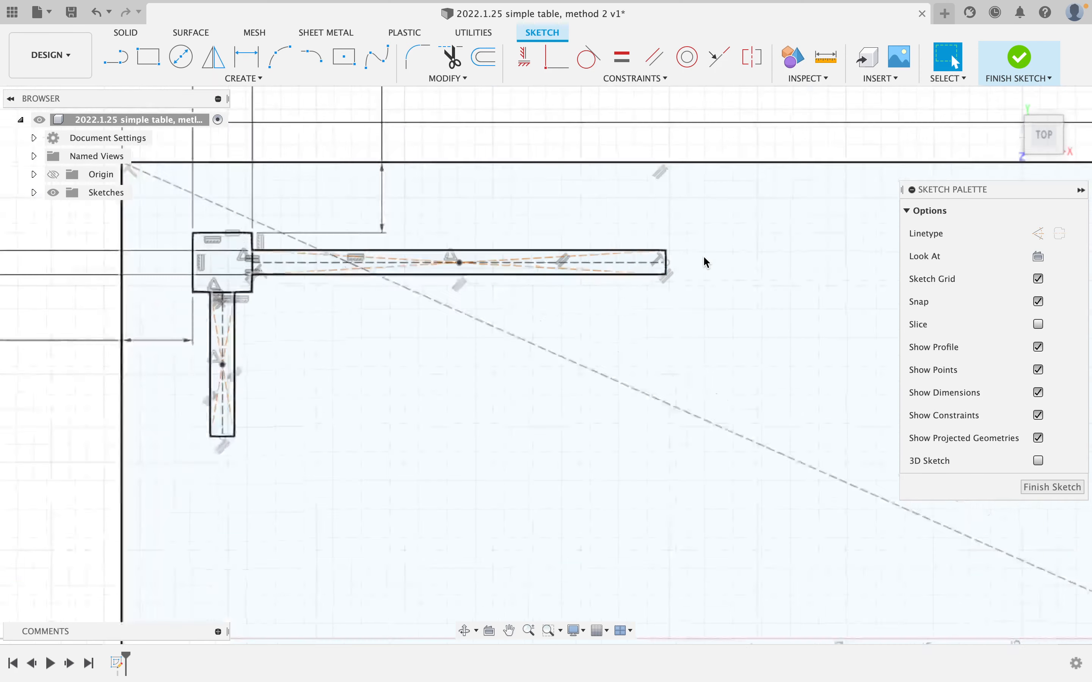
pyautogui.scroll(-3, 704, 261)
pyautogui.scroll(-3, 707, 262)
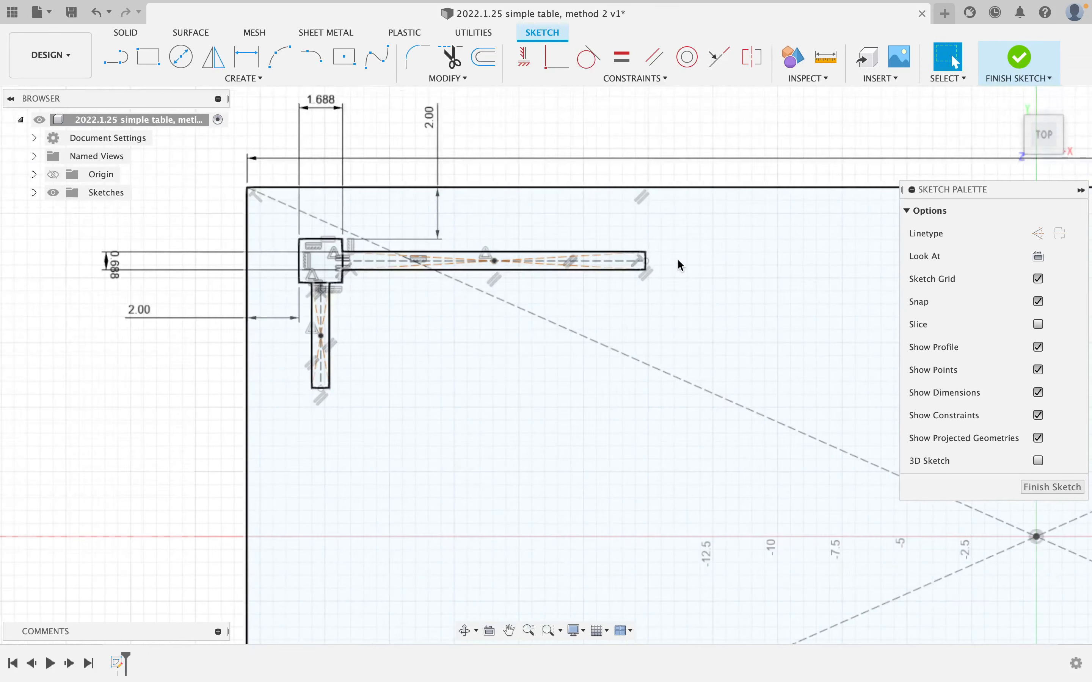
pyautogui.scroll(6, 675, 265)
pyautogui.click(585, 257)
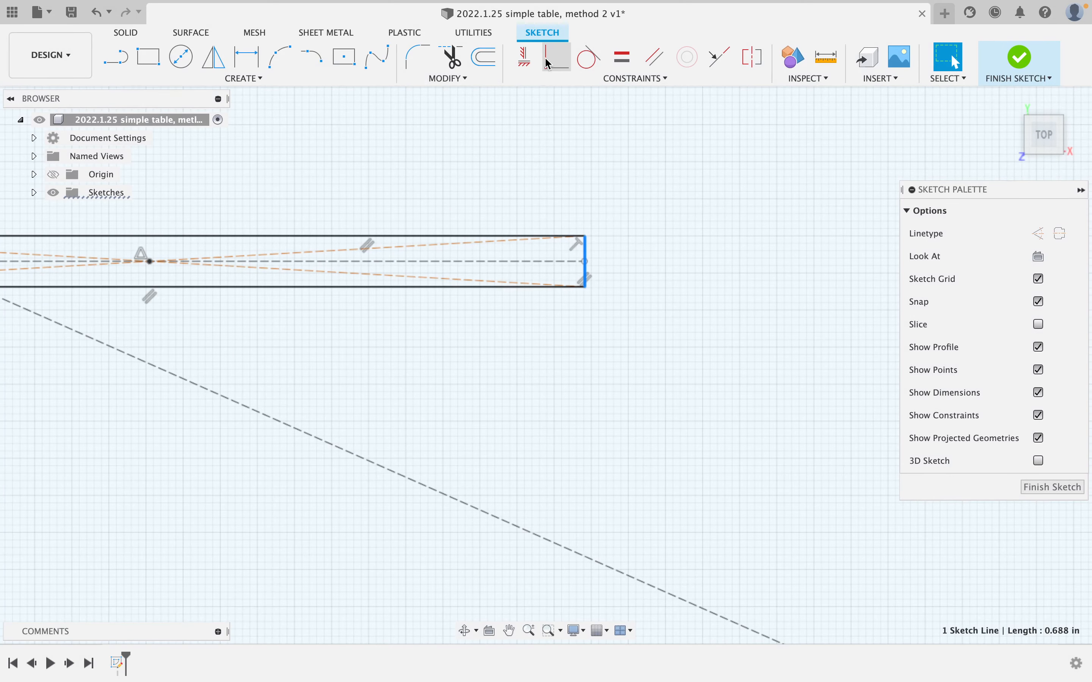
pyautogui.click(556, 57)
pyautogui.scroll(-5, 667, 176)
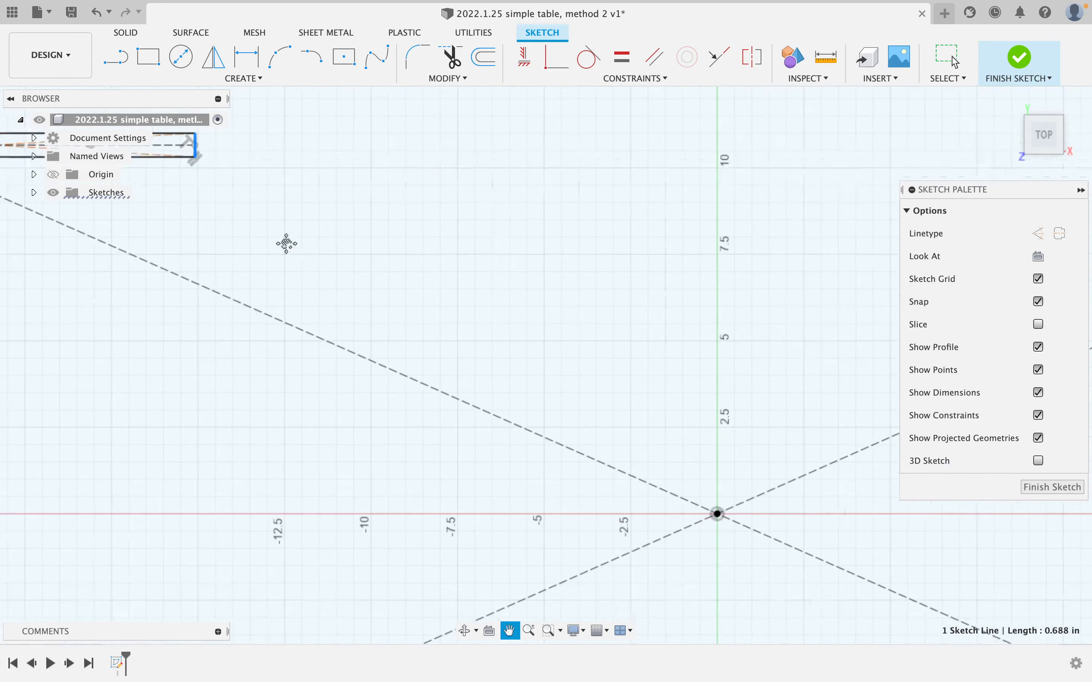
pyautogui.scroll(2, 494, 271)
pyautogui.click(581, 378)
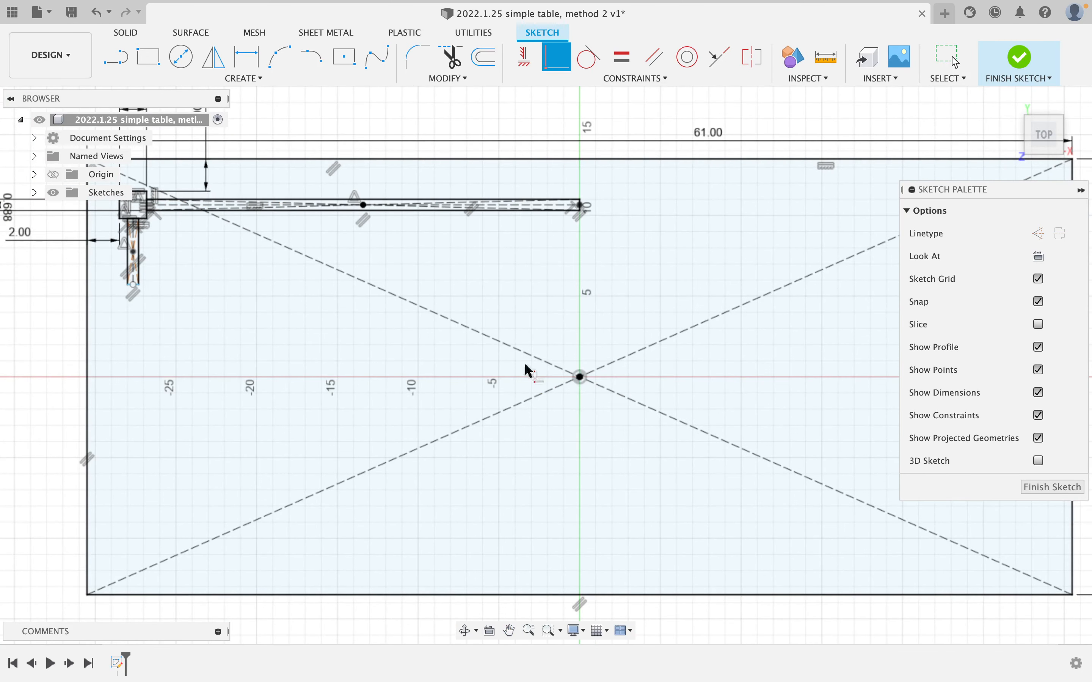
# Apply a Coincident constraint between the vertical narrow rectangle's free lower end and the origin
pyautogui.scroll(5, 134, 291)
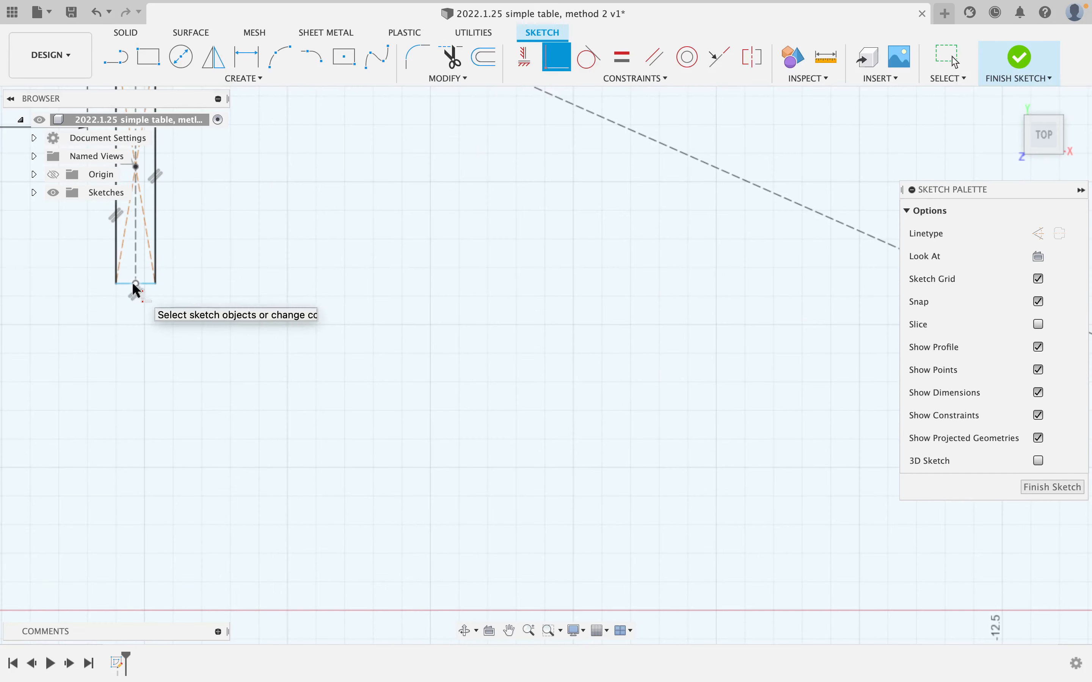
pyautogui.click(141, 284)
pyautogui.scroll(-3, 211, 292)
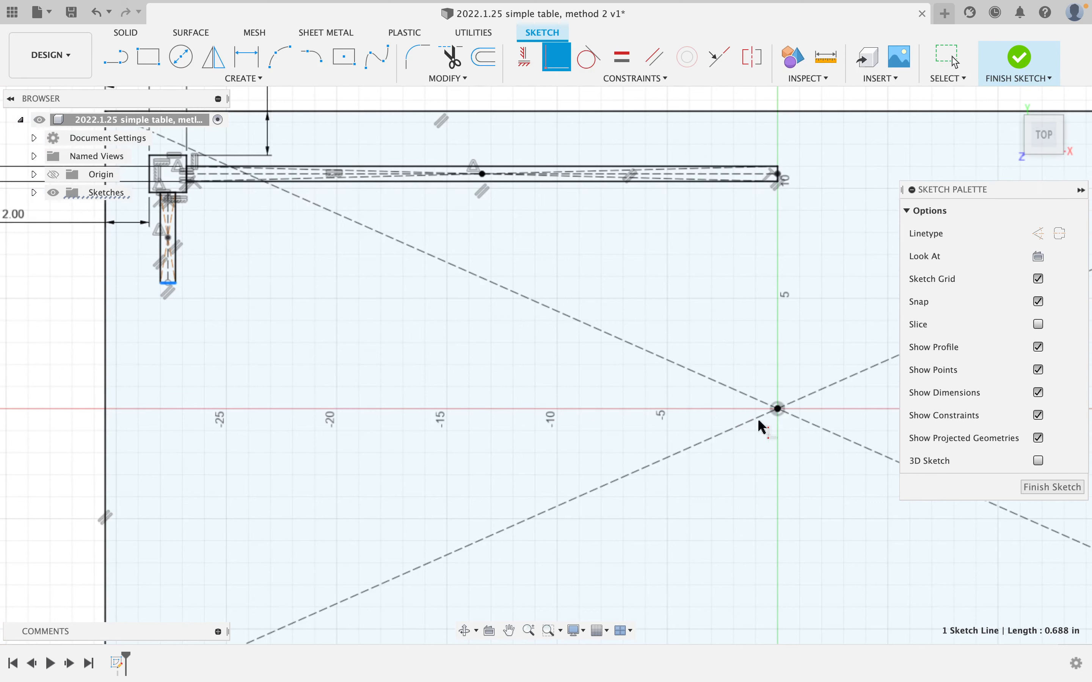
pyautogui.click(781, 411)
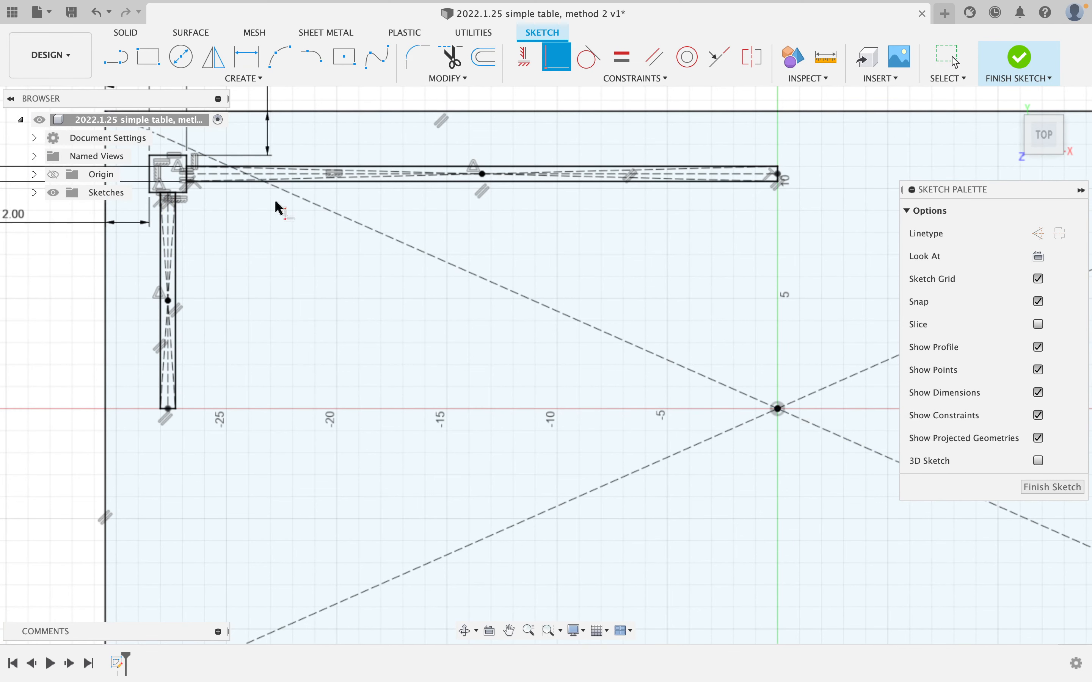
# Finish the sketch and extrude all four of its profiles upward 1 1/16 in as a new component for the tabletop
pyautogui.click(1019, 54)
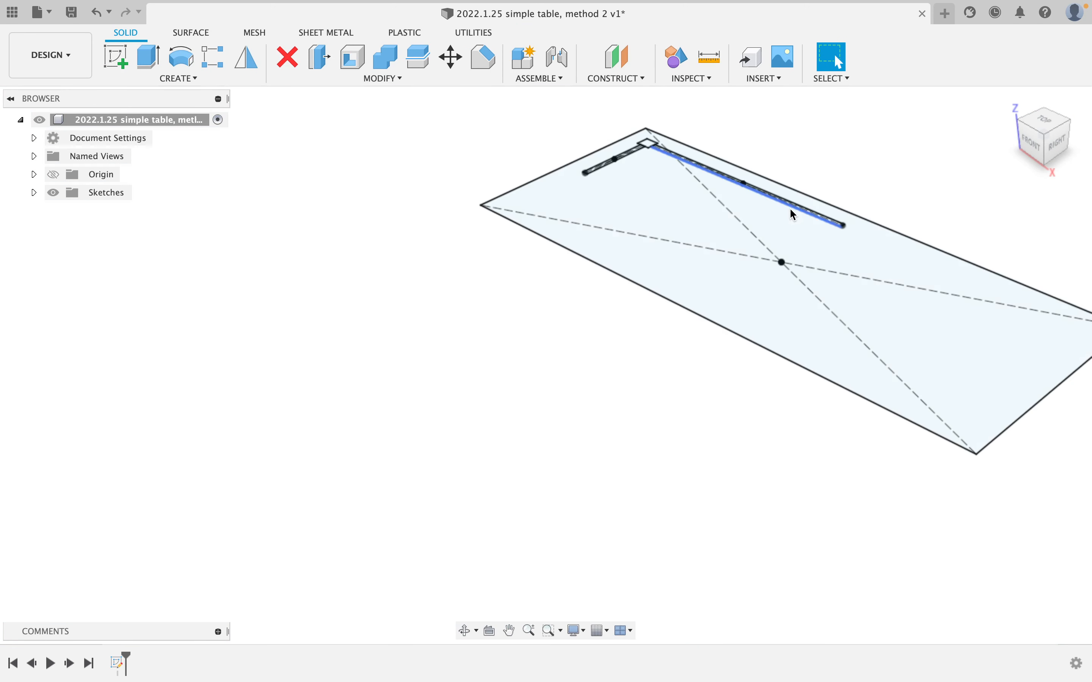
pyautogui.moveTo(787, 212); pyautogui.dragTo(682, 232, button='middle')
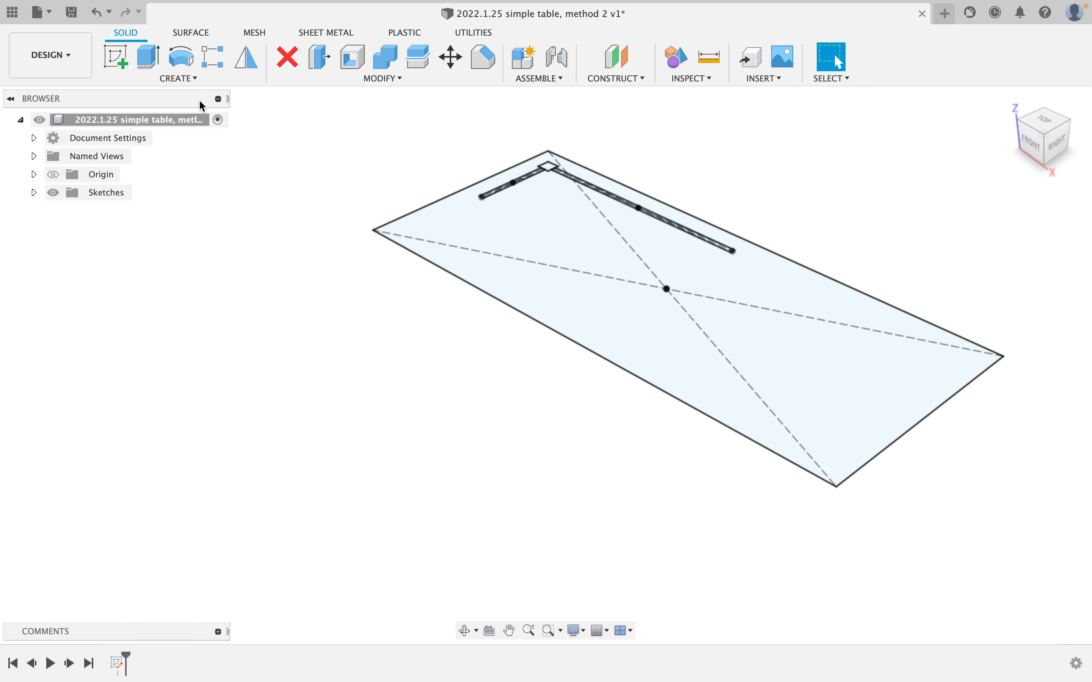
pyautogui.press('e')
pyautogui.moveTo(268, 101); pyautogui.dragTo(1030, 544)
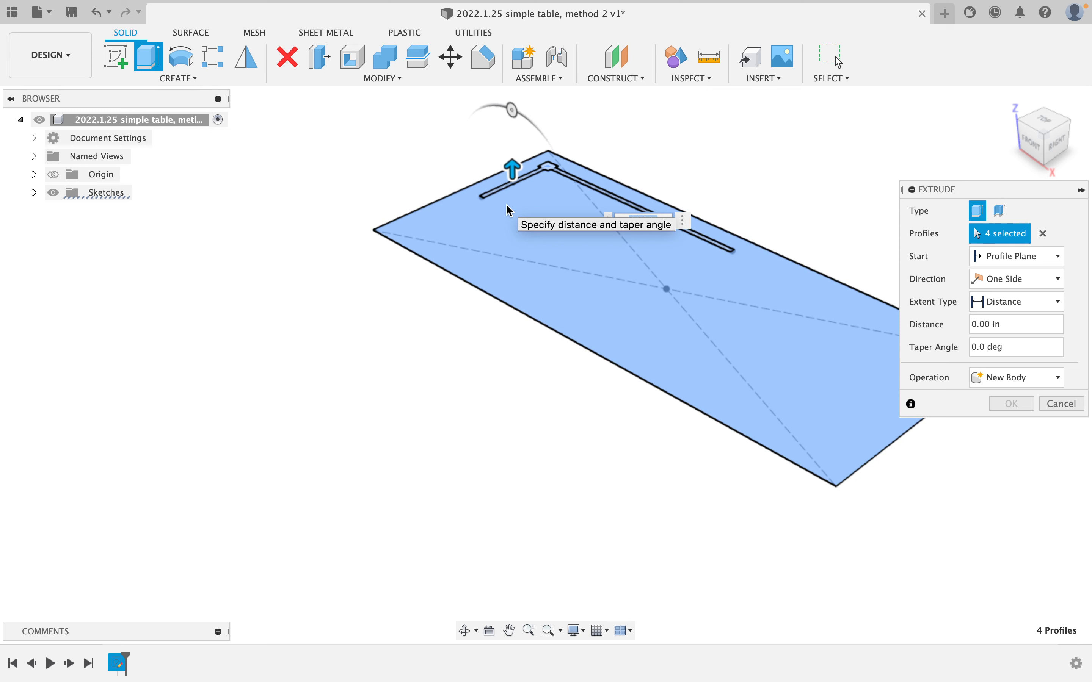
pyautogui.write('11')
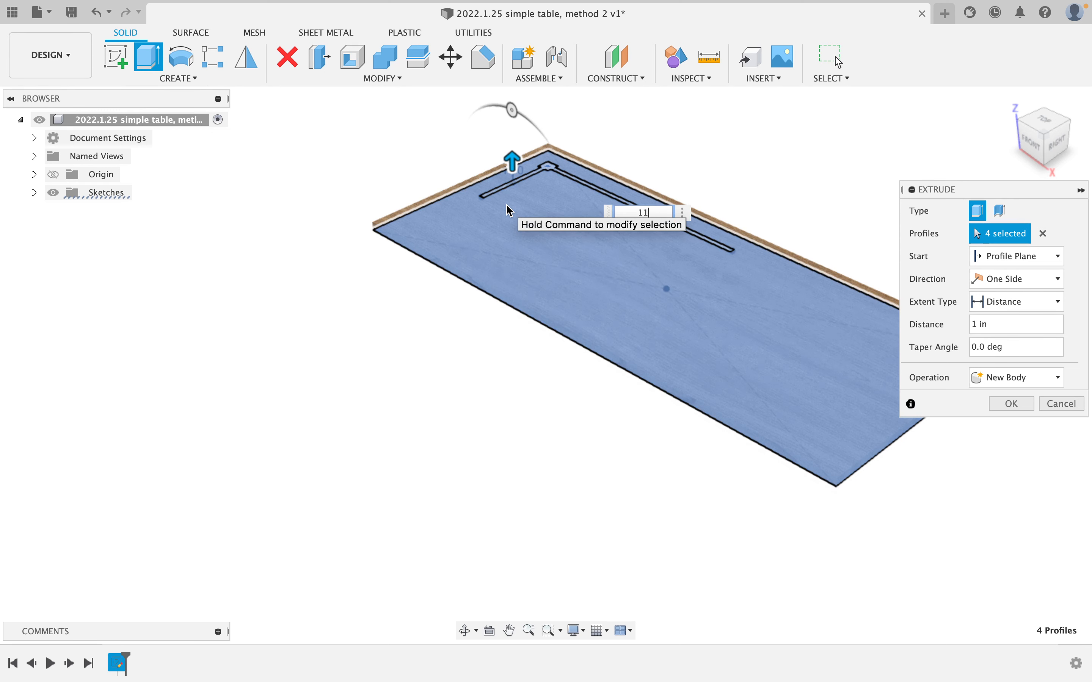
pyautogui.press('BackSpace')
pyautogui.write('1/16')
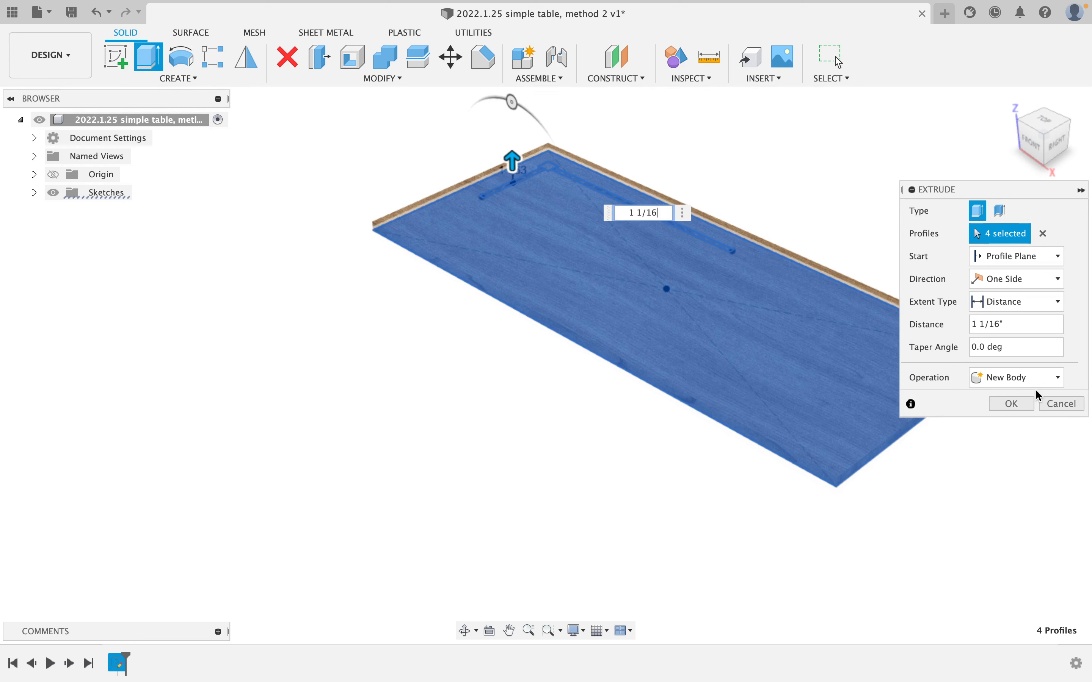
pyautogui.click(1033, 377)
pyautogui.click(1038, 462)
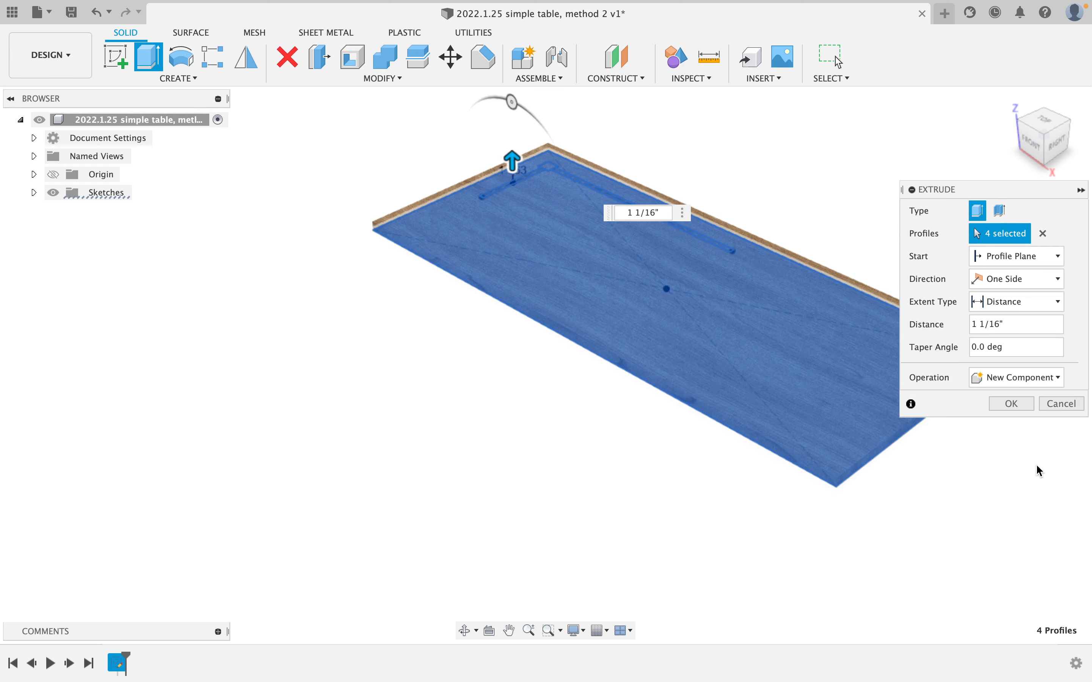
pyautogui.click(1013, 401)
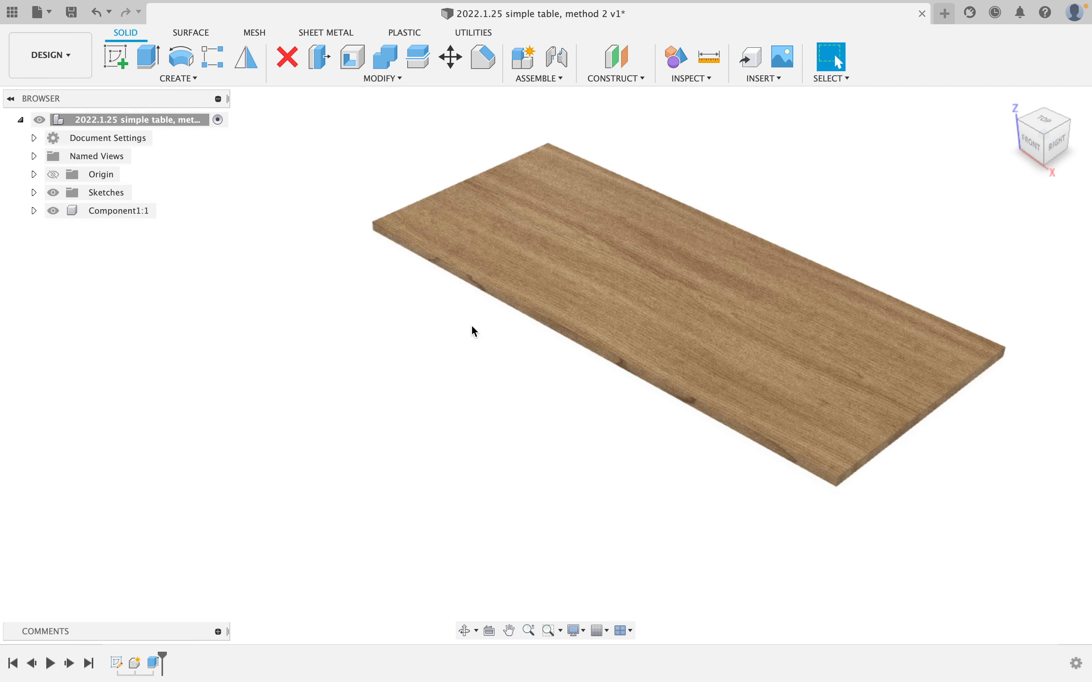
# Rename the tabletop component as top
pyautogui.keyDown('shift'); pyautogui.moveTo(471, 324); pyautogui.dragTo(351, 373, button='middle'); pyautogui.keyUp('shift')
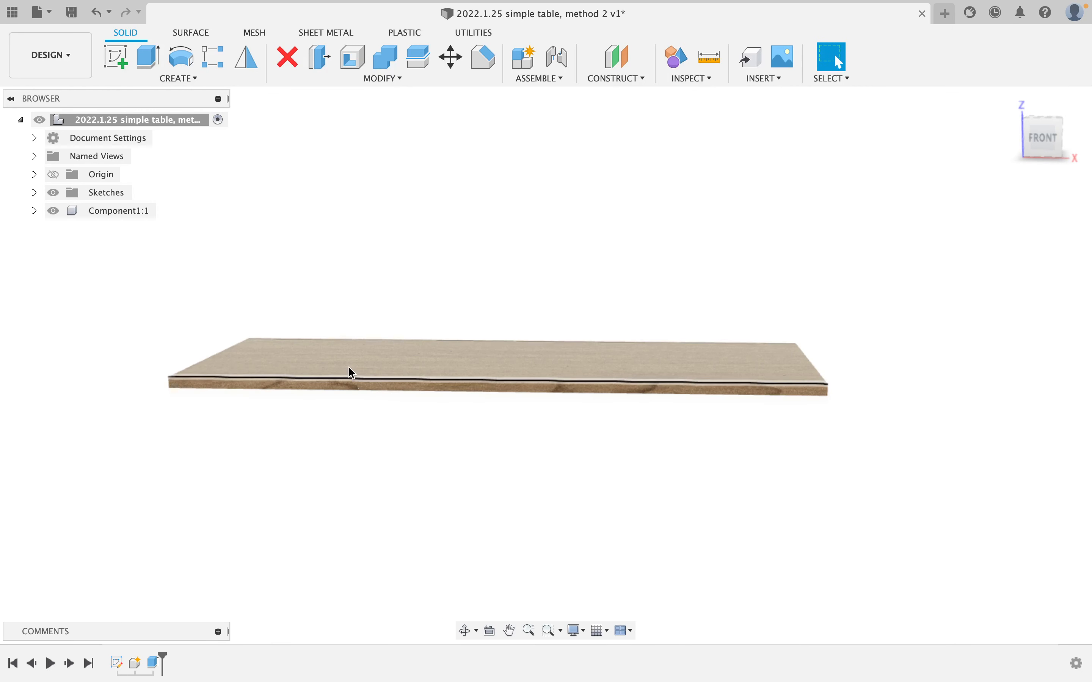
pyautogui.click(128, 211)
pyautogui.click(129, 210)
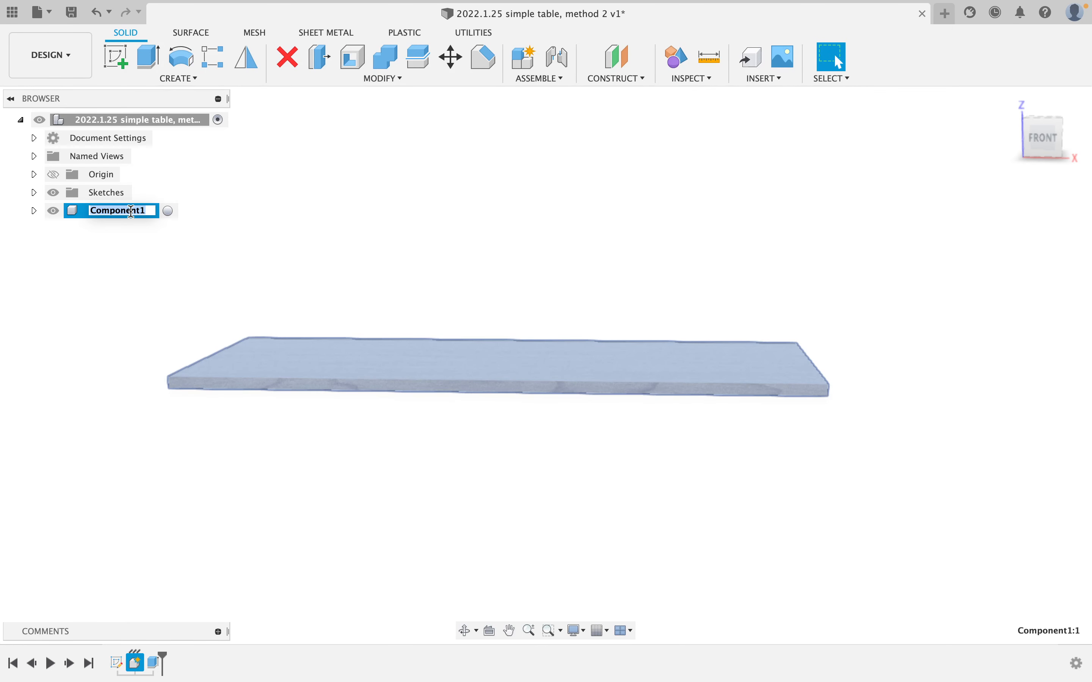
pyautogui.write('top')
pyautogui.press('Return')
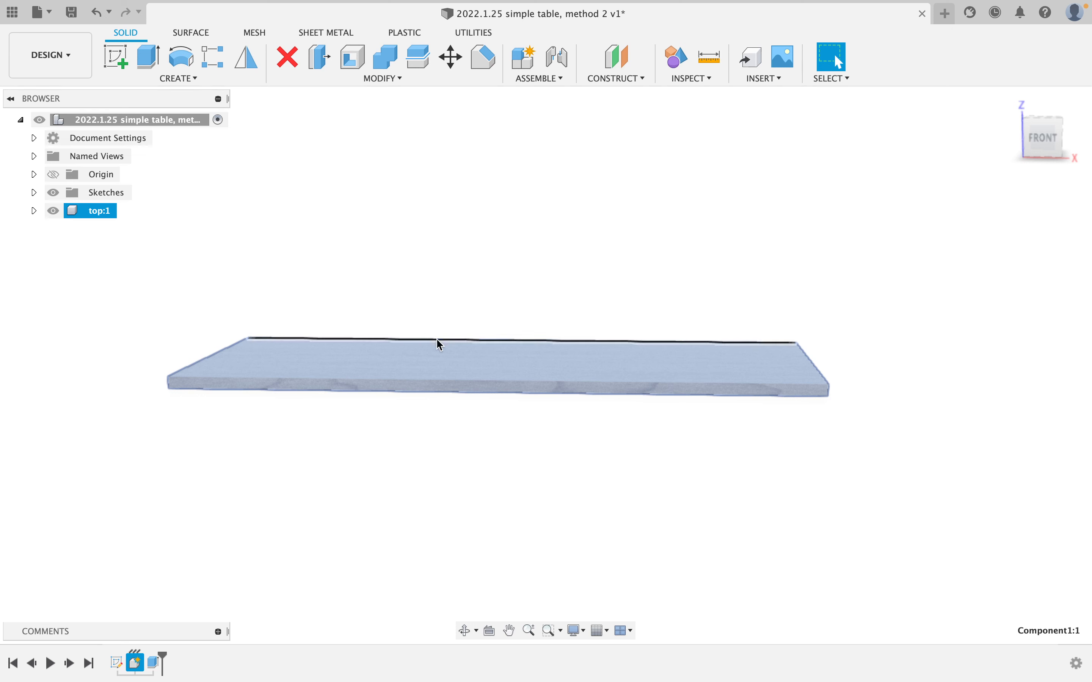
pyautogui.click(458, 410)
pyautogui.moveTo(446, 370)
pyautogui.keyDown('shift'); pyautogui.mouseDown(button='middle')
pyautogui.moveTo(431, 348)
pyautogui.moveTo(429, 363)
pyautogui.mouseUp(button='middle'); pyautogui.keyUp('shift')
# Hide the top component and show Sketch1 again
pyautogui.click(57, 214)
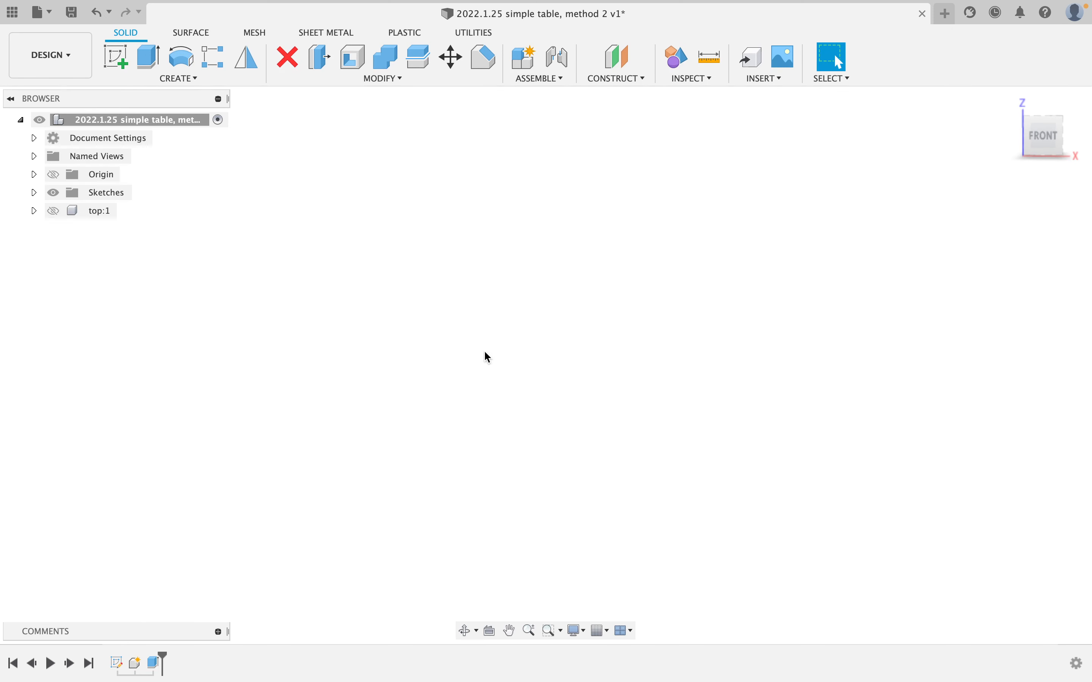
pyautogui.click(34, 192)
pyautogui.click(67, 211)
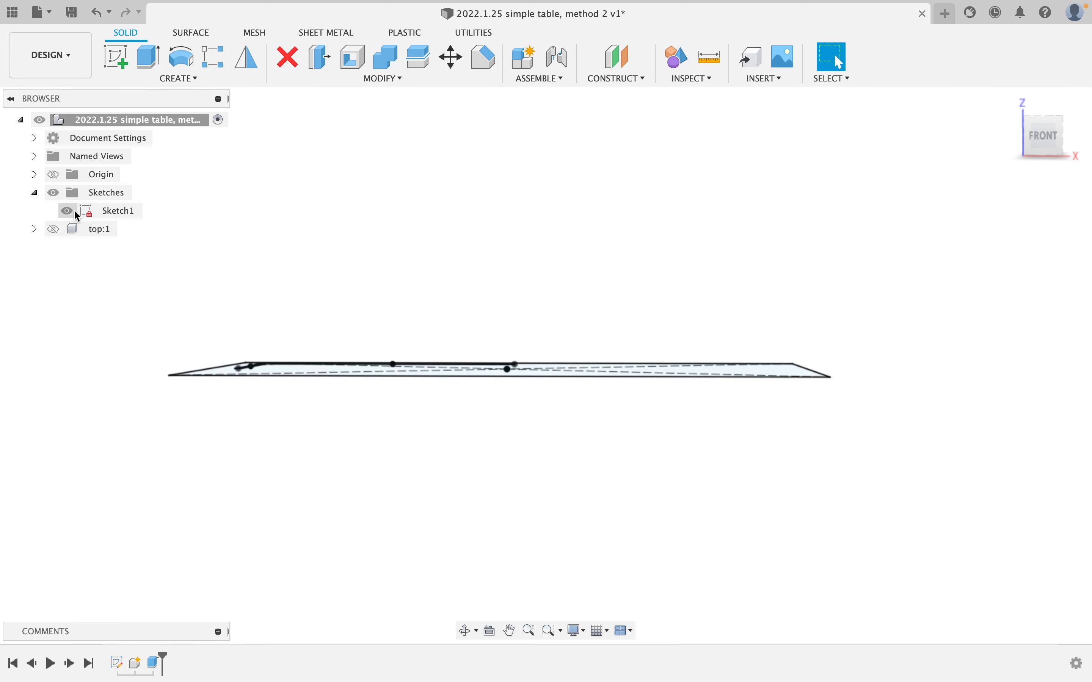
# Extrude the small square leg profile by -28 in as a new component
pyautogui.click(149, 57)
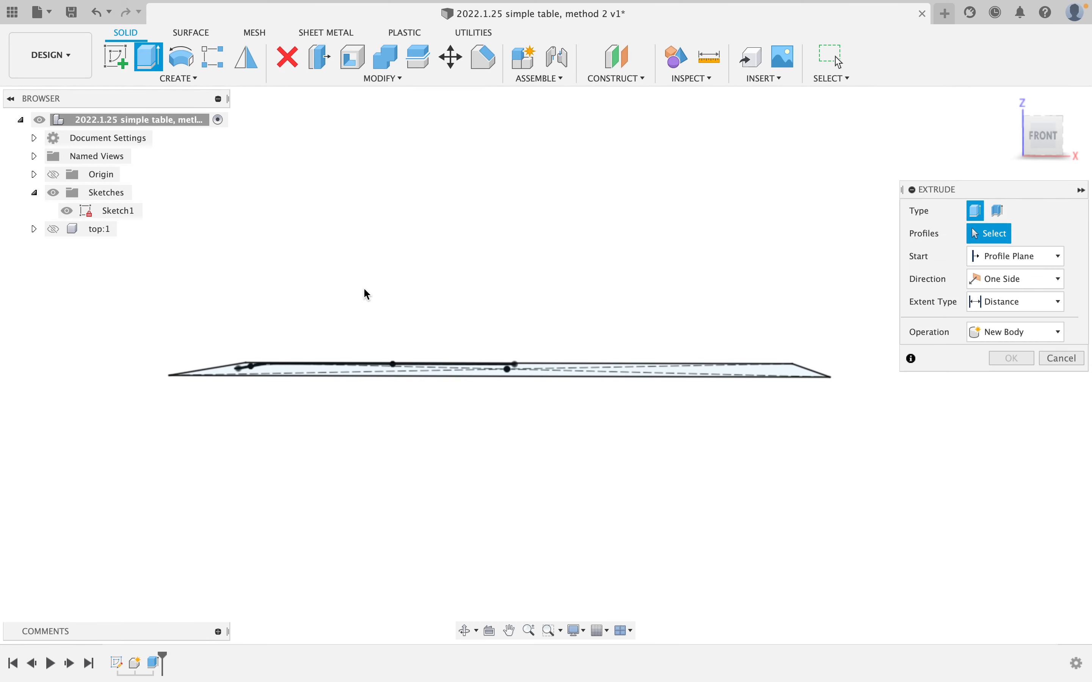
pyautogui.keyDown('shift'); pyautogui.moveTo(363, 286); pyautogui.dragTo(336, 358, button='middle'); pyautogui.keyUp('shift')
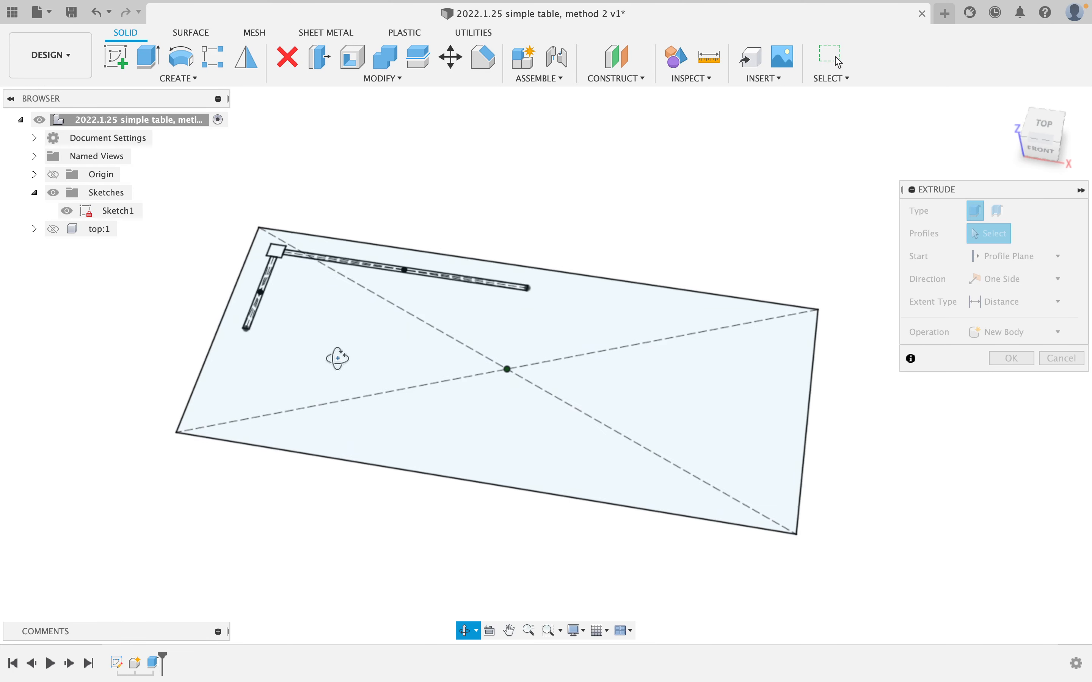
pyautogui.click(277, 246)
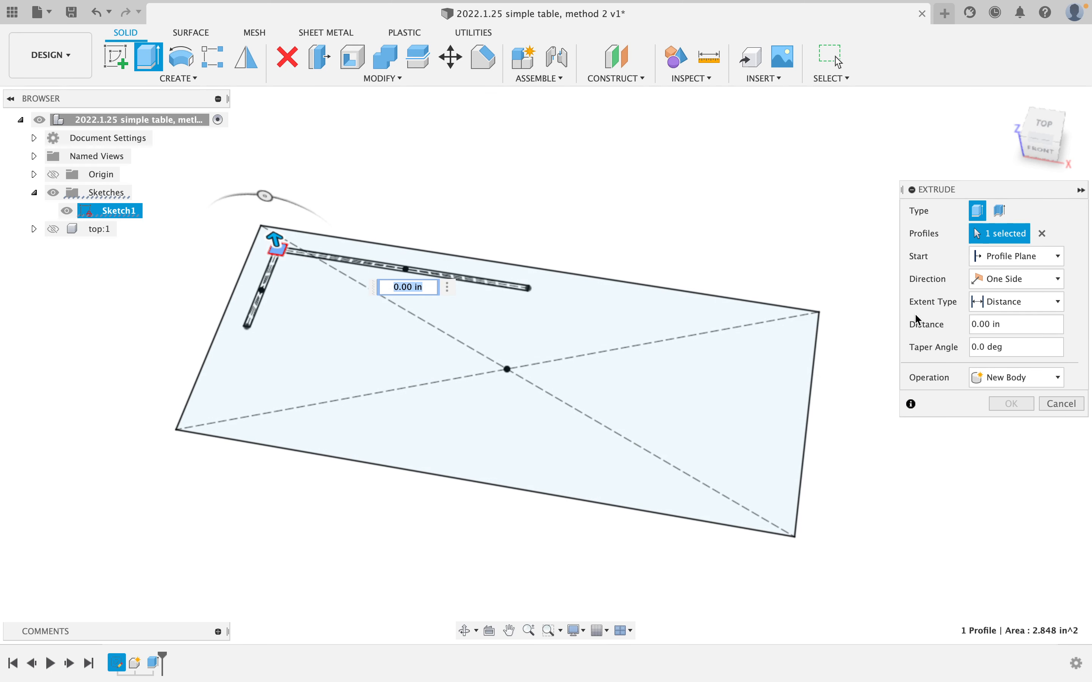
pyautogui.click(988, 325)
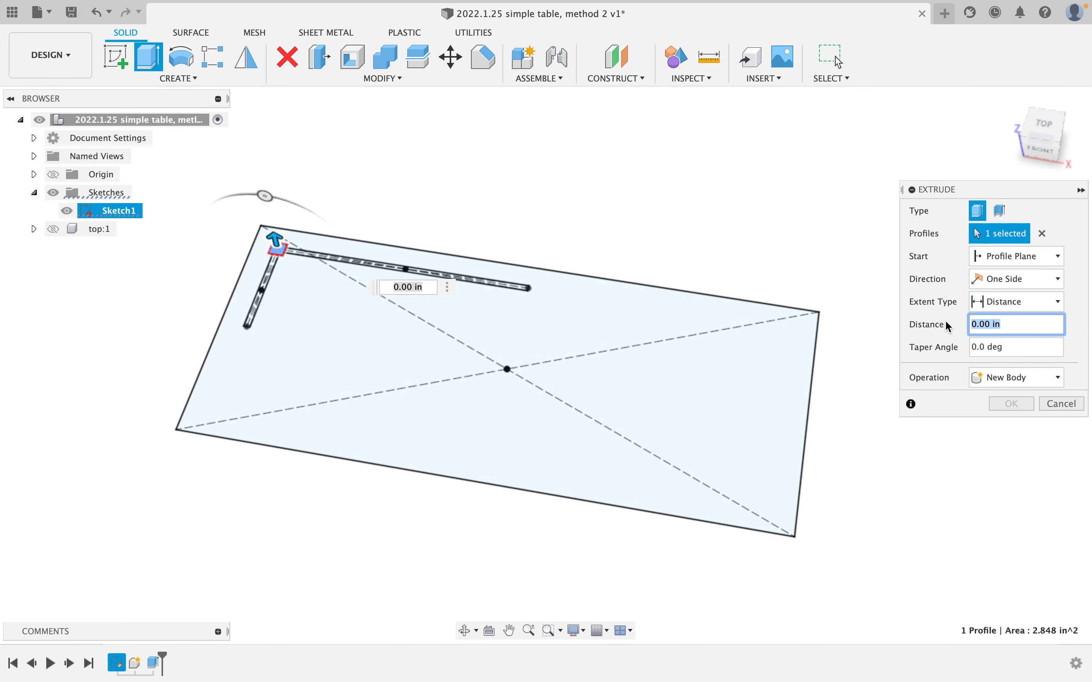
pyautogui.write('-28')
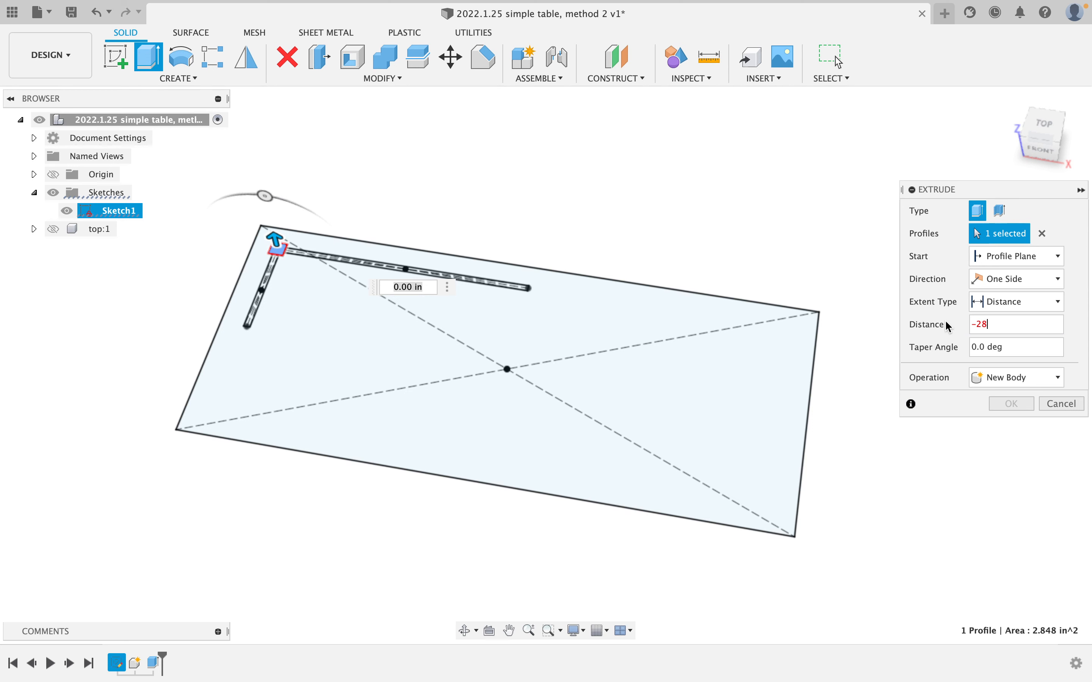
pyautogui.click(1027, 378)
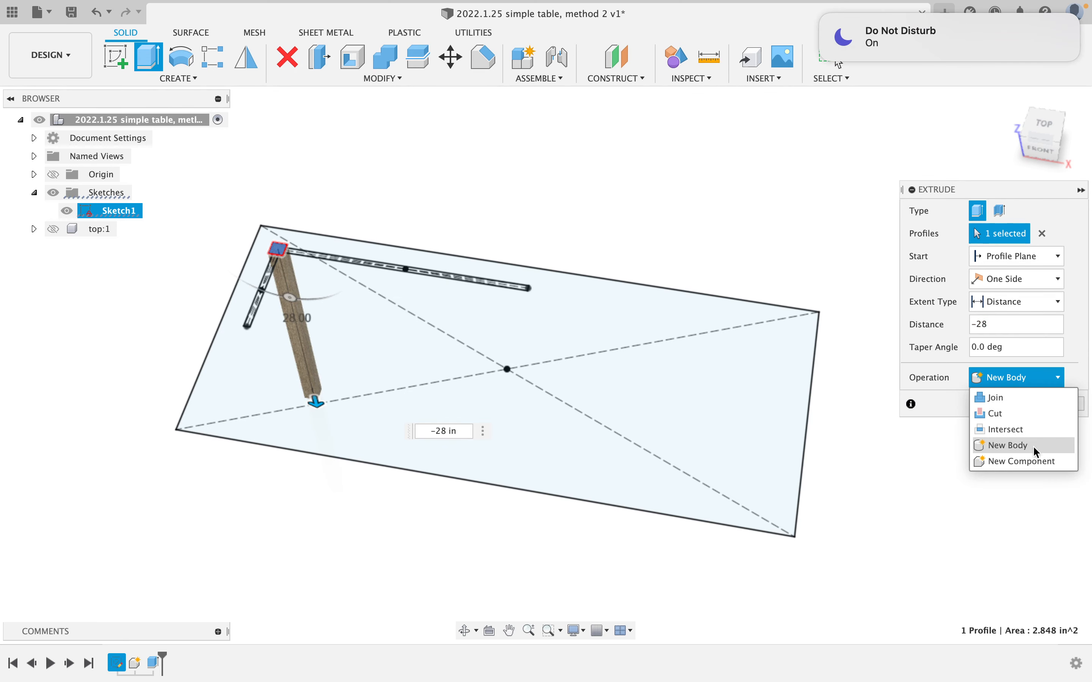
pyautogui.click(1033, 461)
pyautogui.click(1020, 403)
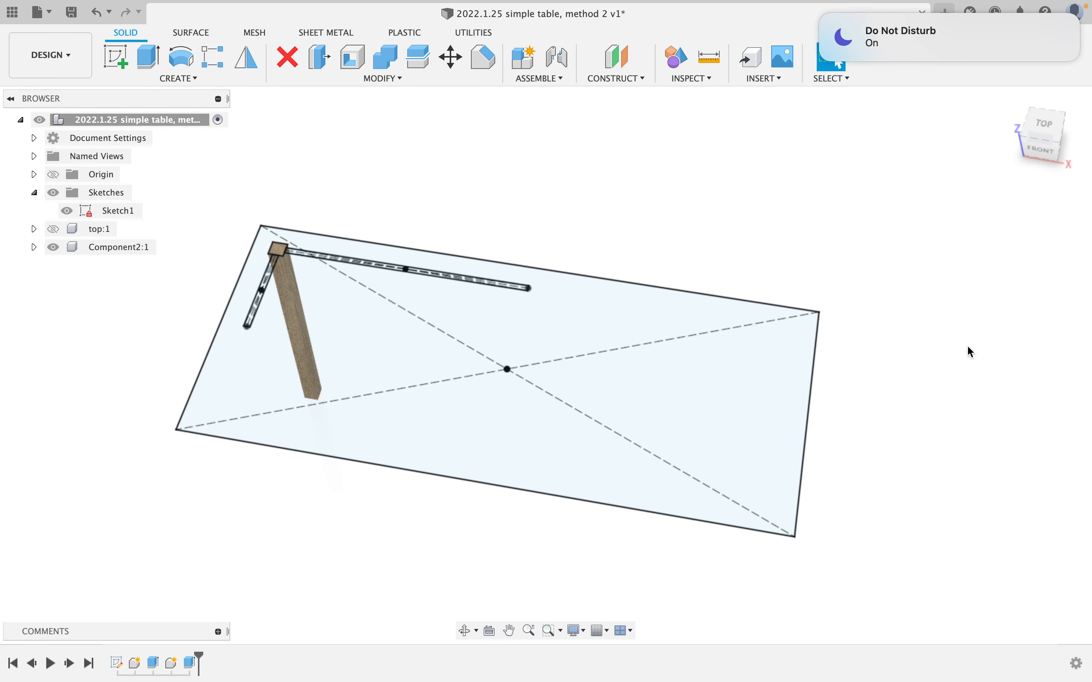
# Extrude the two narrow rectangles beside the leg by -2 3/8 in together as a new component
pyautogui.scroll(3, 280, 258)
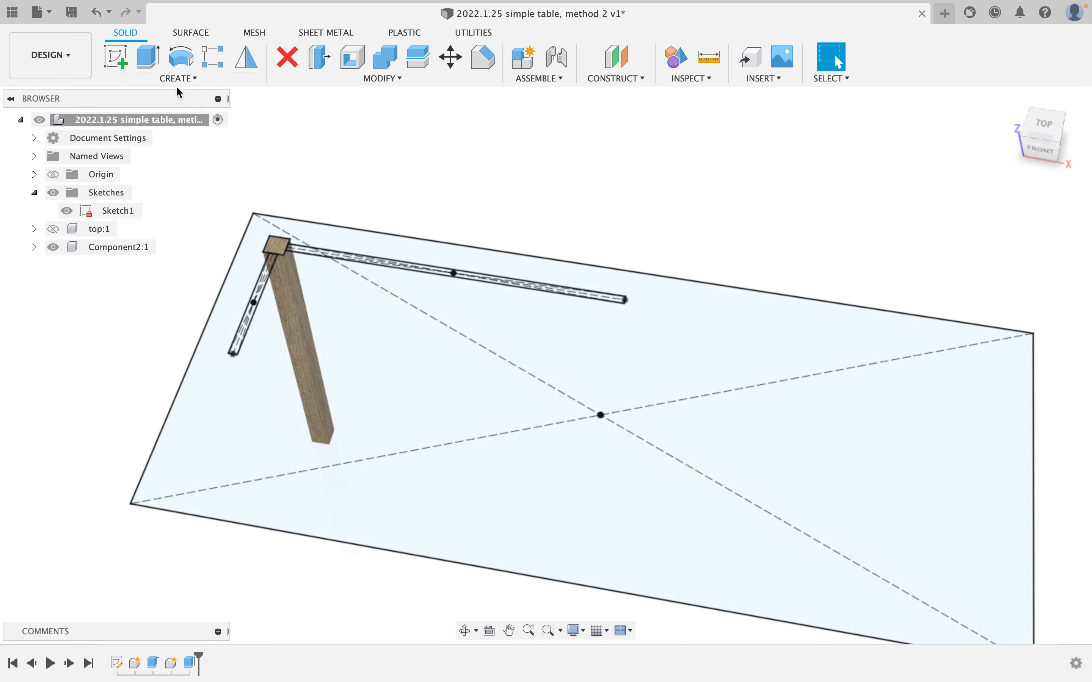
pyautogui.click(156, 63)
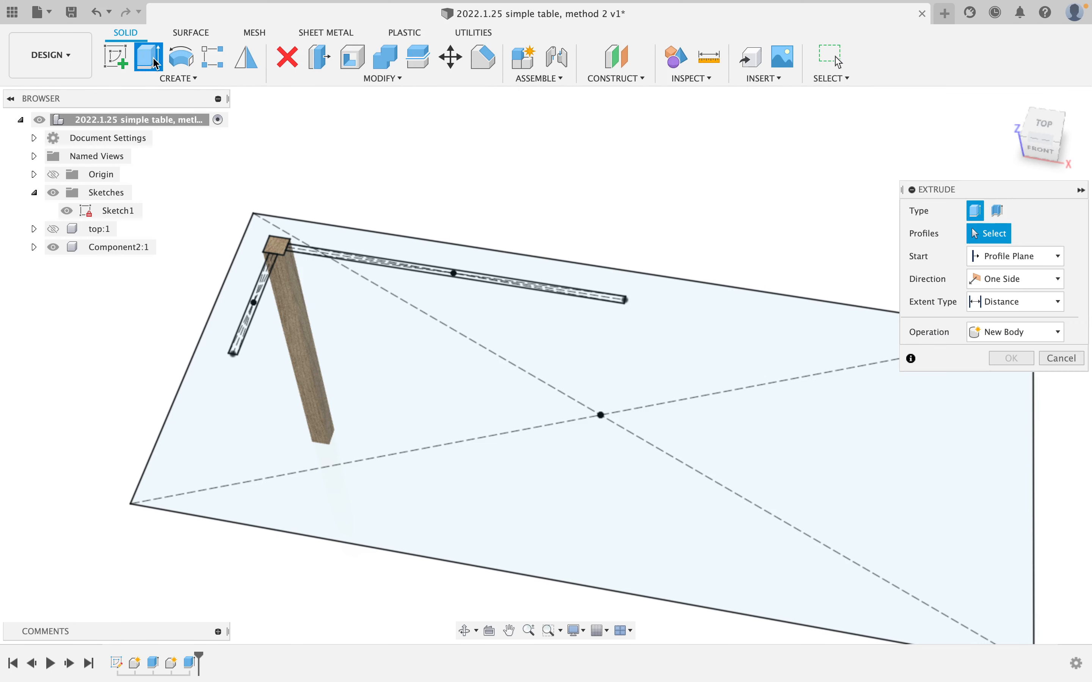
pyautogui.scroll(2, 370, 258)
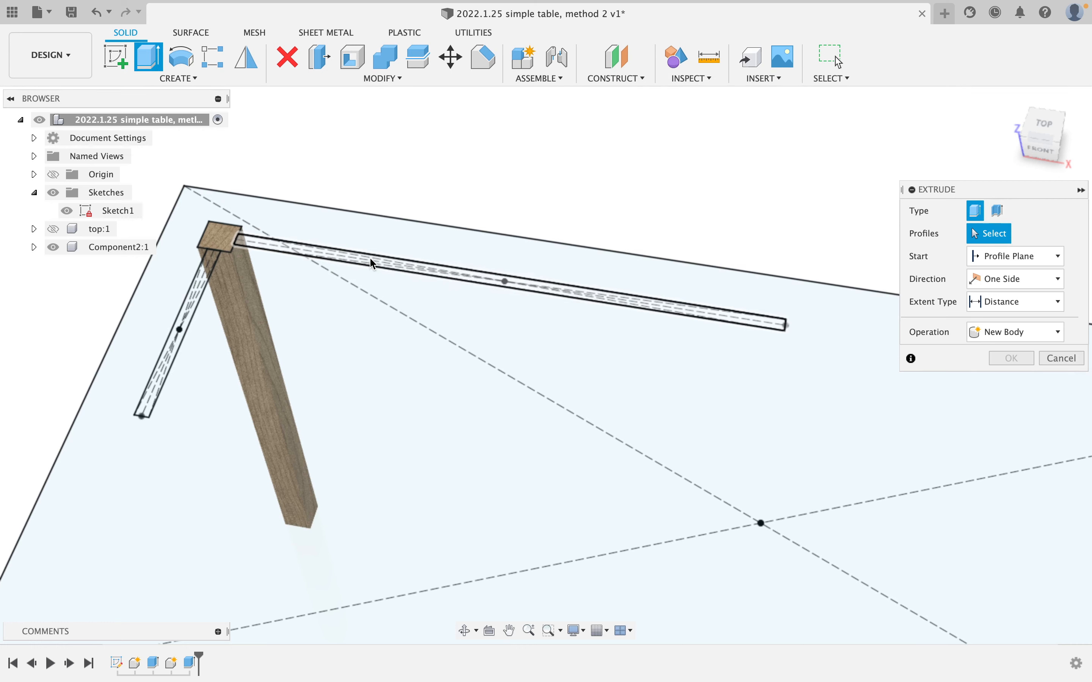
pyautogui.click(370, 257)
pyautogui.click(189, 303)
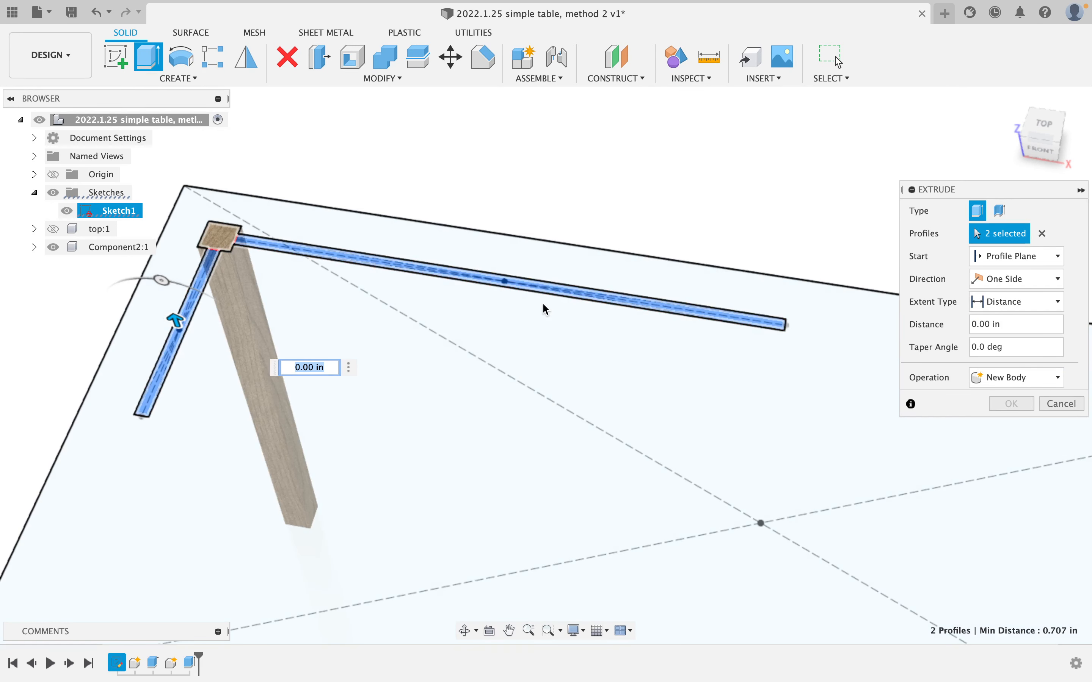
pyautogui.click(1036, 330)
pyautogui.write('-')
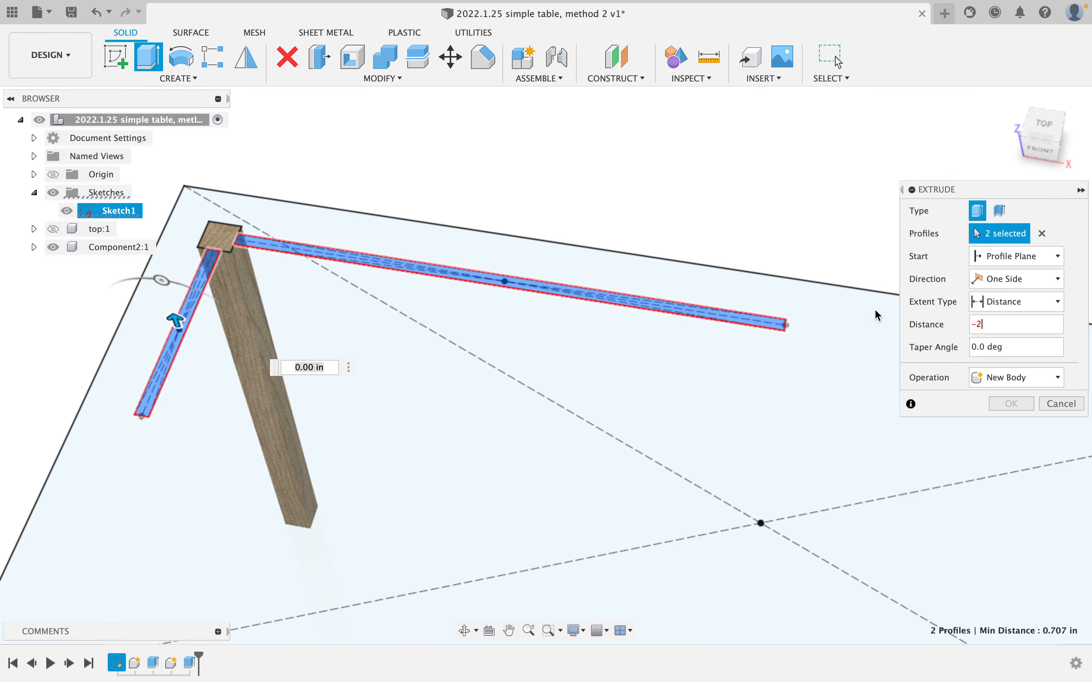
pyautogui.write('2 3/8')
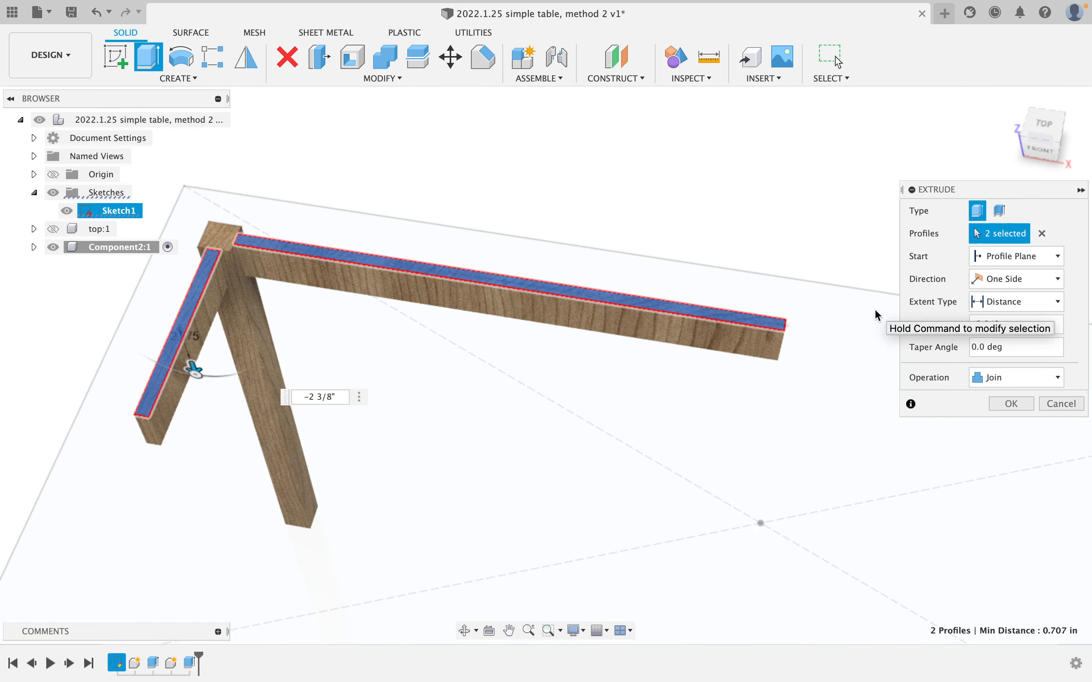
pyautogui.click(1017, 384)
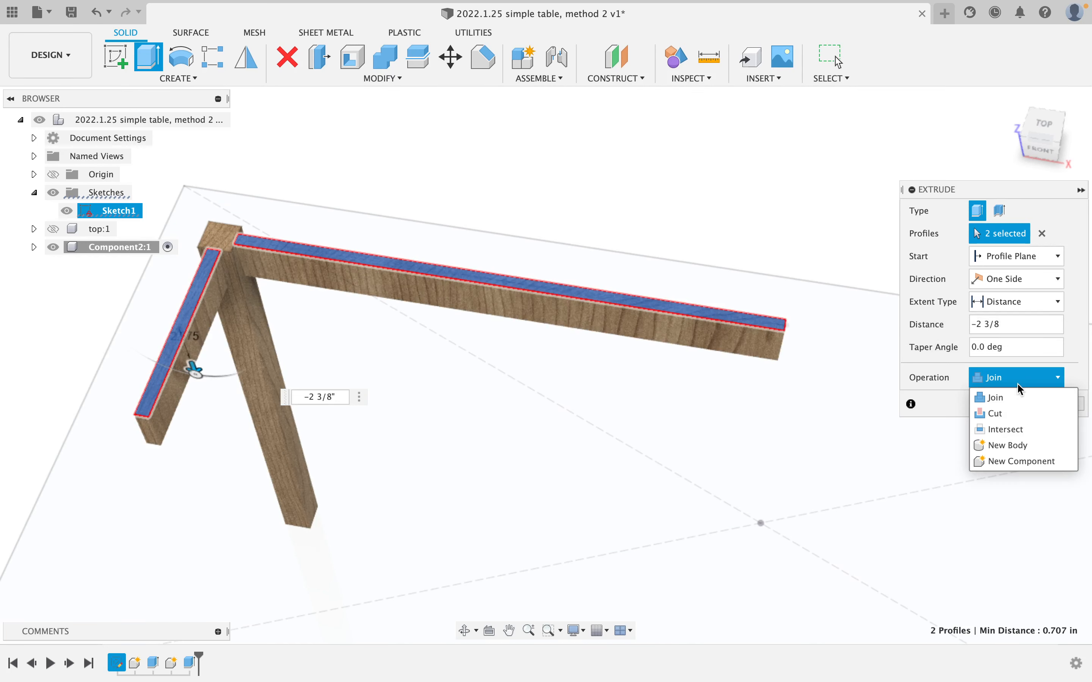
pyautogui.click(1038, 463)
pyautogui.click(1013, 403)
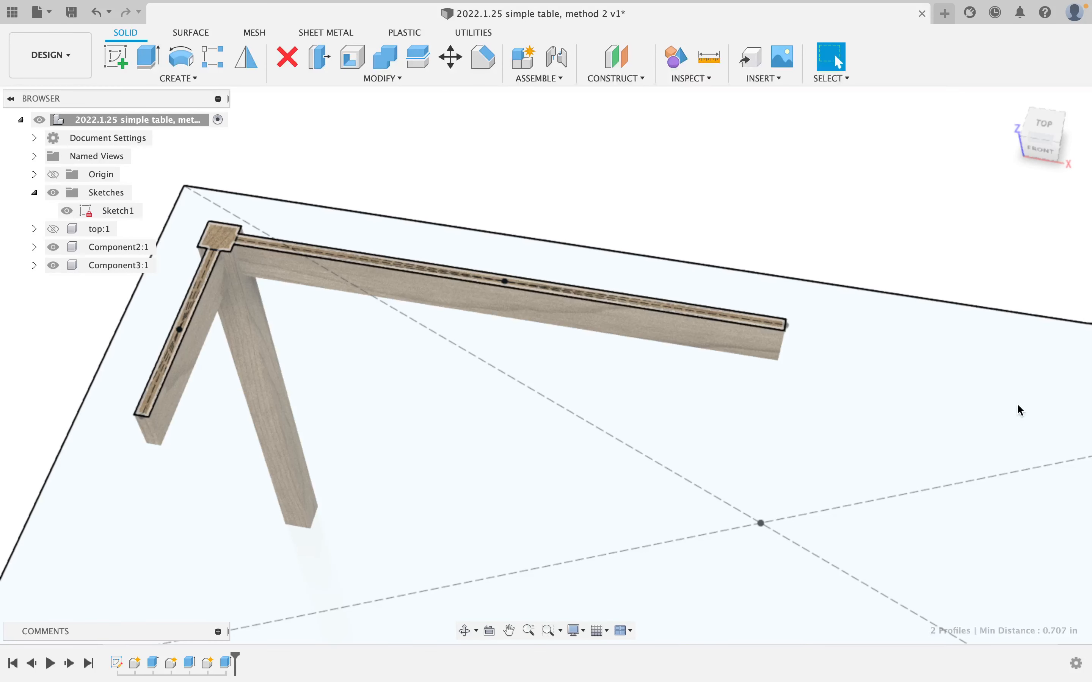
# Rename the leg component as legs and the component holding the two narrow boards as rails
pyautogui.doubleClick(123, 259)
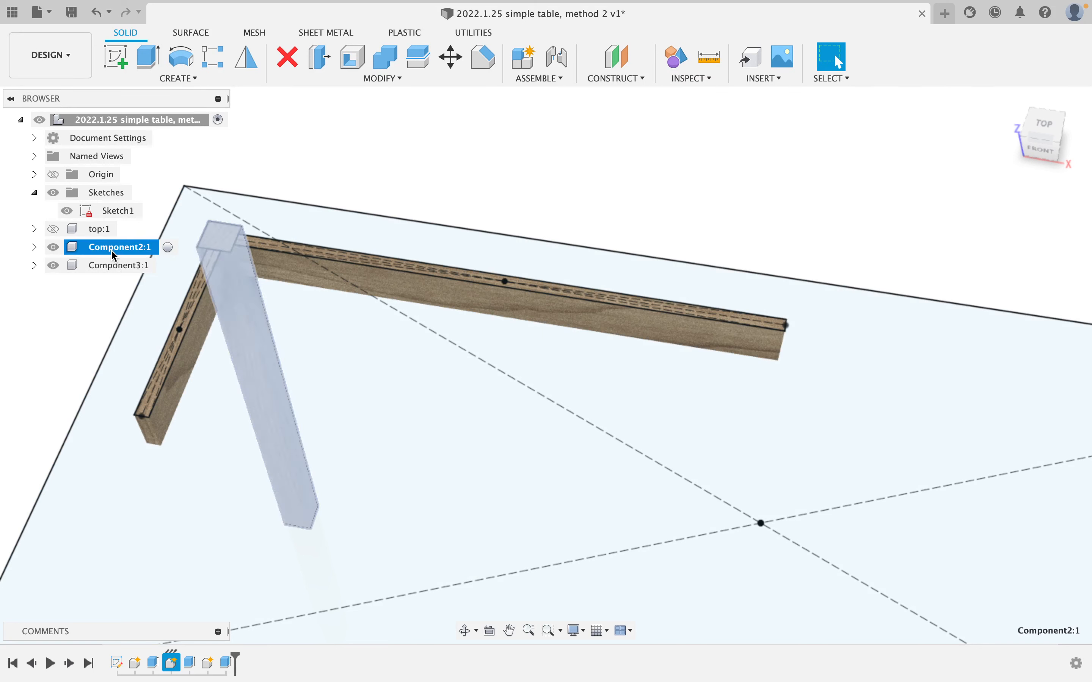
pyautogui.write('legs')
pyautogui.press('Return')
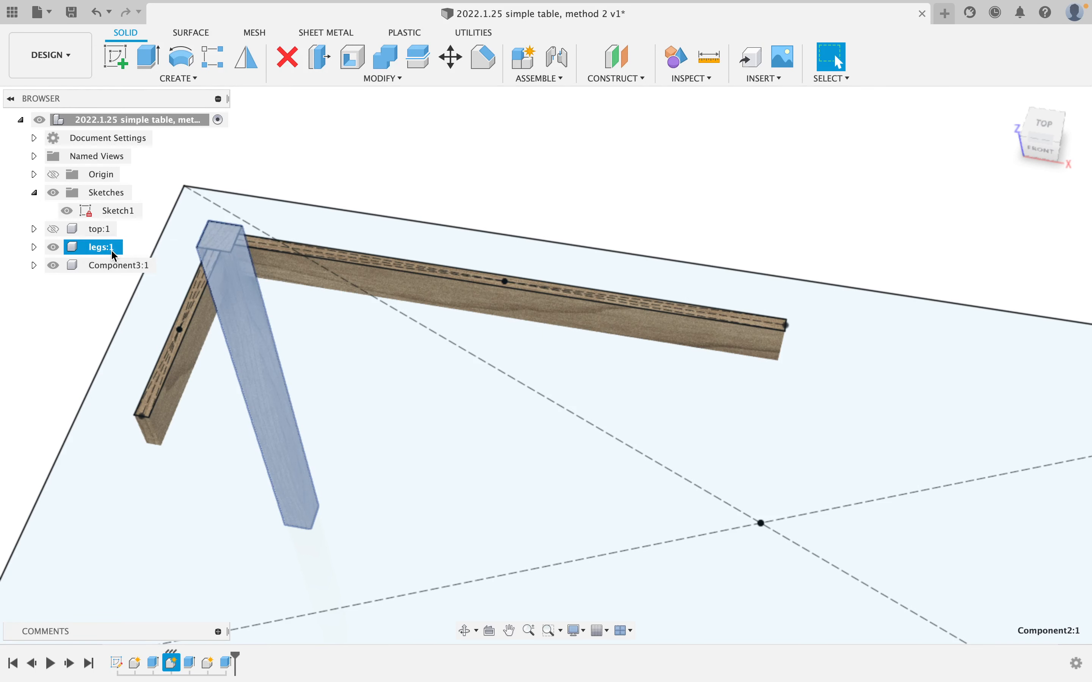
pyautogui.click(119, 266)
pyautogui.doubleClick(118, 265)
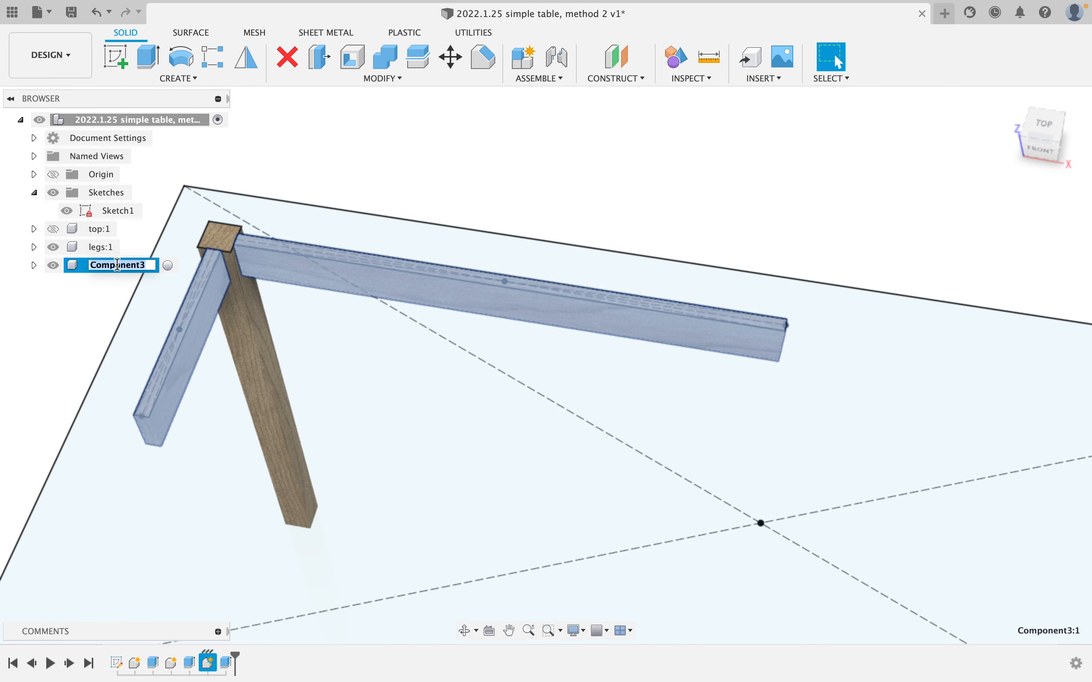
pyautogui.write('rails')
pyautogui.press('Return')
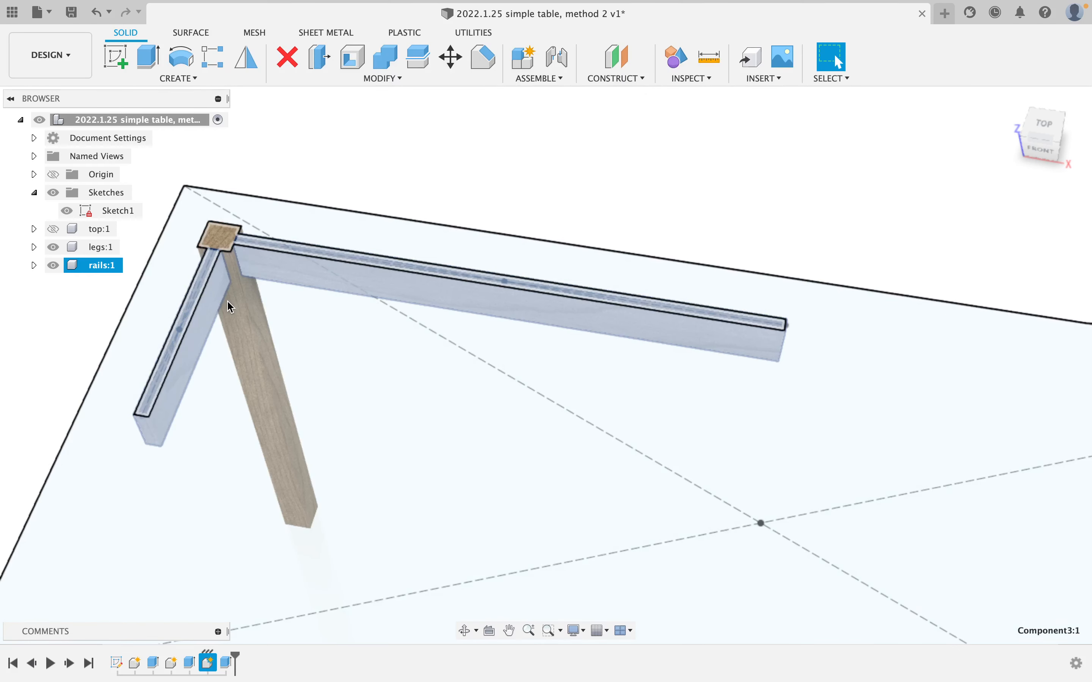
# Hide Sketch1 and clear the selection of the rails component
pyautogui.scroll(-5, 227, 293)
pyautogui.keyDown('shift'); pyautogui.moveTo(176, 267); pyautogui.dragTo(216, 262, button='middle'); pyautogui.keyUp('shift')
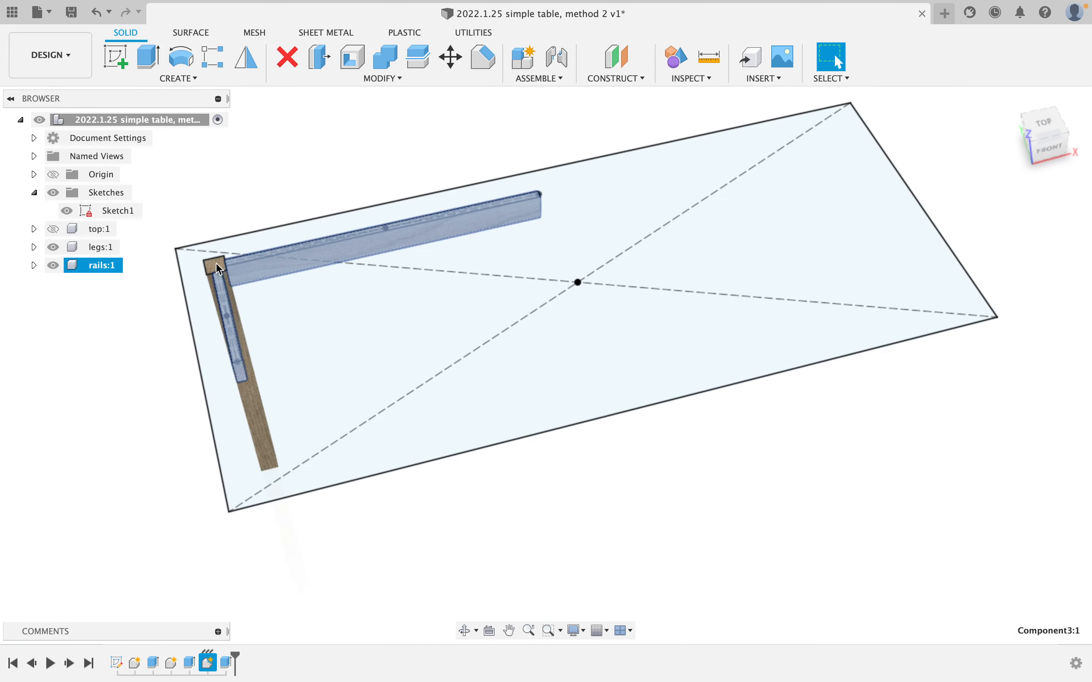
pyautogui.click(67, 210)
pyautogui.scroll(3, 219, 279)
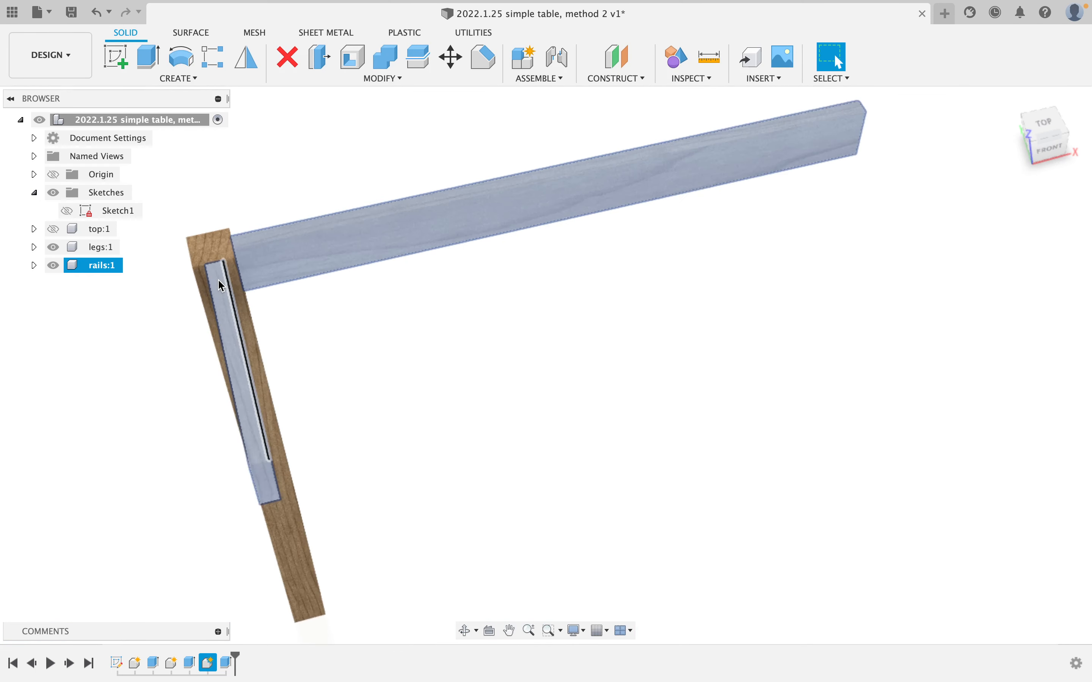
pyautogui.click(337, 360)
pyautogui.keyDown('shift'); pyautogui.moveTo(283, 342); pyautogui.dragTo(306, 336, button='middle'); pyautogui.keyUp('shift')
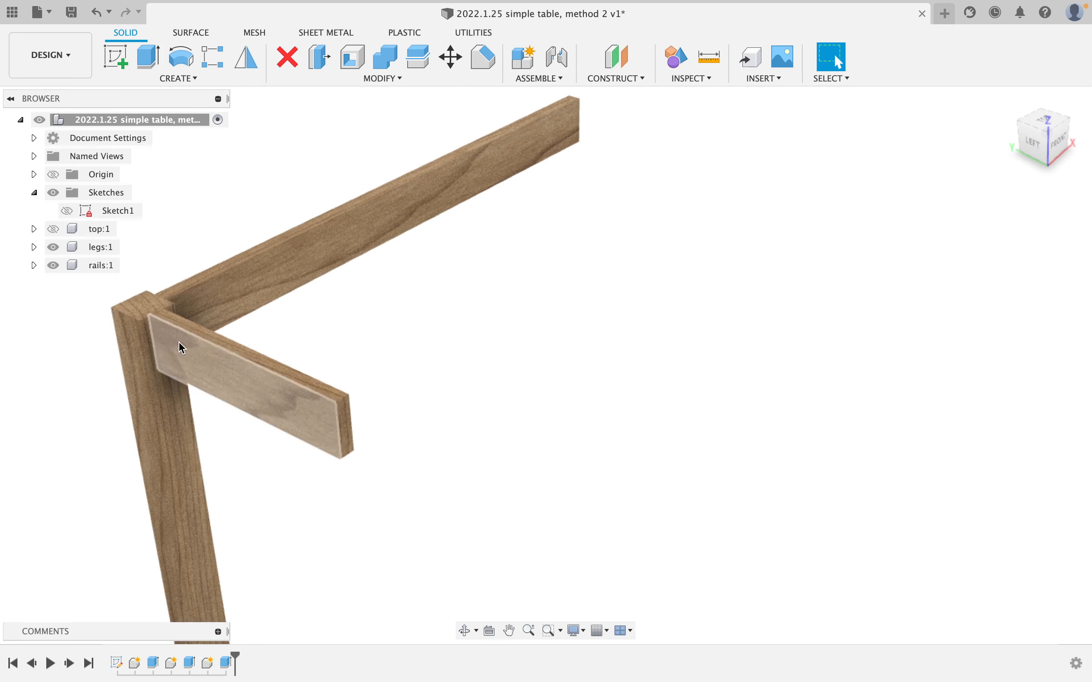
pyautogui.scroll(-5, 251, 352)
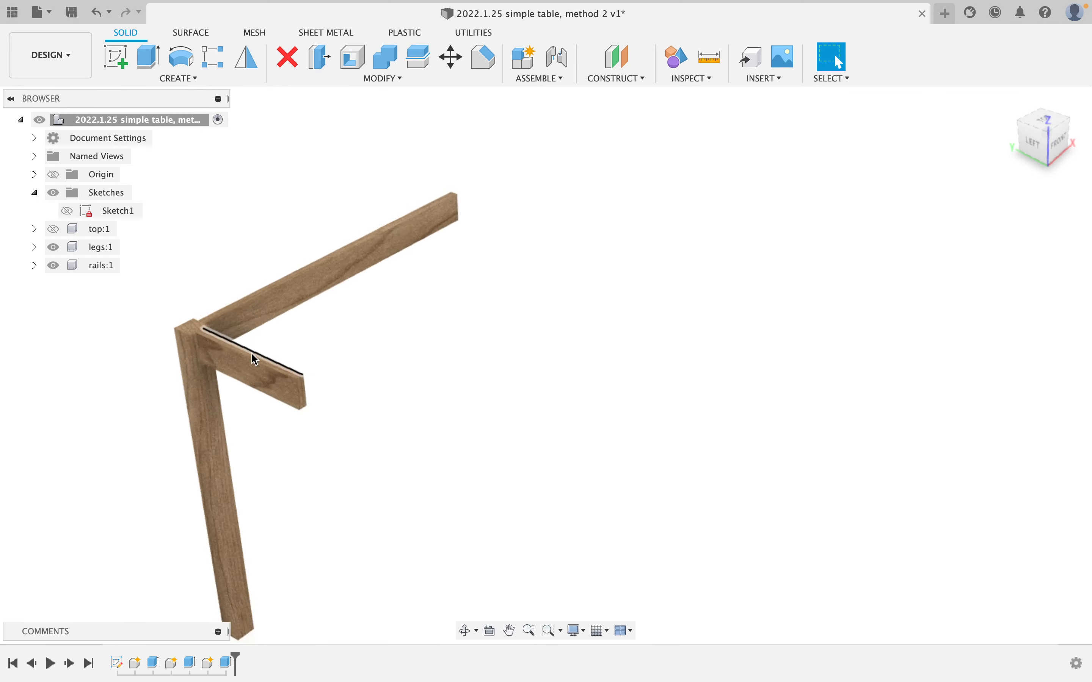
# Start a sketch on the leg's top face and draw a diagonal construction line between its opposite corners
pyautogui.scroll(5, 227, 353)
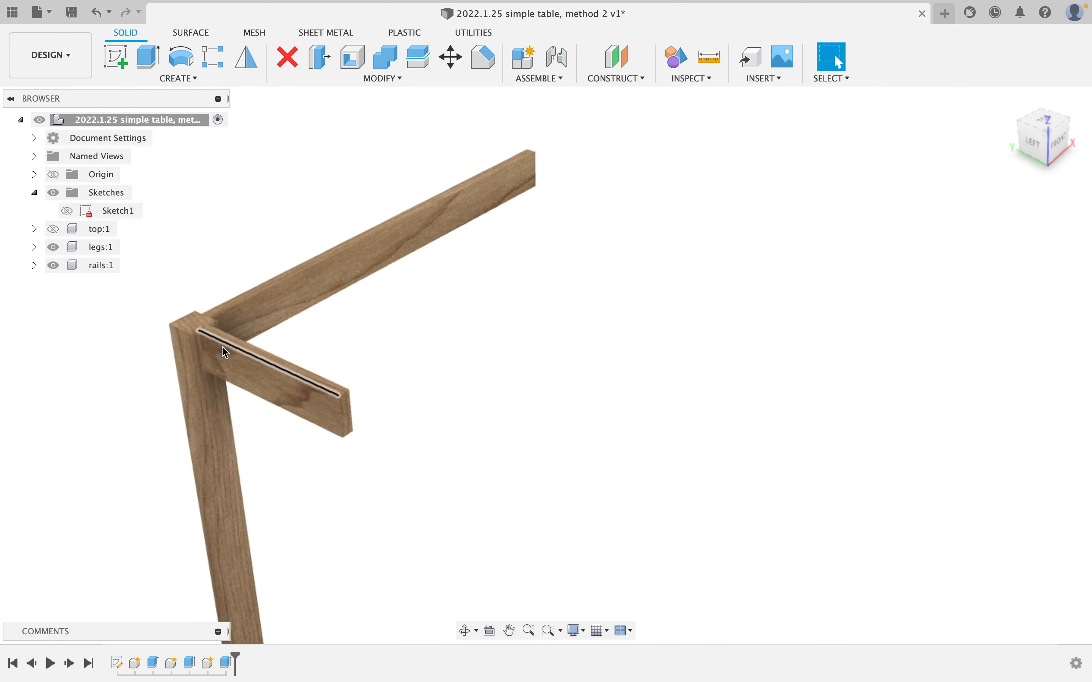
pyautogui.keyDown('shift'); pyautogui.moveTo(222, 347); pyautogui.dragTo(355, 339, button='middle'); pyautogui.keyUp('shift')
pyautogui.moveTo(256, 390); pyautogui.dragTo(451, 337, button='middle')
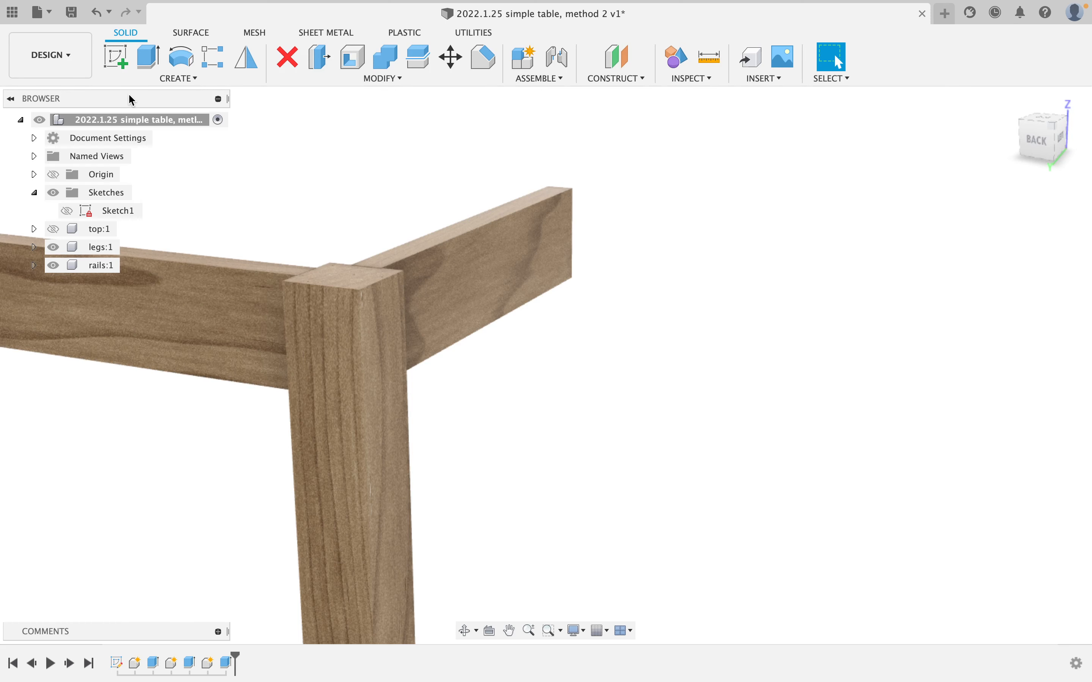
pyautogui.click(127, 68)
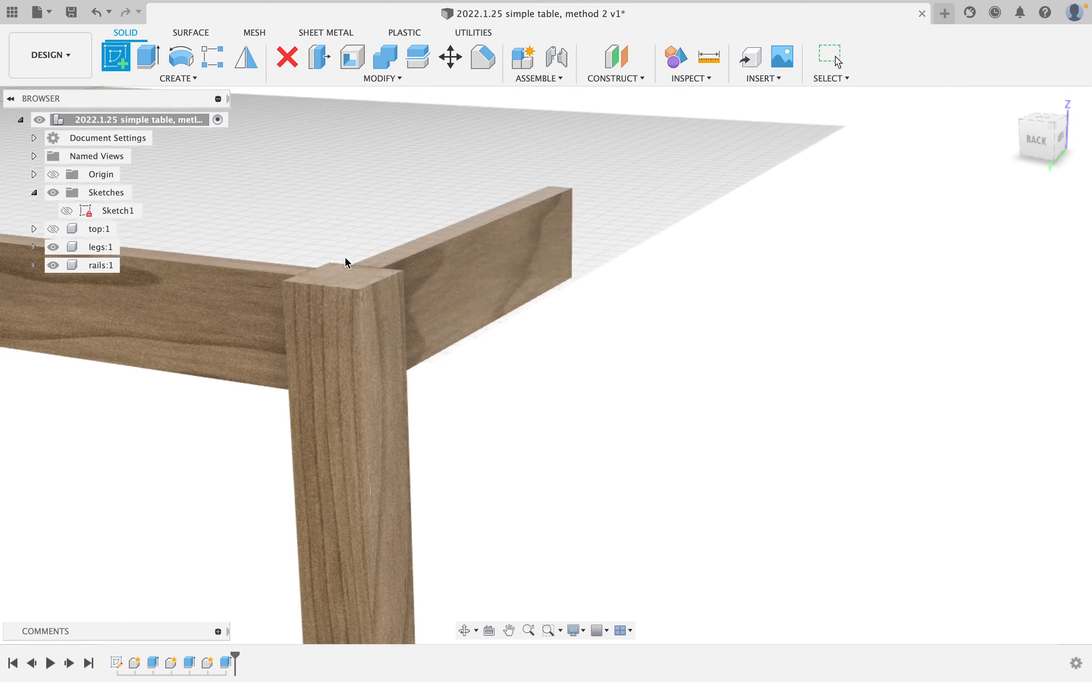
pyautogui.click(352, 273)
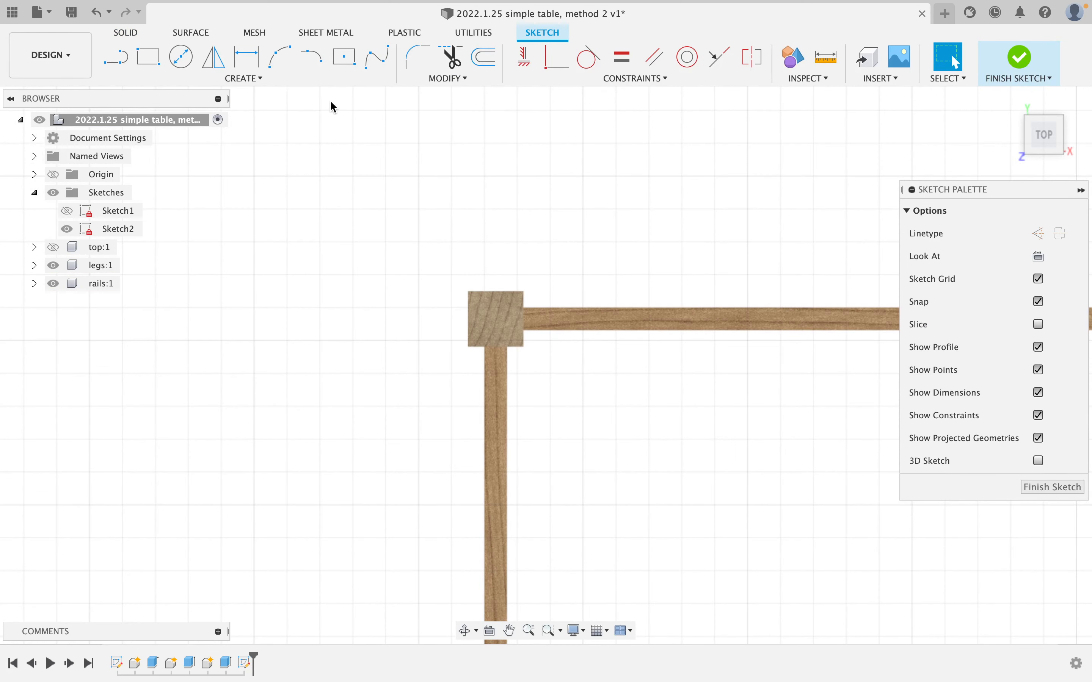
pyautogui.click(116, 57)
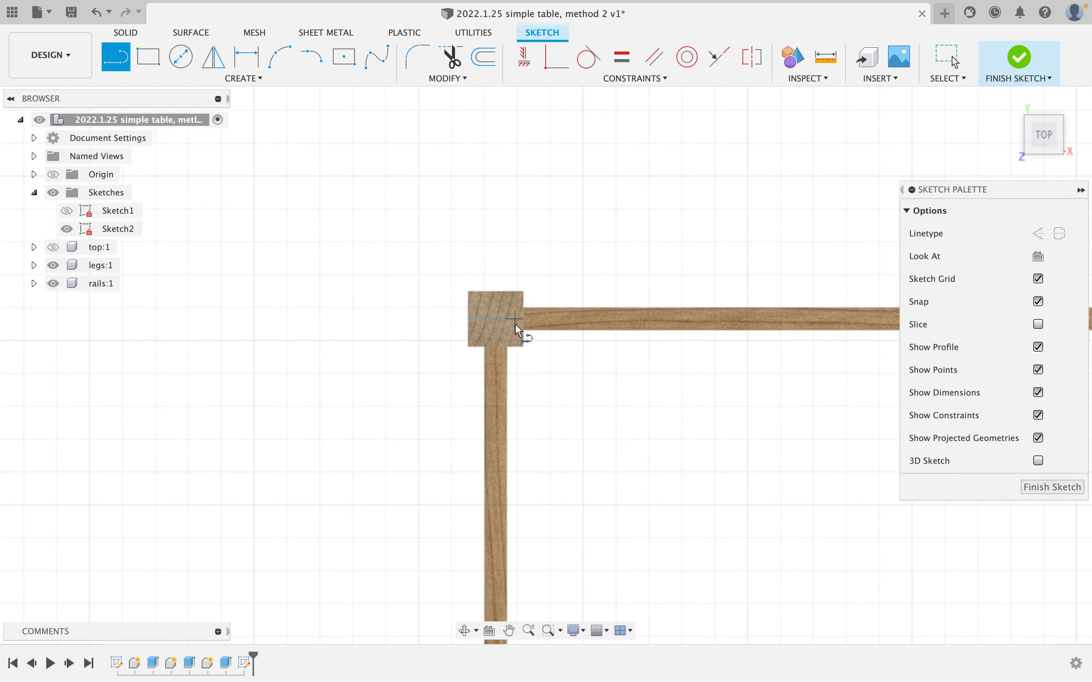
pyautogui.click(470, 292)
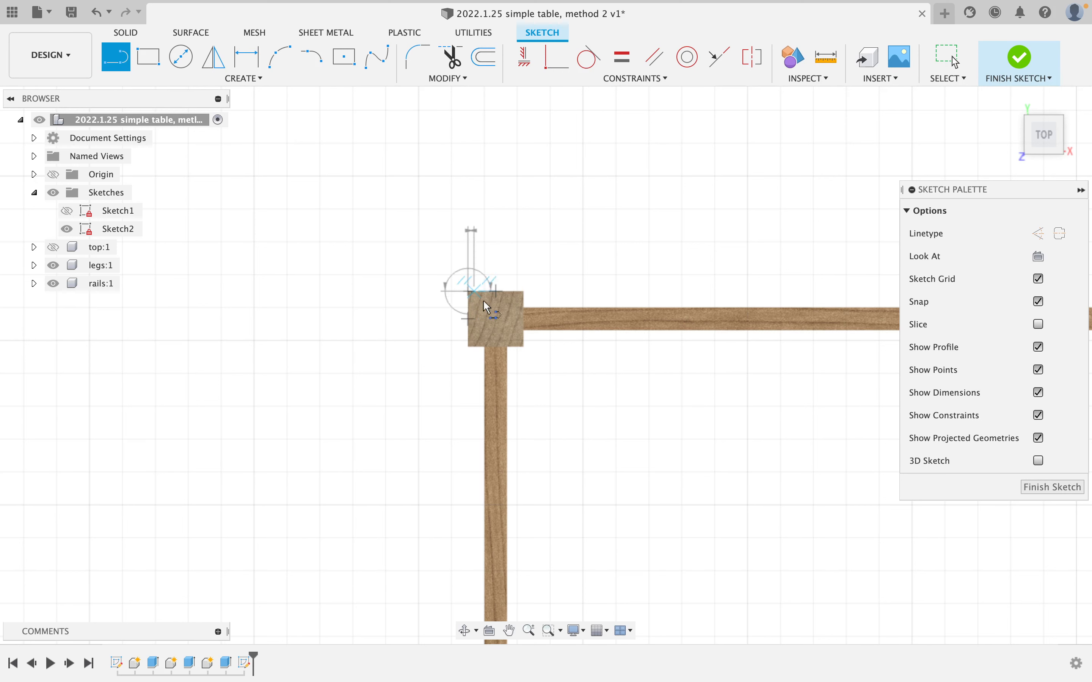
pyautogui.doubleClick(524, 347)
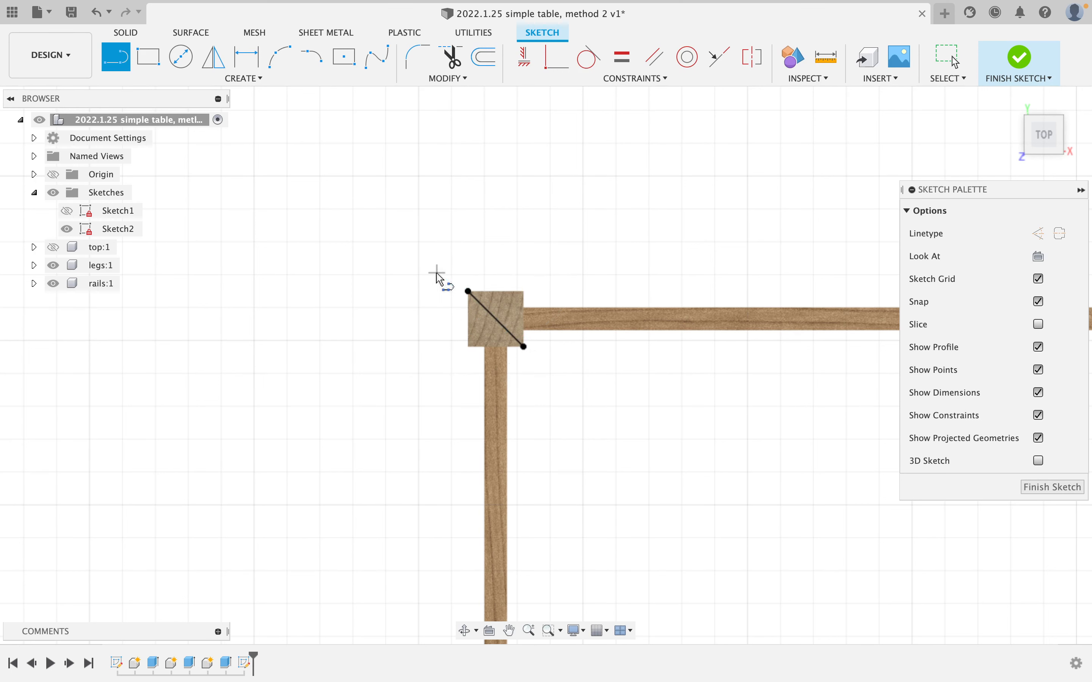
pyautogui.press('x')
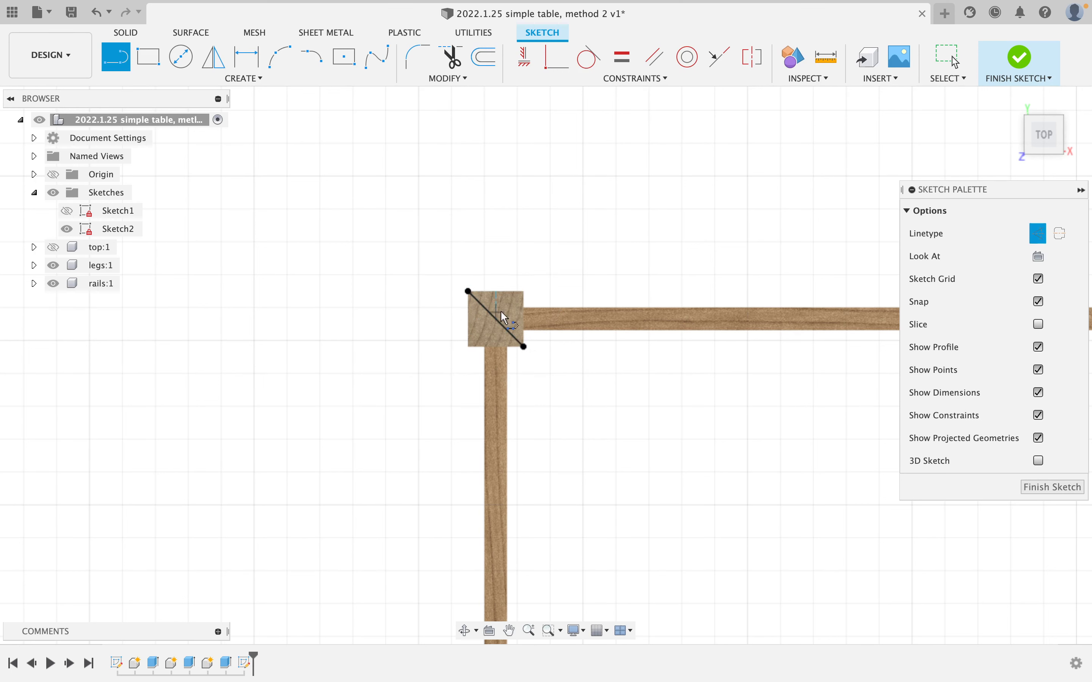
# Draw a smaller center rectangle from the diagonal's midpoint on the leg top and finish the sketch
pyautogui.click(344, 57)
pyautogui.click(496, 318)
pyautogui.click(1019, 57)
# Extrude the inner square up to the tabletop's upper face and join it to the leg, with the top component hidden
pyautogui.press('e')
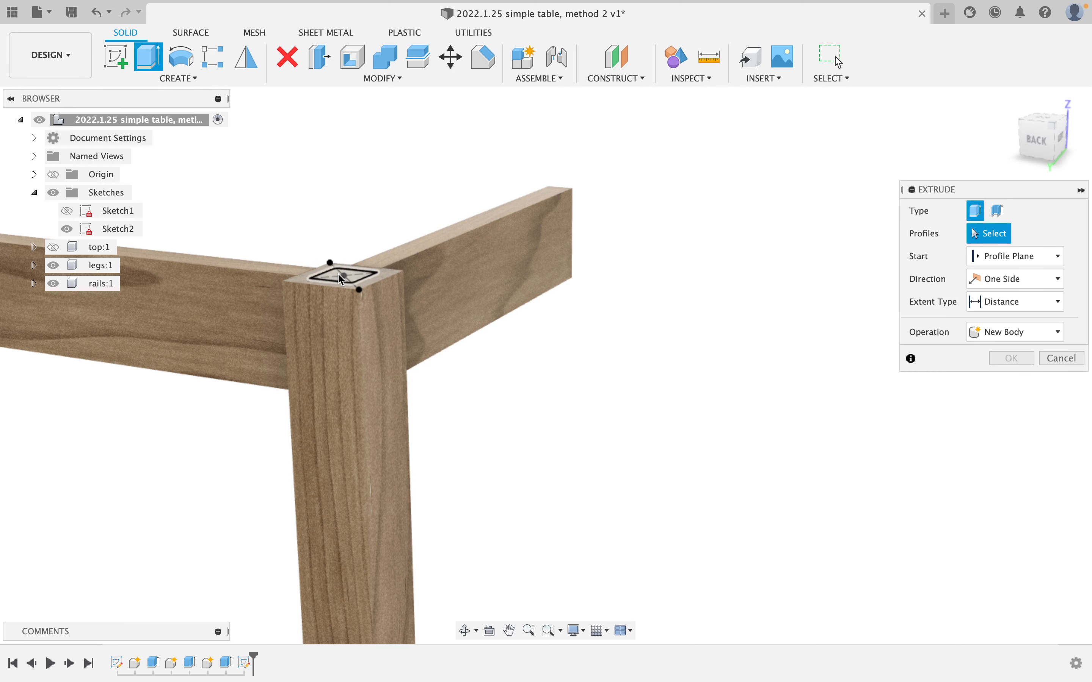
pyautogui.click(335, 275)
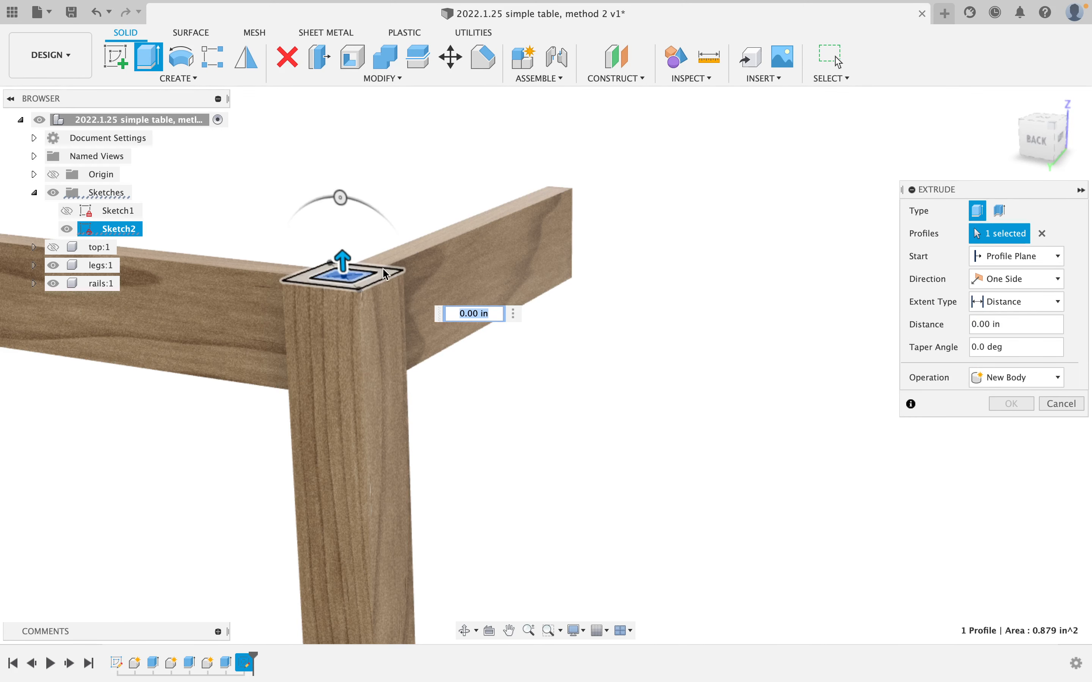
pyautogui.click(53, 247)
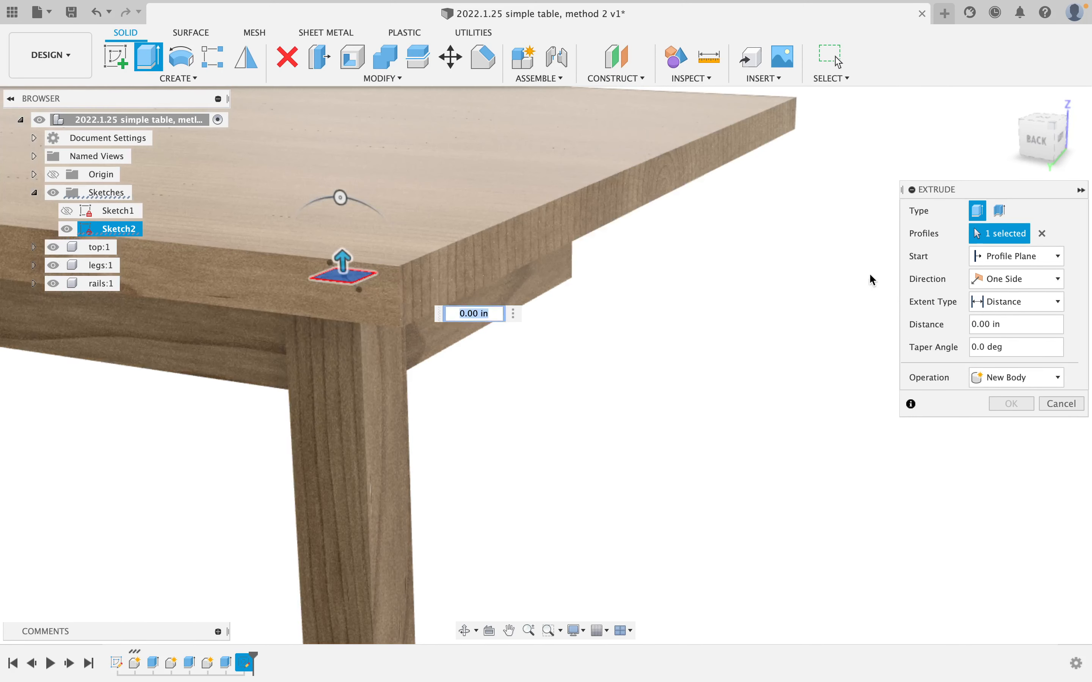
pyautogui.click(1018, 301)
pyautogui.click(995, 335)
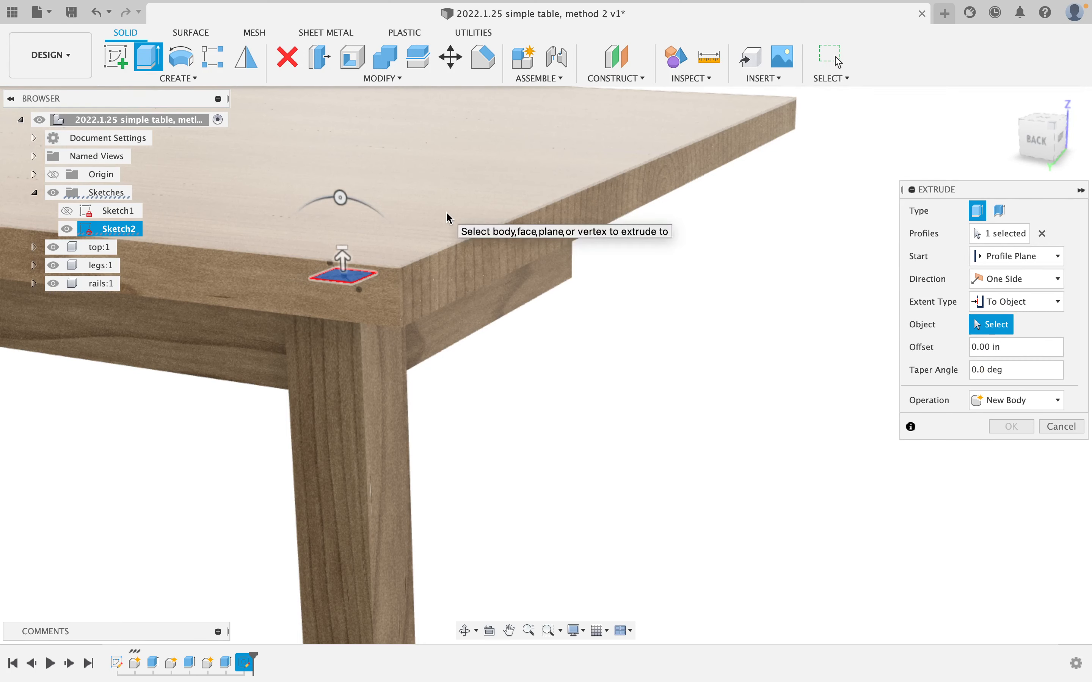
pyautogui.click(446, 211)
pyautogui.click(1017, 423)
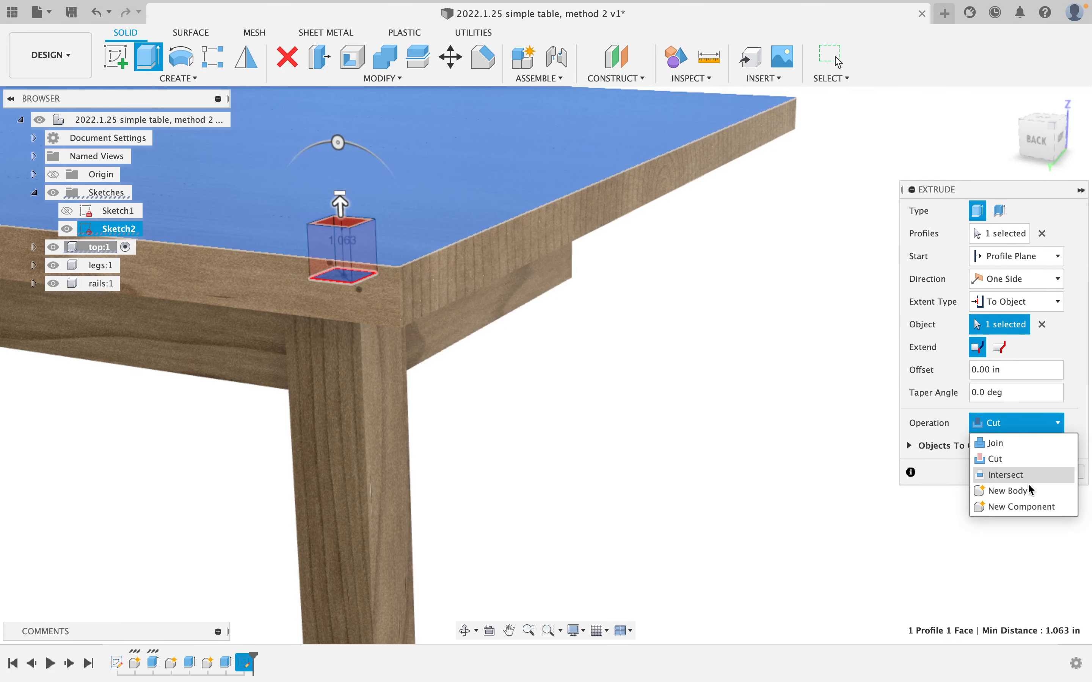
pyautogui.click(1007, 445)
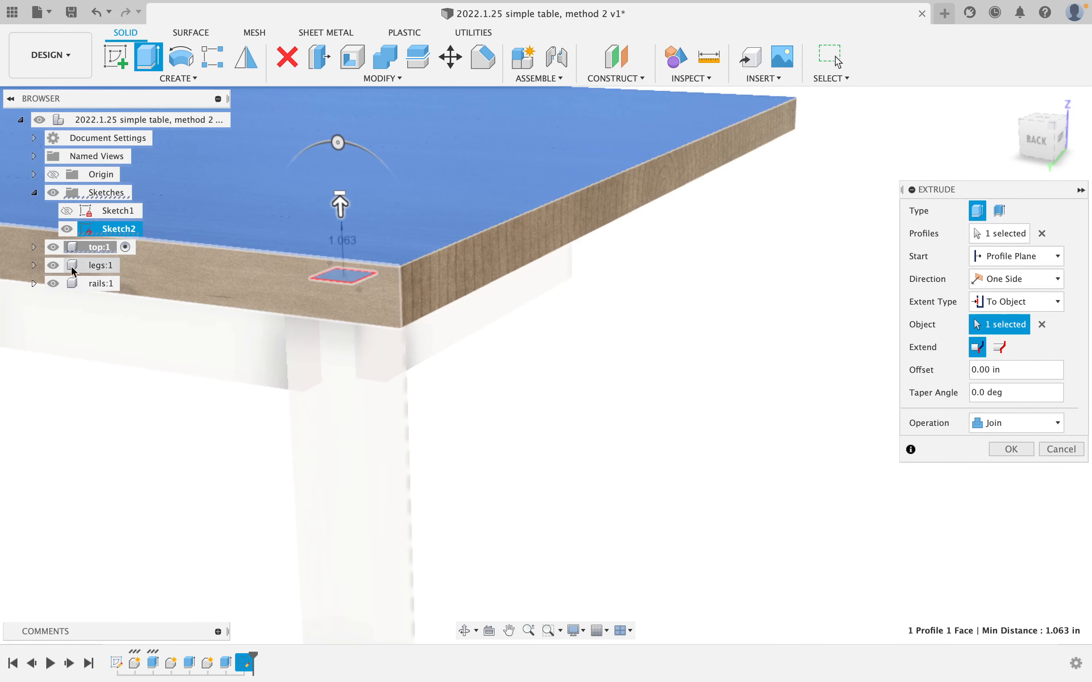
pyautogui.click(54, 251)
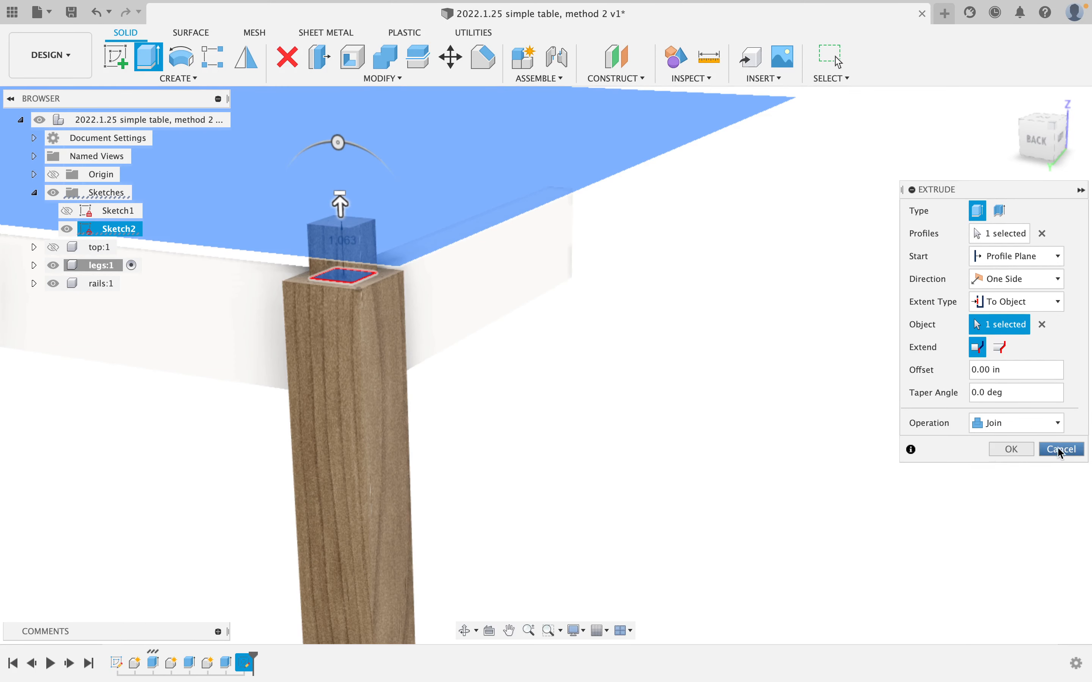
pyautogui.click(1011, 449)
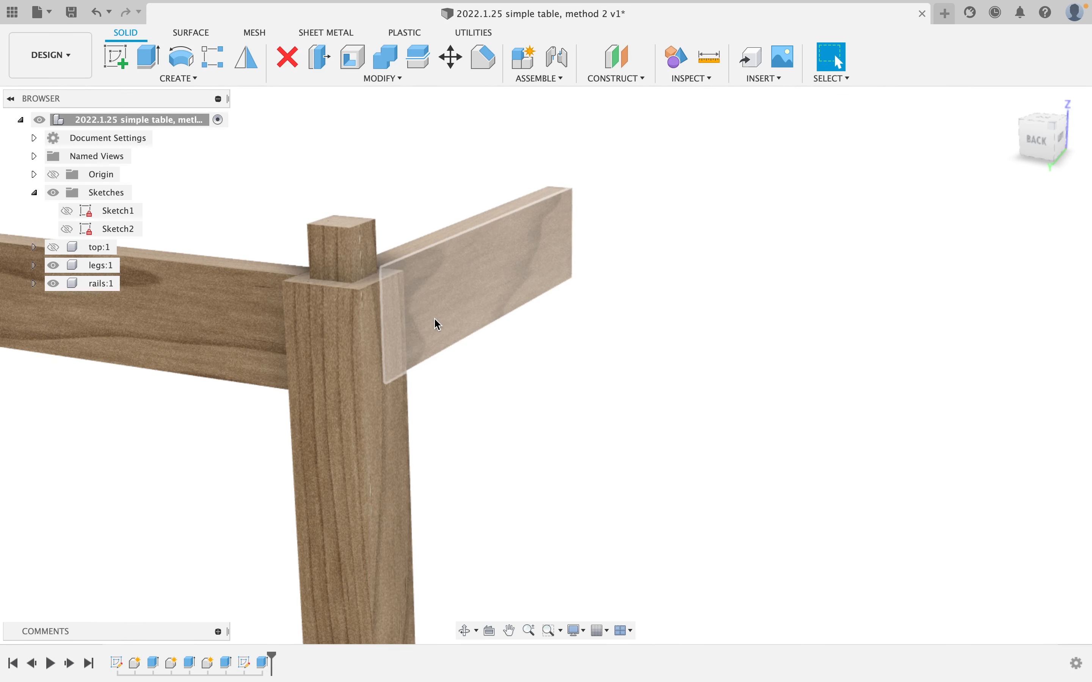
# Start a sketch on the shorter rail's exposed end face, with the legs component hidden
pyautogui.moveTo(438, 325); pyautogui.dragTo(406, 304, button='middle')
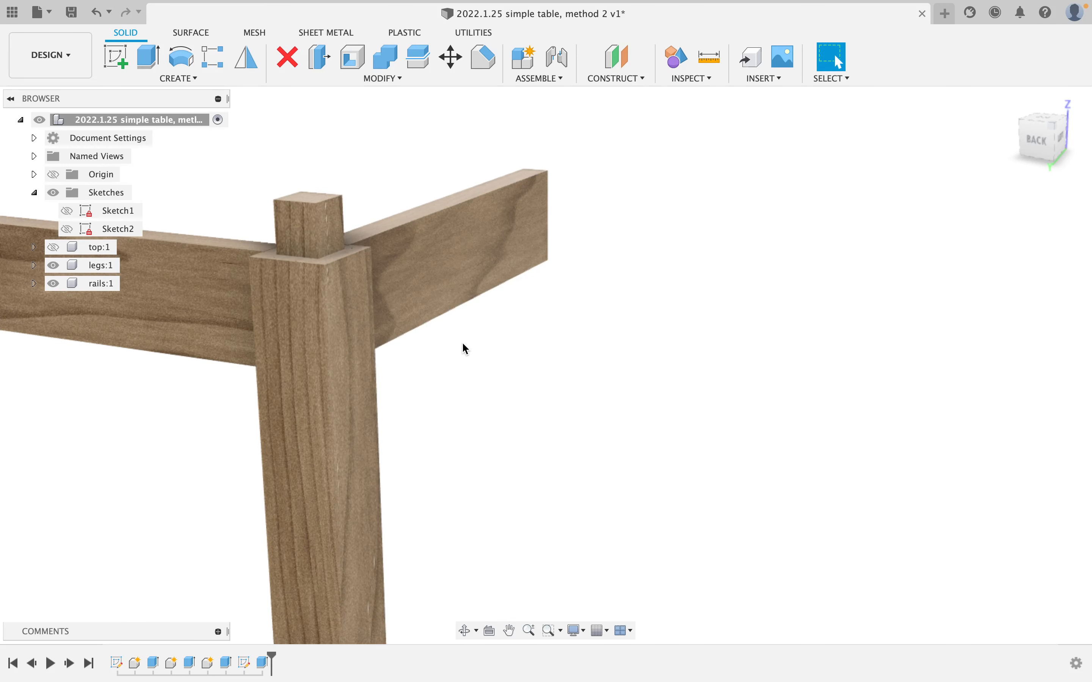
pyautogui.keyDown('shift'); pyautogui.moveTo(466, 348); pyautogui.dragTo(426, 372, button='middle'); pyautogui.keyUp('shift')
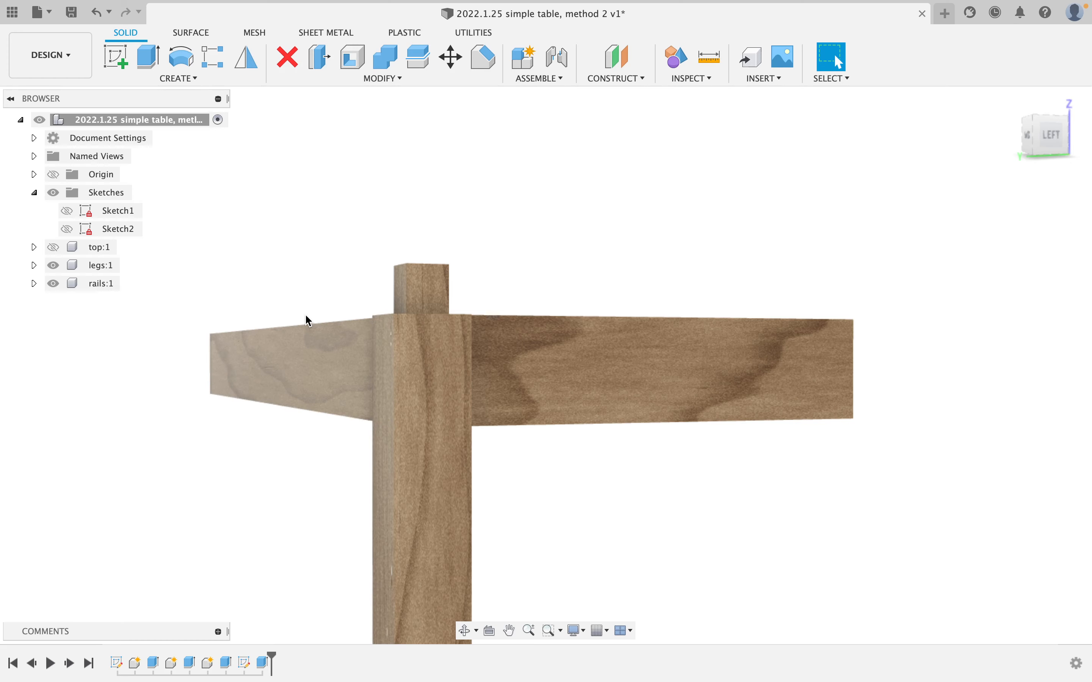
pyautogui.keyDown('shift'); pyautogui.moveTo(366, 329); pyautogui.dragTo(436, 342, button='middle'); pyautogui.keyUp('shift')
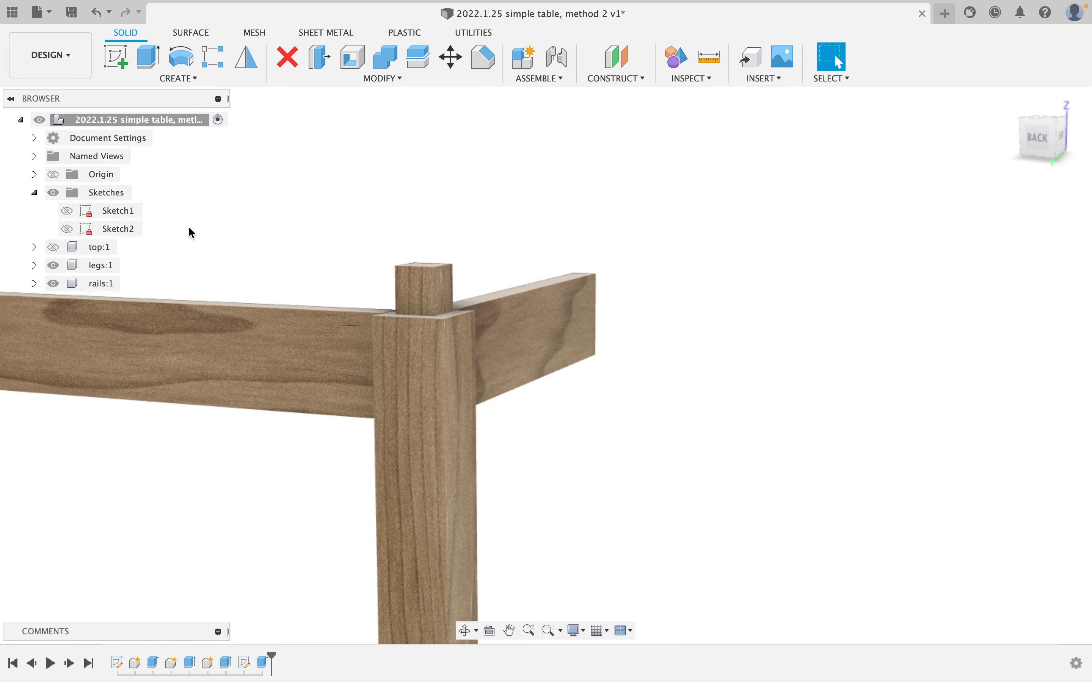
pyautogui.click(116, 57)
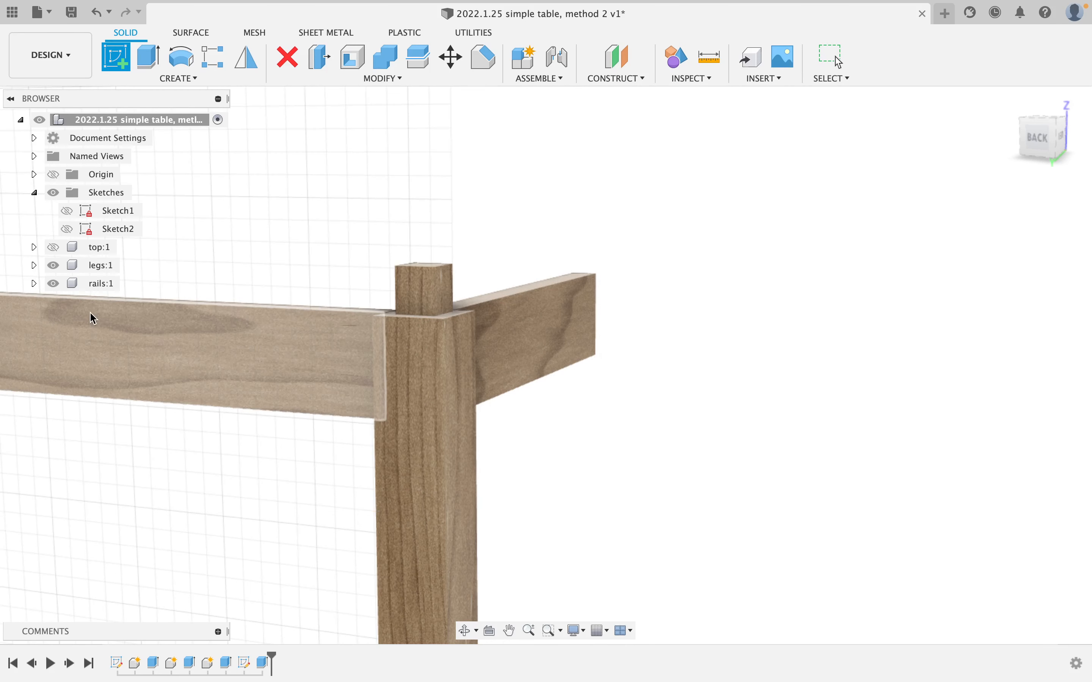
pyautogui.click(53, 265)
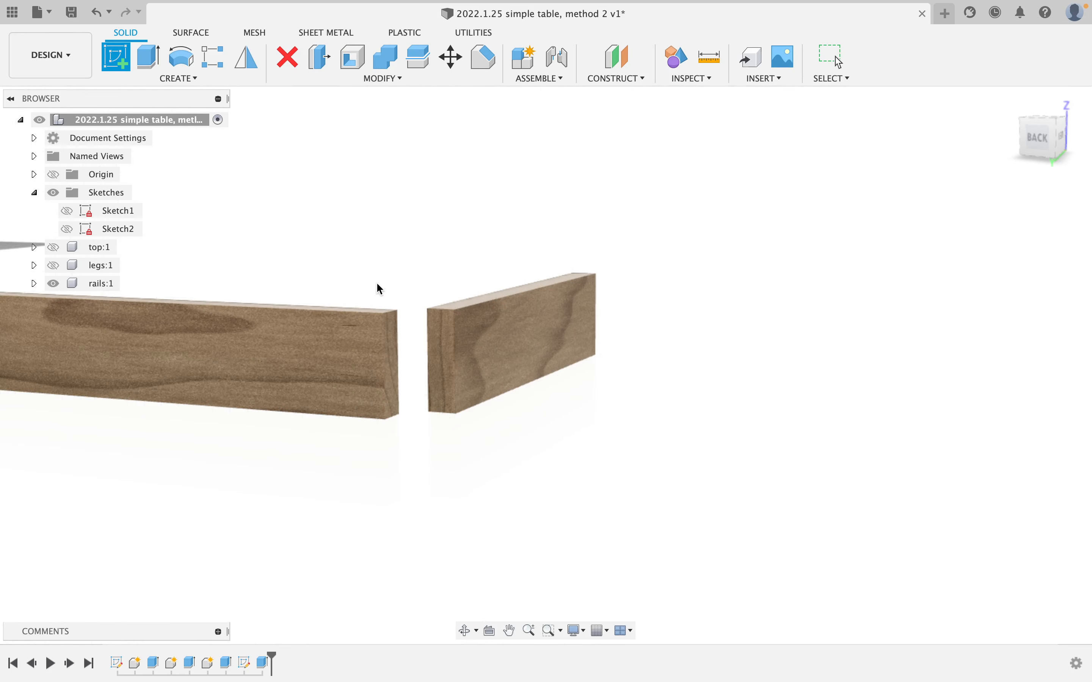
pyautogui.click(455, 350)
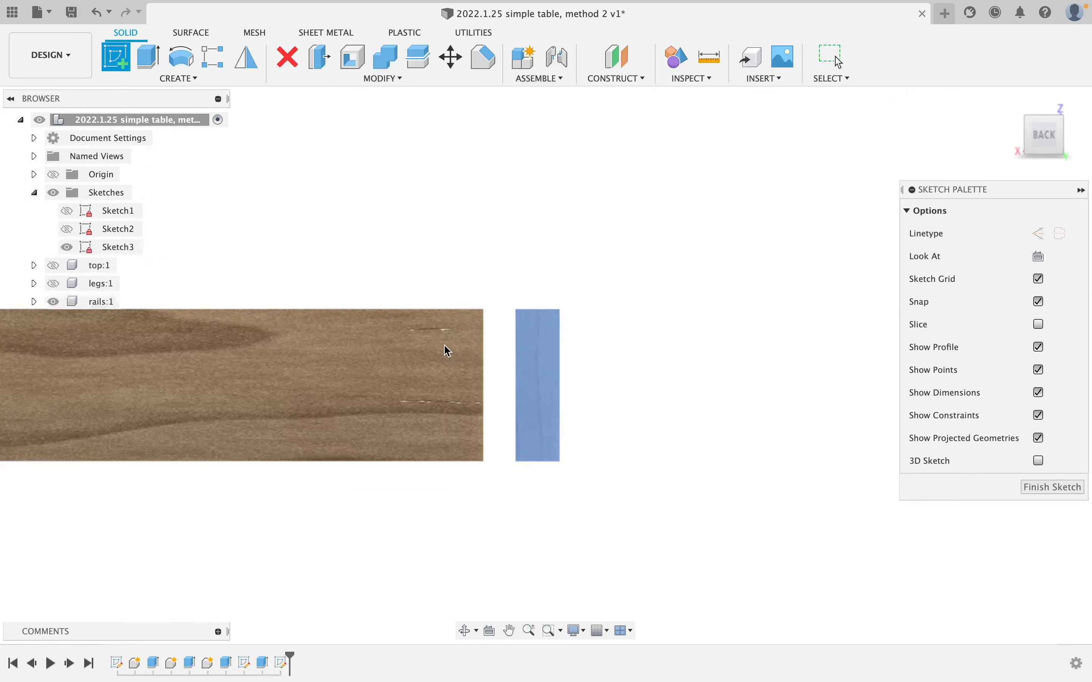
# Draw vertical and horizontal construction lines between the edge midpoints of the rail's end face
pyautogui.scroll(5, 509, 354)
pyautogui.scroll(-3, 509, 354)
pyautogui.moveTo(508, 354); pyautogui.dragTo(370, 320, button='middle')
pyautogui.click(116, 56)
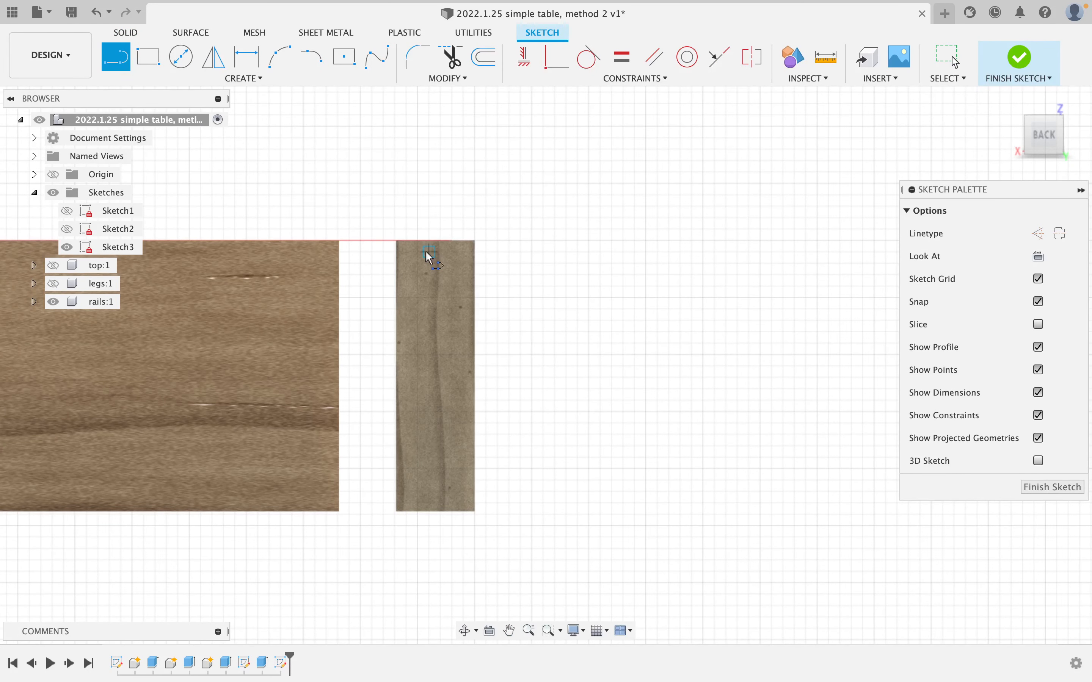
pyautogui.press('x')
pyautogui.click(436, 241)
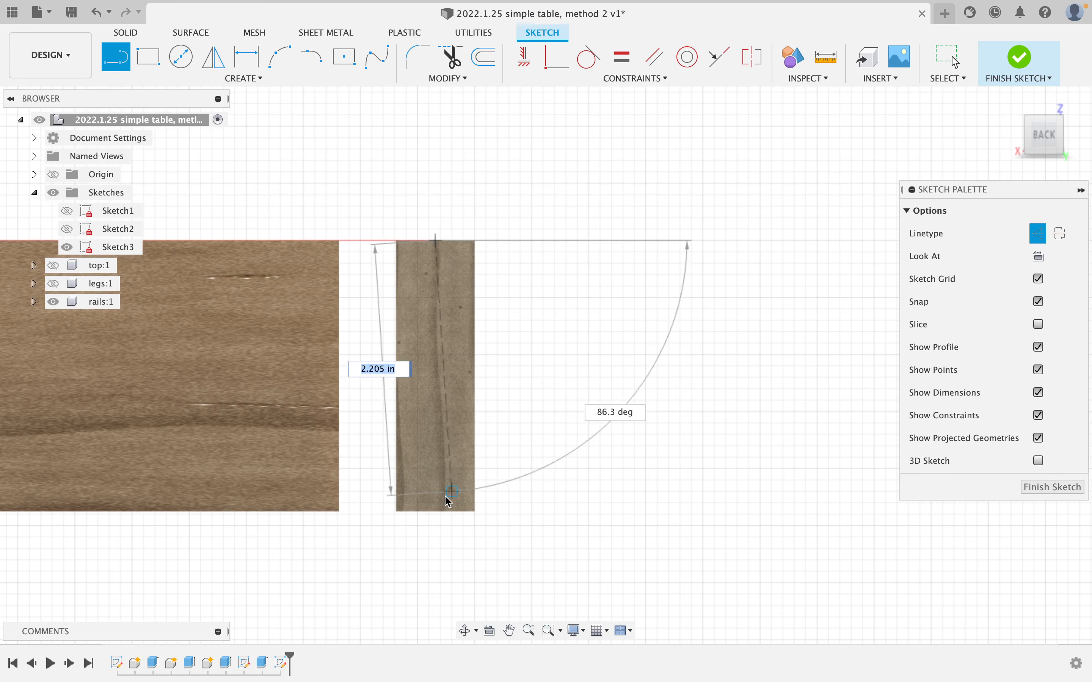
pyautogui.click(436, 510)
pyautogui.press('x')
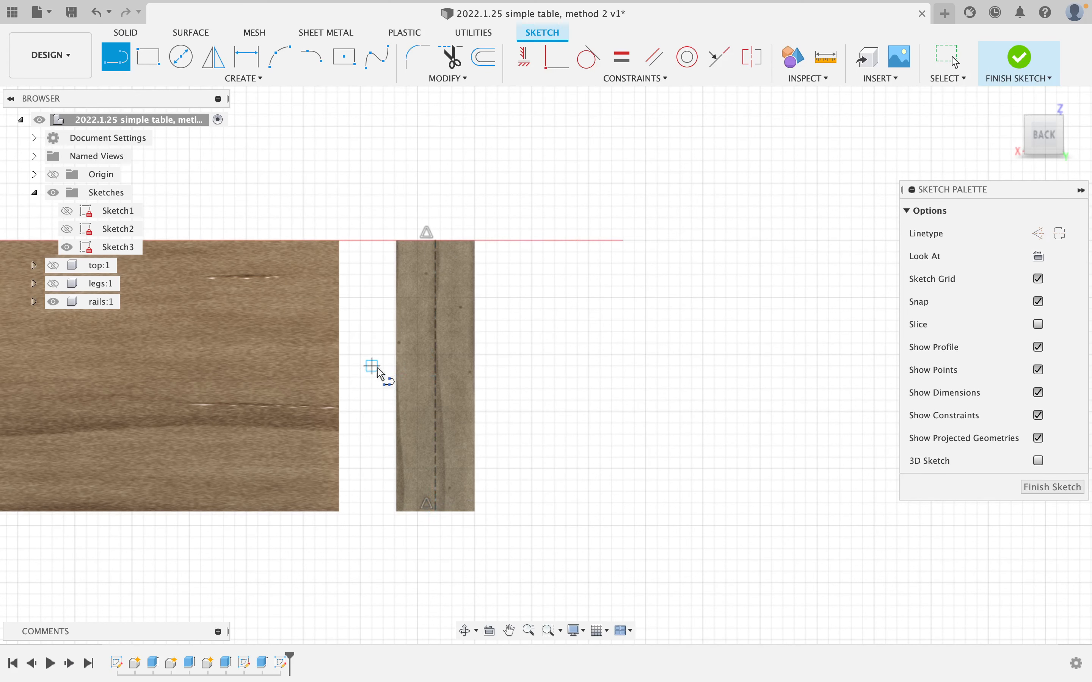
pyautogui.press('x')
pyautogui.click(397, 375)
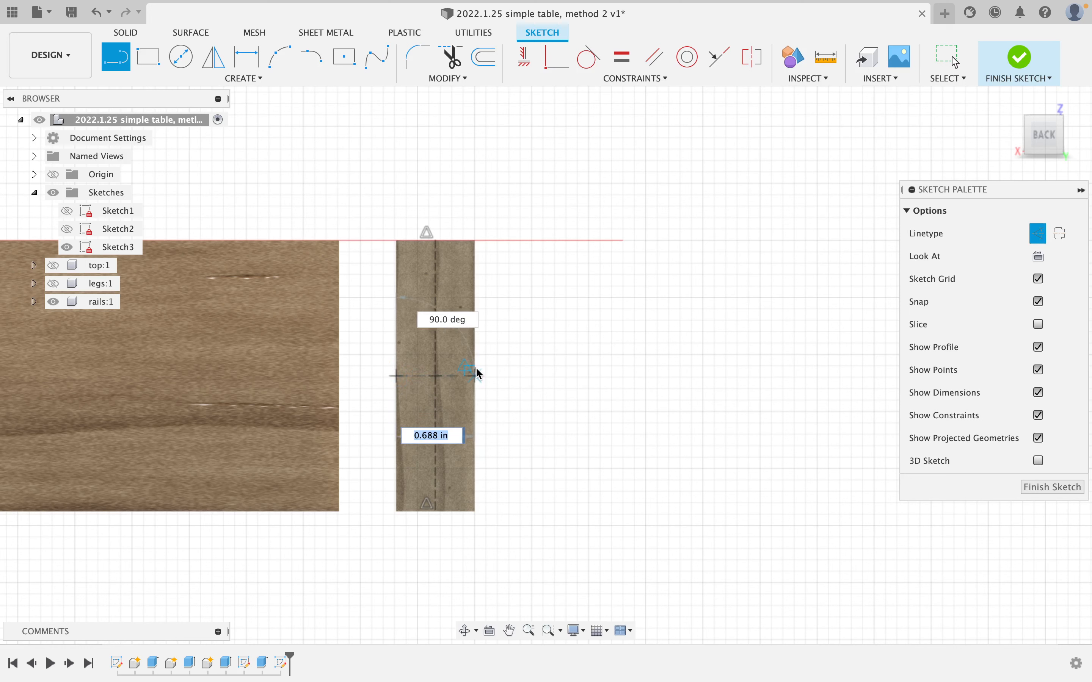
pyautogui.click(475, 375)
pyautogui.press('Escape')
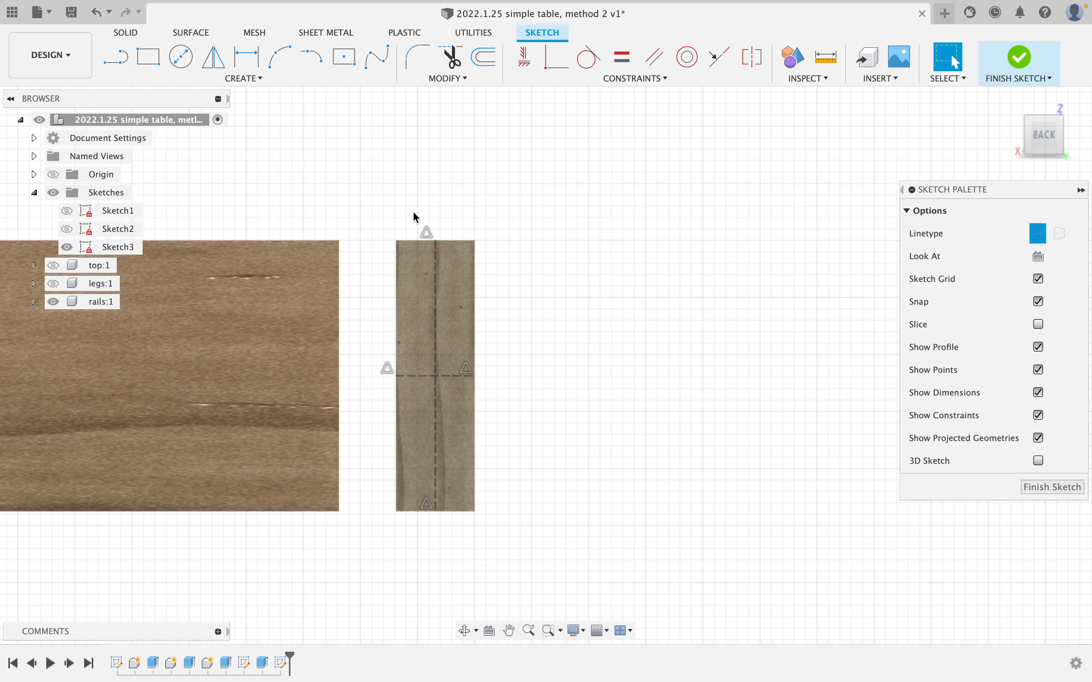
pyautogui.click(344, 66)
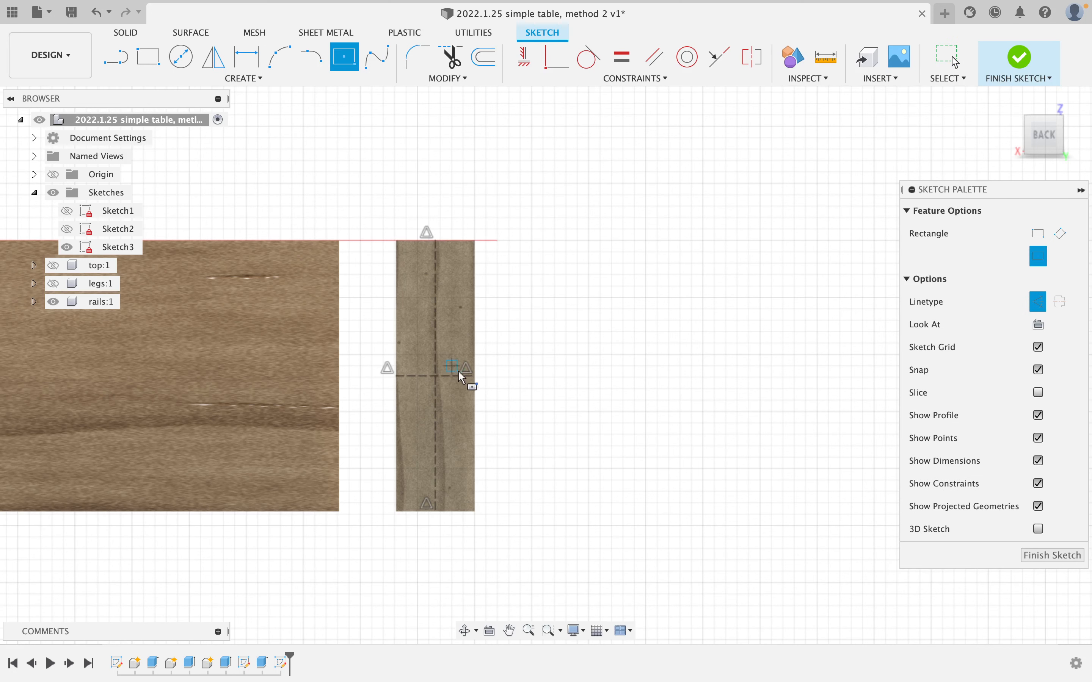
pyautogui.click(437, 375)
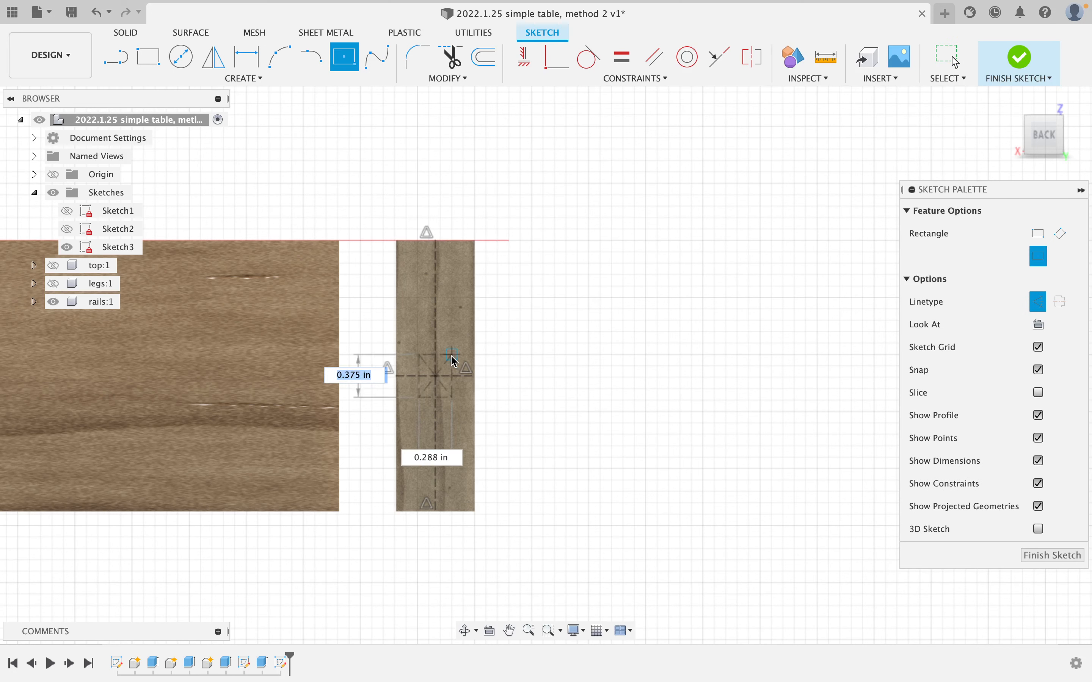
pyautogui.press('Escape')
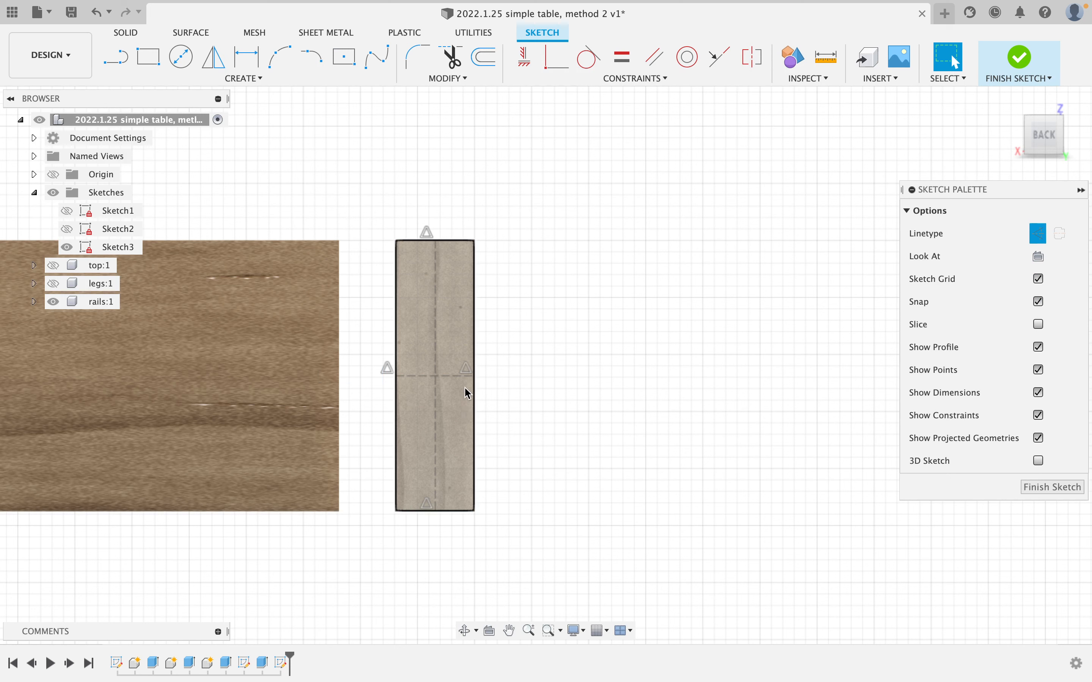
# Draw a center rectangle where the construction lines cross and an equally wide one, about 0.3 in tall, above it on the vertical line
pyautogui.click(344, 64)
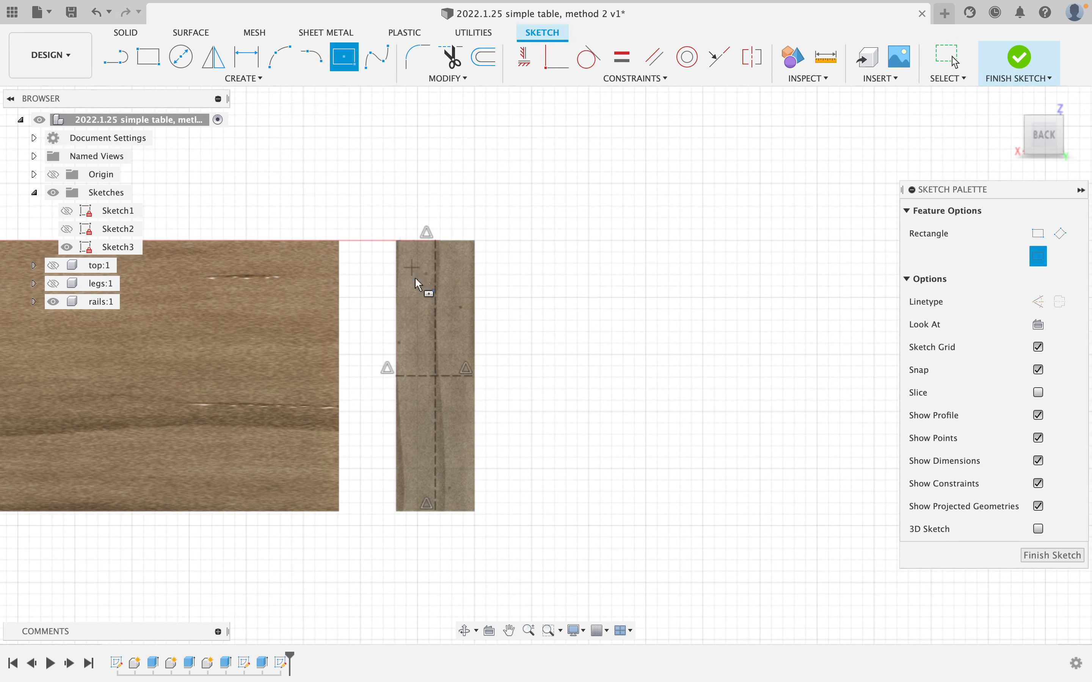
pyautogui.click(436, 376)
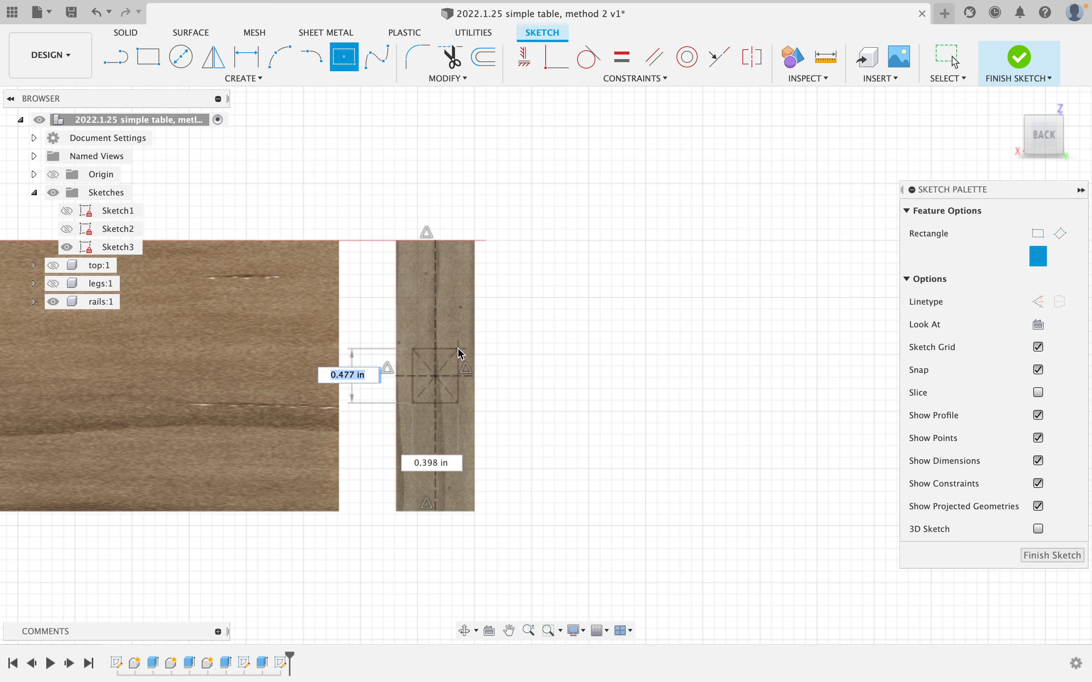
pyautogui.click(463, 350)
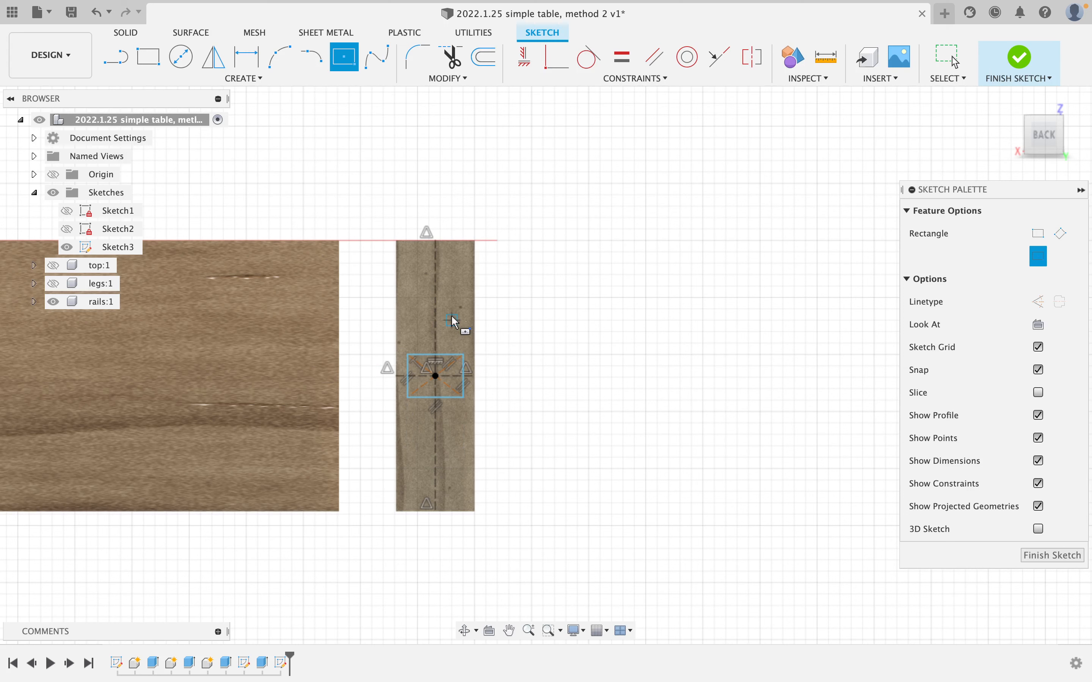
pyautogui.click(435, 303)
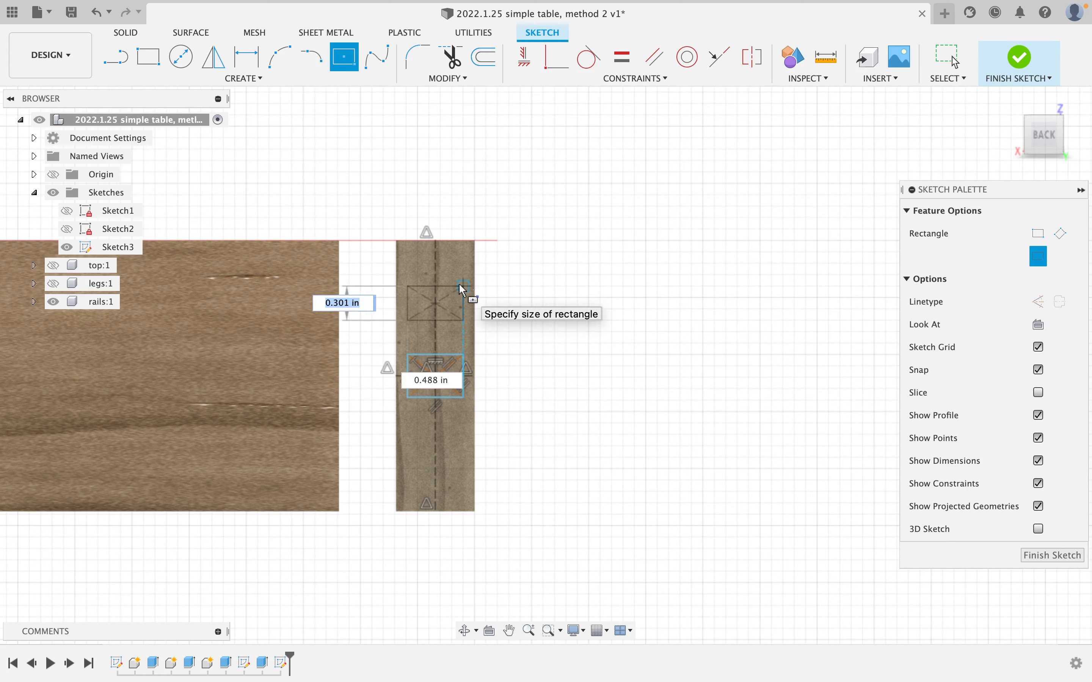
pyautogui.click(463, 289)
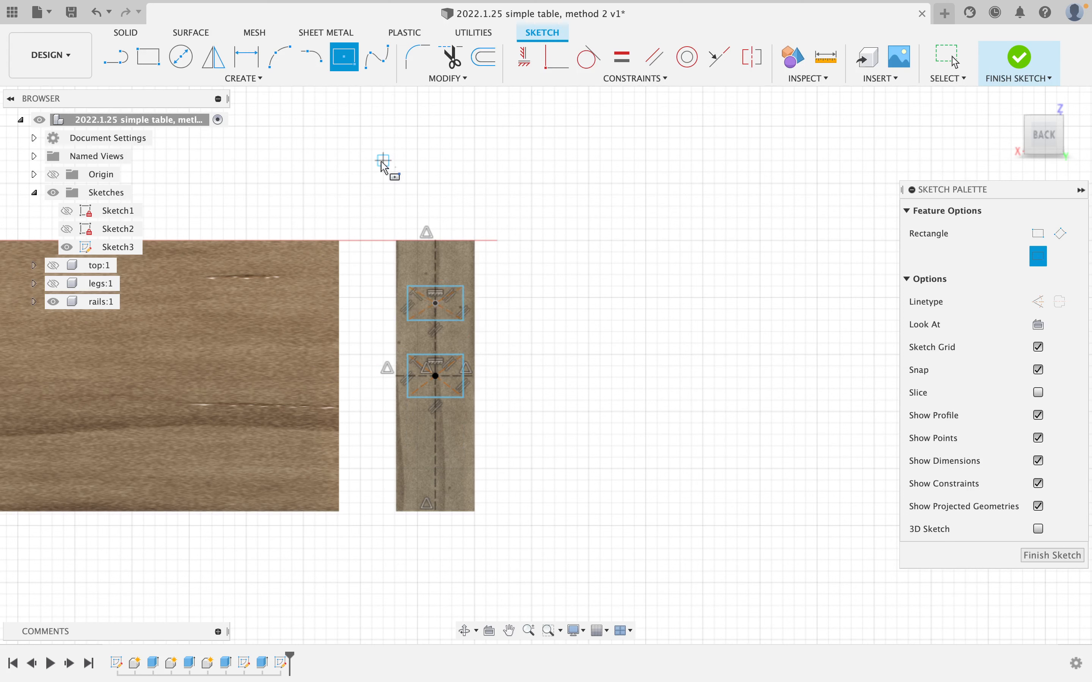
# Draw a third, equally wide center rectangle below the middle one and vertical construction lines joining the rectangles' corners to the rail face's edges
pyautogui.click(436, 465)
pyautogui.click(463, 446)
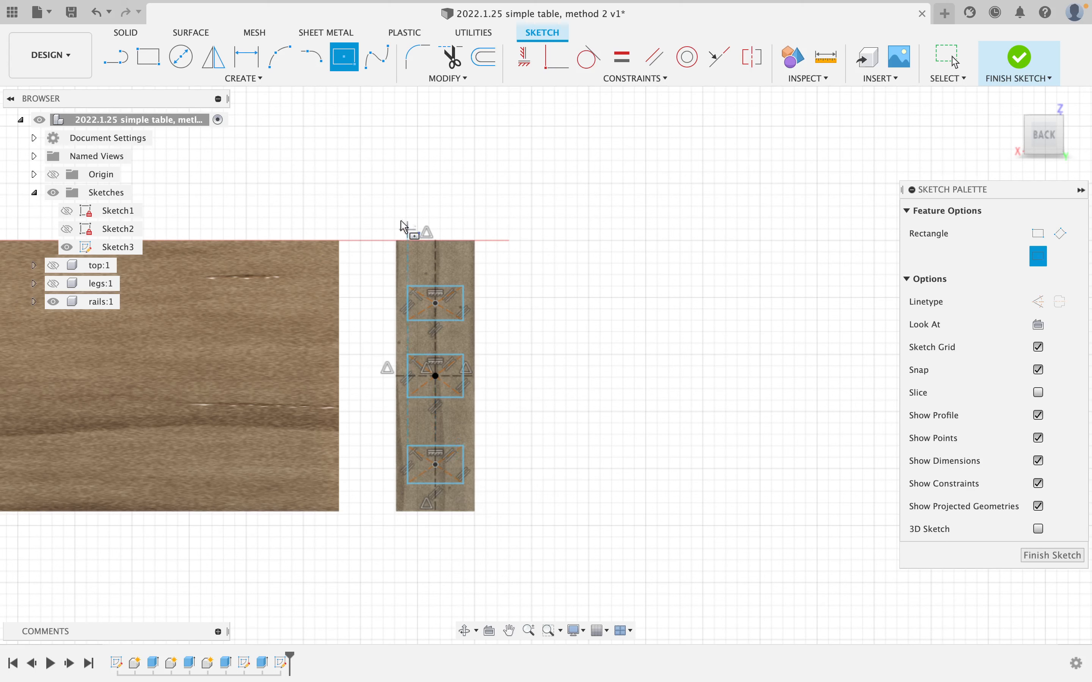
pyautogui.click(115, 56)
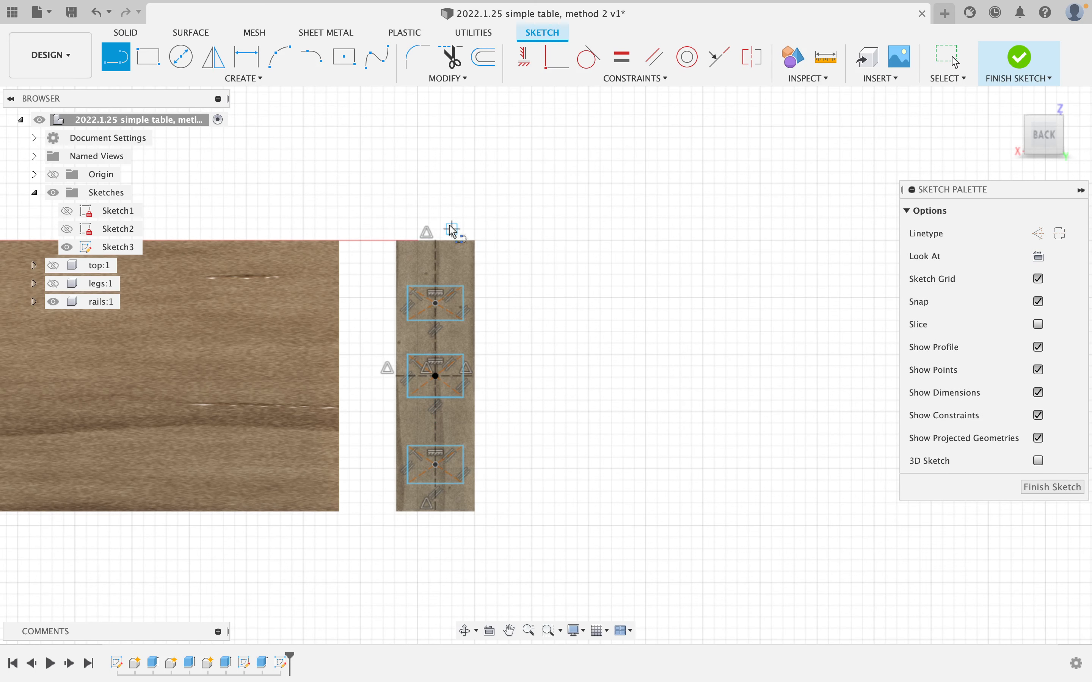
pyautogui.press('x')
pyautogui.click(465, 285)
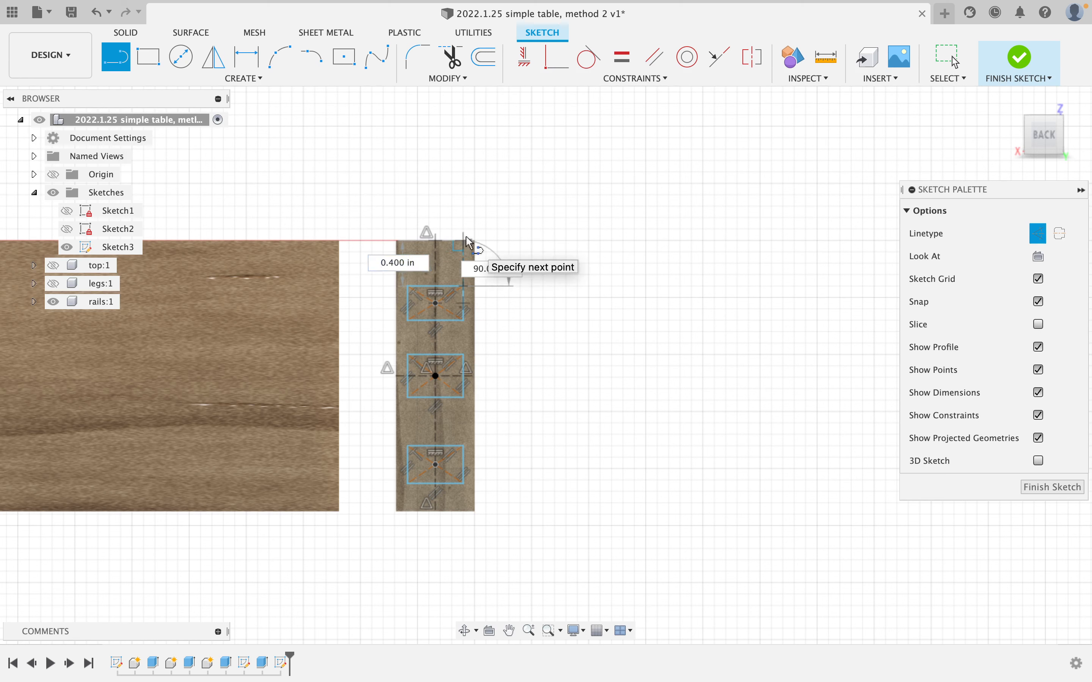
pyautogui.click(464, 241)
pyautogui.click(463, 354)
pyautogui.doubleClick(463, 321)
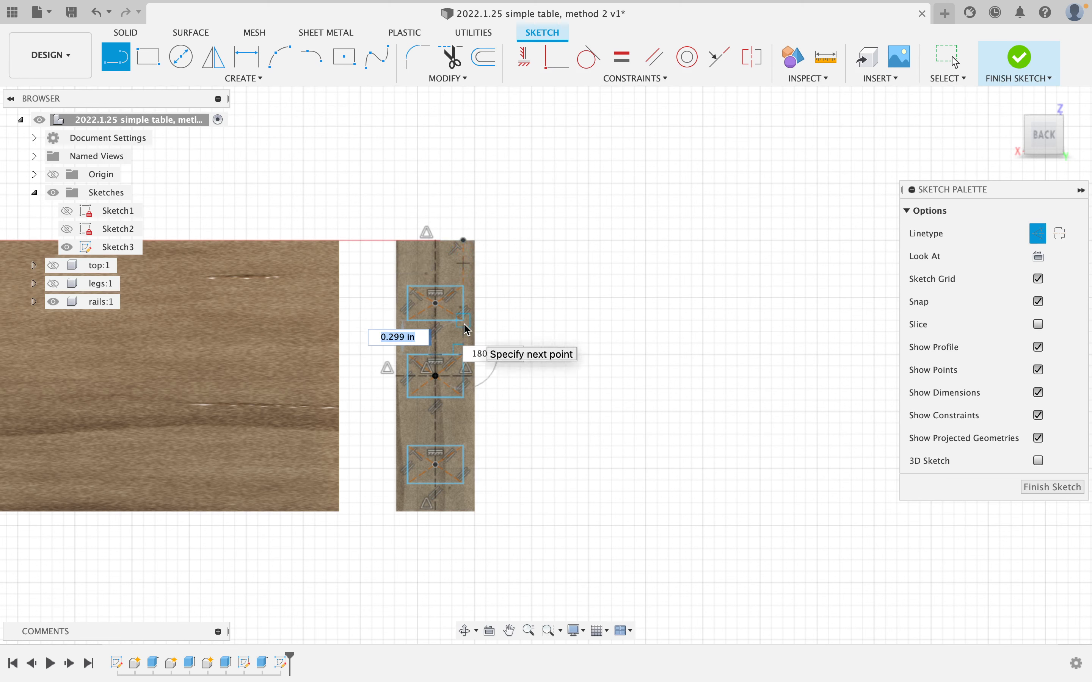
pyautogui.click(463, 446)
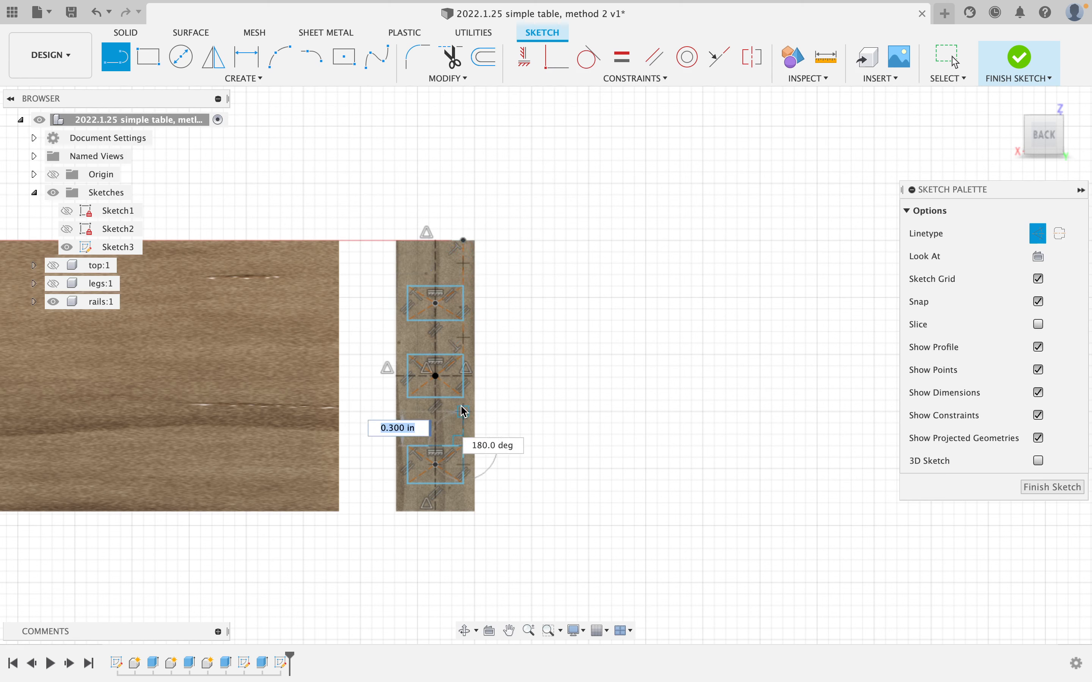
pyautogui.doubleClick(465, 403)
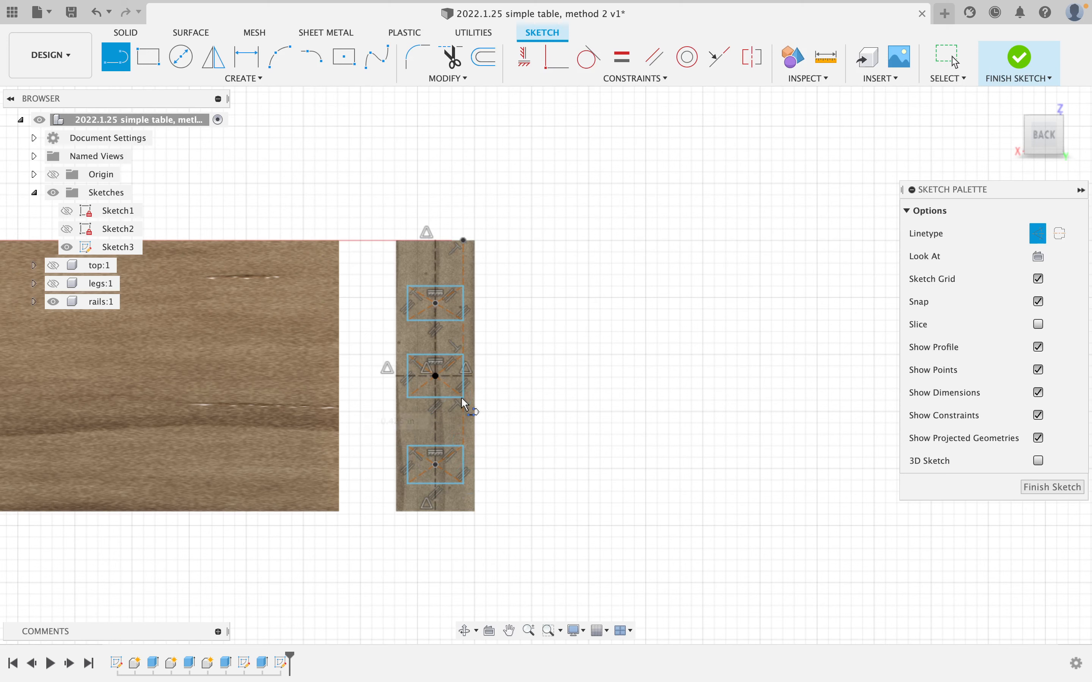
pyautogui.click(463, 484)
pyautogui.click(463, 511)
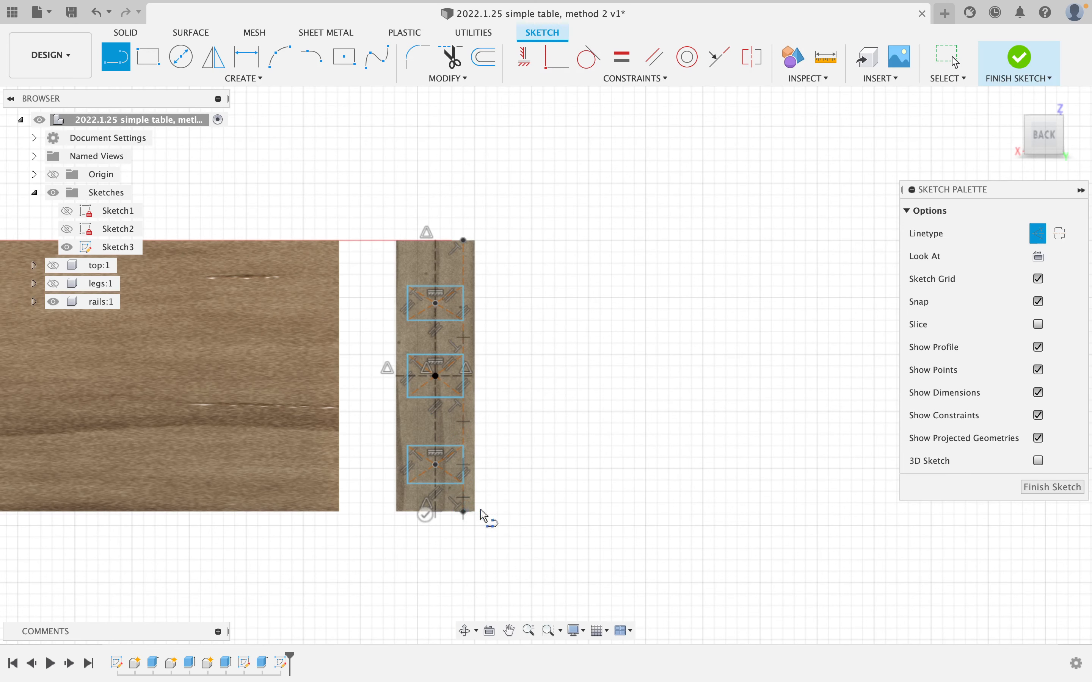
pyautogui.press('Escape')
# Make each of the three rectangles square with Equal constraints between a horizontal and a vertical edge
pyautogui.scroll(3, 480, 352)
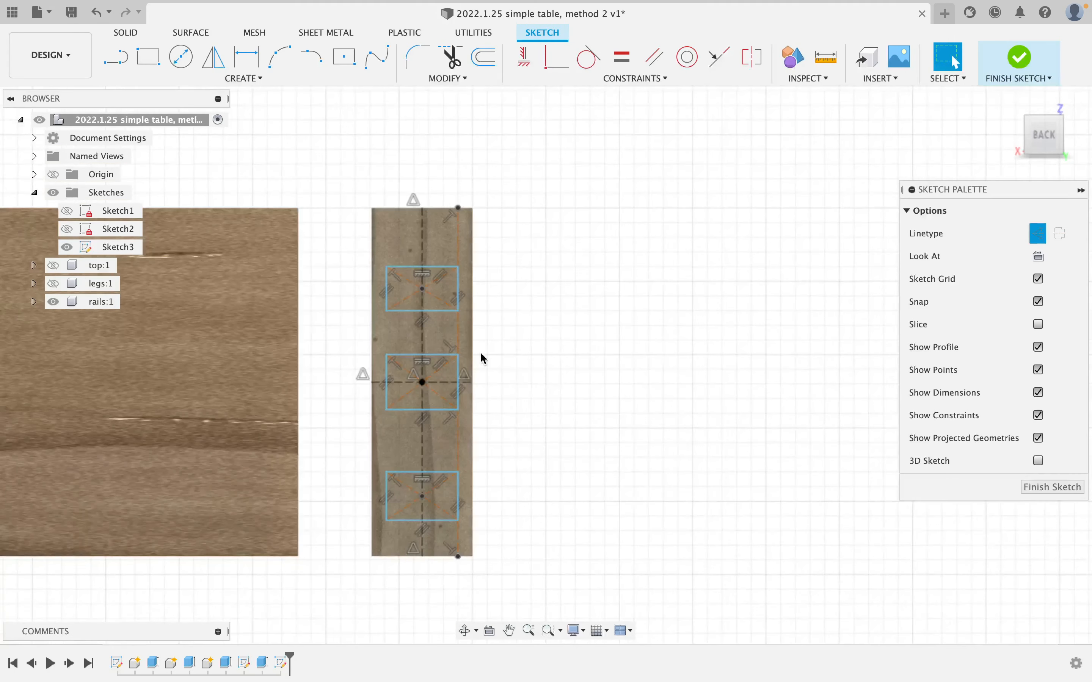
pyautogui.click(621, 56)
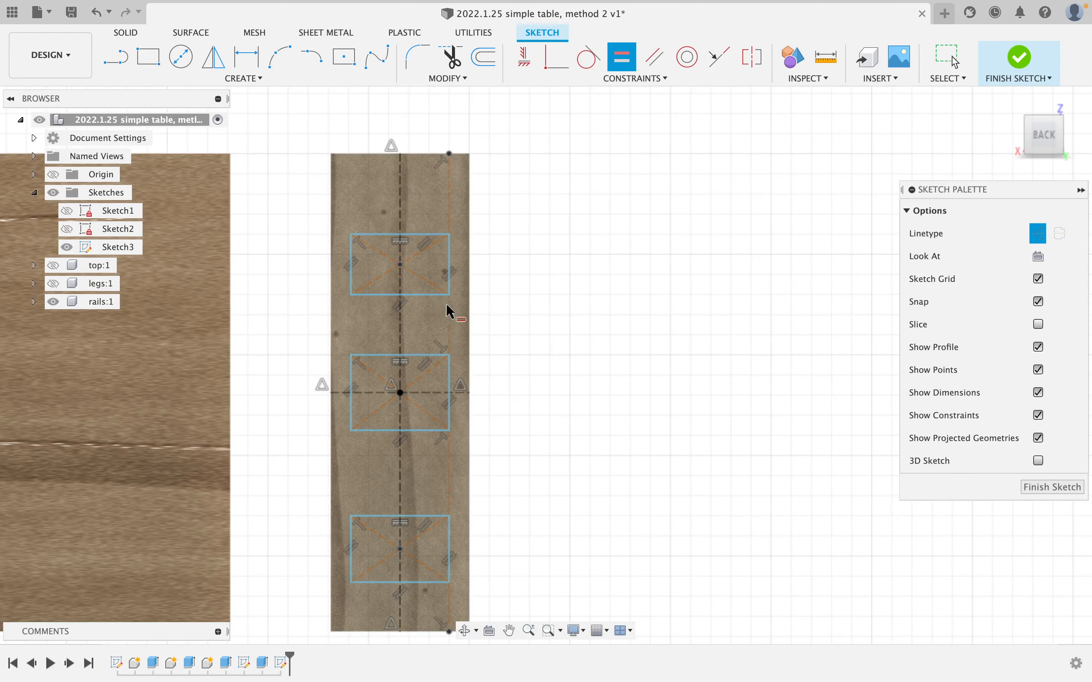
pyautogui.click(421, 295)
pyautogui.click(449, 277)
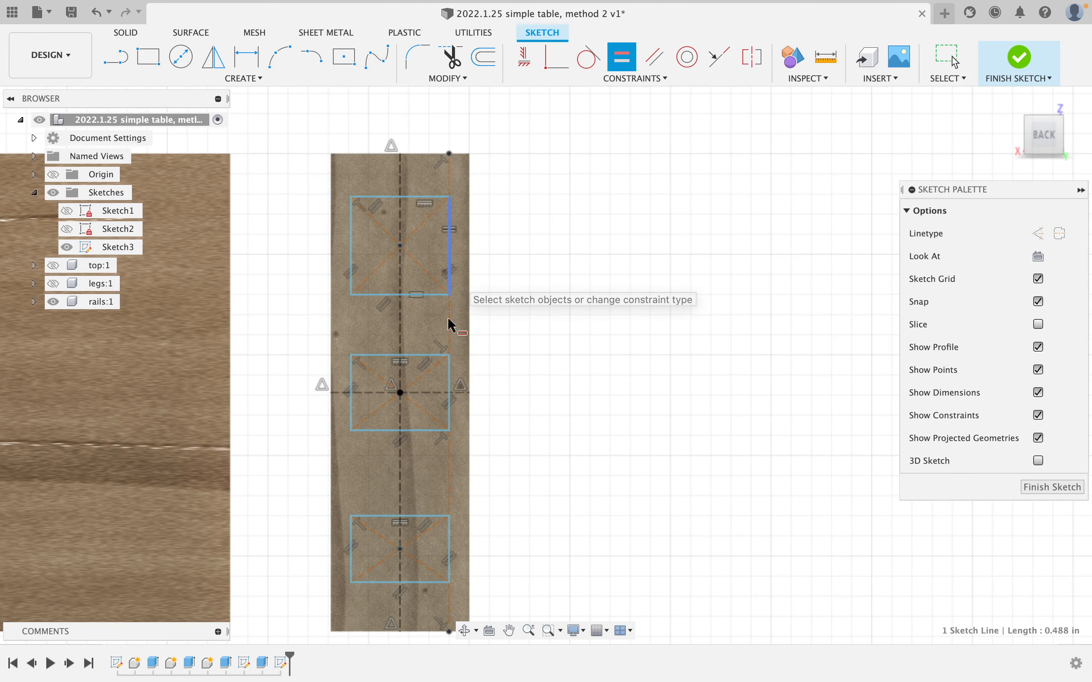
pyautogui.click(432, 355)
pyautogui.click(453, 388)
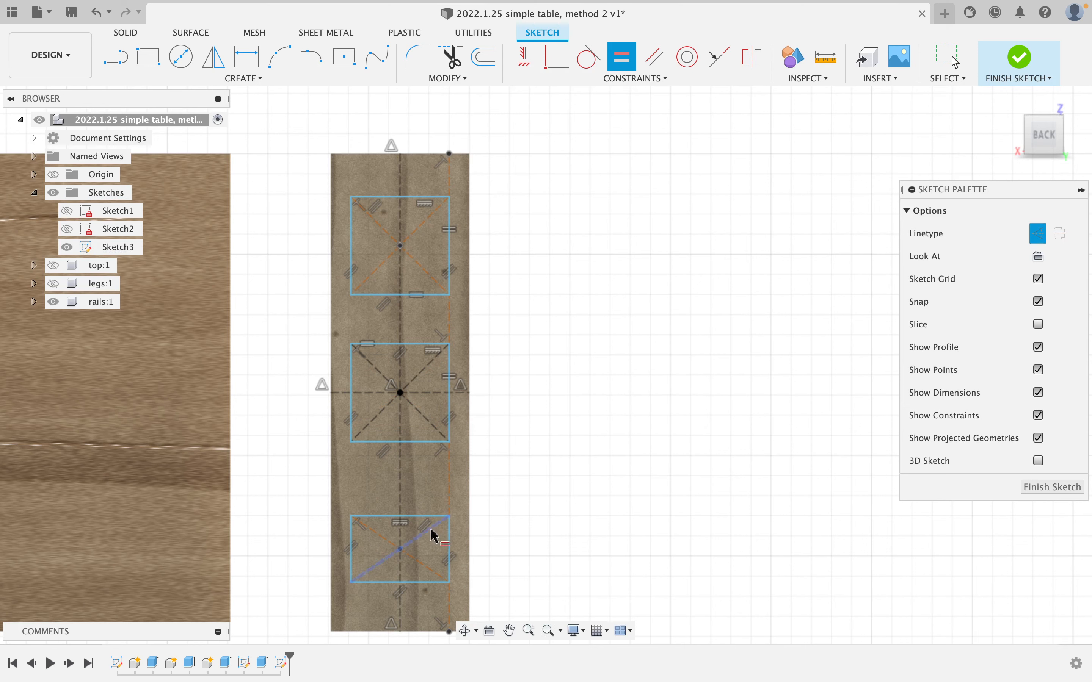
pyautogui.click(427, 517)
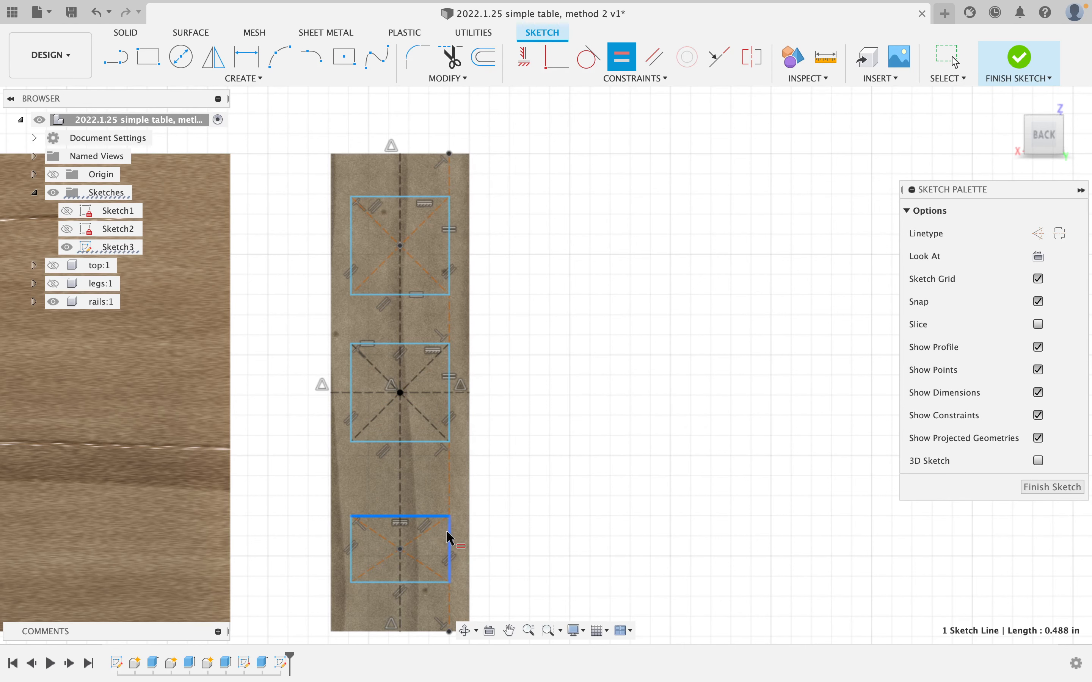
pyautogui.click(447, 532)
pyautogui.scroll(-5, 451, 486)
pyautogui.moveTo(450, 487); pyautogui.dragTo(443, 419, button='middle')
pyautogui.scroll(5, 443, 419)
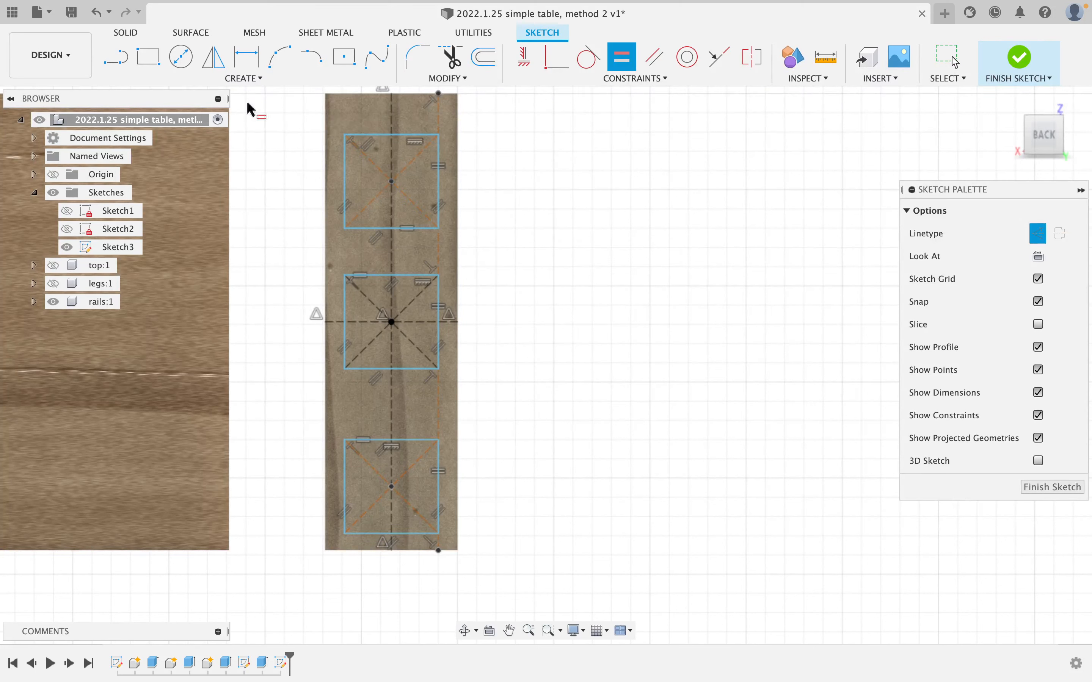
pyautogui.press('Escape')
# Dimension the upper square's side edge to 3/8 in
pyautogui.press('d')
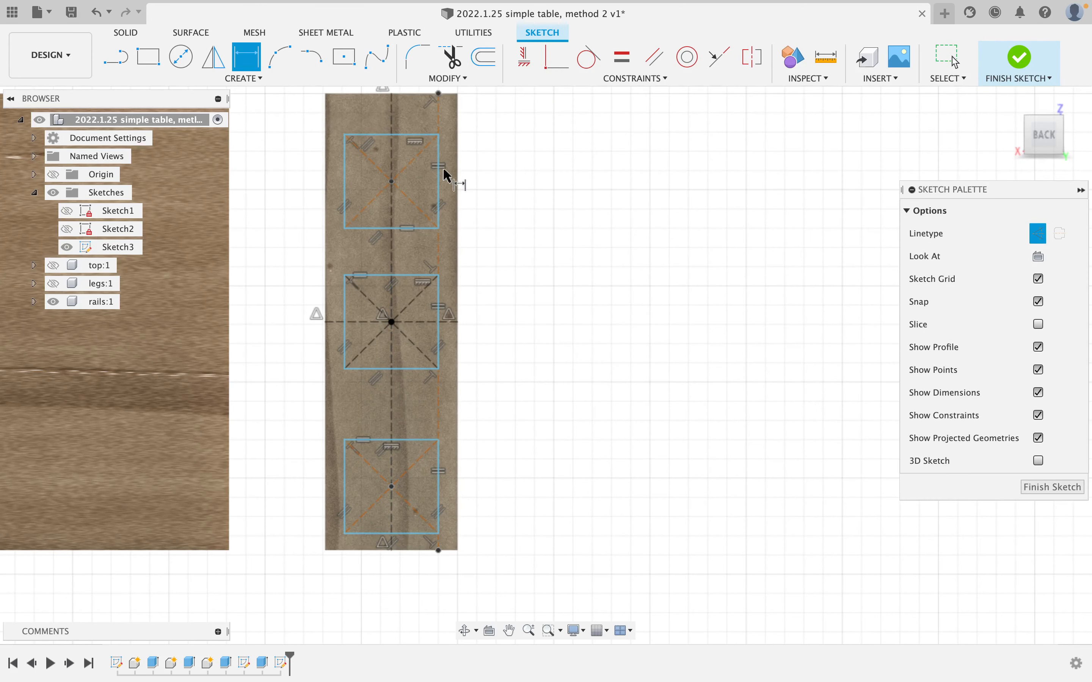
pyautogui.click(434, 177)
pyautogui.click(526, 174)
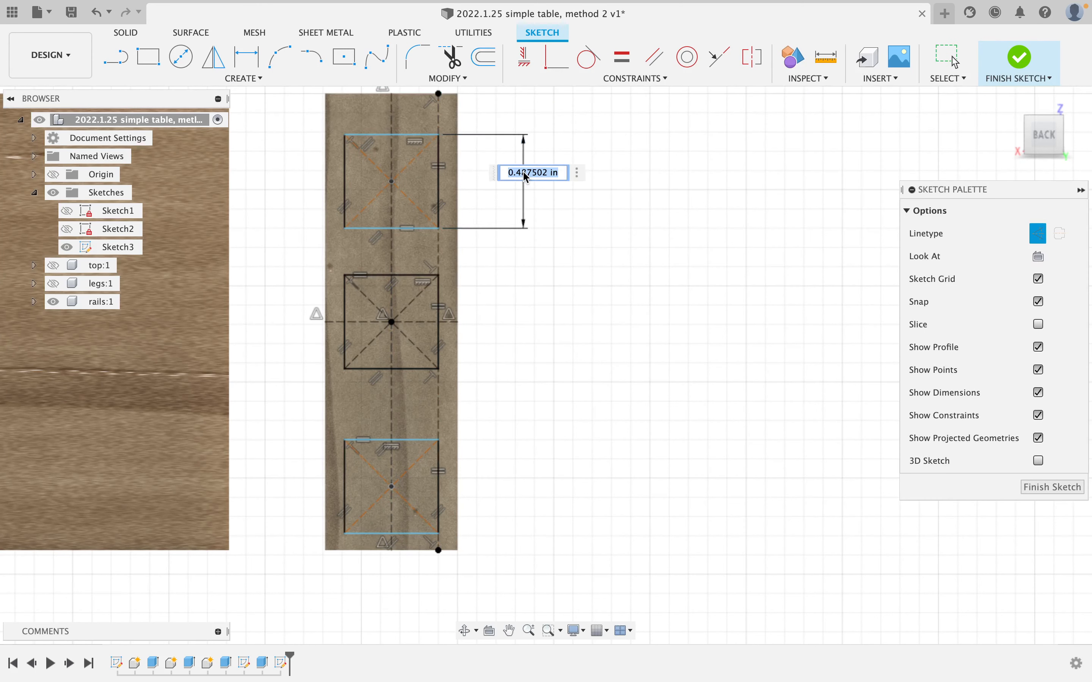
pyautogui.write('3/8')
pyautogui.press('Return')
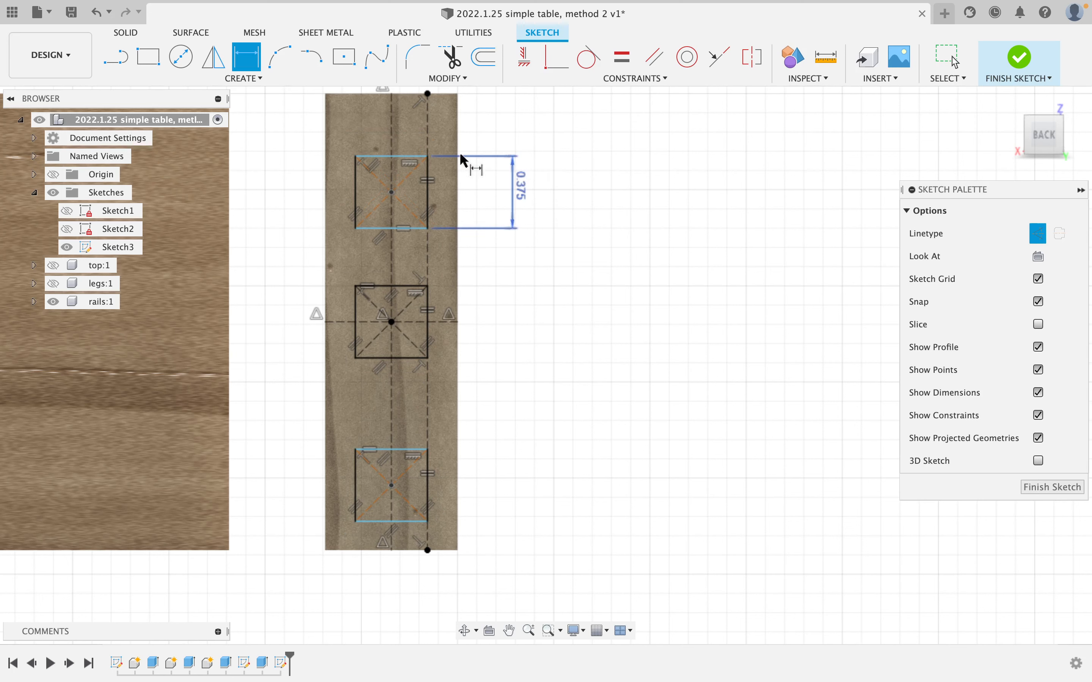
pyautogui.press('Escape')
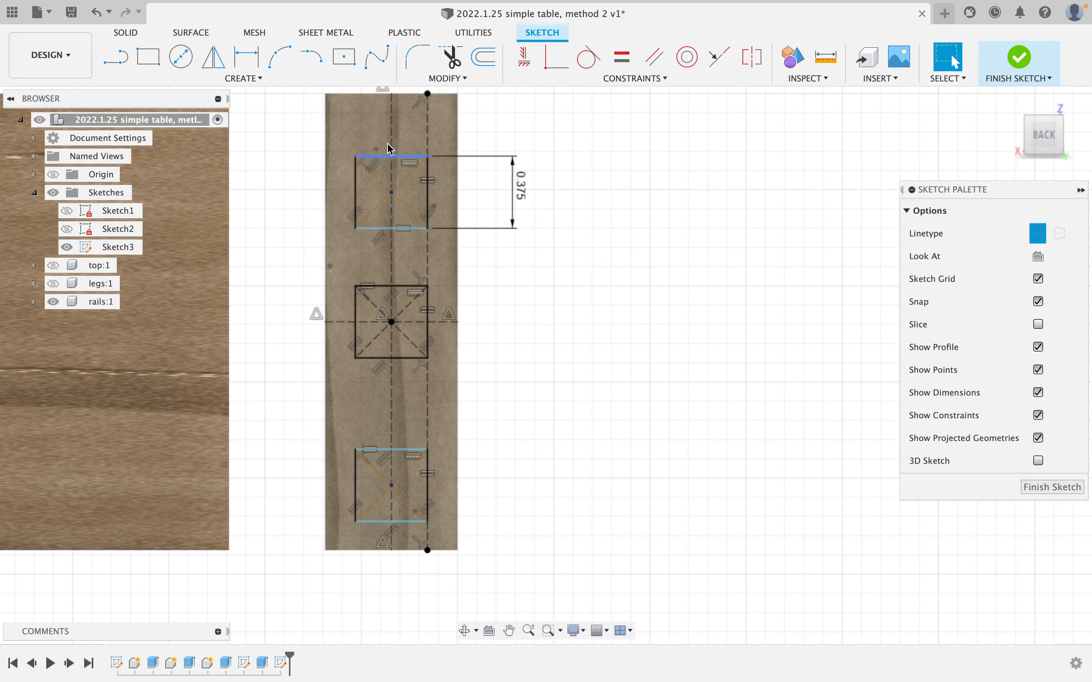
# Shift the upper and lower squares upward along the vertical centerline
pyautogui.moveTo(397, 135)
pyautogui.mouseDown()
pyautogui.moveTo(409, 166)
pyautogui.moveTo(414, 146)
pyautogui.mouseUp()
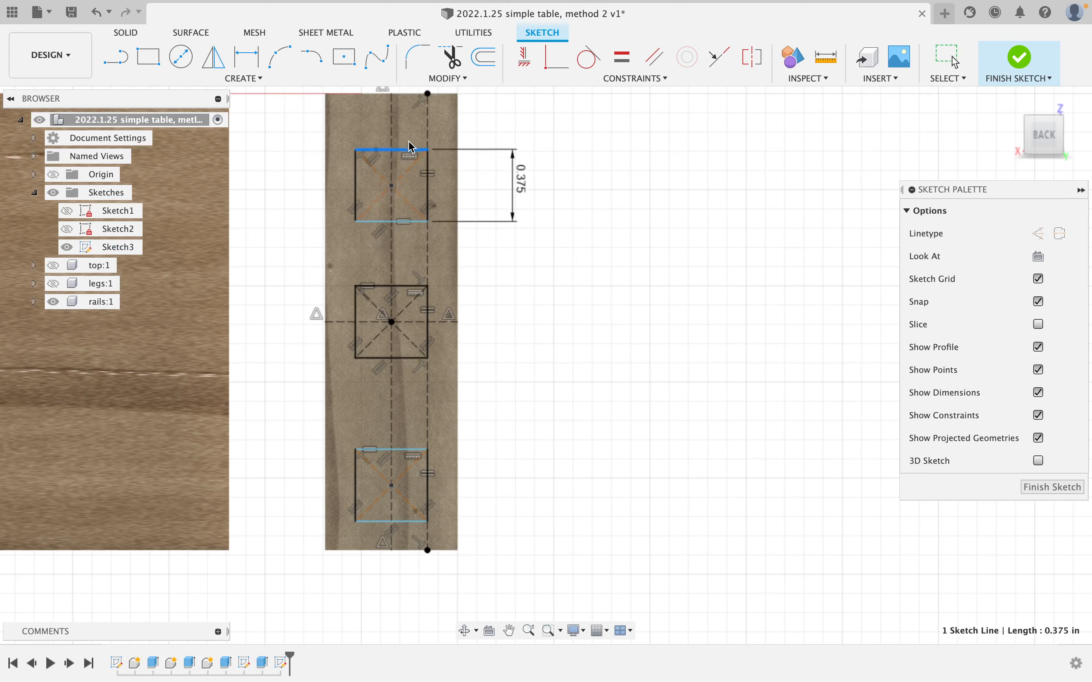
pyautogui.moveTo(418, 452); pyautogui.dragTo(418, 423)
pyautogui.click(601, 248)
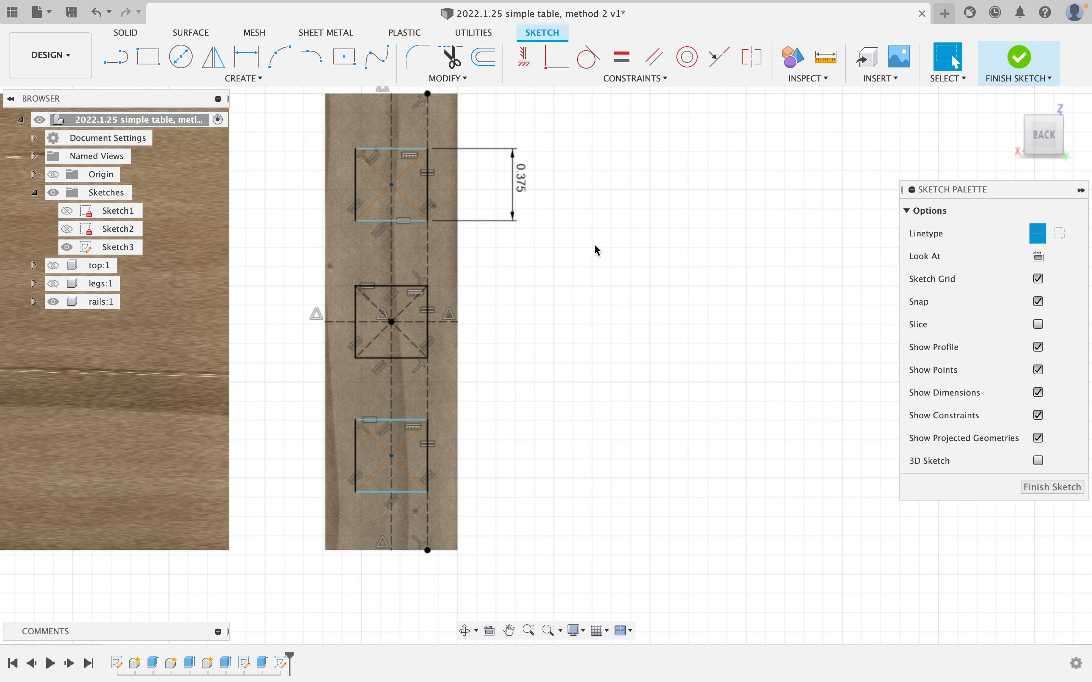
# Space the squares evenly by applying Equal constraints to the vertical construction segments above and between them
pyautogui.click(622, 63)
pyautogui.click(429, 115)
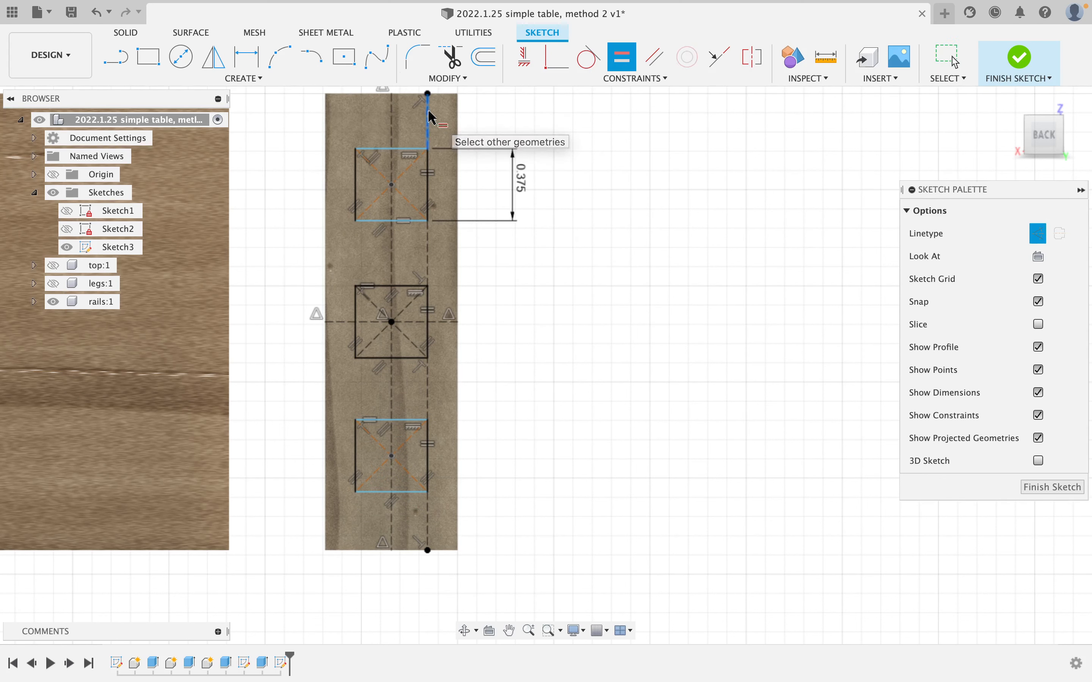
pyautogui.click(429, 251)
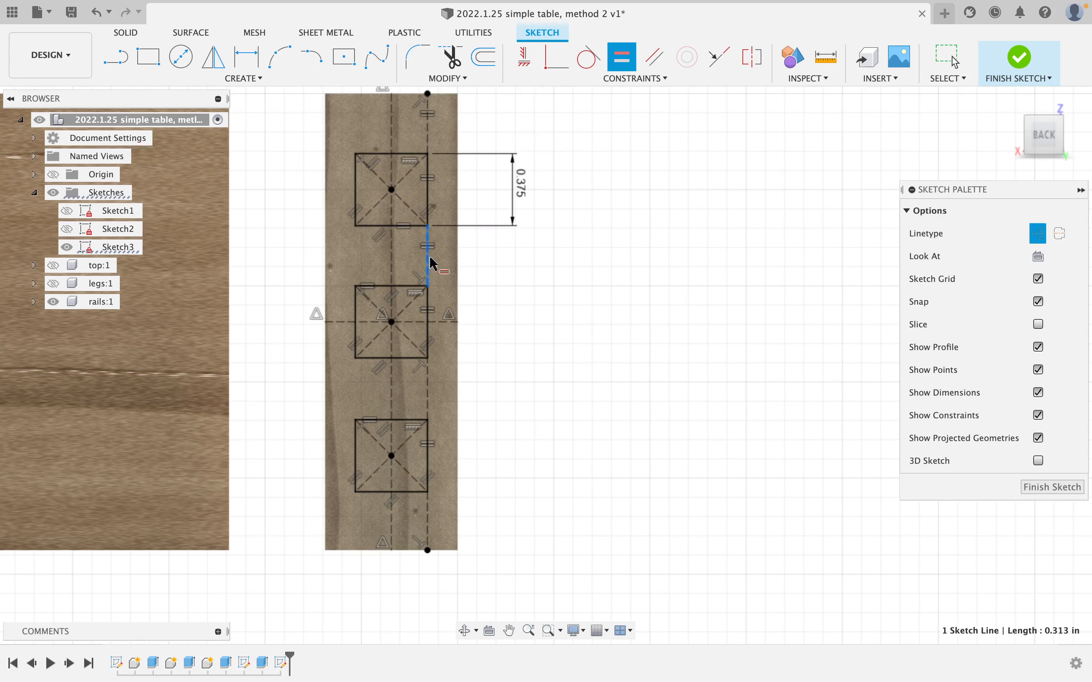
pyautogui.click(429, 389)
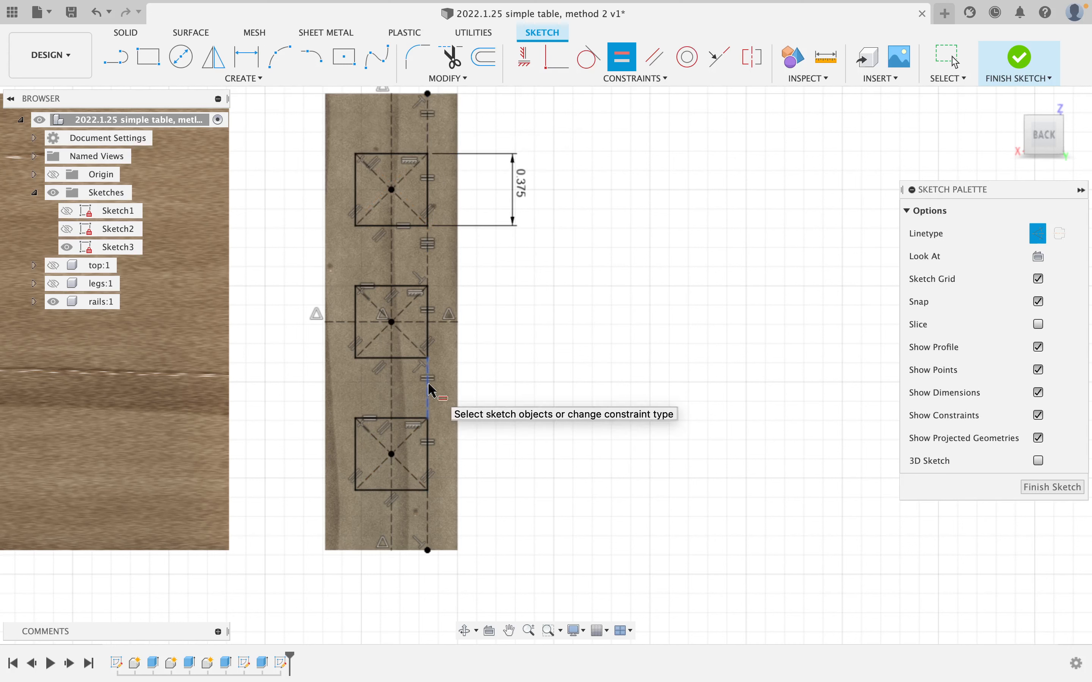
pyautogui.click(429, 410)
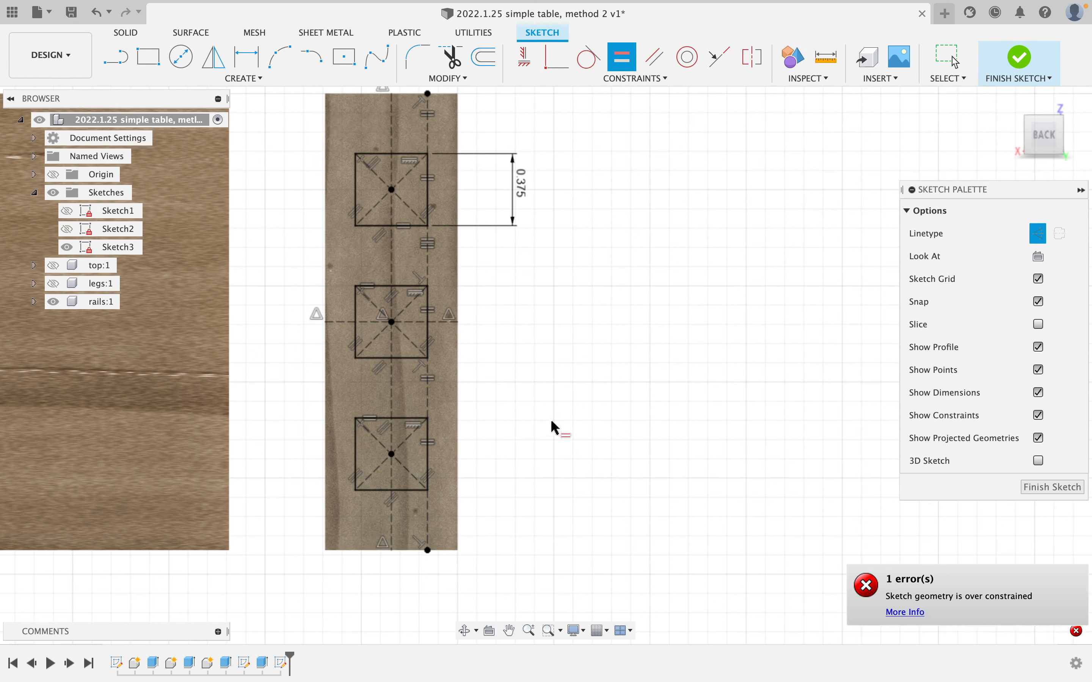
pyautogui.press('Escape')
pyautogui.scroll(-3, 458, 299)
pyautogui.scroll(5, 458, 298)
pyautogui.scroll(-2, 459, 299)
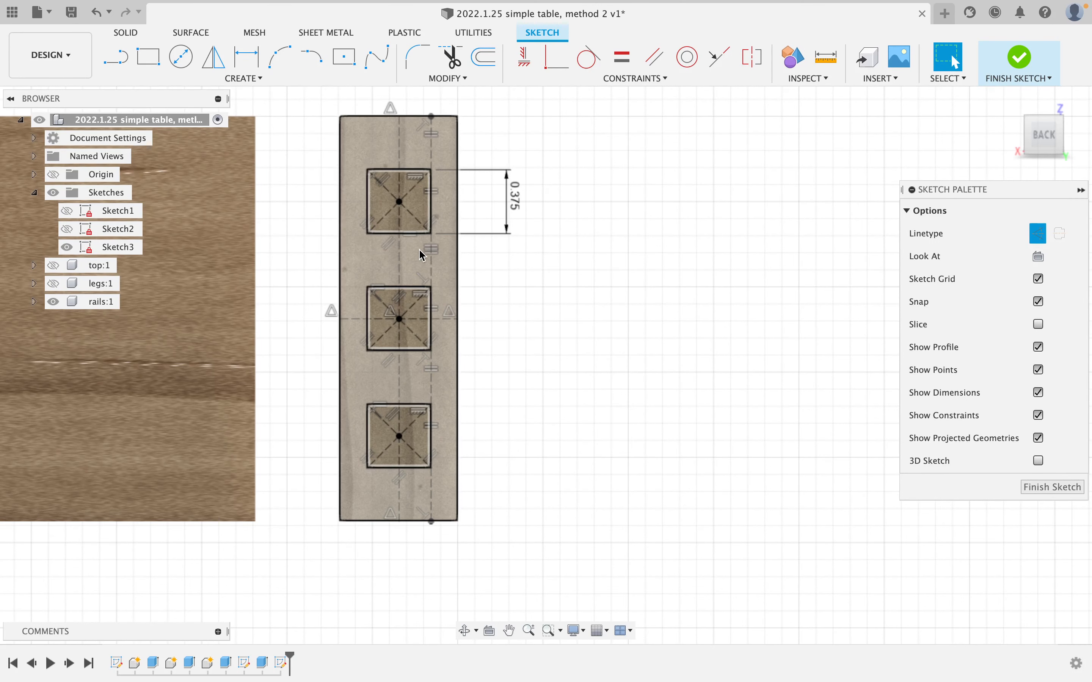
pyautogui.scroll(2, 429, 262)
pyautogui.scroll(-3, 446, 271)
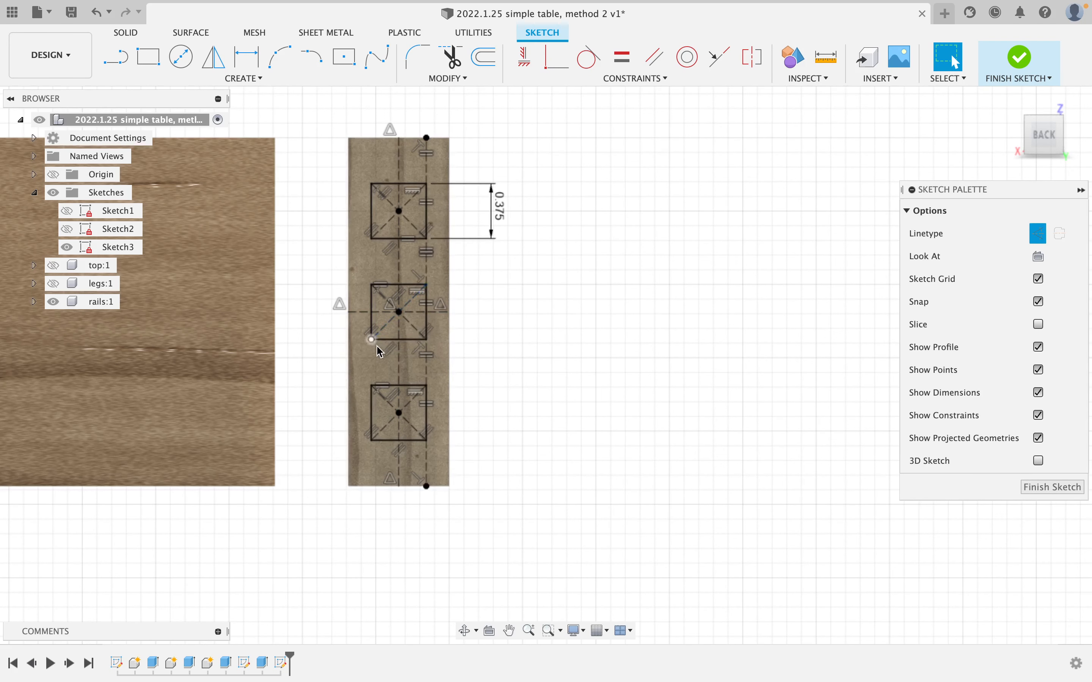
# Delete the vertical construction segments that link the squares to each other and to the rail face's edges
pyautogui.click(427, 367)
pyautogui.press('XF86AudioLowerVolume')
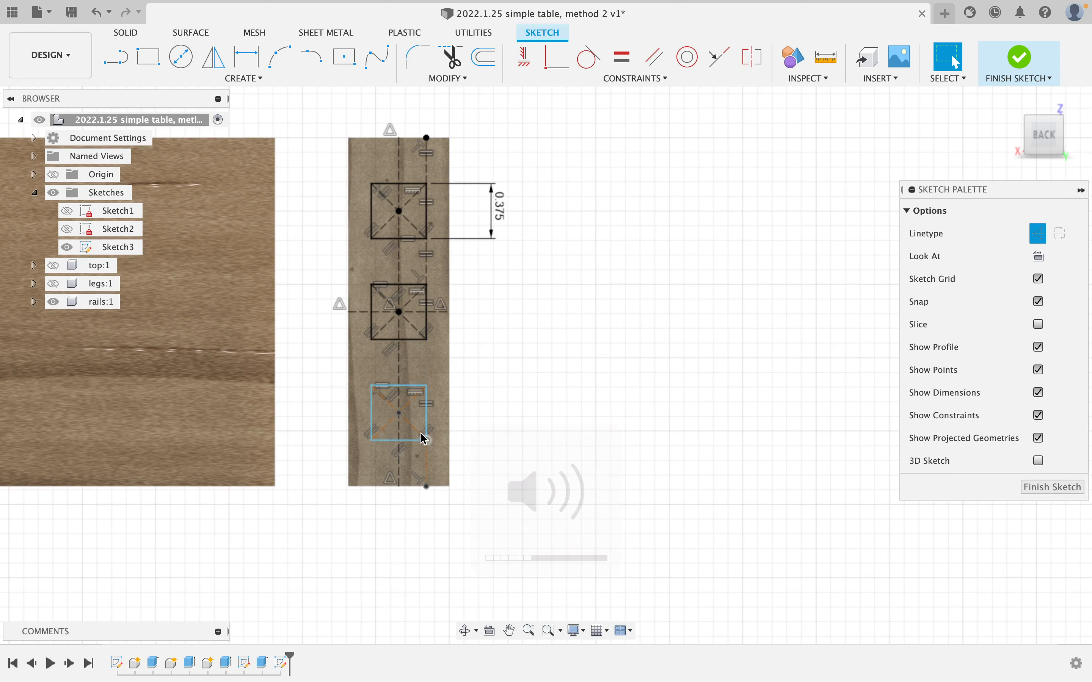
pyautogui.click(425, 455)
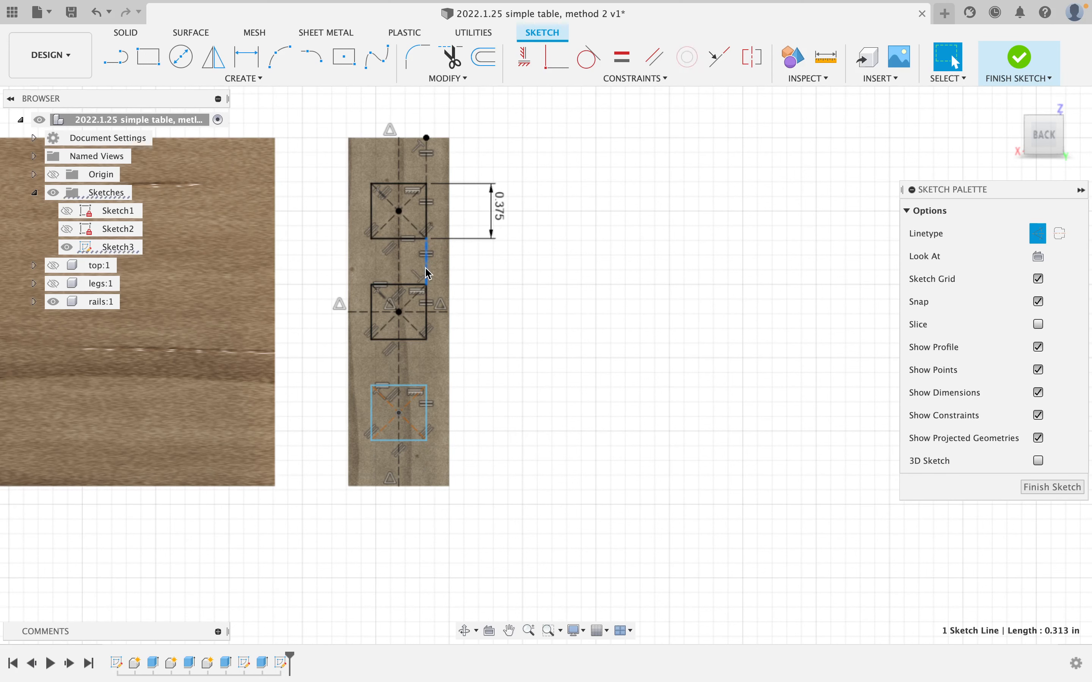
pyautogui.click(428, 163)
pyautogui.press('Delete')
# Delete the lower square together with its diagonal construction lines
pyautogui.scroll(3, 513, 275)
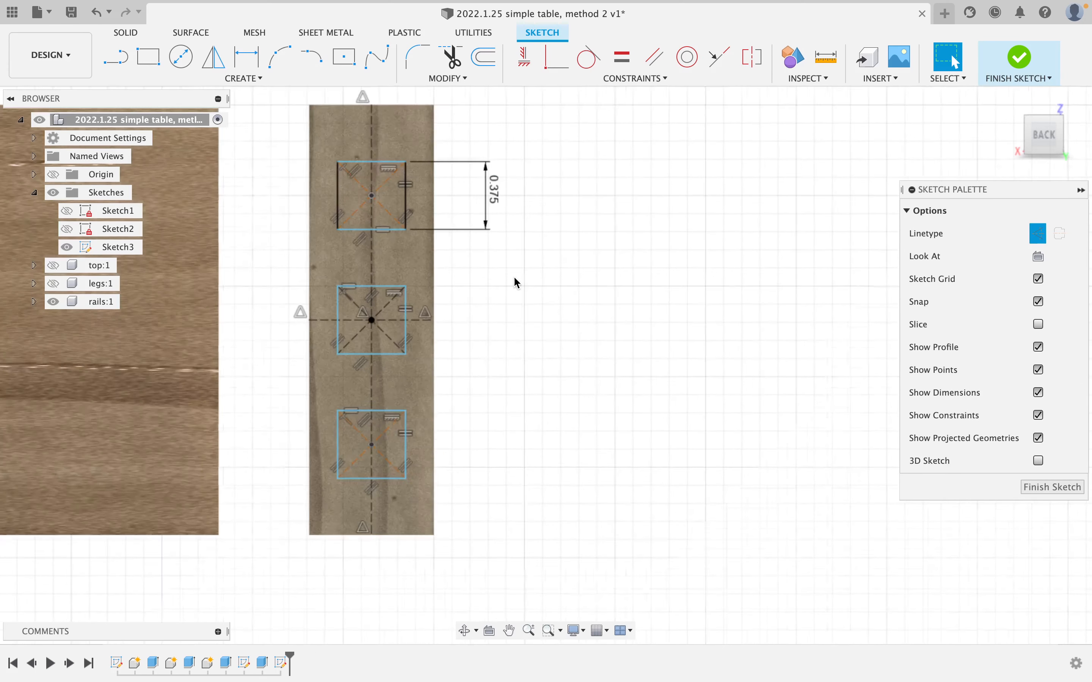
pyautogui.scroll(-3, 514, 276)
pyautogui.doubleClick(426, 413)
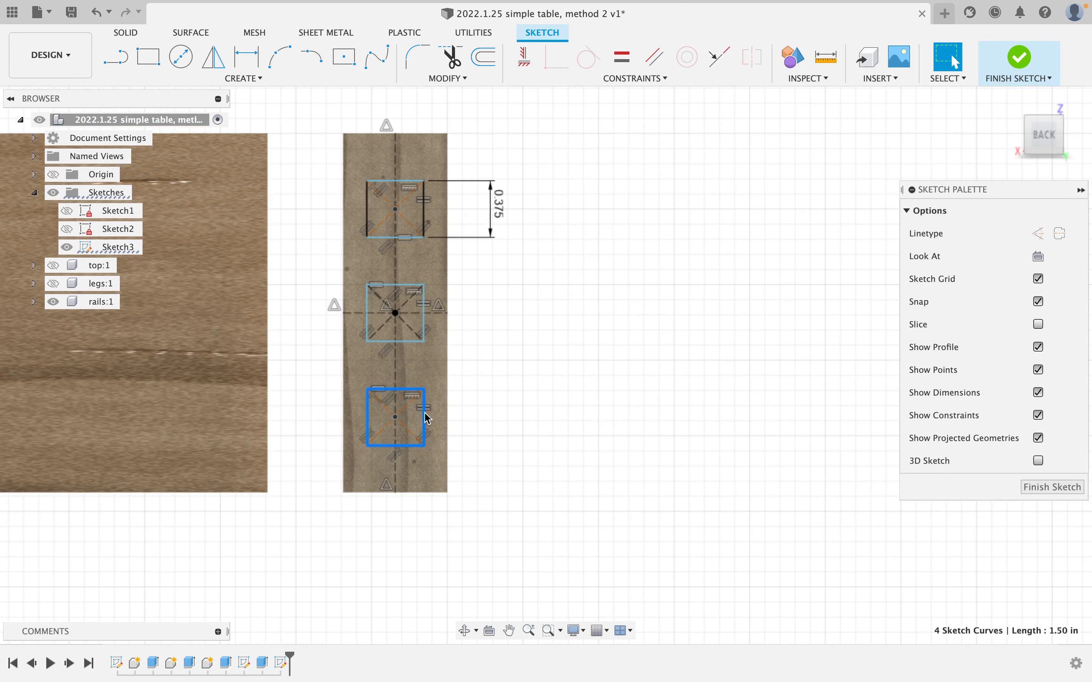
pyautogui.press('Delete')
pyautogui.click(414, 400)
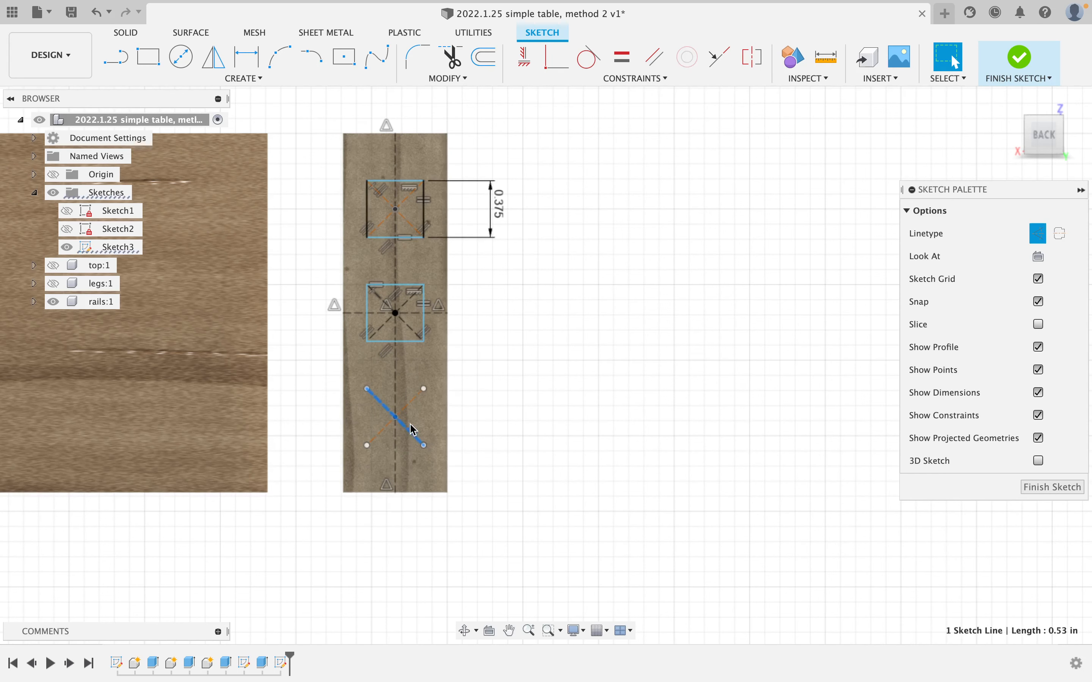
pyautogui.press('Delete')
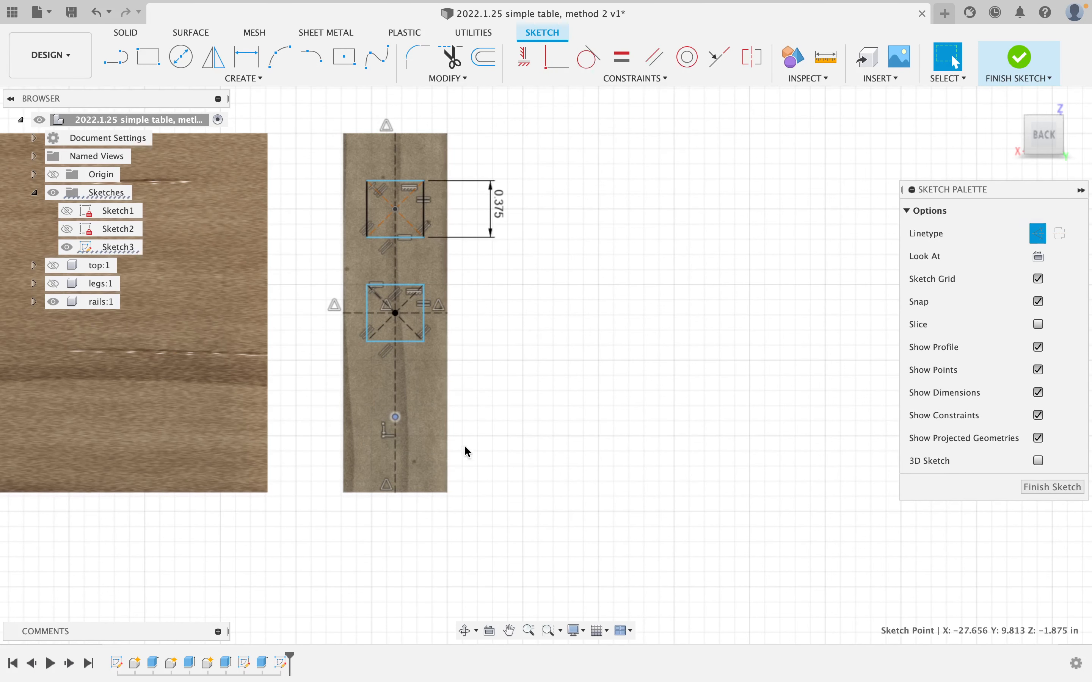
pyautogui.scroll(1, 439, 318)
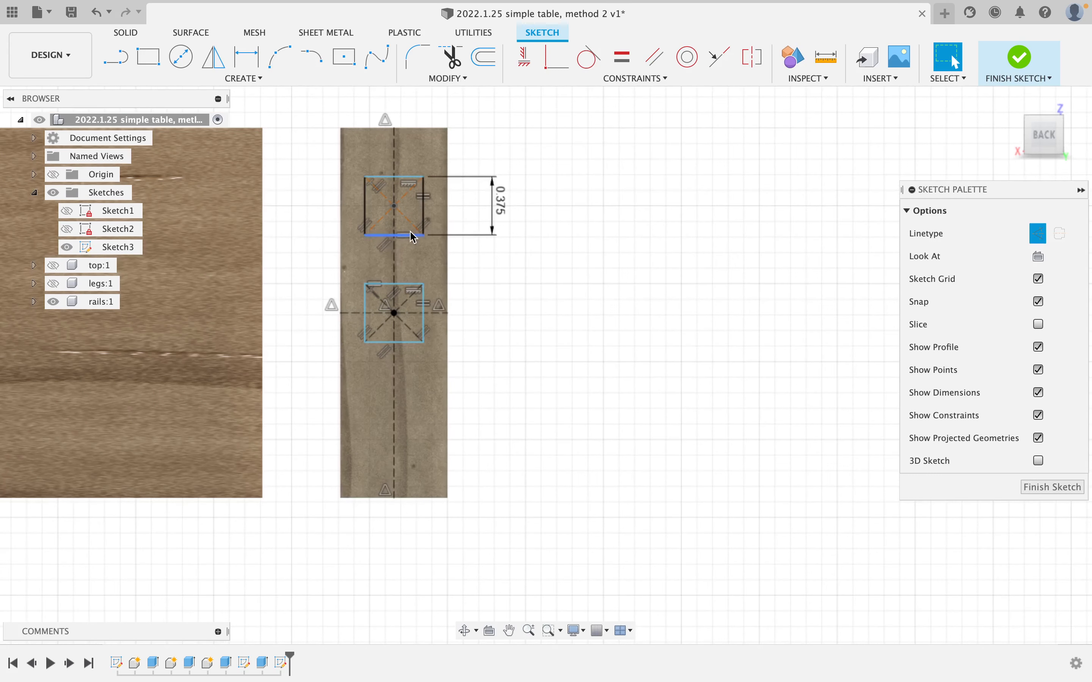
# Mirror the upper square across the rail face's horizontal construction centerline
pyautogui.doubleClick(407, 234)
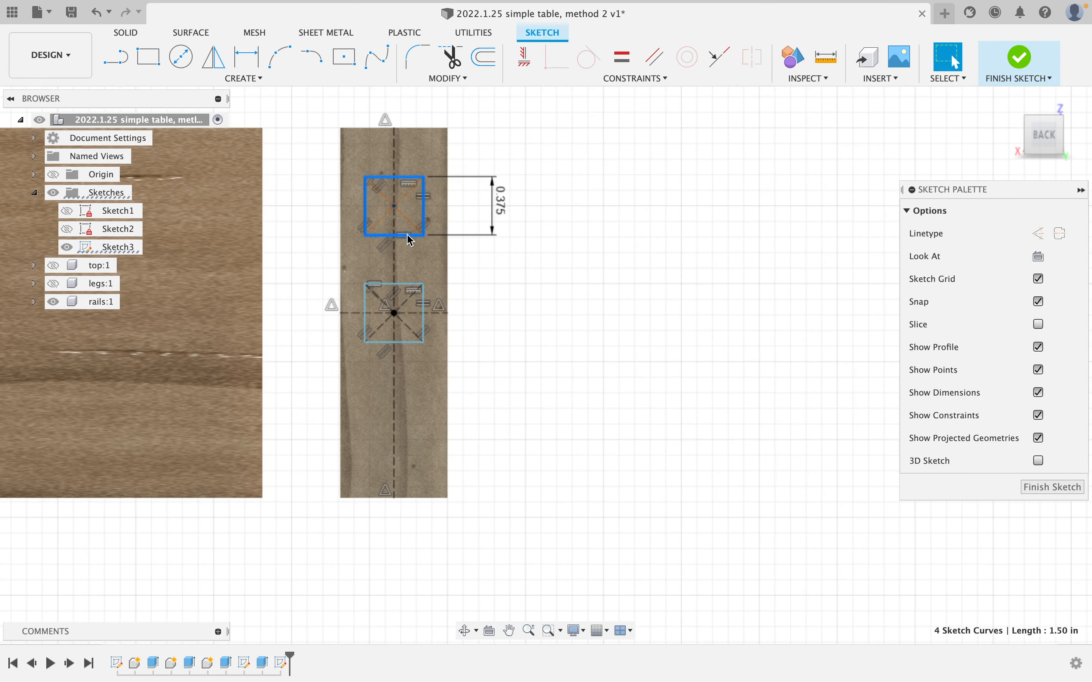
pyautogui.click(214, 58)
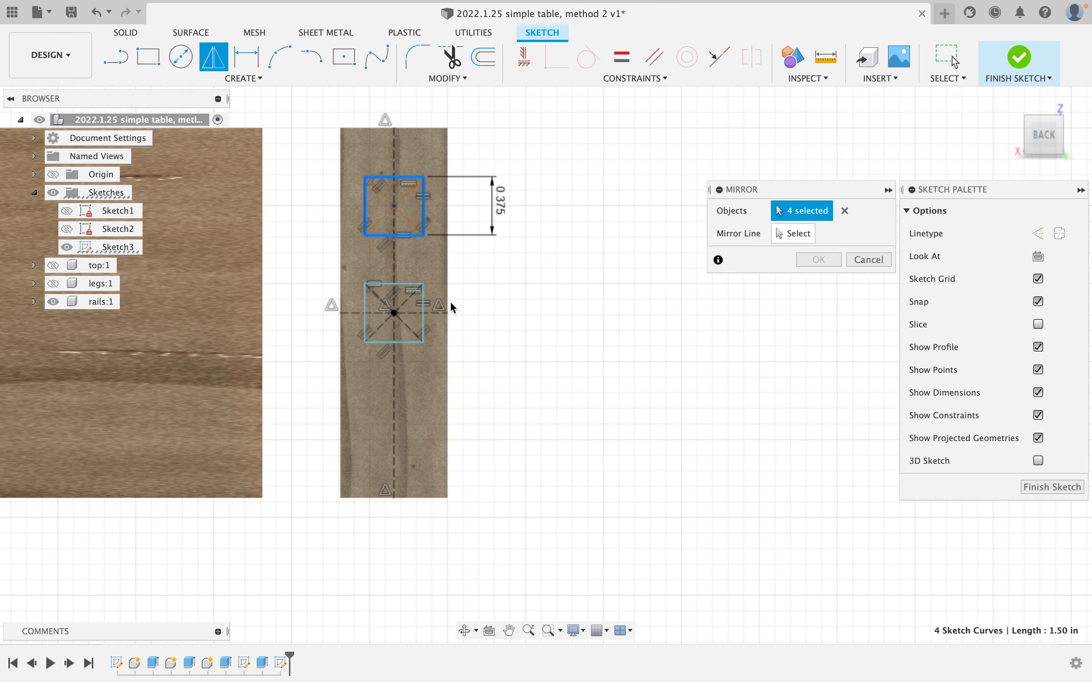
pyautogui.click(794, 233)
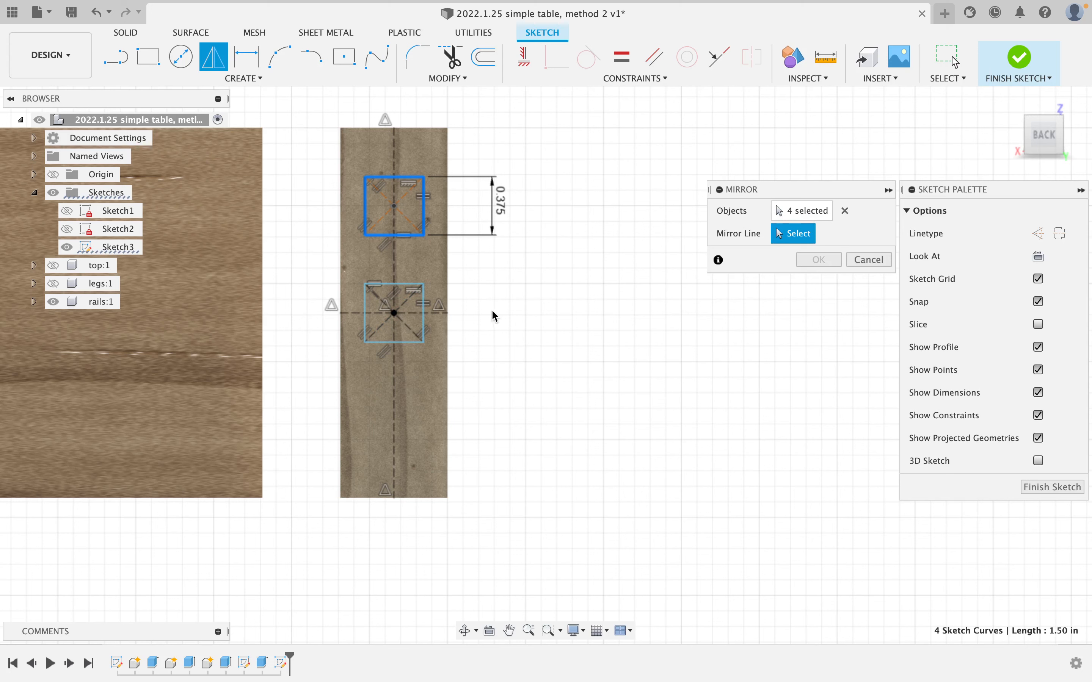
pyautogui.click(438, 313)
pyautogui.click(810, 261)
pyautogui.scroll(3, 492, 296)
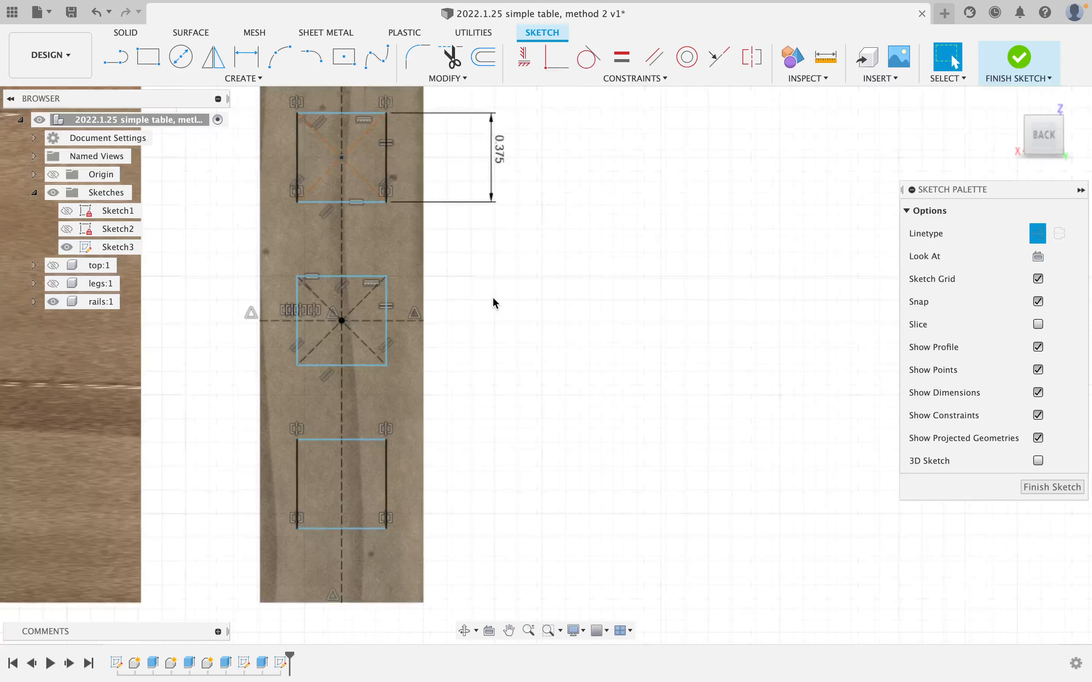
pyautogui.scroll(-2, 472, 274)
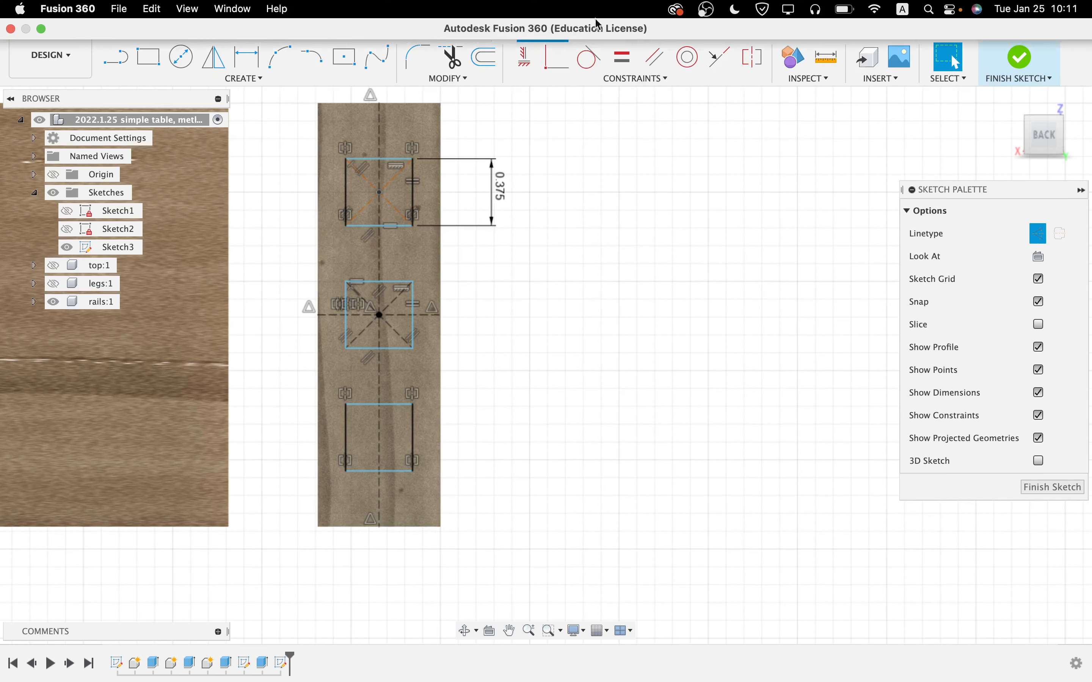
# Apply an Equal constraint between the top edges of the upper and middle squares
pyautogui.click(621, 57)
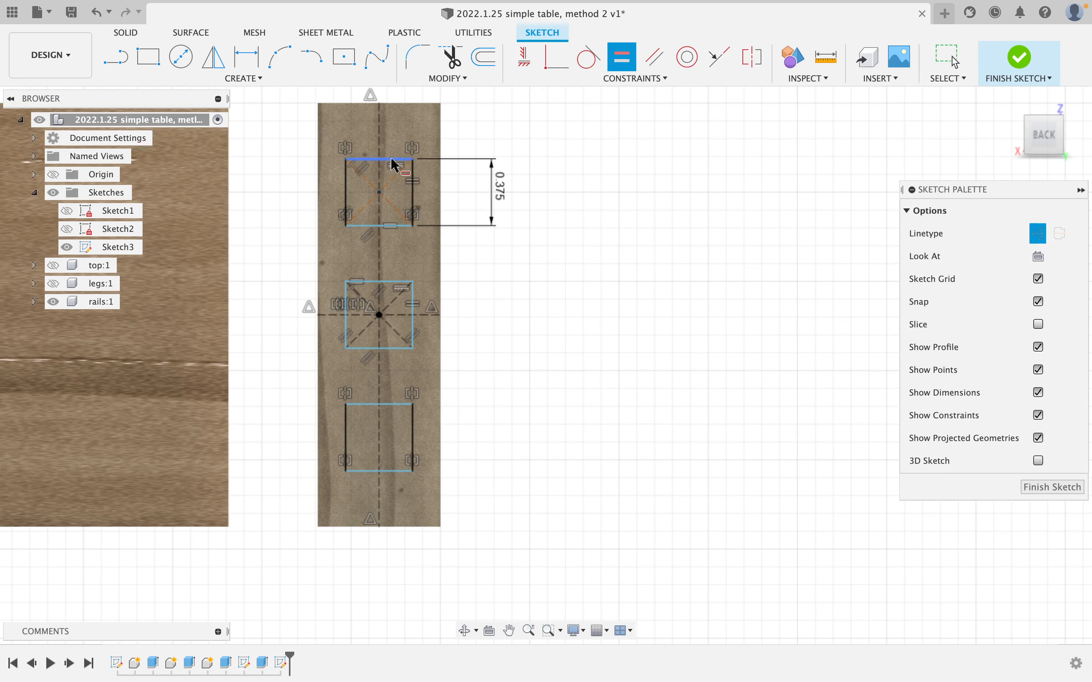
pyautogui.click(392, 283)
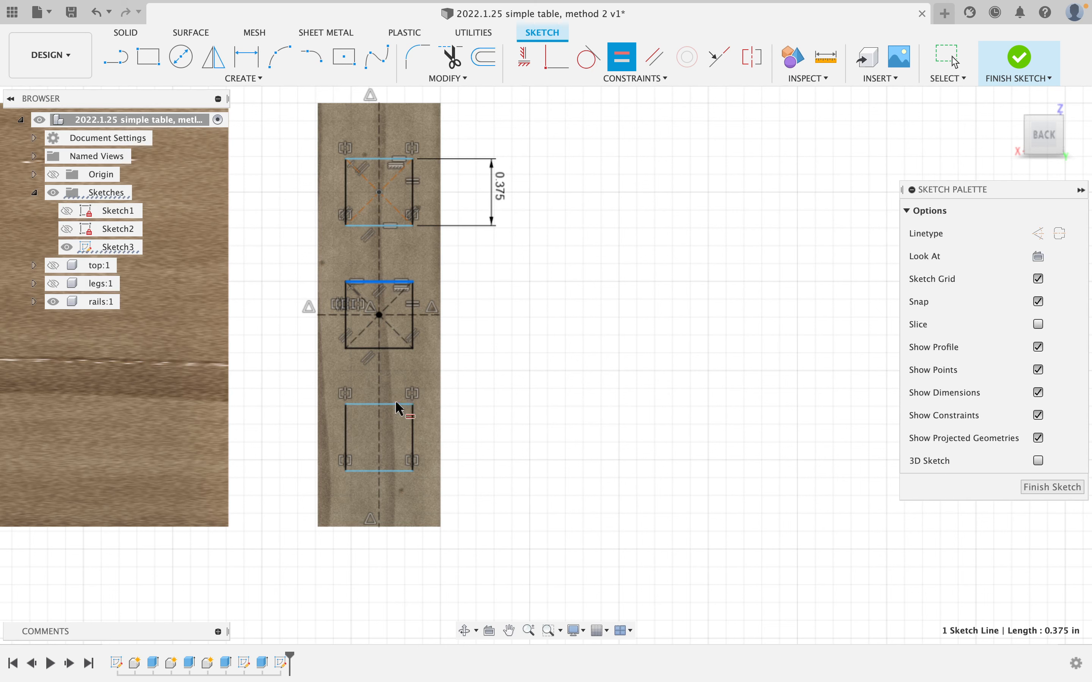
pyautogui.press('Escape')
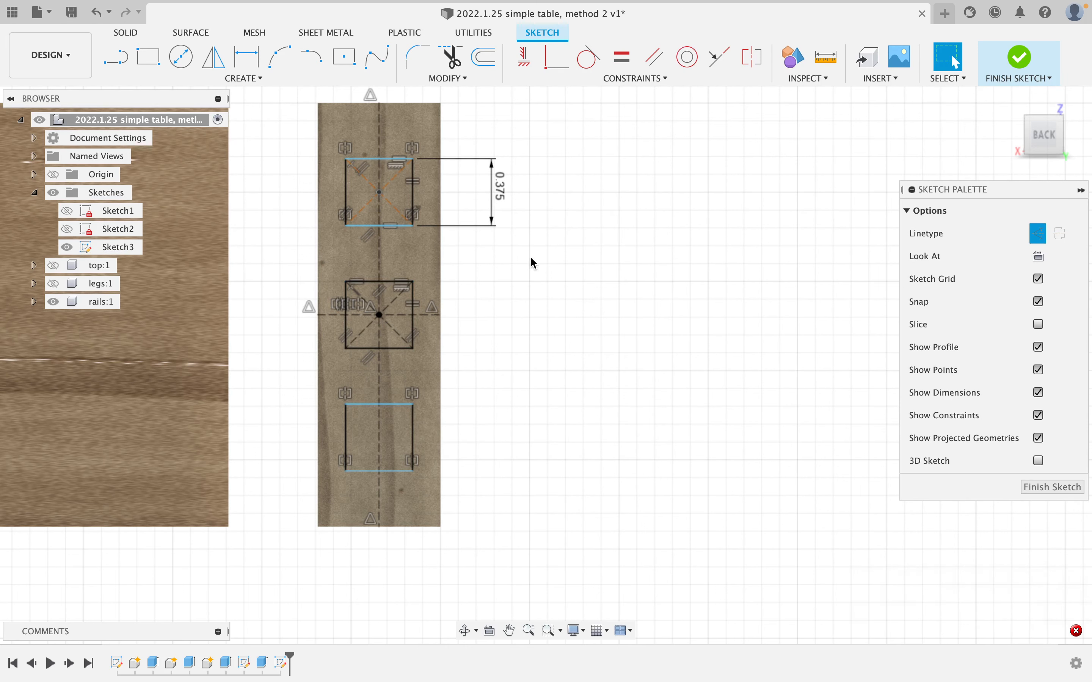
pyautogui.scroll(3, 394, 318)
pyautogui.scroll(-4, 394, 318)
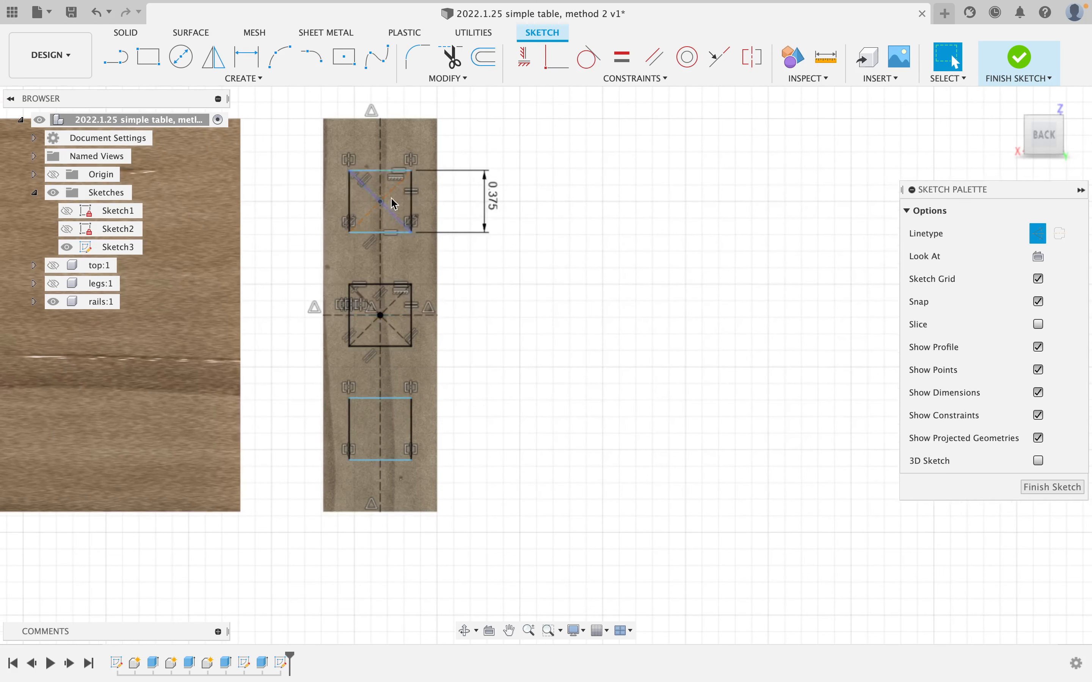
# Dimension the upper square's top edge 0.125 in from the rail's top edge and finish the sketch
pyautogui.click(396, 232)
pyautogui.click(495, 259)
pyautogui.press('d')
pyautogui.click(397, 170)
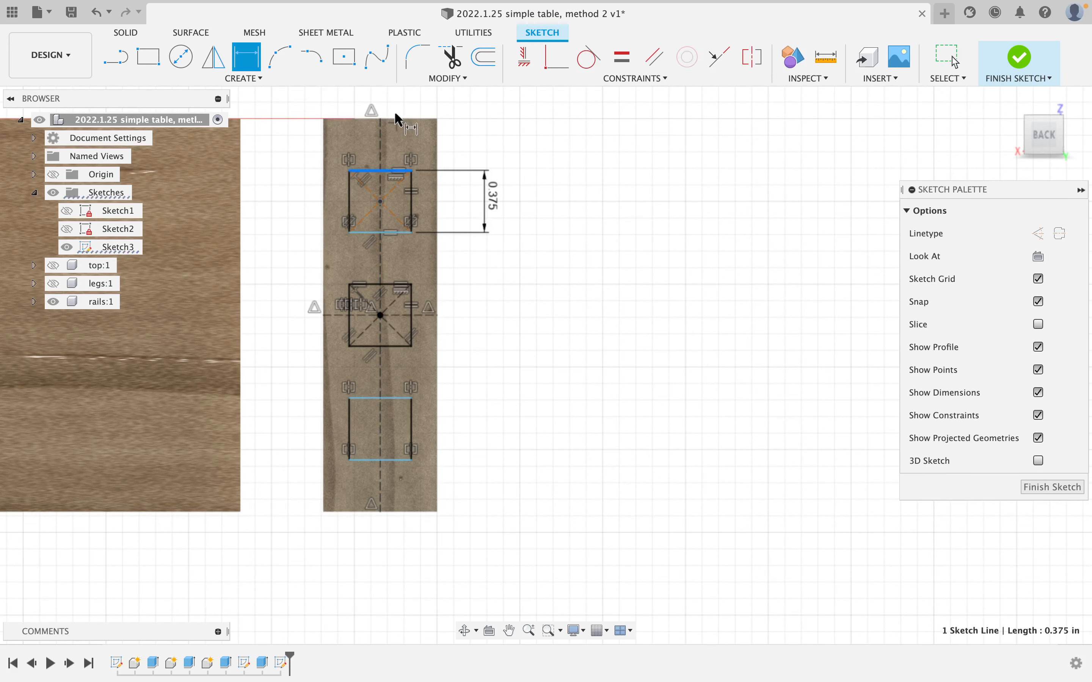
pyautogui.click(396, 119)
pyautogui.click(564, 145)
pyautogui.write('0.125')
pyautogui.press('Return')
pyautogui.scroll(-3, 496, 190)
pyautogui.keyDown('shift'); pyautogui.moveTo(520, 180); pyautogui.dragTo(425, 187, button='middle'); pyautogui.keyUp('shift')
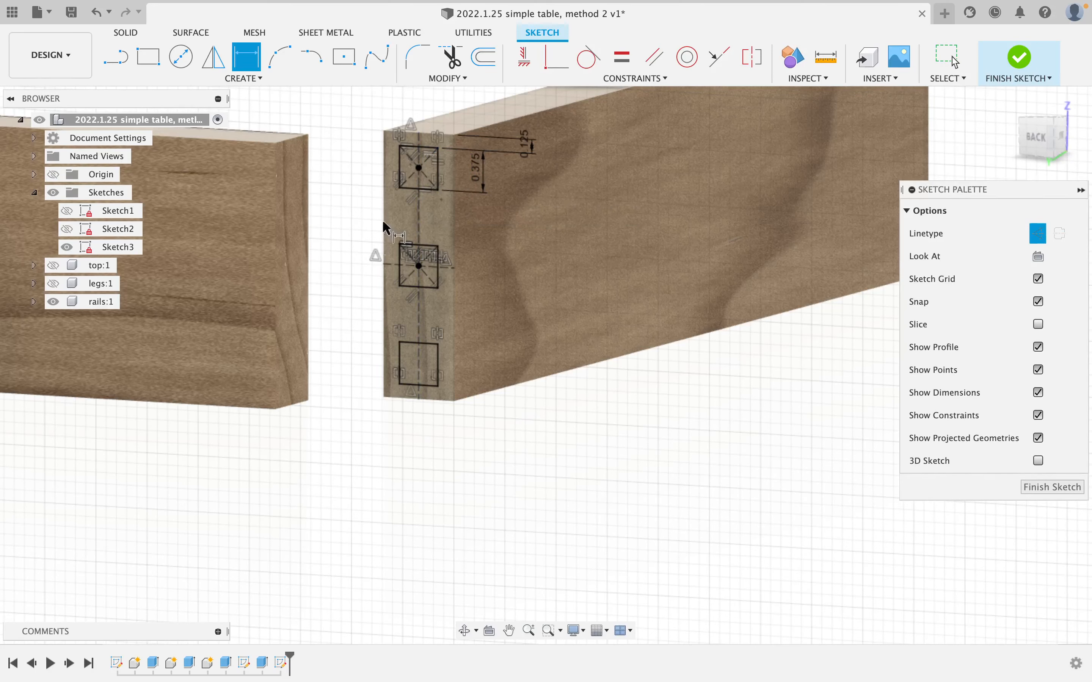
pyautogui.click(1019, 57)
# Start a sketch on the adjoining rail's end face and draw vertical and horizontal construction centerlines through its middle
pyautogui.click(116, 57)
pyautogui.click(292, 271)
pyautogui.press('l')
pyautogui.click(544, 307)
pyautogui.click(544, 575)
pyautogui.press('Escape')
pyautogui.press('l')
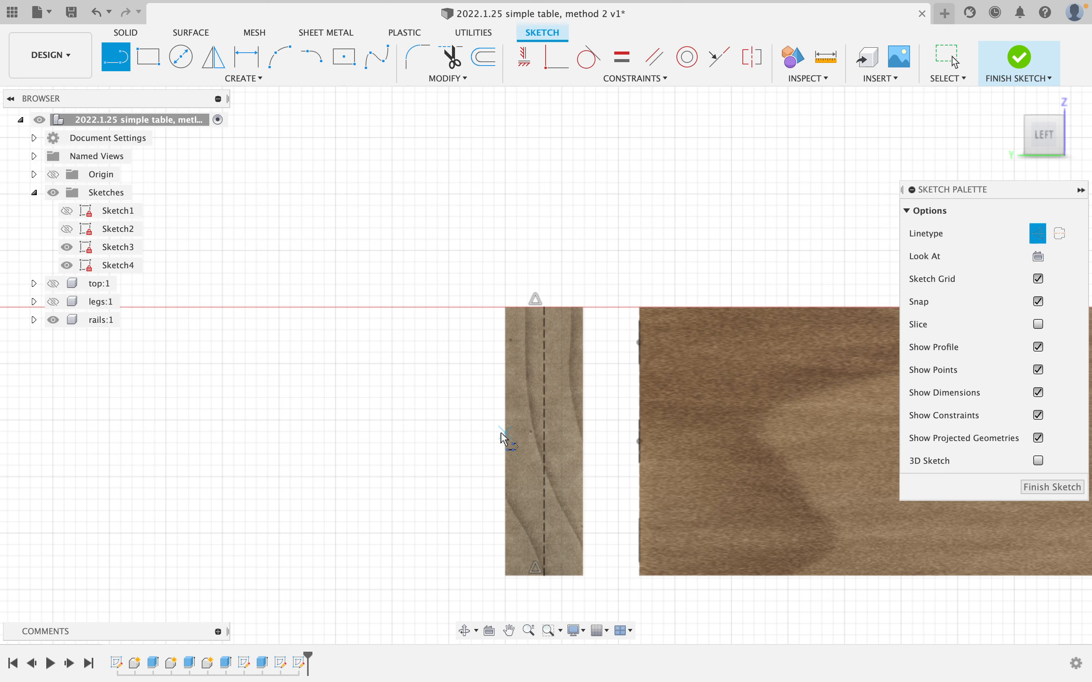
pyautogui.click(506, 440)
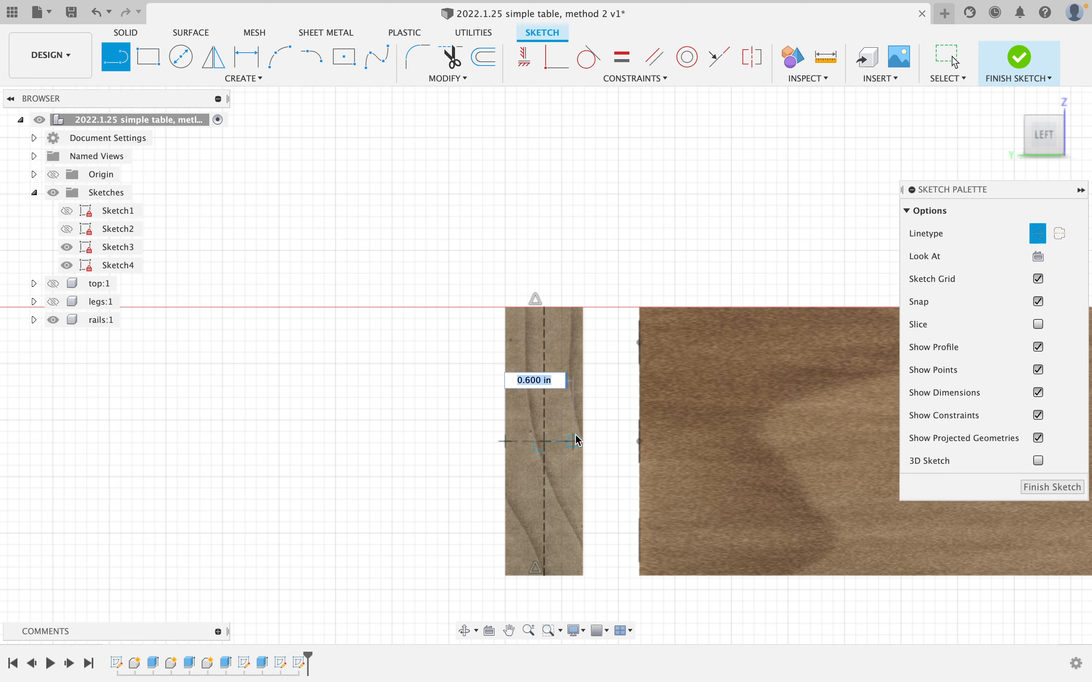
pyautogui.click(577, 441)
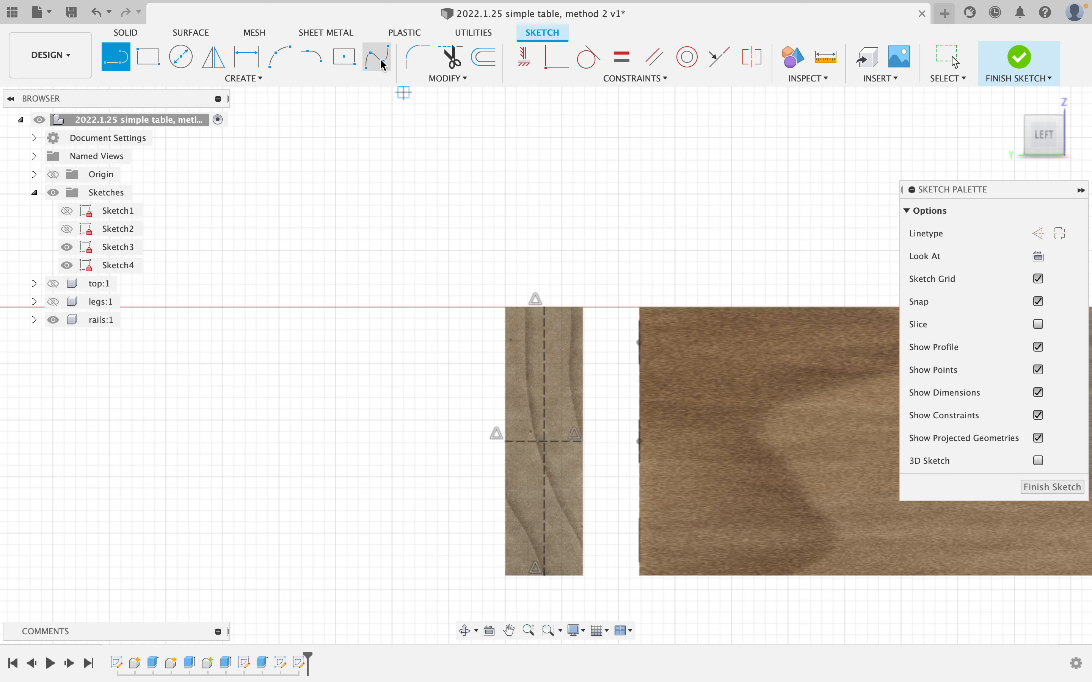
# Draw a center rectangle about 0.51 in wide on the vertical centerline above the midpoint, and make its adjacent sides equal
pyautogui.click(344, 57)
pyautogui.click(544, 393)
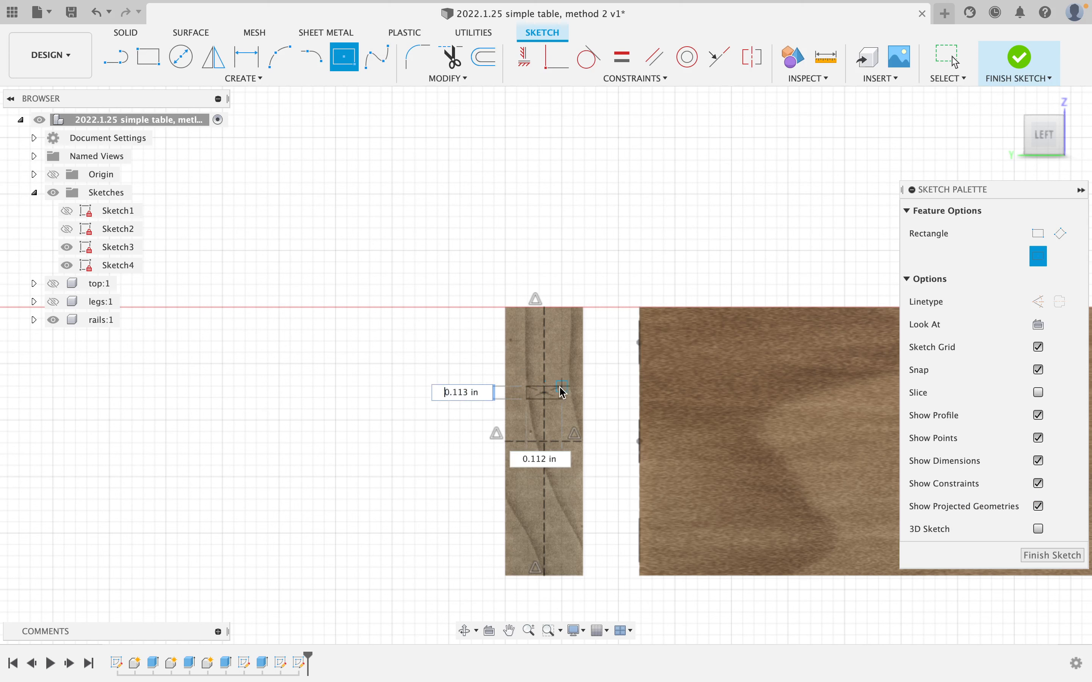
pyautogui.click(573, 375)
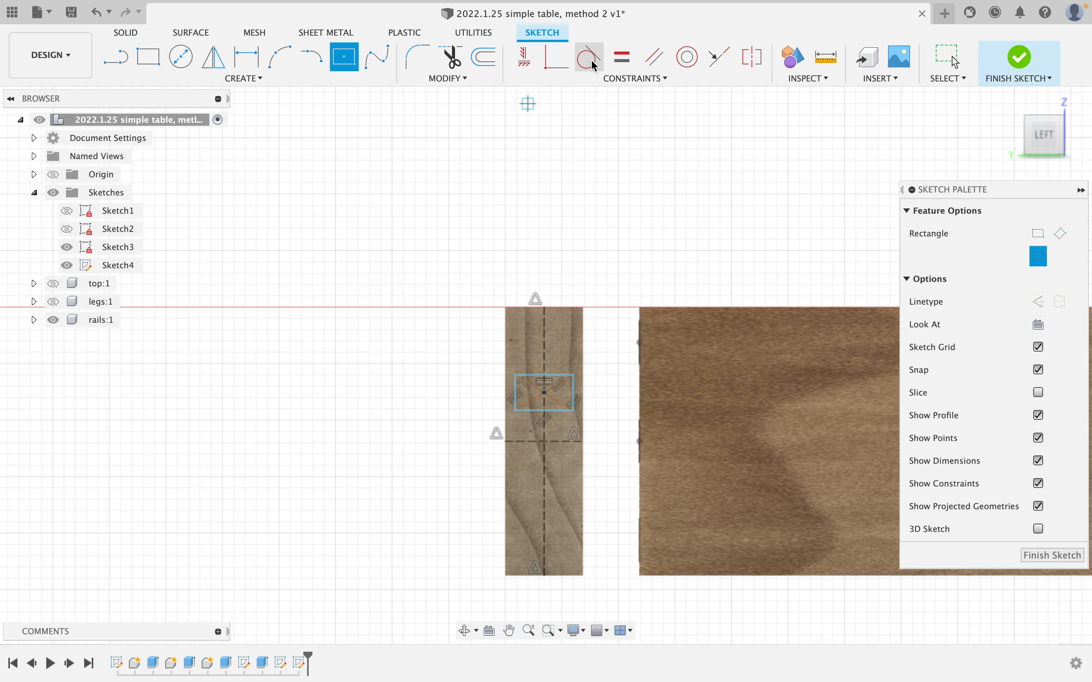
pyautogui.click(623, 56)
pyautogui.click(558, 376)
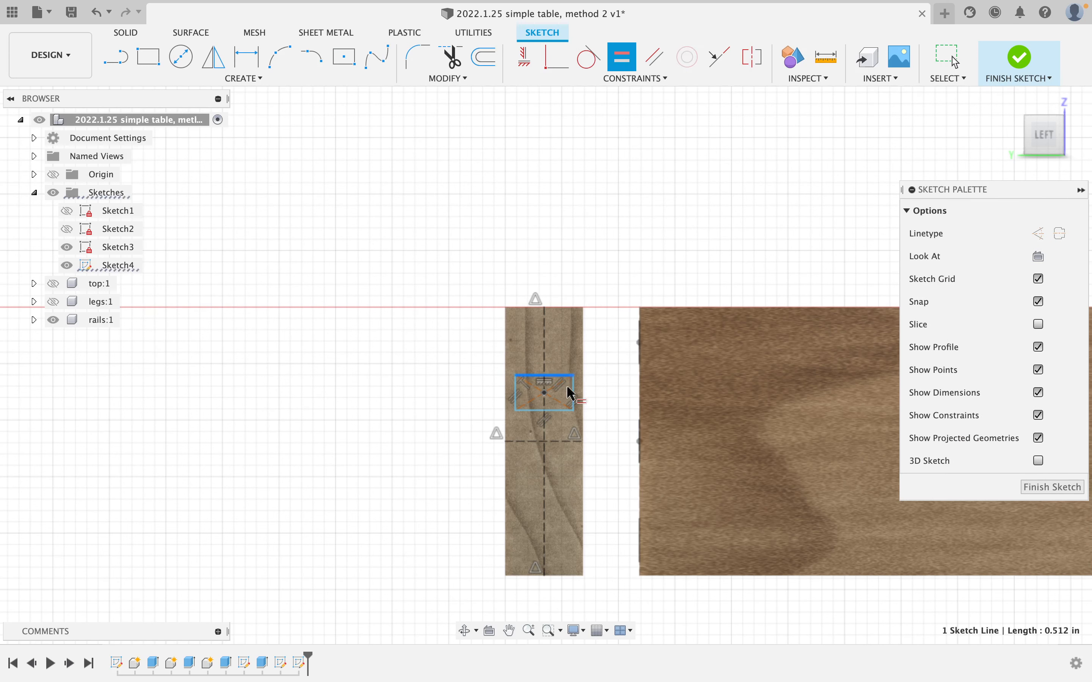
pyautogui.click(572, 389)
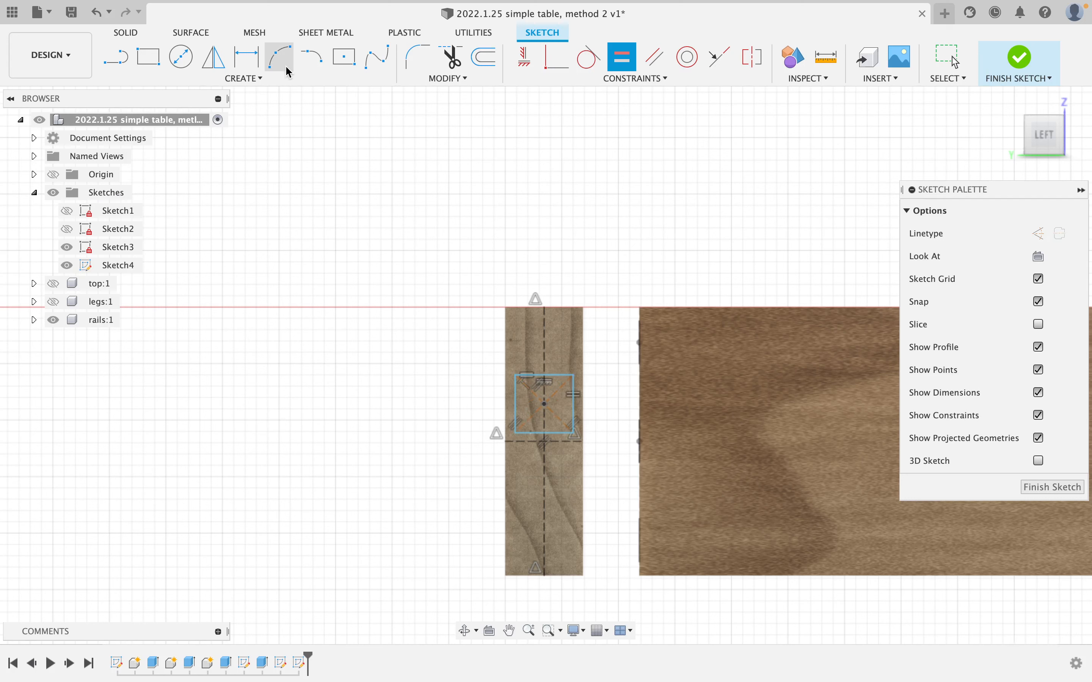
# Mirror the new square across the horizontal construction centerline of this rail end
pyautogui.click(214, 57)
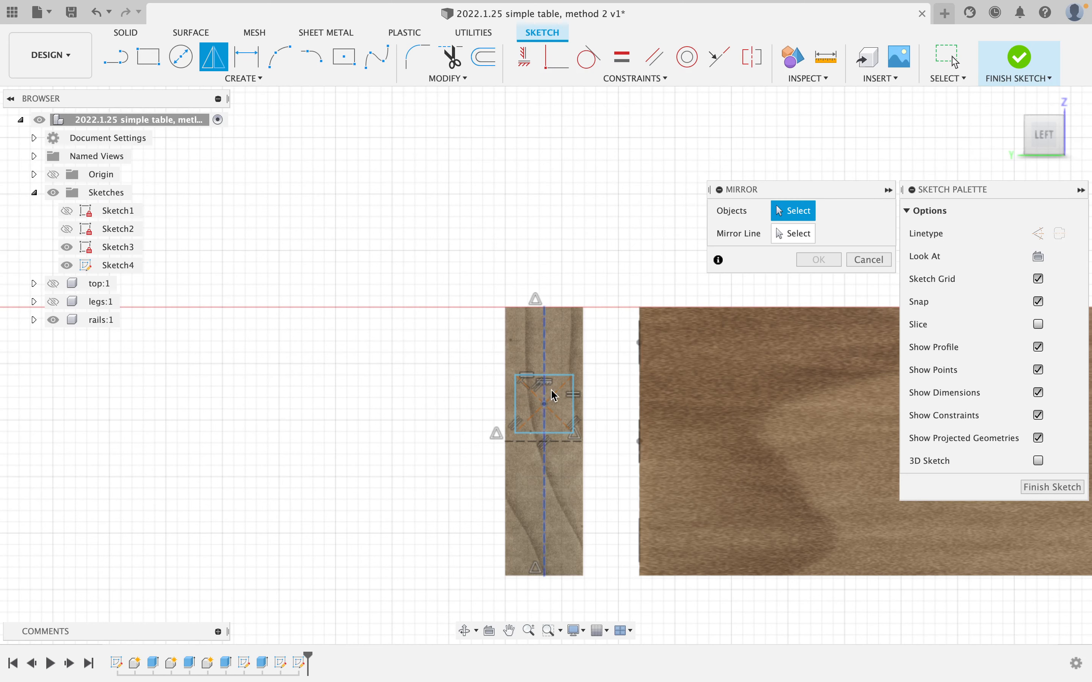
pyautogui.doubleClick(563, 374)
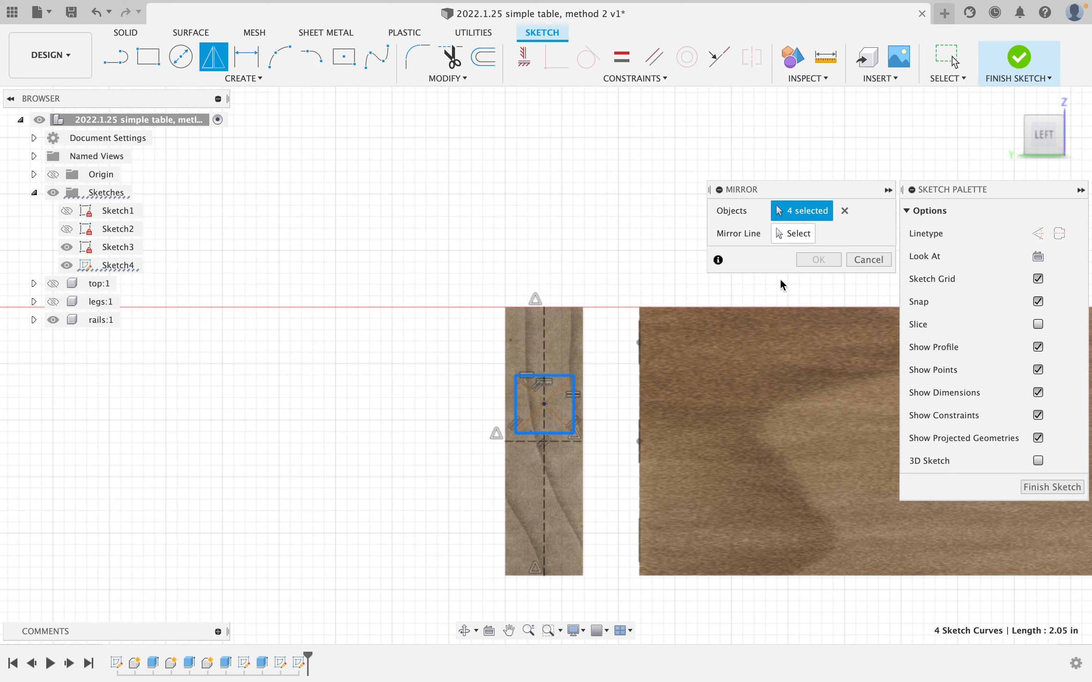
pyautogui.click(574, 441)
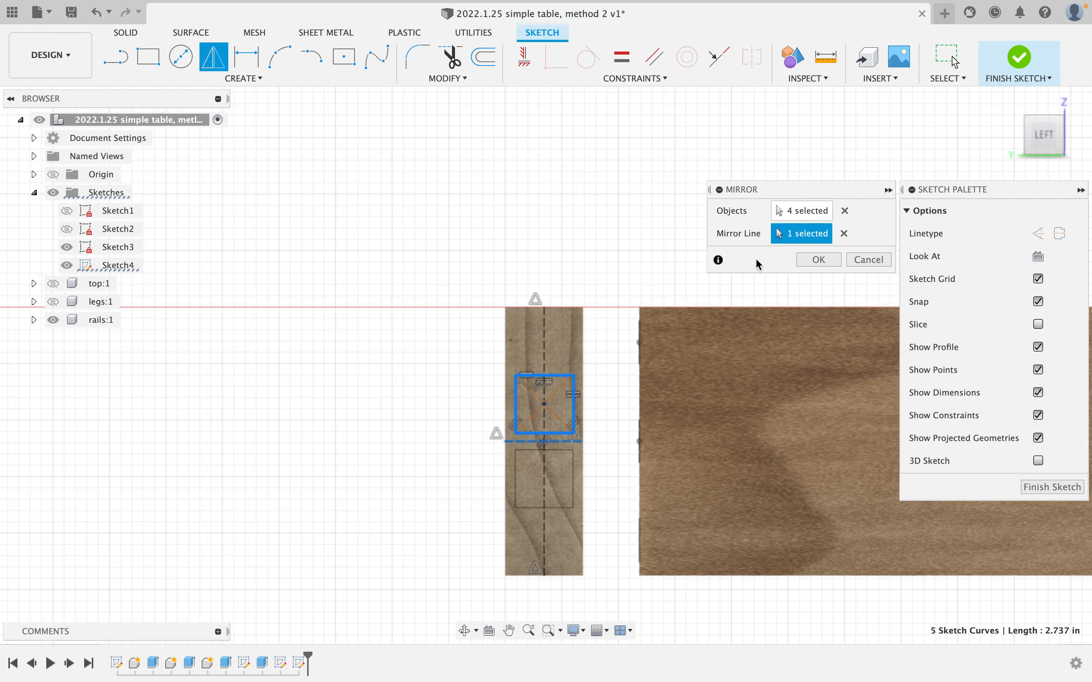
pyautogui.click(819, 260)
pyautogui.scroll(3, 592, 307)
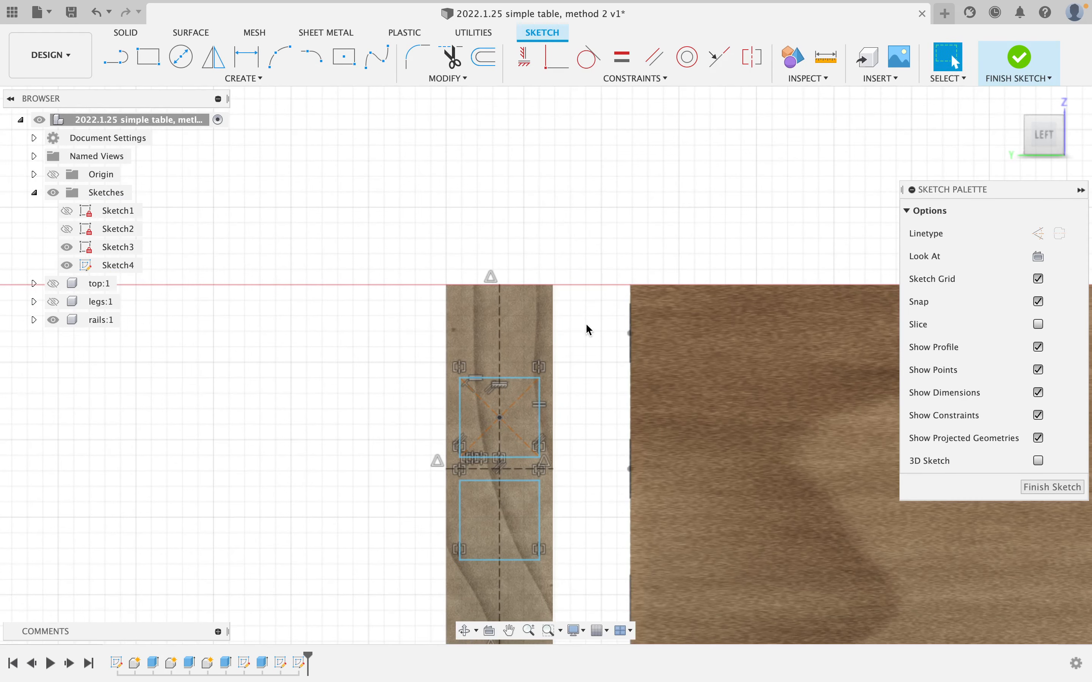
# Set the width of the upper square on this rail end to 3/8 in
pyautogui.press('d')
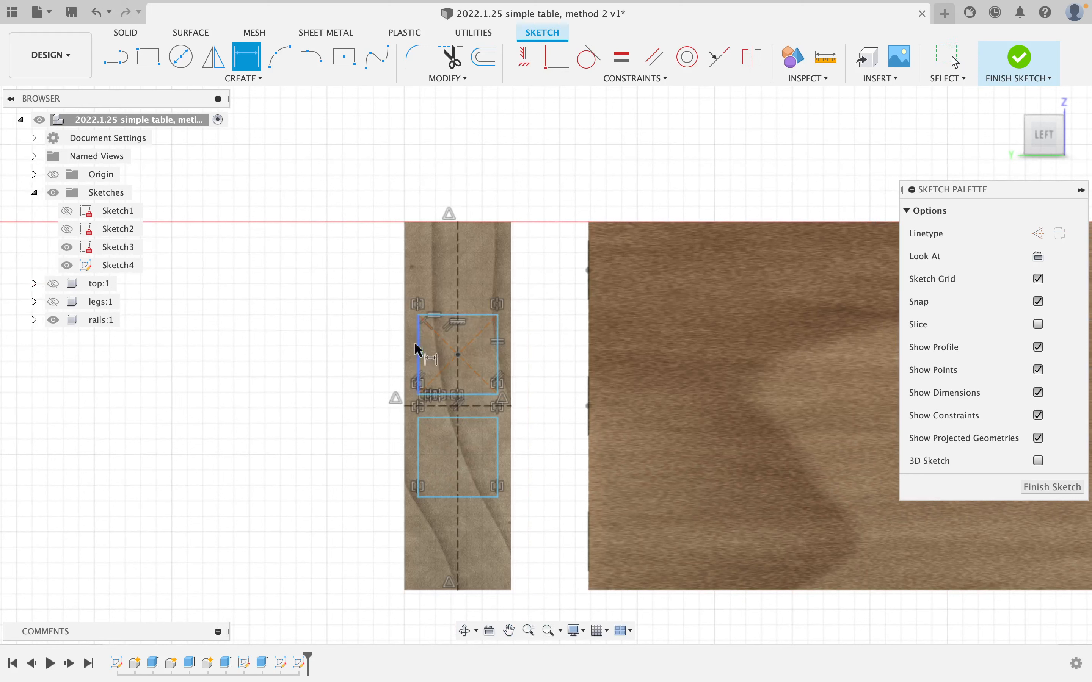
pyautogui.click(443, 316)
pyautogui.click(284, 293)
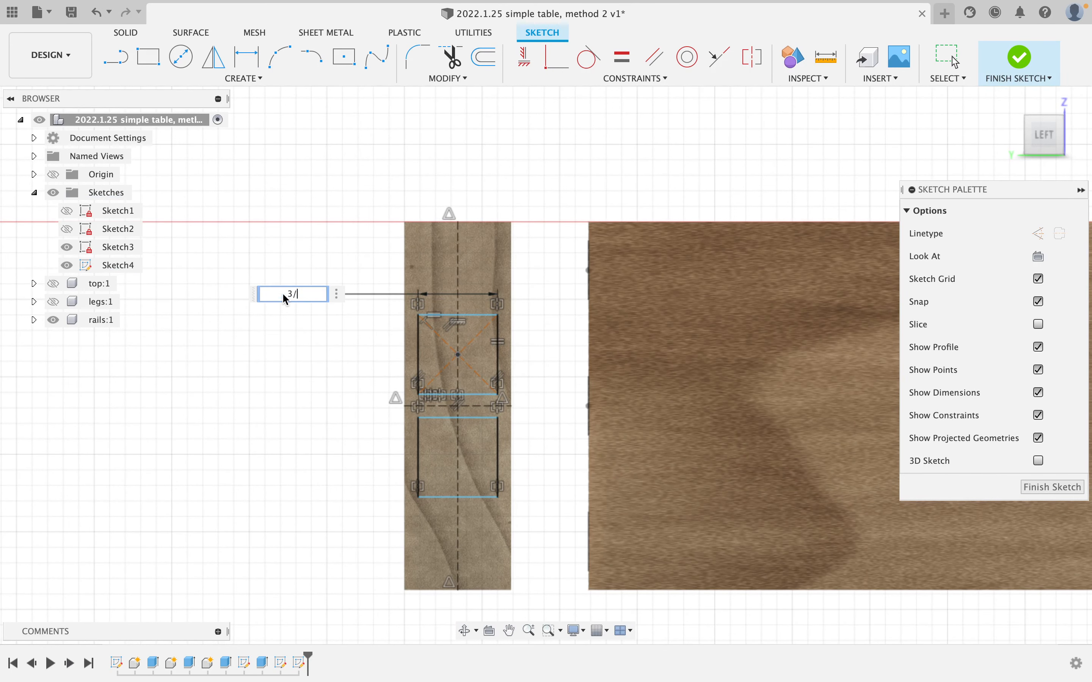
pyautogui.write('8')
pyautogui.press('Return')
# Set the gap between the two squares' facing edges to 0.50 in and finish the sketch
pyautogui.keyDown('shift'); pyautogui.moveTo(499, 373); pyautogui.dragTo(565, 369, button='middle'); pyautogui.keyUp('shift')
pyautogui.press('d')
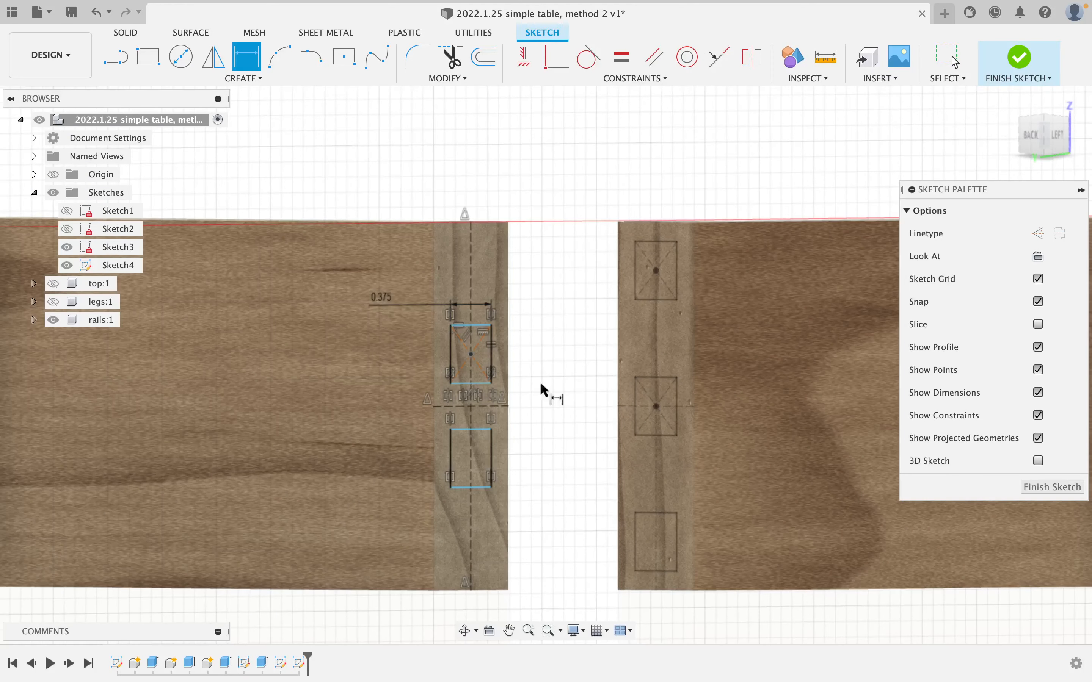
pyautogui.click(479, 384)
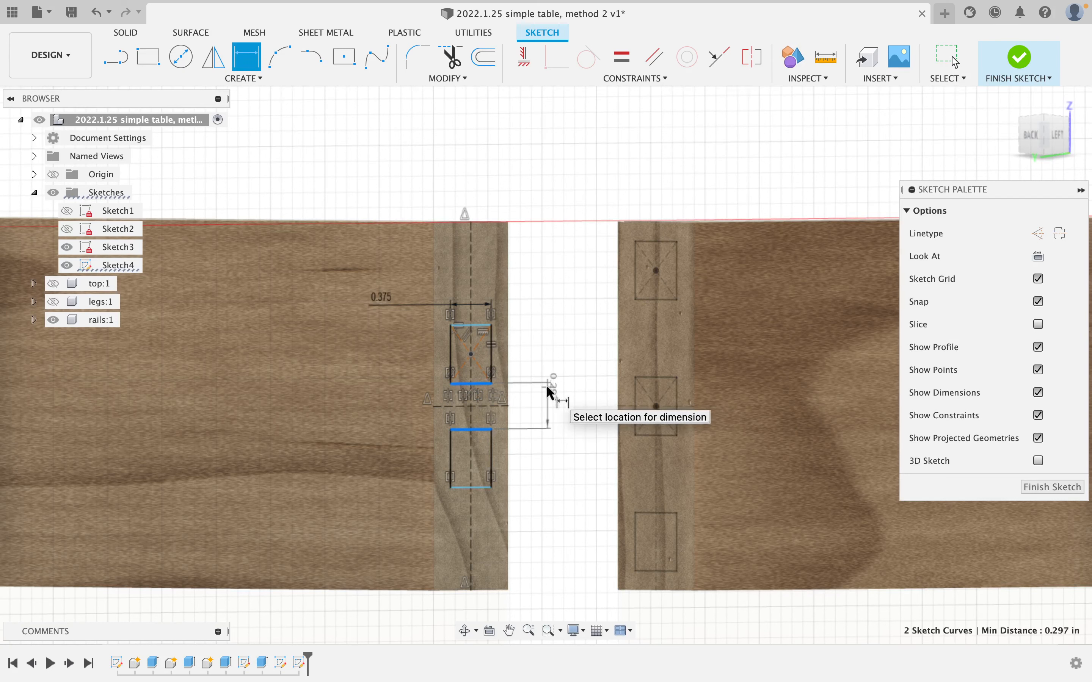
pyautogui.click(546, 387)
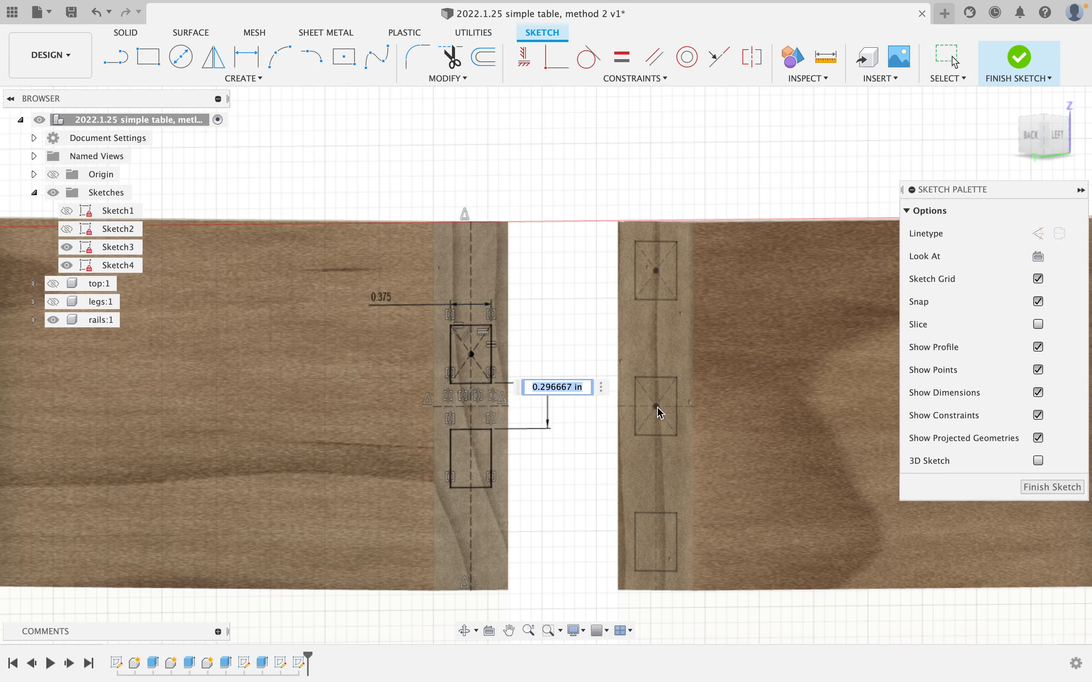
pyautogui.press('Return')
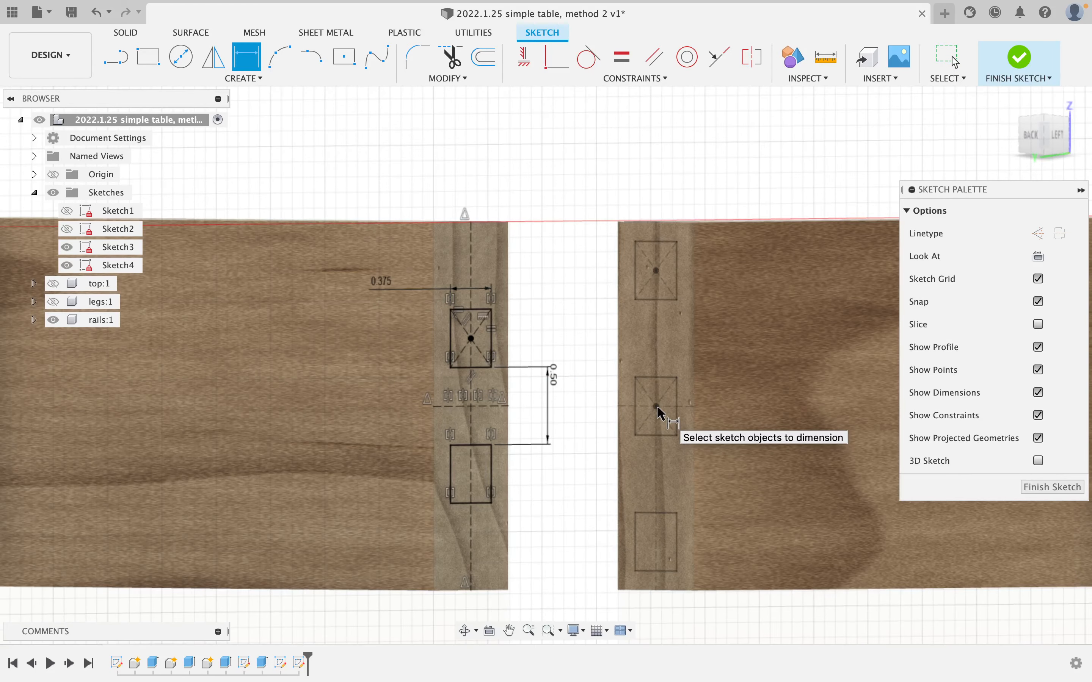
pyautogui.press('Escape')
pyautogui.moveTo(480, 324)
pyautogui.keyDown('shift'); pyautogui.mouseDown(button='middle')
pyautogui.moveTo(514, 346)
pyautogui.moveTo(510, 315)
pyautogui.moveTo(420, 346)
pyautogui.mouseUp(button='middle'); pyautogui.keyUp('shift')
pyautogui.press('d')
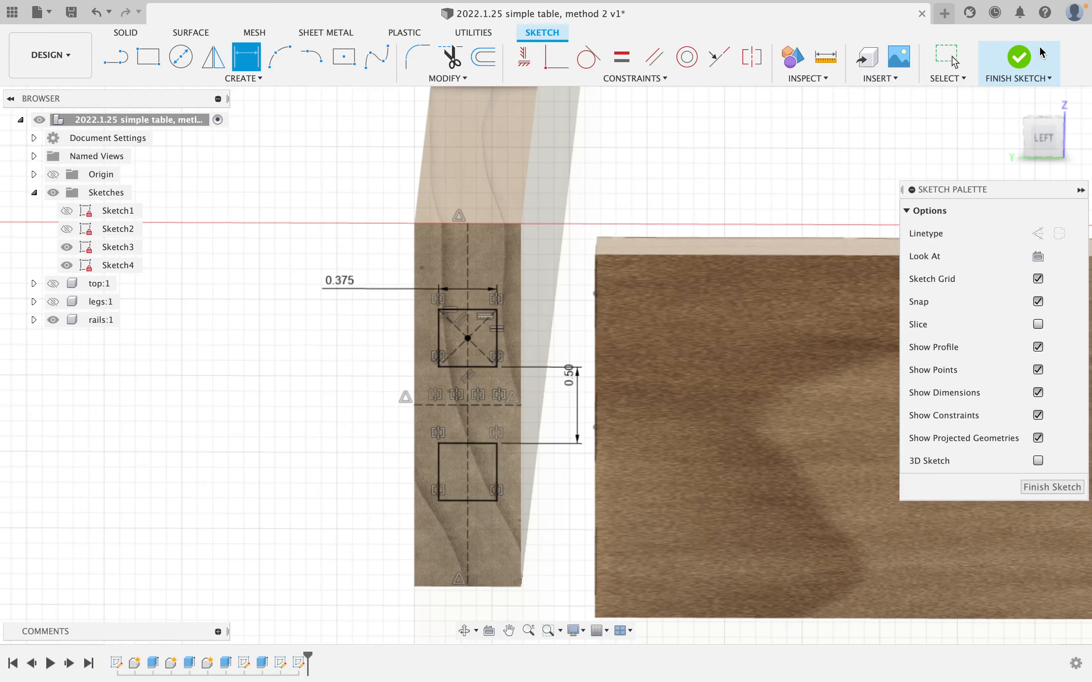
pyautogui.click(1028, 54)
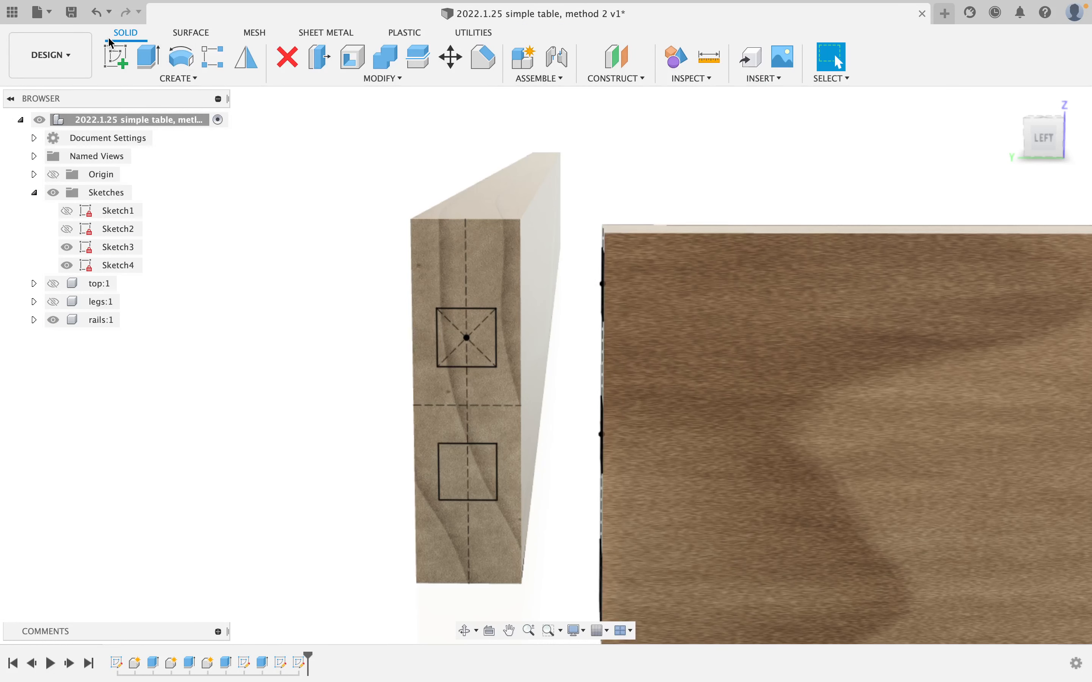
# Show the legs and extrude the two squares on the rail end to the leg's opposite outer face with a 1/16 in offset
pyautogui.click(149, 57)
pyautogui.click(466, 355)
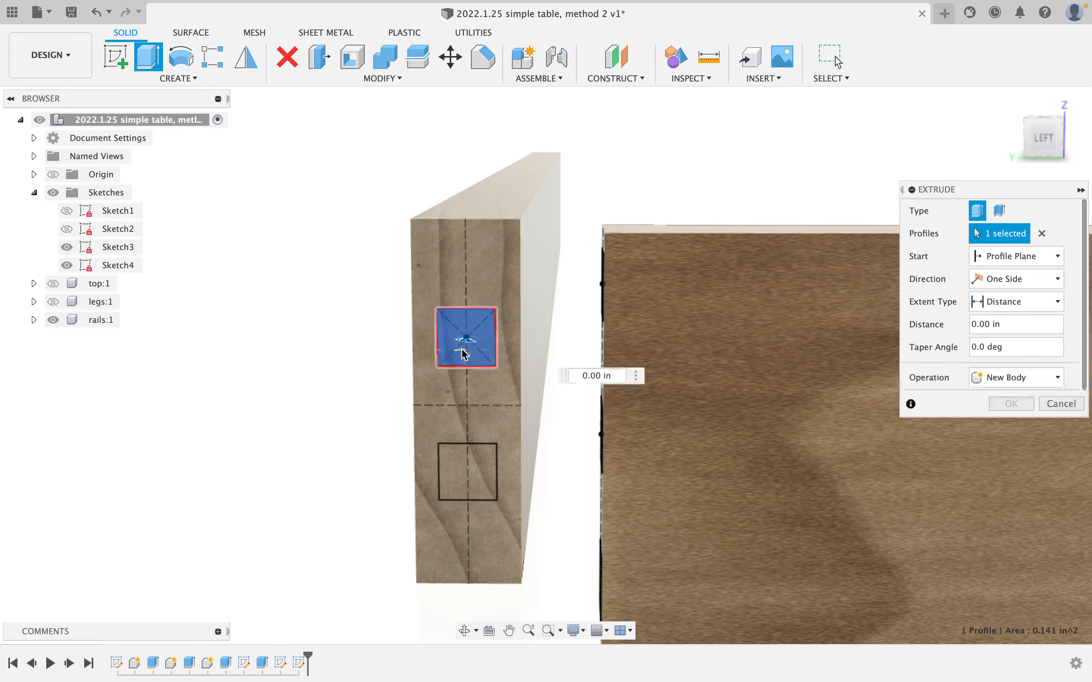
pyautogui.click(465, 470)
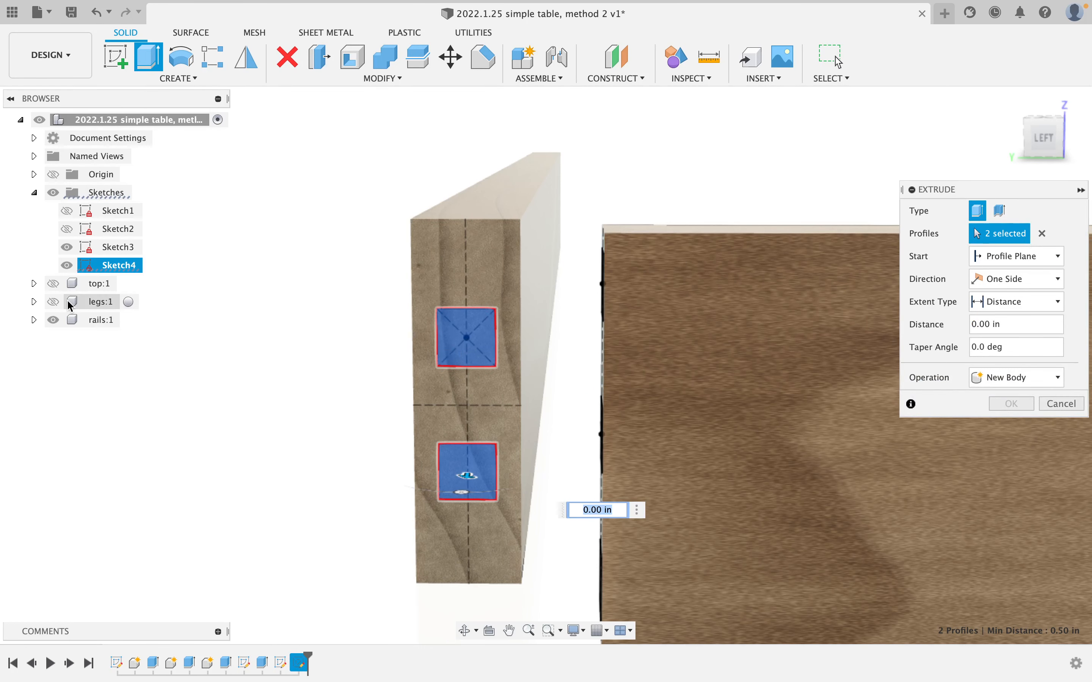
pyautogui.click(54, 301)
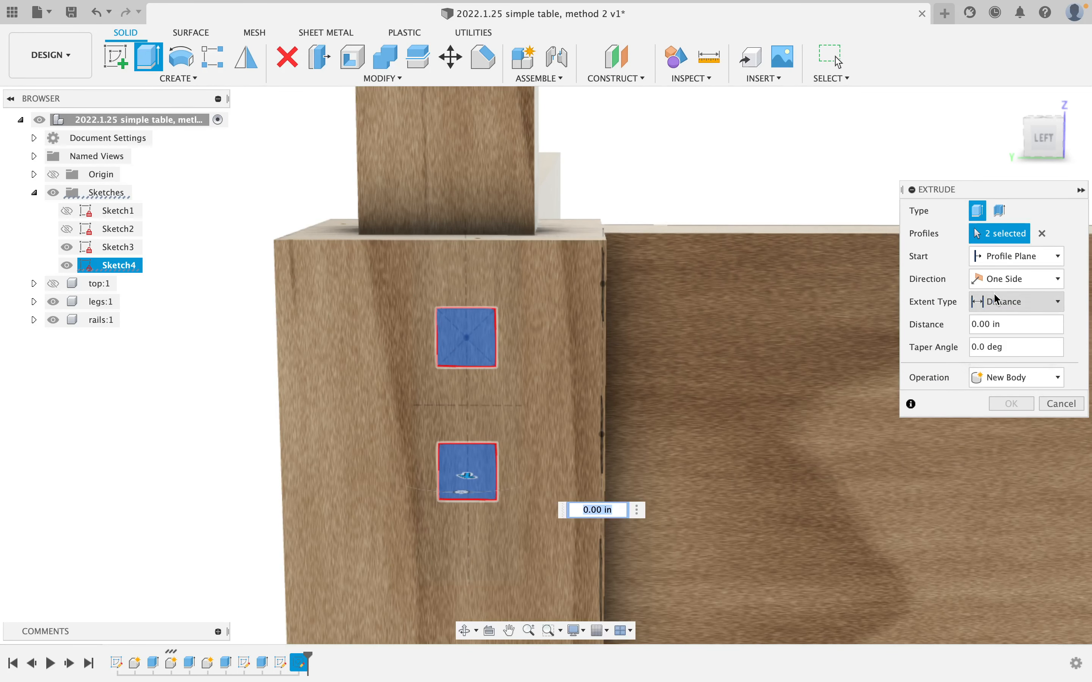
pyautogui.click(1017, 301)
pyautogui.click(1008, 337)
pyautogui.click(351, 390)
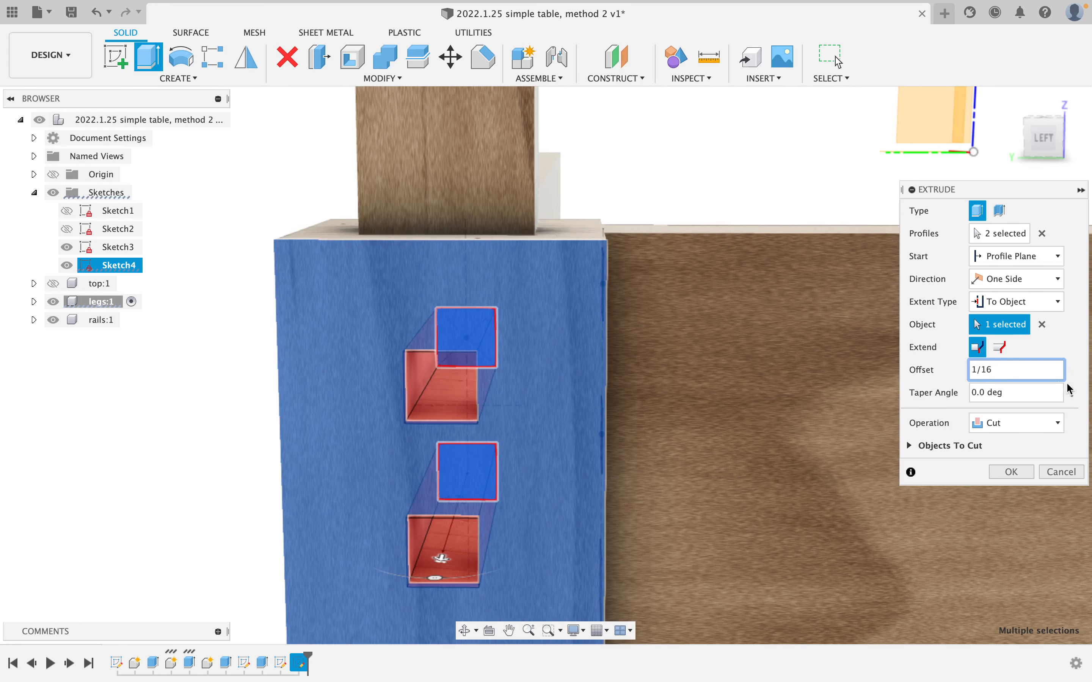
# Hide the legs and join the two-square extrusion to its rail as through tenons
pyautogui.click(1051, 424)
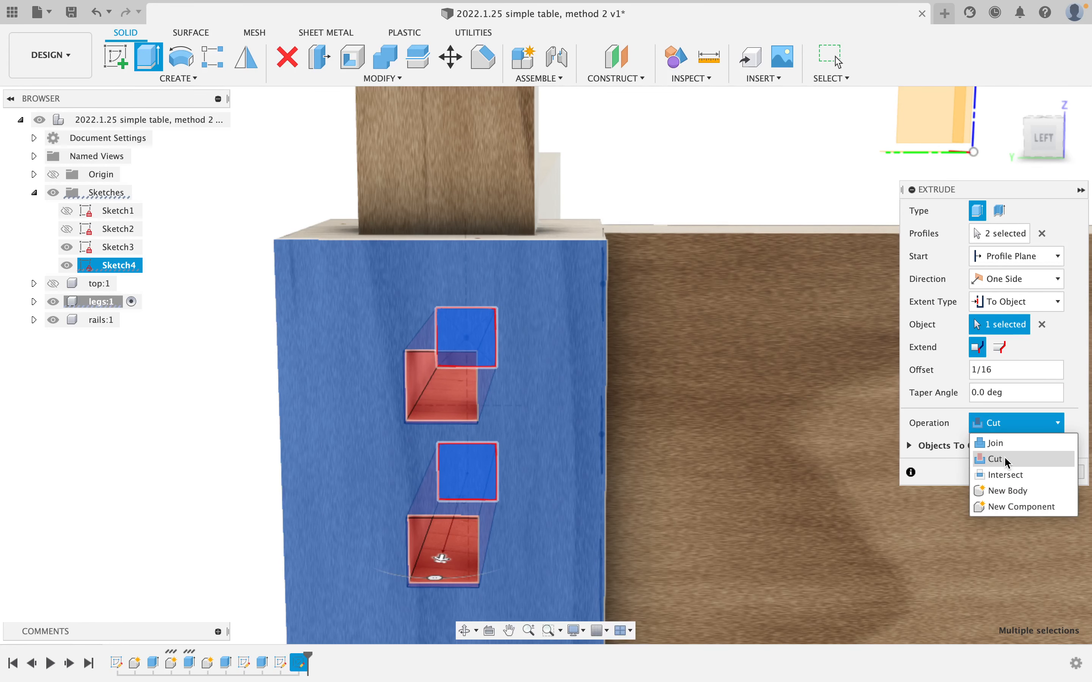
pyautogui.click(1003, 444)
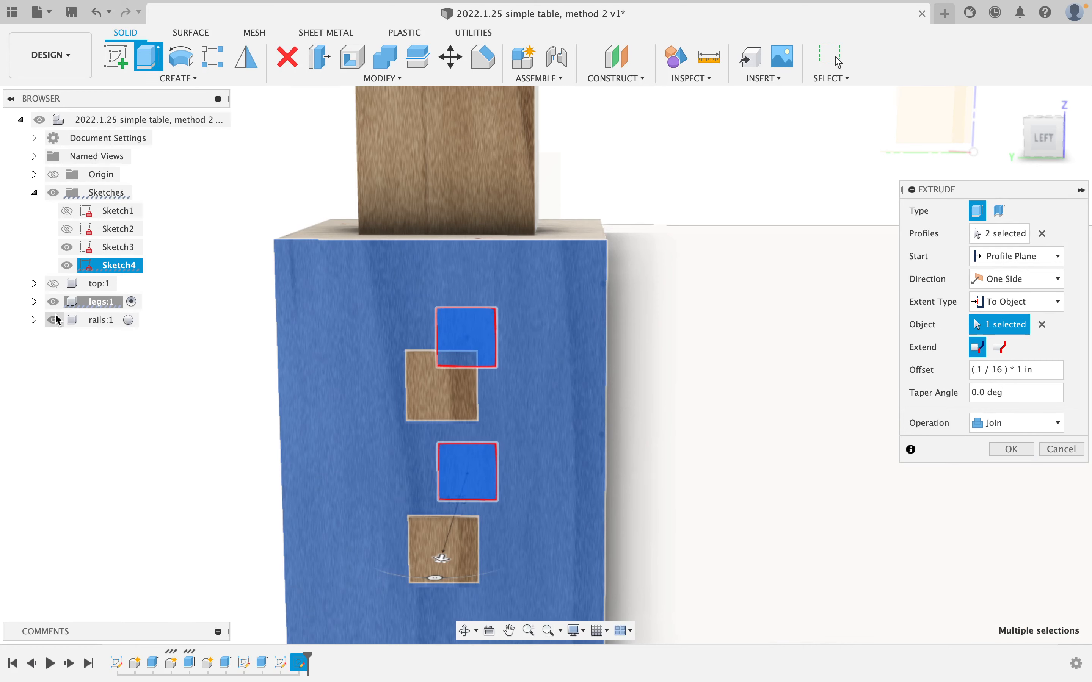
pyautogui.click(54, 301)
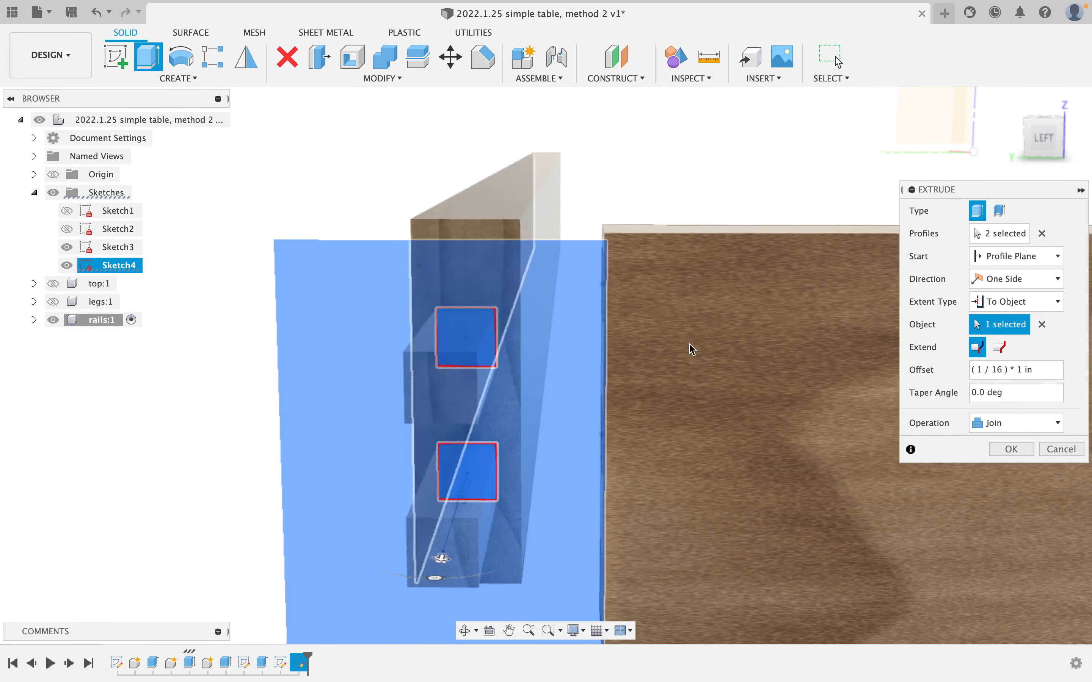
pyautogui.click(1013, 450)
# Extrude the three squares on the other rail's end to the leg's outer face with a 1/16 in offset, showing the legs for reference
pyautogui.keyDown('shift'); pyautogui.moveTo(591, 357); pyautogui.dragTo(269, 267, button='middle'); pyautogui.keyUp('shift')
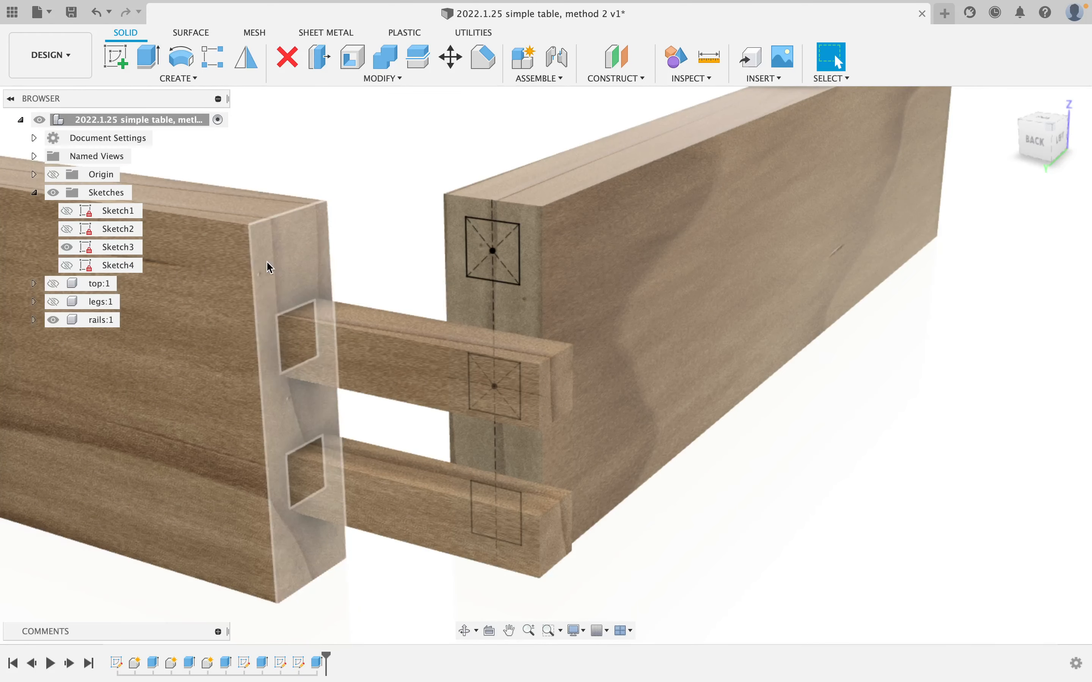
pyautogui.click(157, 60)
pyautogui.click(485, 252)
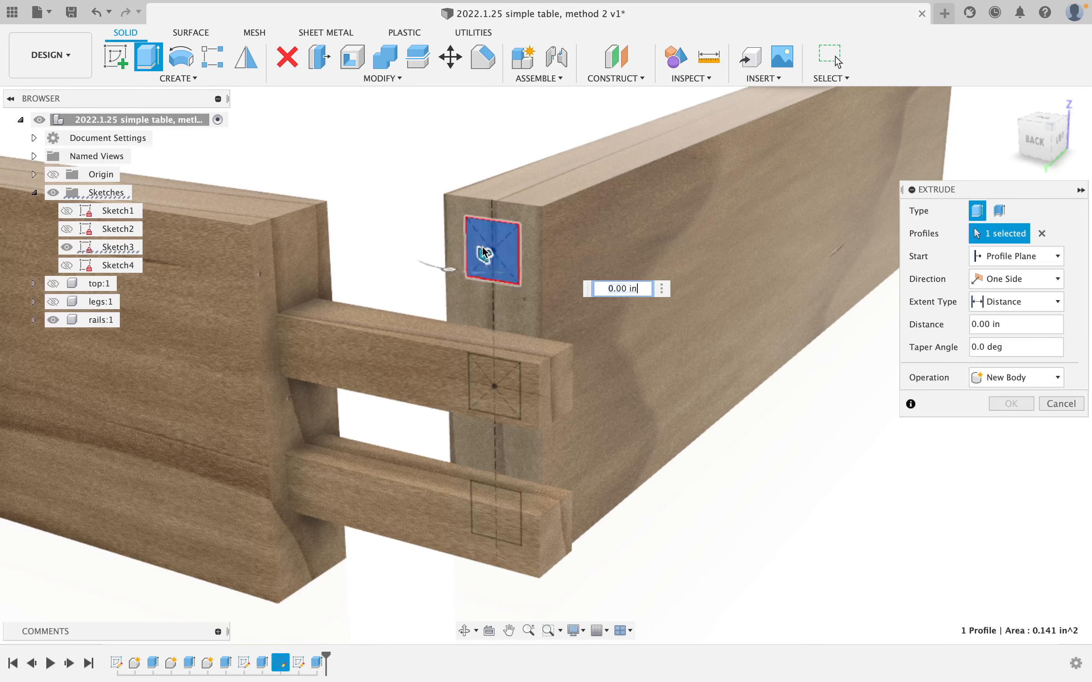
pyautogui.keyDown('shift'); pyautogui.moveTo(499, 377); pyautogui.dragTo(514, 398, button='middle'); pyautogui.keyUp('shift')
pyautogui.click(496, 392)
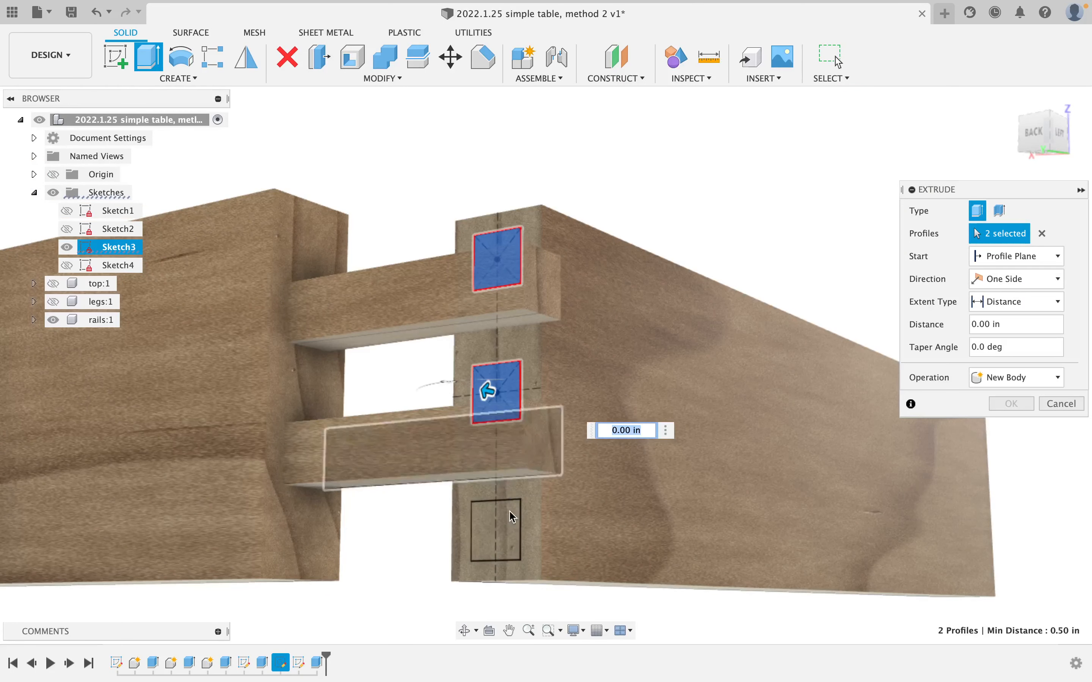
pyautogui.click(517, 551)
pyautogui.click(1026, 302)
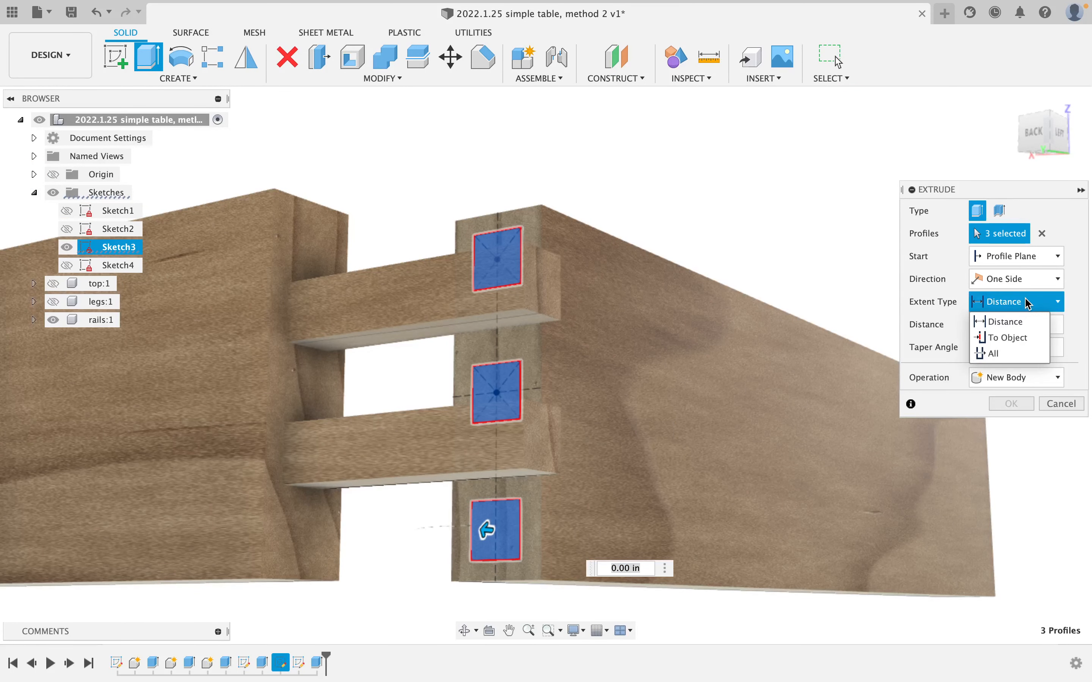
pyautogui.click(1007, 338)
pyautogui.click(53, 301)
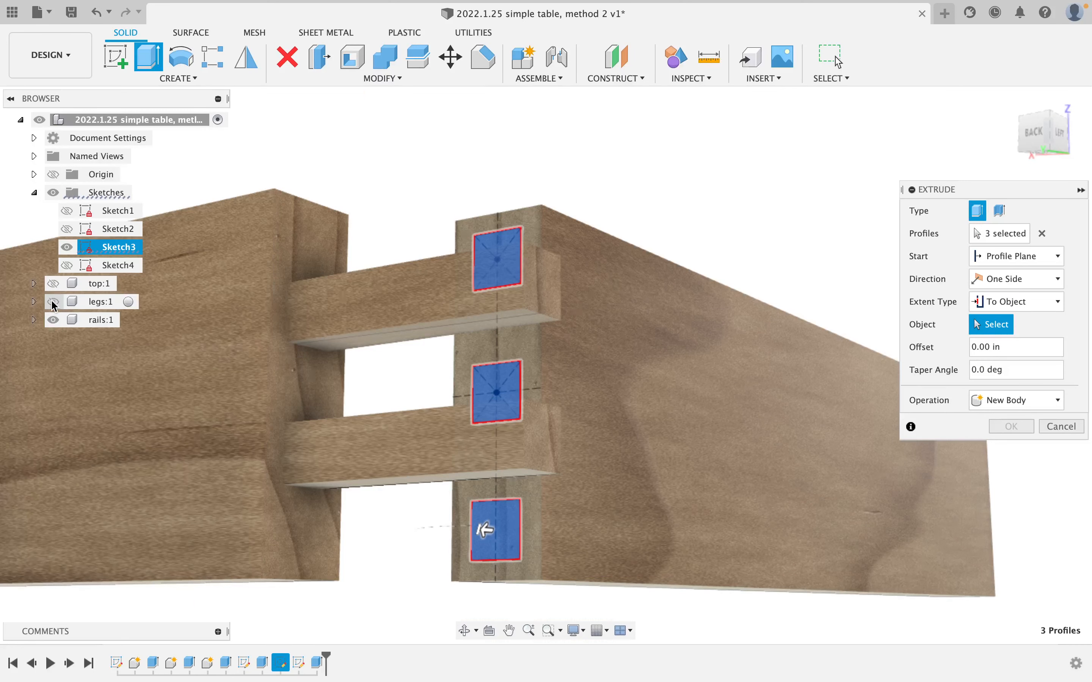
pyautogui.click(361, 302)
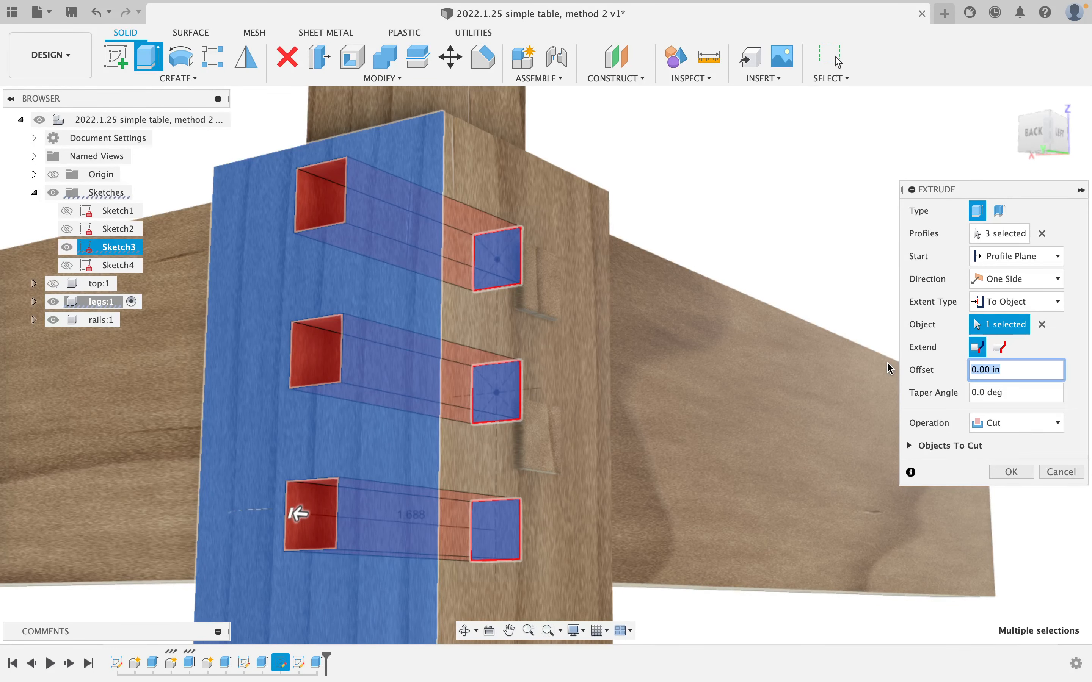
# Set the three-square extrusion to Join, hide the legs, and complete the three tenons on the rail
pyautogui.click(1010, 419)
pyautogui.click(995, 445)
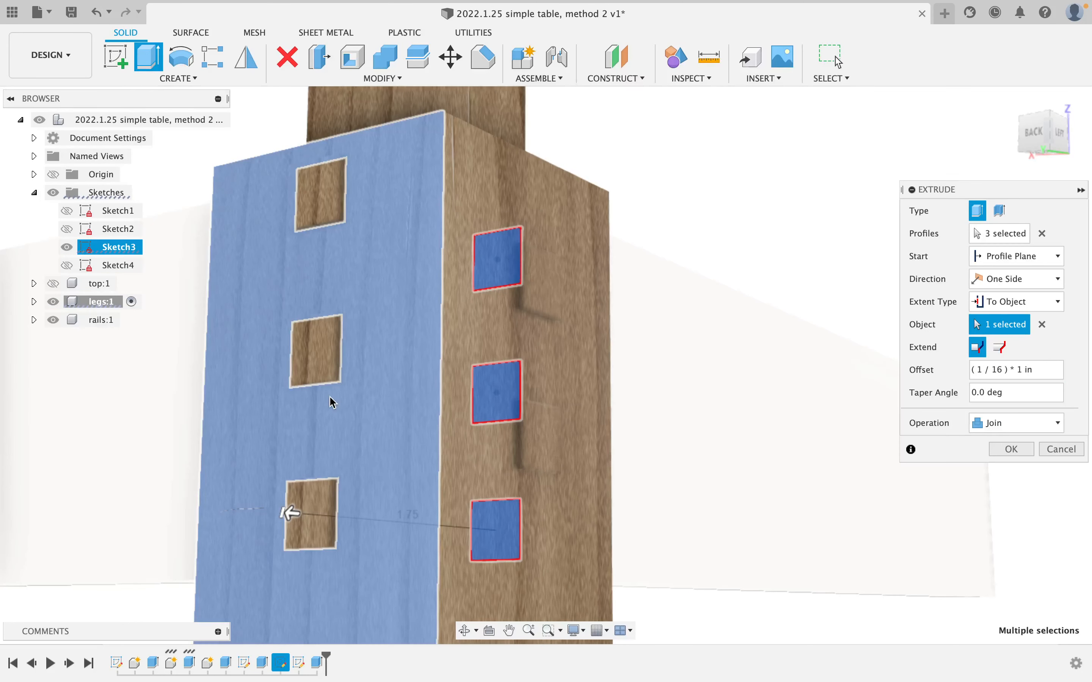
pyautogui.click(54, 301)
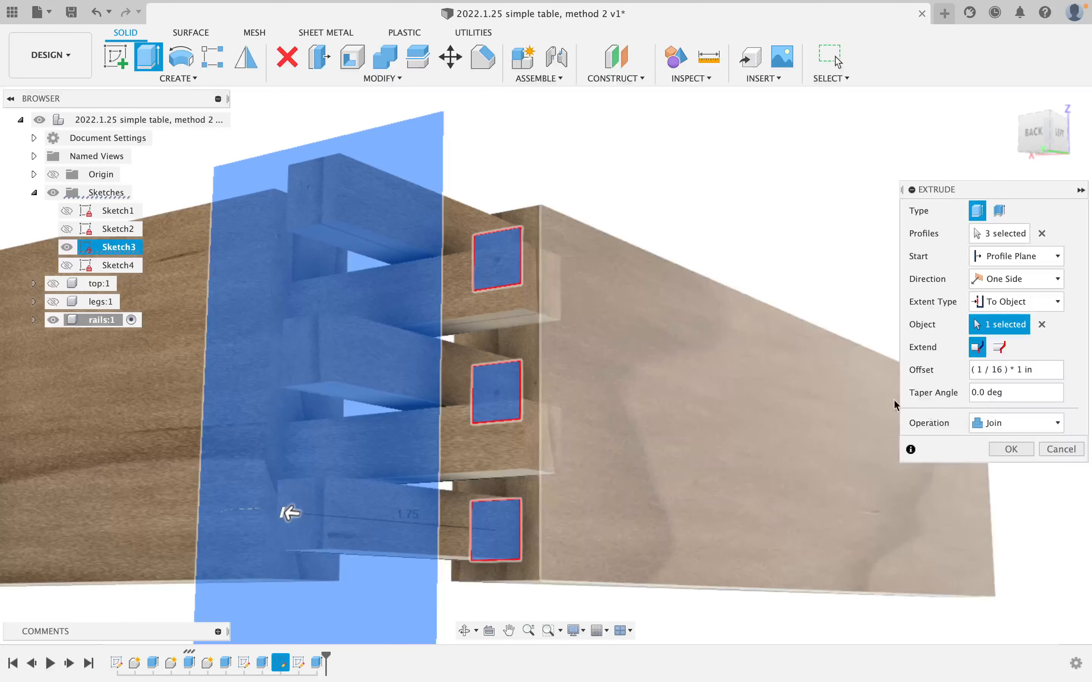
pyautogui.click(1011, 449)
# Show the legs and cut the leg body with both tenoned rails using Combine, keeping the tool bodies
pyautogui.scroll(-5, 554, 387)
pyautogui.keyDown('shift'); pyautogui.moveTo(554, 387); pyautogui.dragTo(494, 402, button='middle'); pyautogui.keyUp('shift')
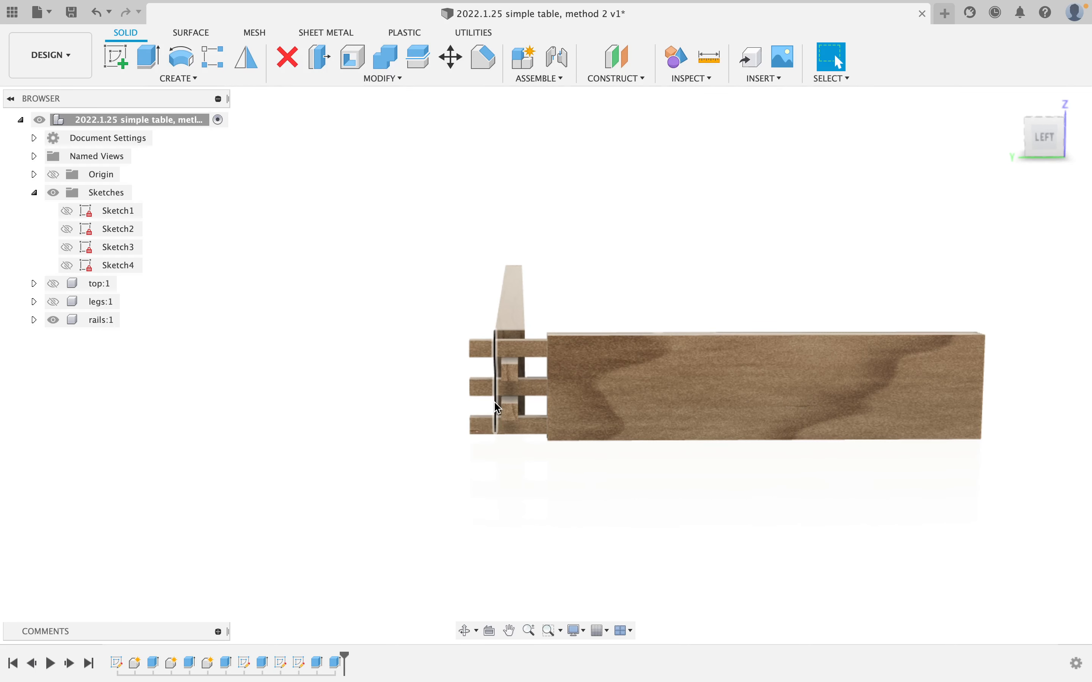
pyautogui.click(386, 57)
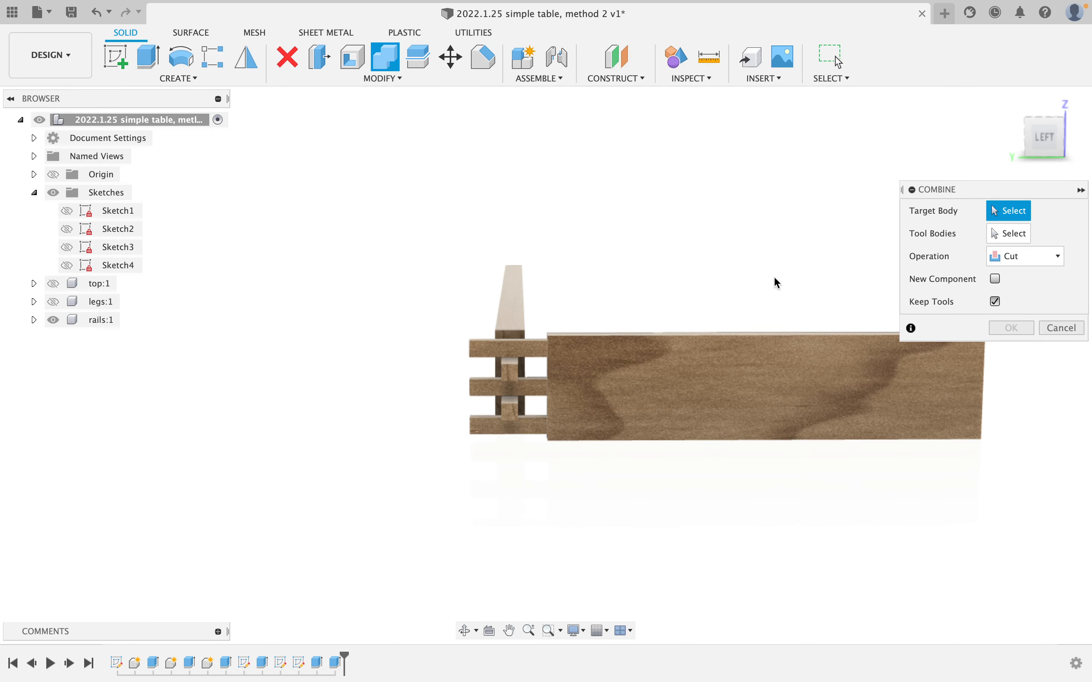
pyautogui.click(53, 302)
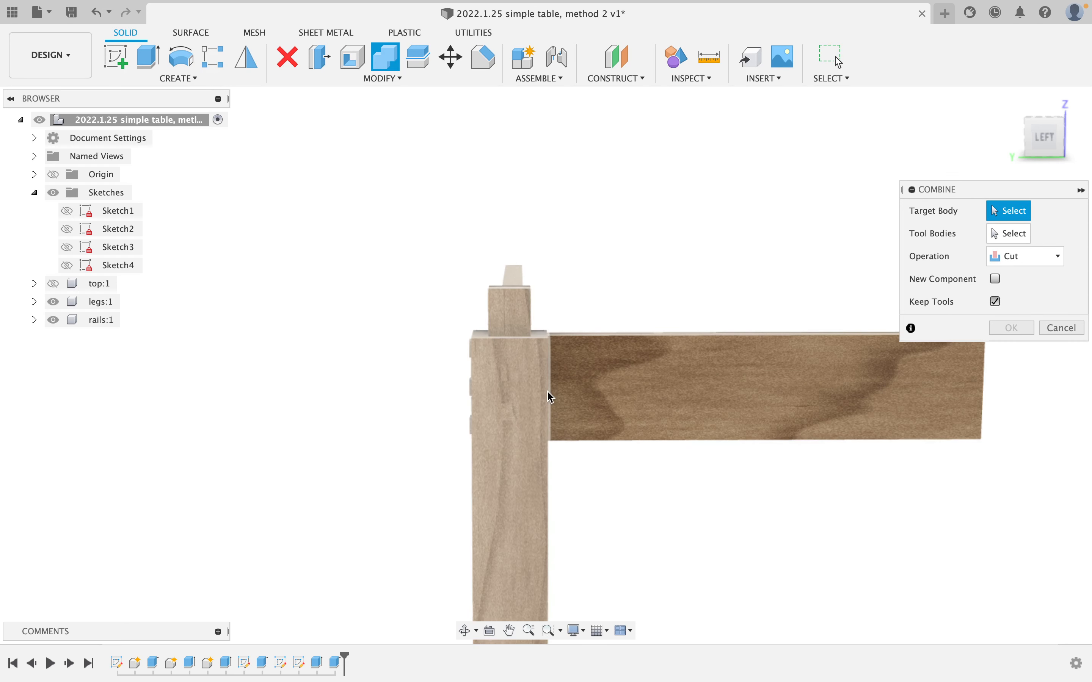
pyautogui.click(536, 465)
pyautogui.click(655, 391)
pyautogui.click(515, 277)
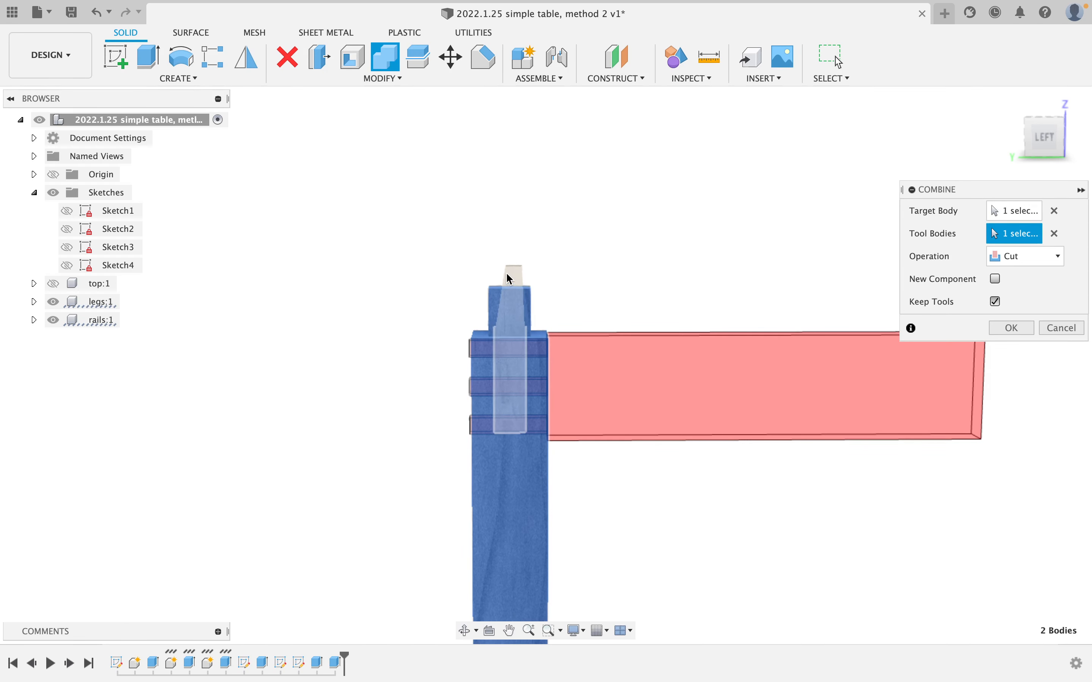
pyautogui.click(1011, 328)
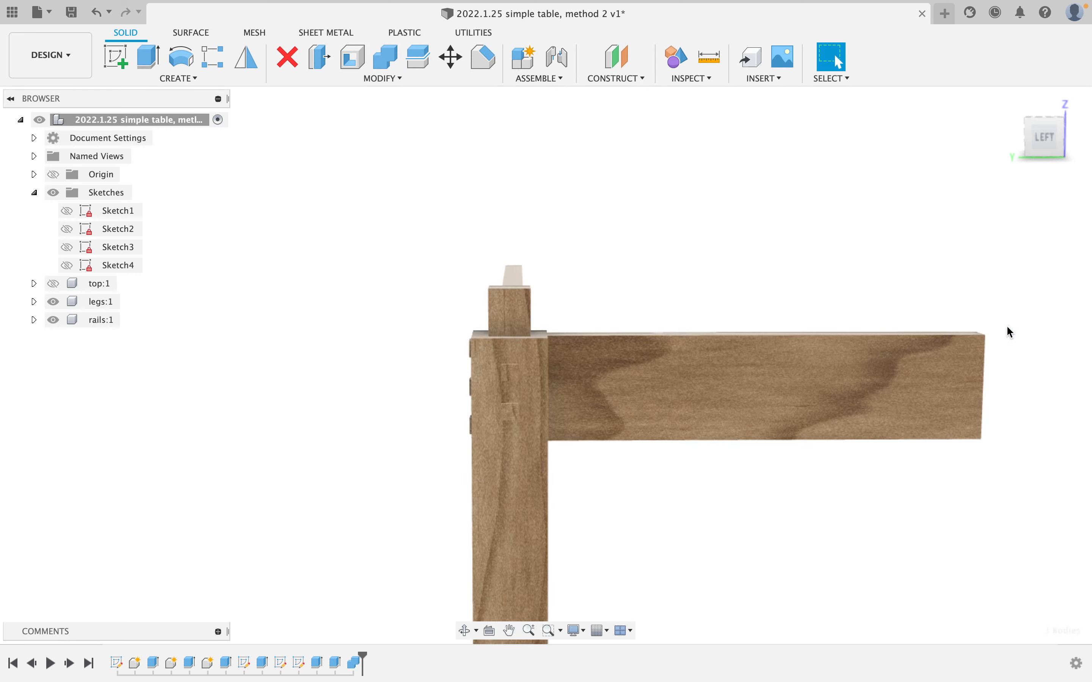
# Hide the rails to inspect the mortises cut through the leg, and show the rails again
pyautogui.click(53, 320)
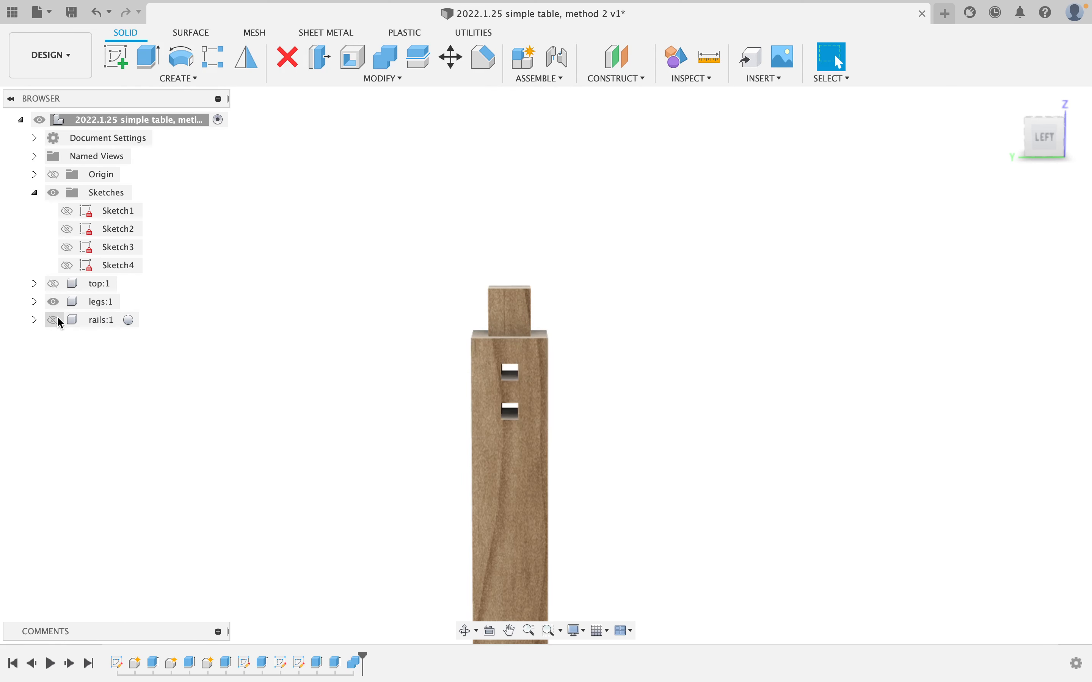
pyautogui.moveTo(505, 358)
pyautogui.keyDown('shift'); pyautogui.mouseDown(button='middle')
pyautogui.moveTo(561, 290)
pyautogui.moveTo(577, 312)
pyautogui.moveTo(573, 332)
pyautogui.moveTo(505, 351)
pyautogui.moveTo(455, 329)
pyautogui.moveTo(470, 379)
pyautogui.moveTo(517, 349)
pyautogui.mouseUp(button='middle'); pyautogui.keyUp('shift')
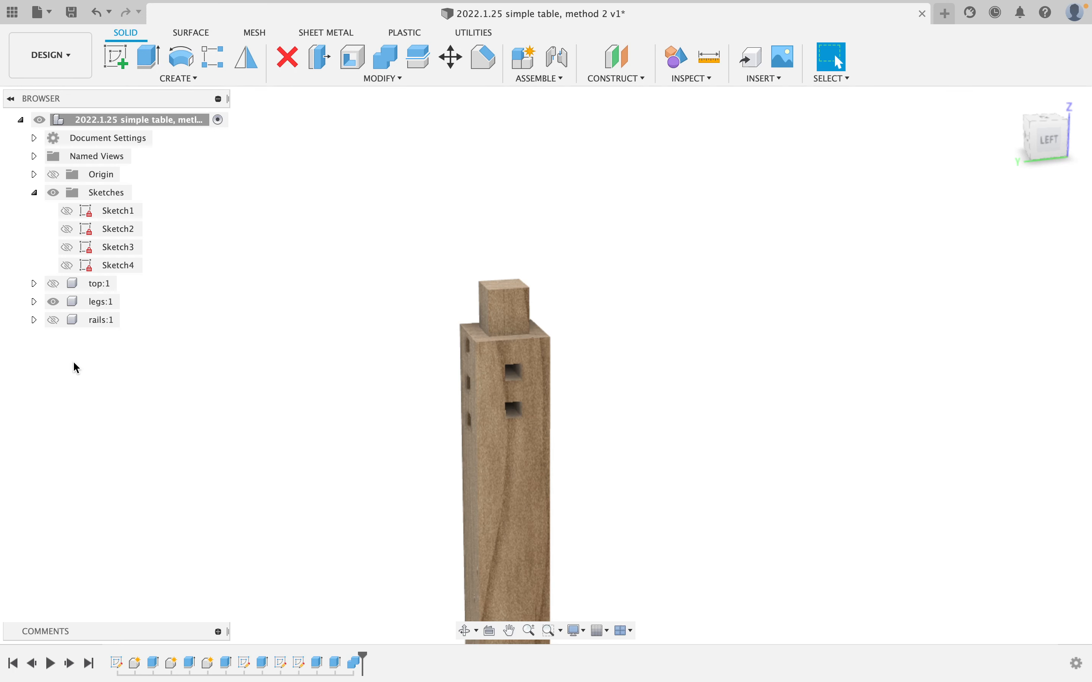
pyautogui.click(54, 320)
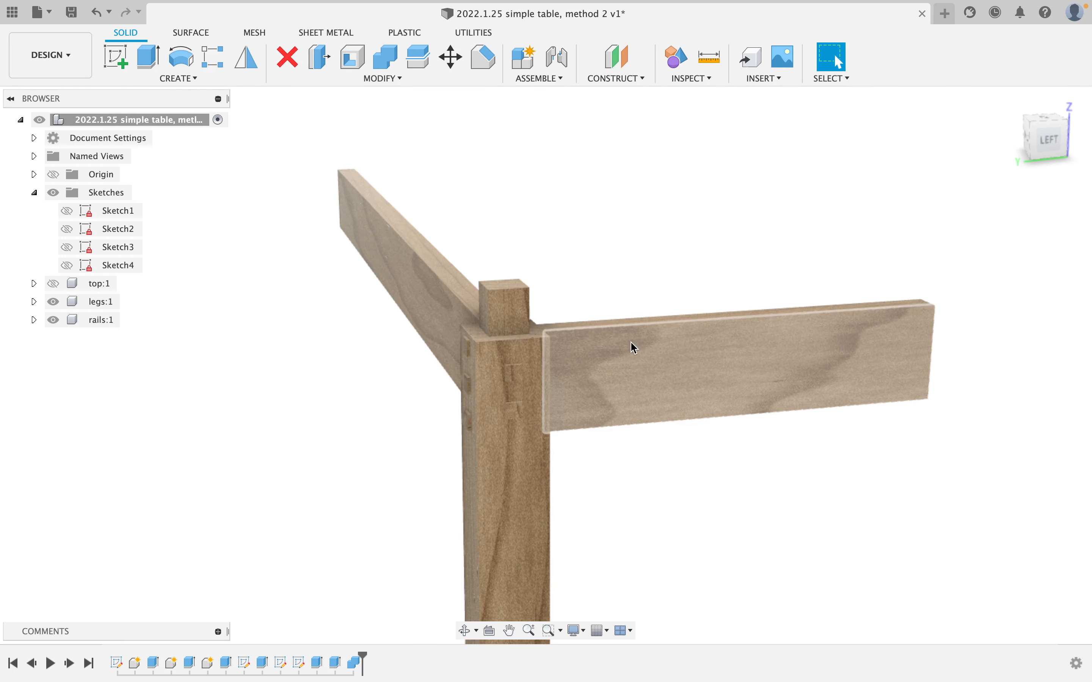
# Show the tabletop component and view the table from underneath
pyautogui.scroll(-3, 523, 334)
pyautogui.keyDown('shift'); pyautogui.moveTo(536, 341); pyautogui.dragTo(510, 347, button='middle'); pyautogui.keyUp('shift')
pyautogui.scroll(-7, 511, 403)
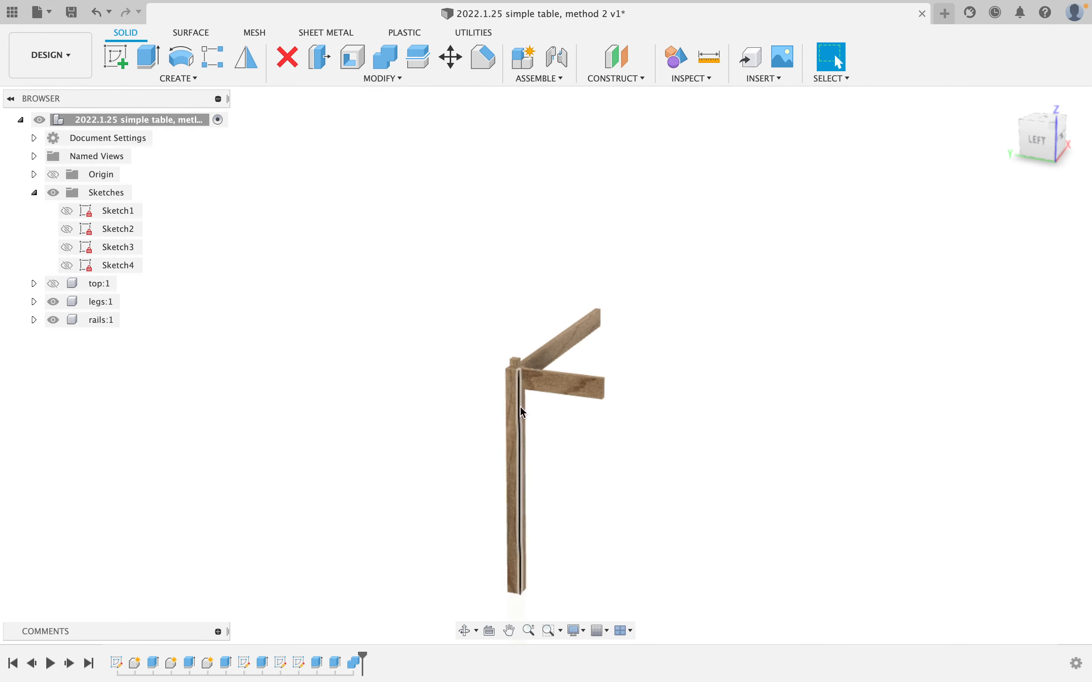
pyautogui.moveTo(588, 426); pyautogui.dragTo(395, 520, button='middle')
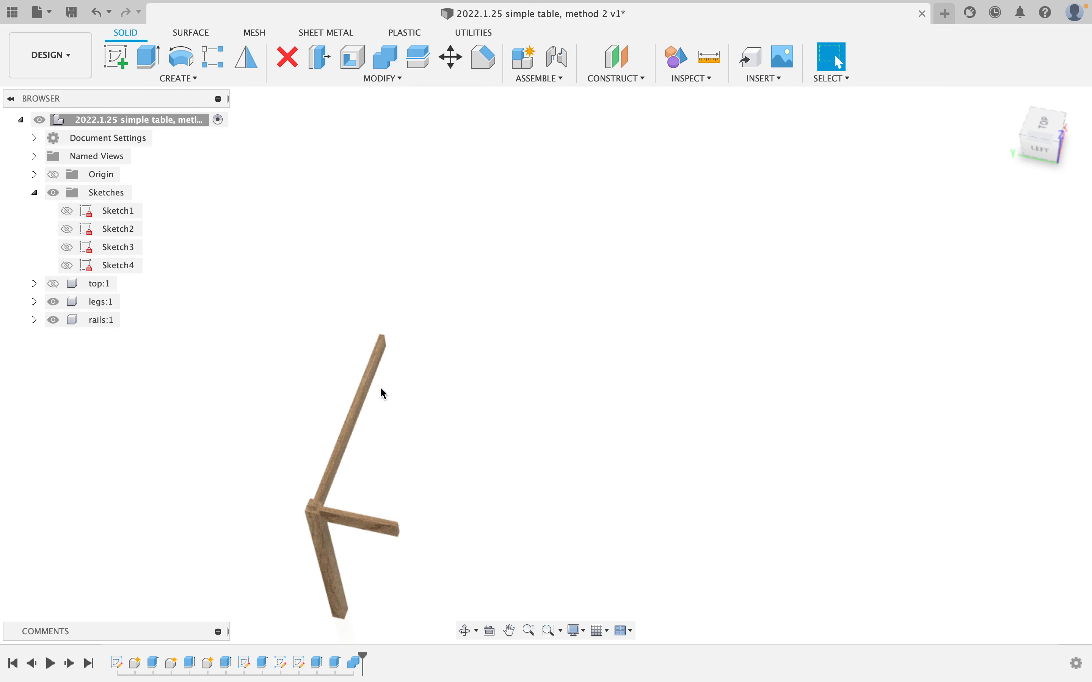
pyautogui.click(54, 283)
pyautogui.keyDown('shift'); pyautogui.moveTo(489, 488); pyautogui.dragTo(406, 368, button='middle'); pyautogui.keyUp('shift')
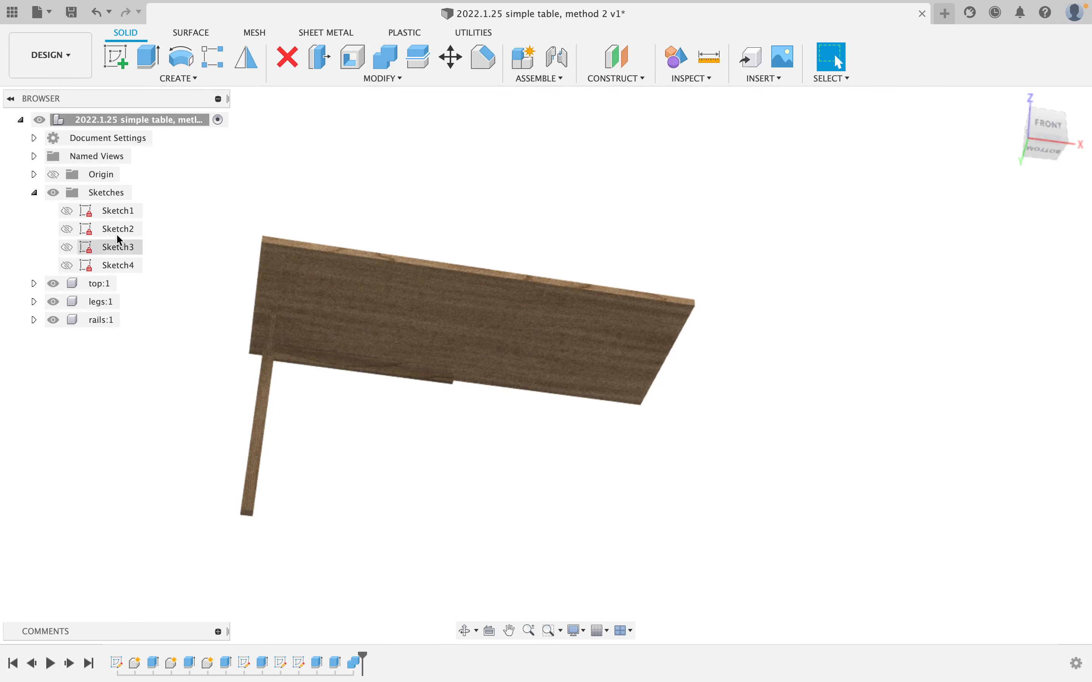
# Open Sketch1 with the tabletop, leg and rail outlines for editing and start the Line tool near the leg-rail corner
pyautogui.rightClick(105, 214)
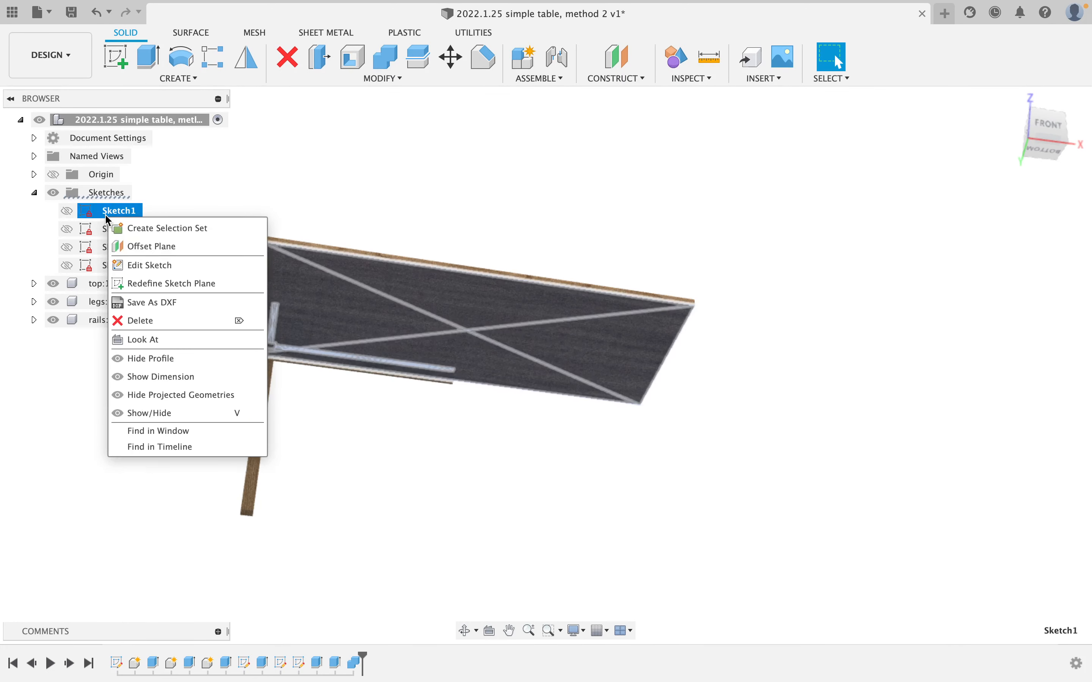
pyautogui.click(154, 261)
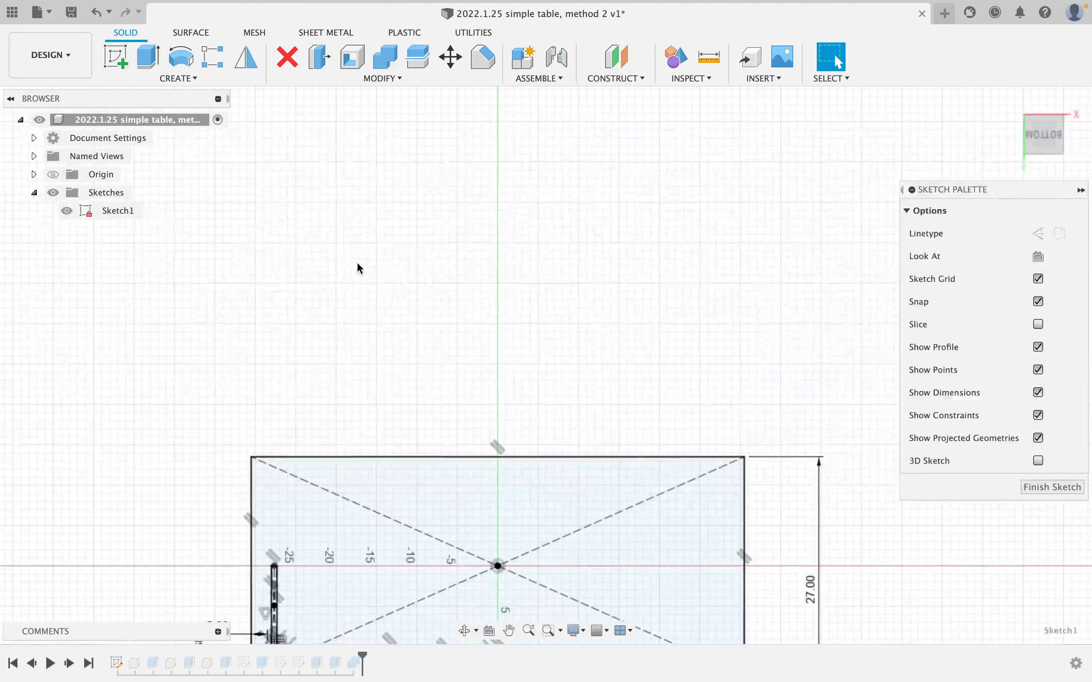
pyautogui.moveTo(394, 356); pyautogui.dragTo(408, 209, button='middle')
pyautogui.scroll(4, 420, 234)
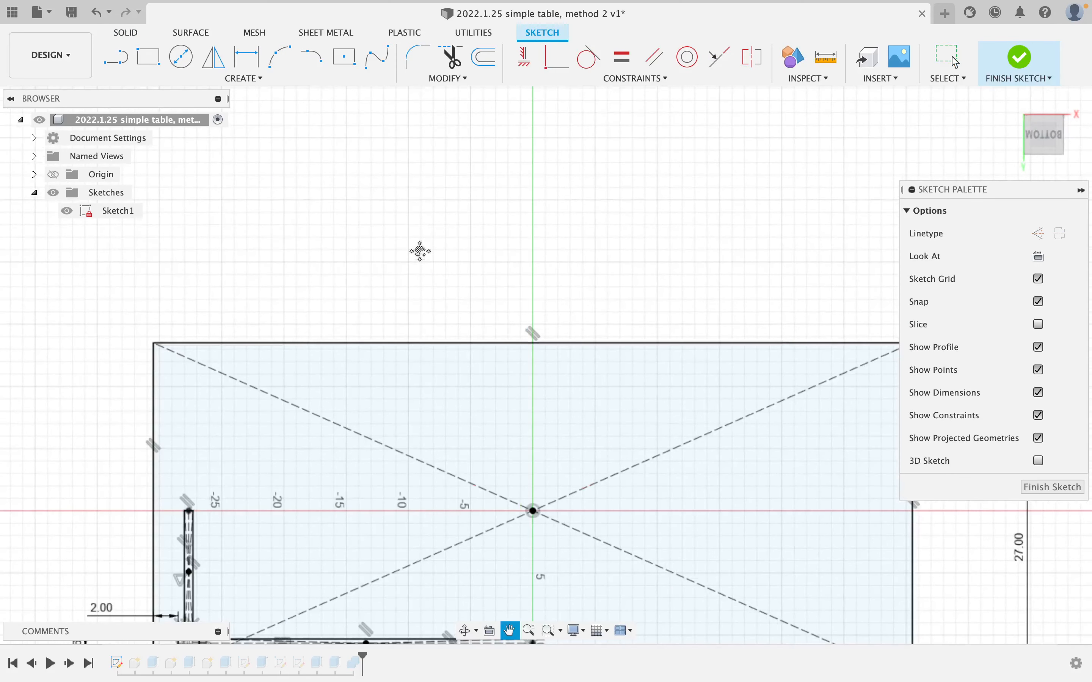
pyautogui.moveTo(419, 250); pyautogui.dragTo(412, 100, button='middle')
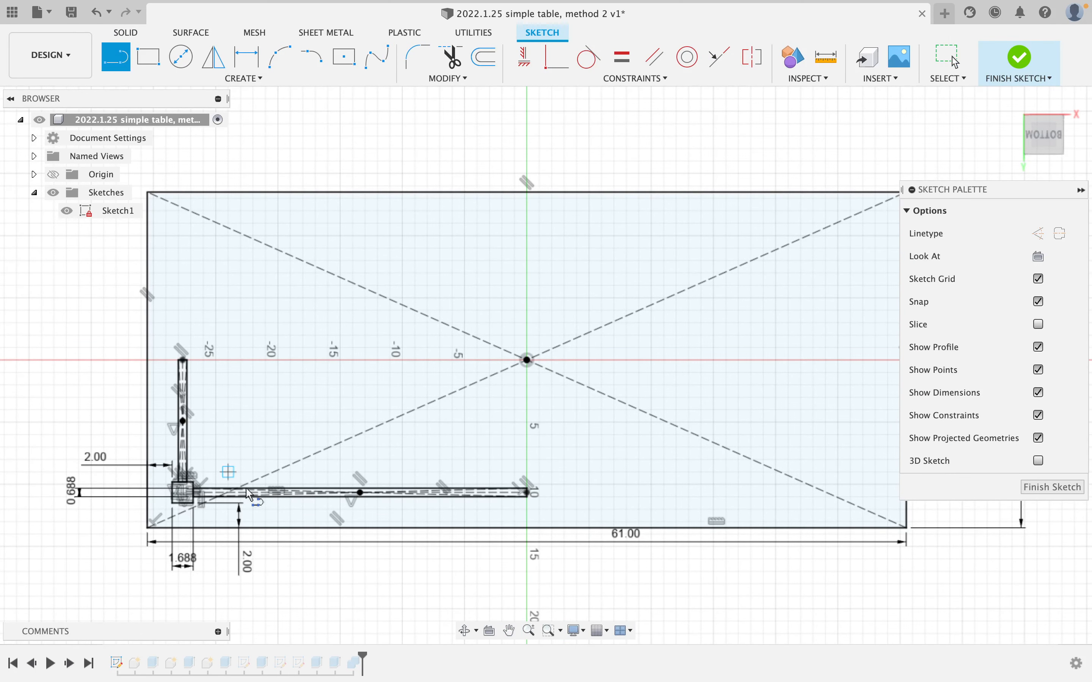
pyautogui.scroll(8, 212, 495)
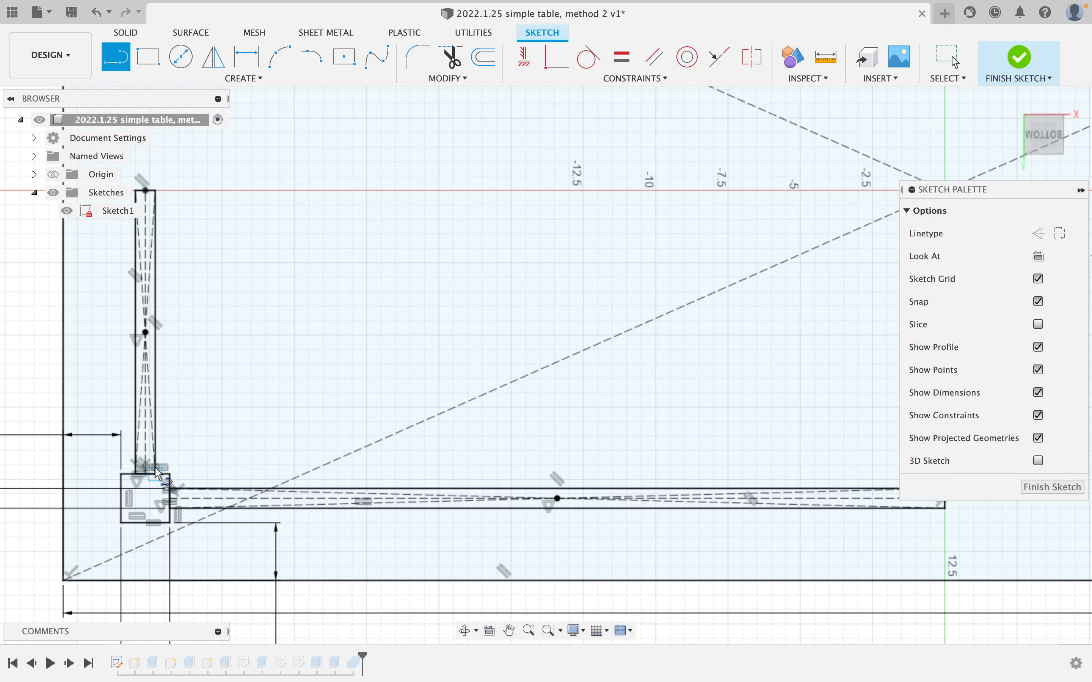
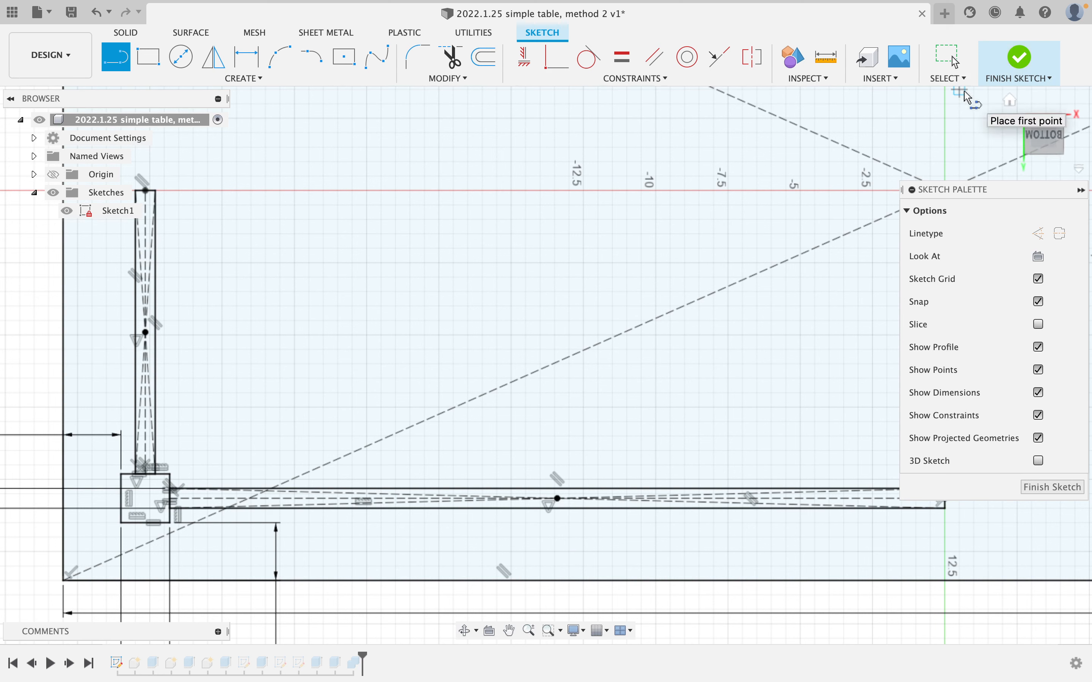
# Finish the sketch and mirror the leg body across the XZ origin plane as a new body
pyautogui.click(1021, 57)
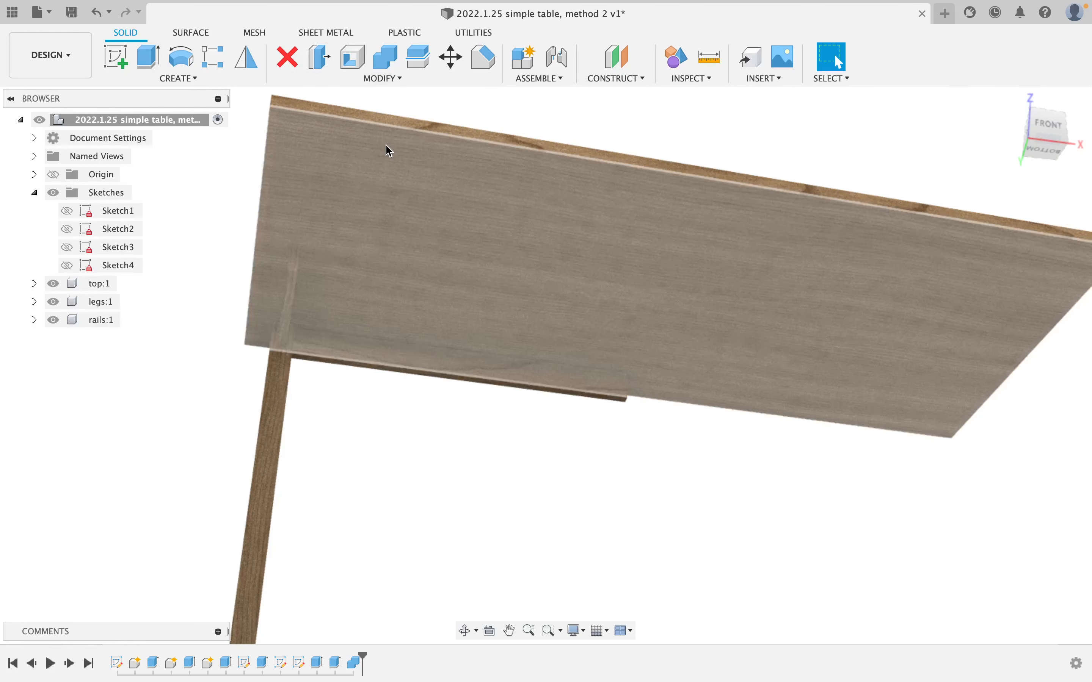
pyautogui.keyDown('shift'); pyautogui.moveTo(385, 149); pyautogui.dragTo(405, 177, button='middle'); pyautogui.keyUp('shift')
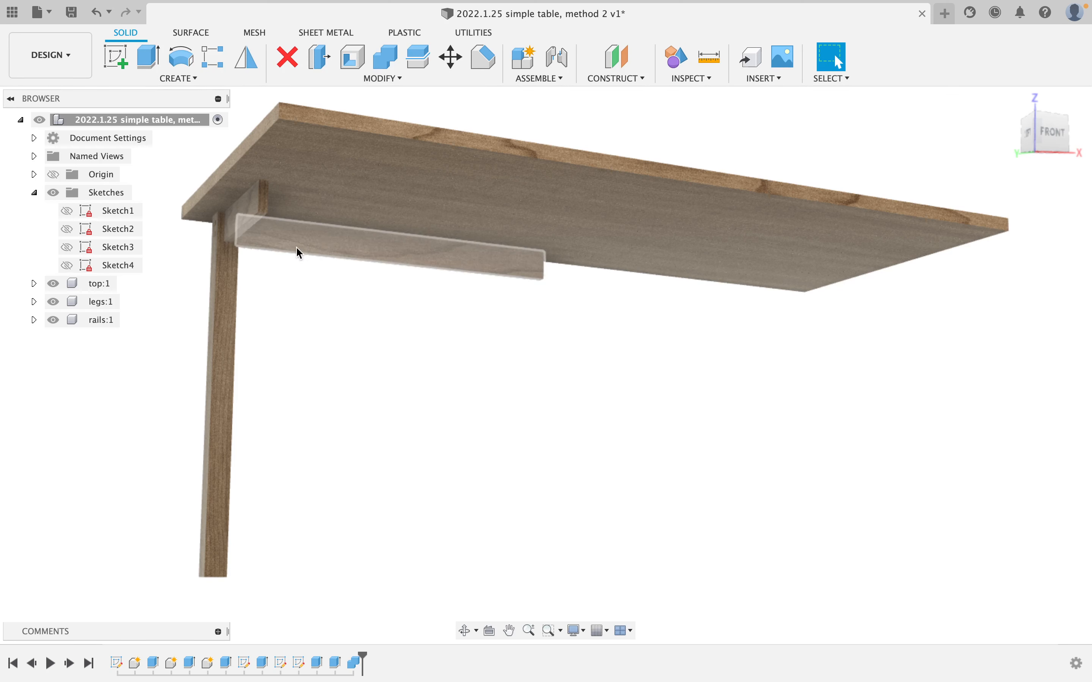
pyautogui.click(249, 54)
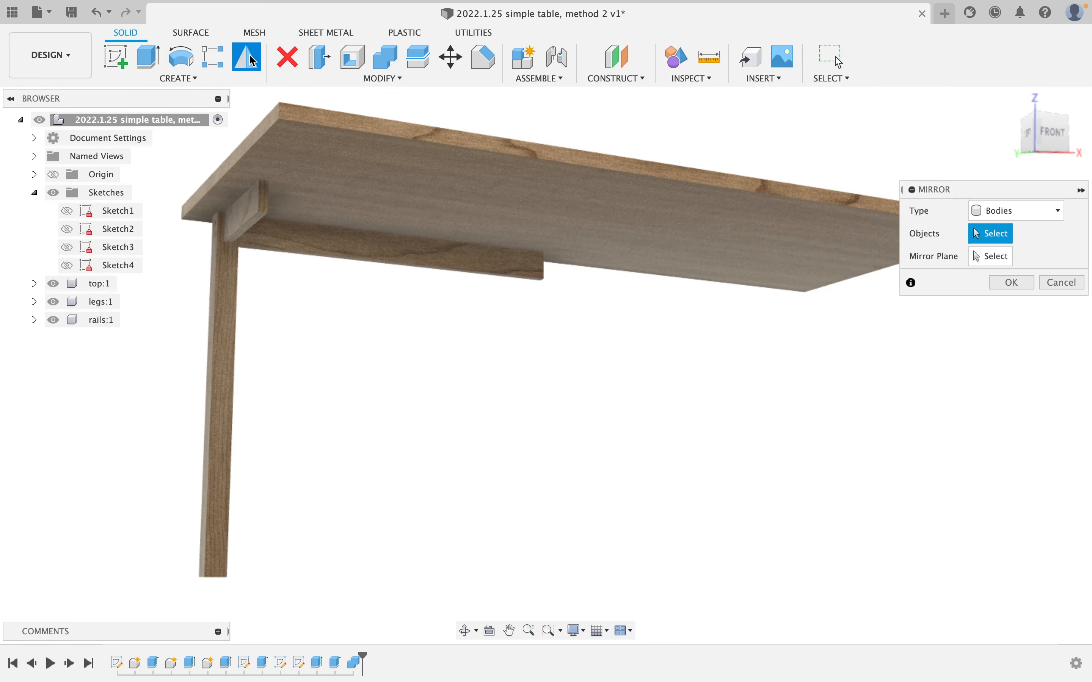
pyautogui.click(229, 290)
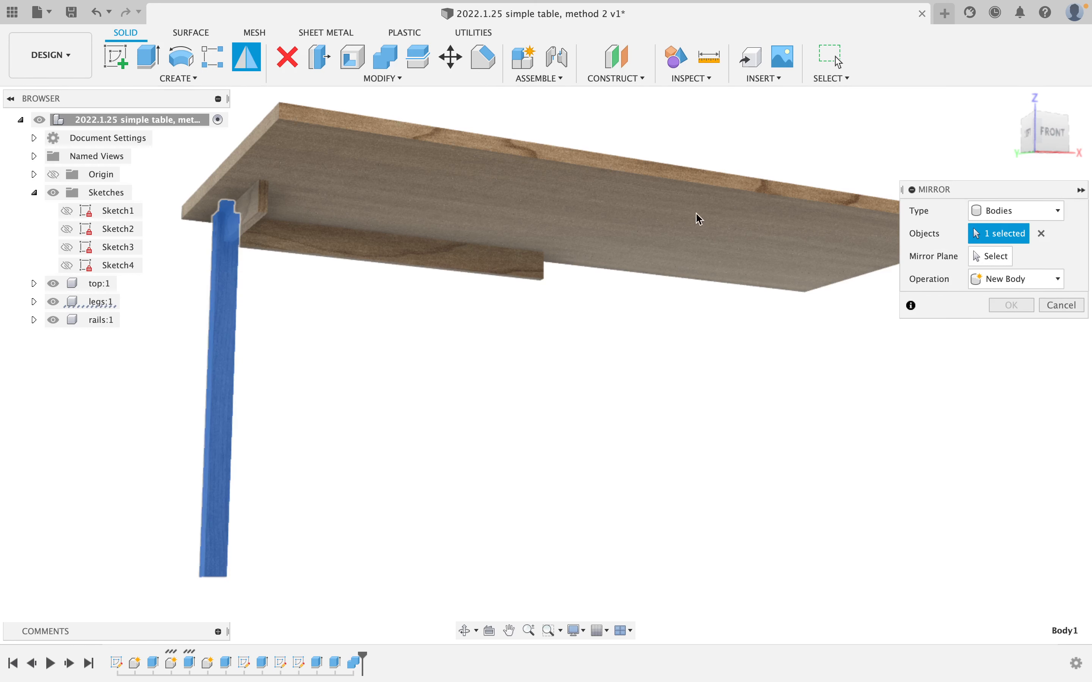
pyautogui.click(996, 265)
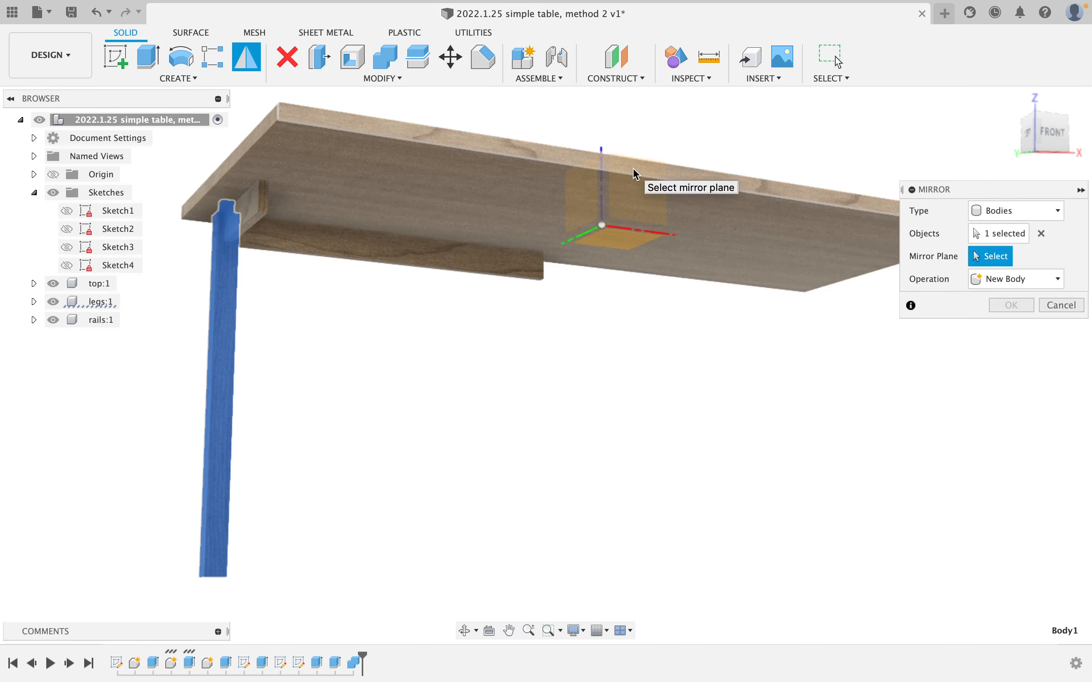
pyautogui.keyDown('shift'); pyautogui.moveTo(633, 168); pyautogui.dragTo(643, 211, button='middle'); pyautogui.keyUp('shift')
pyautogui.click(634, 186)
pyautogui.press('Return')
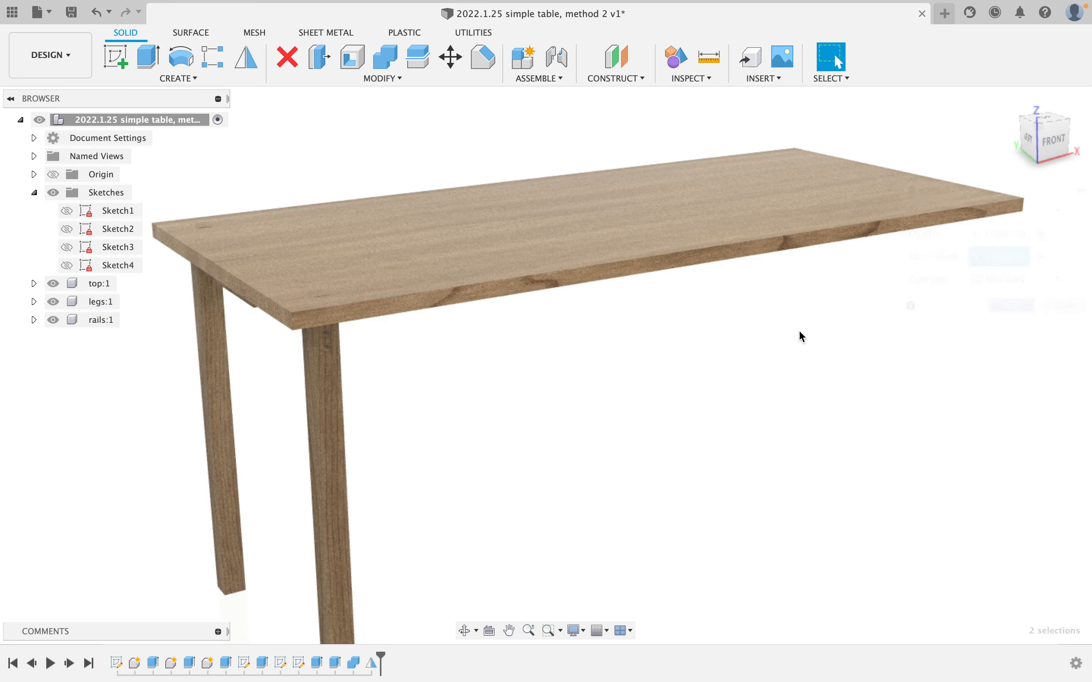
# Mirror both leg bodies across the YZ origin plane to the other end of the table as new bodies
pyautogui.rightClick(770, 333)
pyautogui.click(783, 291)
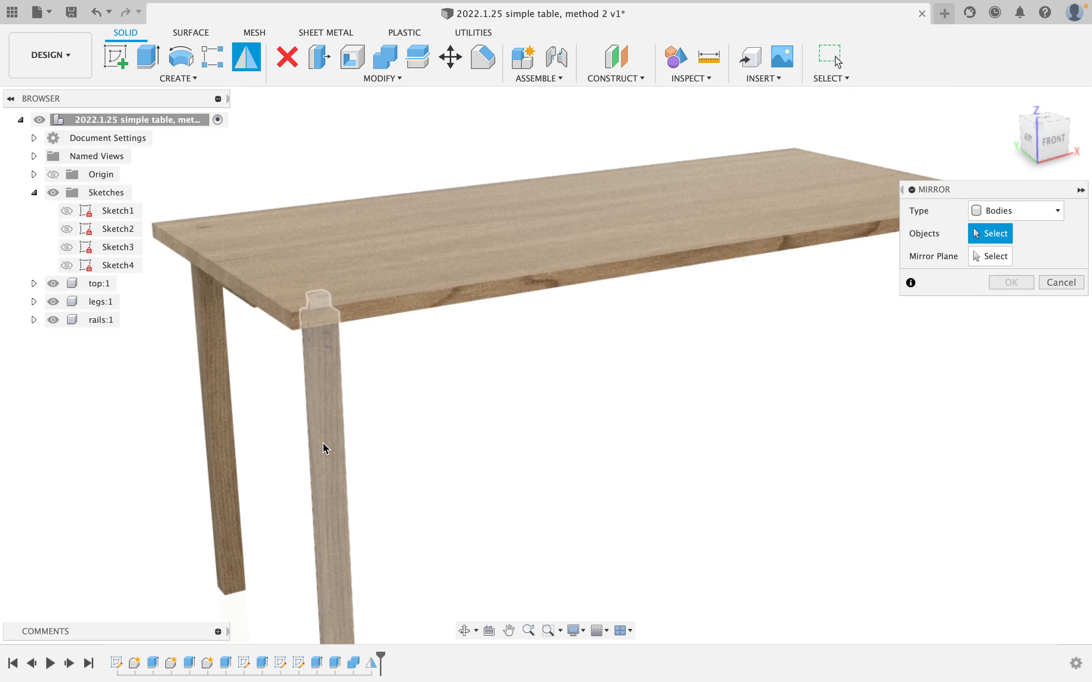
pyautogui.click(322, 442)
pyautogui.click(233, 422)
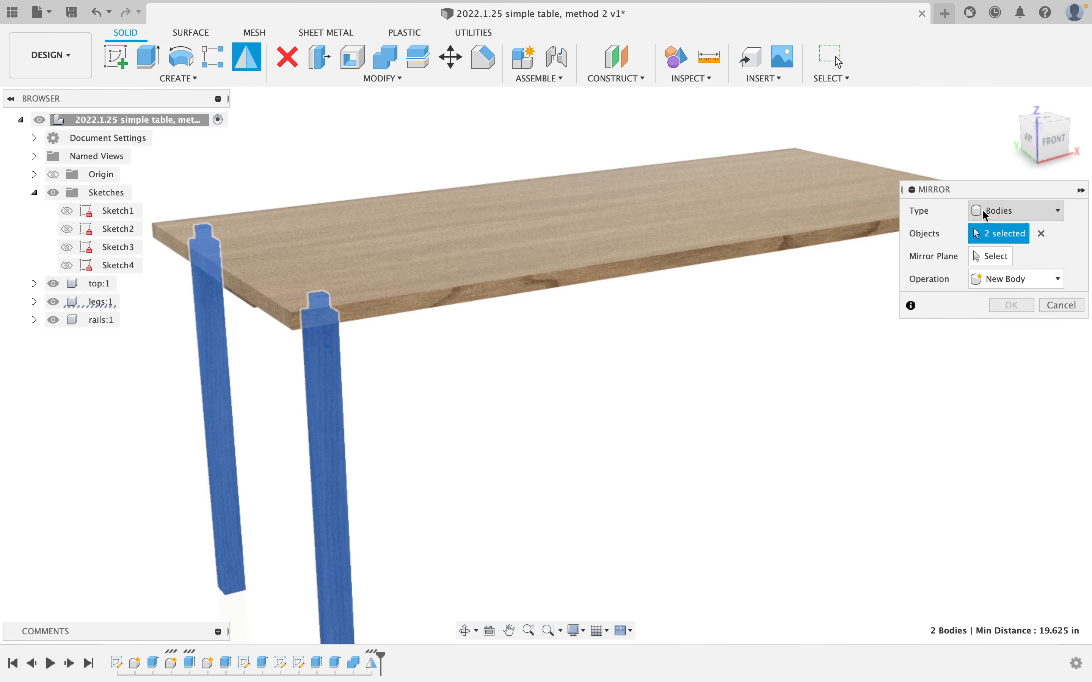
pyautogui.click(992, 258)
pyautogui.click(594, 160)
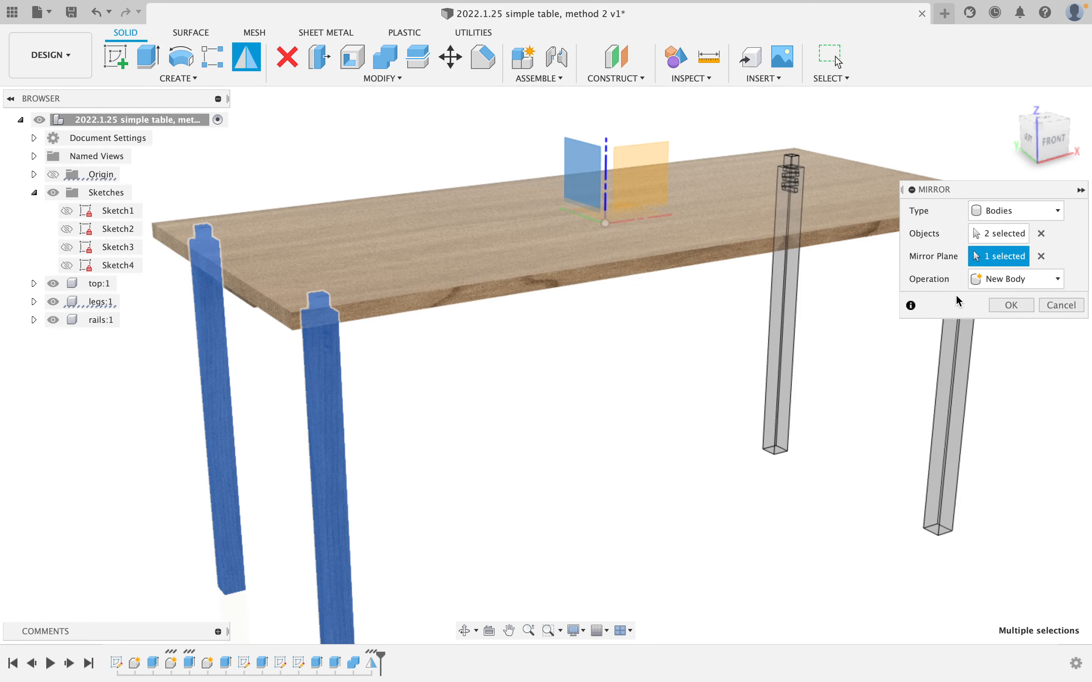
pyautogui.click(993, 306)
# Mirror the long half-rail body across the YZ origin plane so it spans between the two legs
pyautogui.keyDown('shift'); pyautogui.moveTo(821, 302); pyautogui.dragTo(803, 180, button='middle'); pyautogui.keyUp('shift')
pyautogui.keyDown('shift'); pyautogui.moveTo(738, 216); pyautogui.dragTo(823, 270, button='middle'); pyautogui.keyUp('shift')
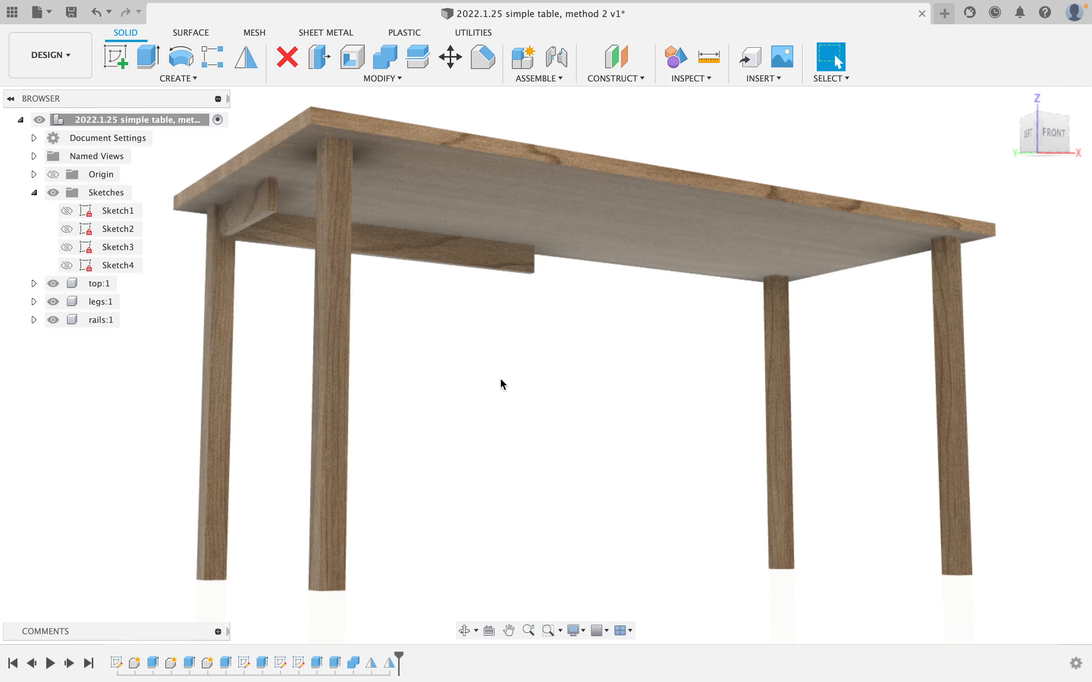
pyautogui.rightClick(500, 377)
pyautogui.click(501, 334)
pyautogui.click(457, 269)
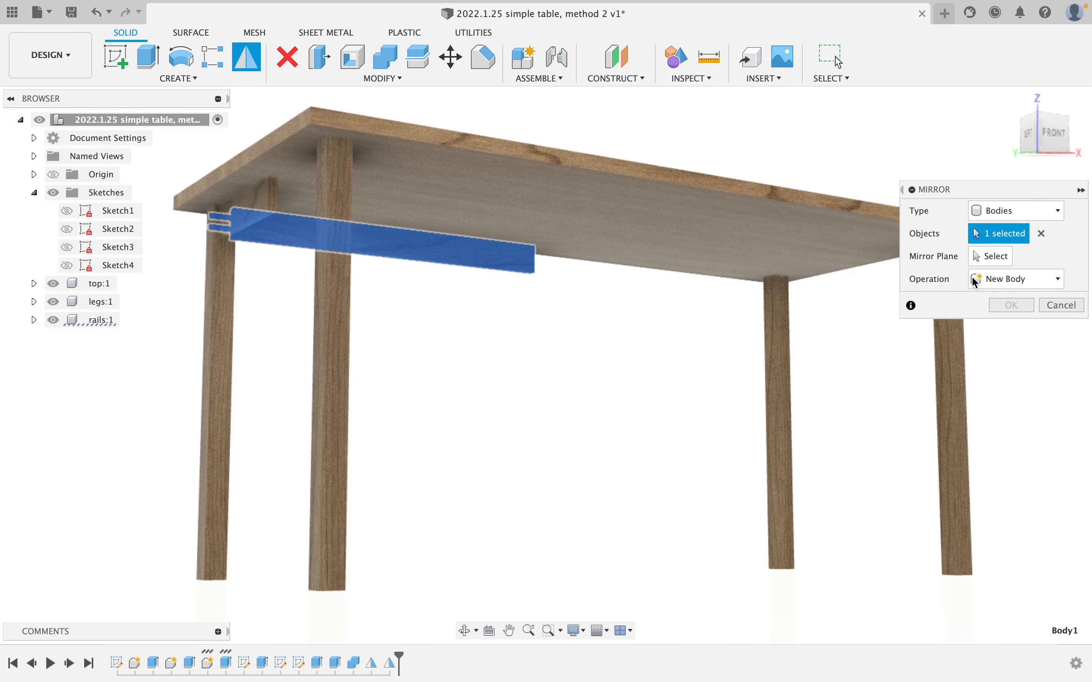
pyautogui.click(978, 259)
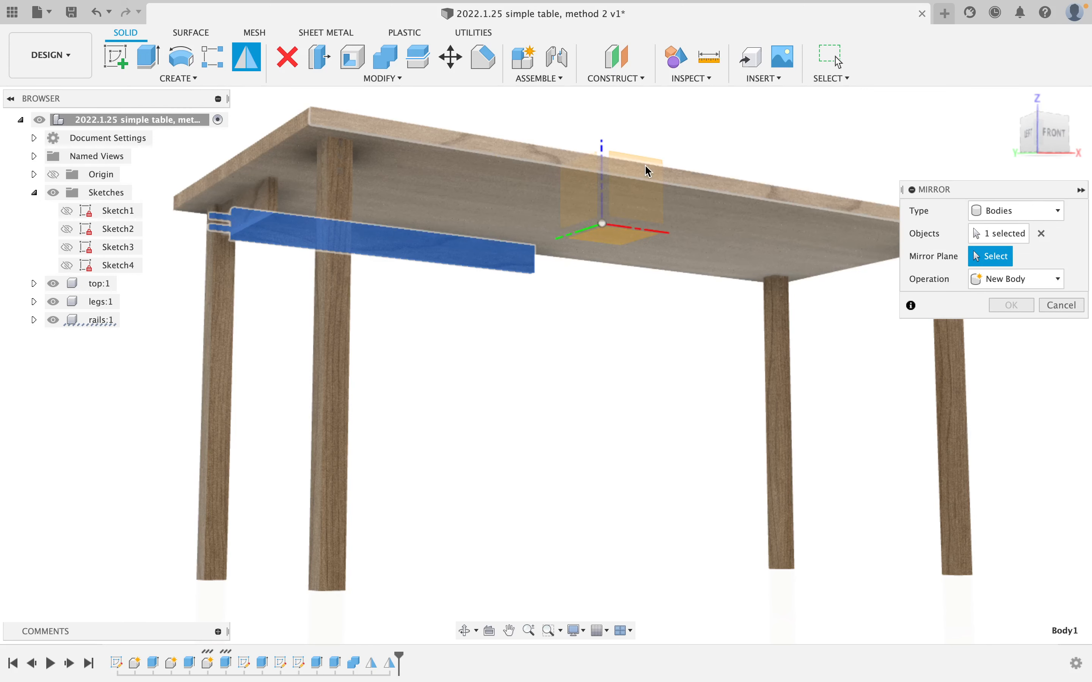
pyautogui.keyDown('shift'); pyautogui.moveTo(645, 171); pyautogui.dragTo(608, 182, button='middle'); pyautogui.keyUp('shift')
pyautogui.click(609, 183)
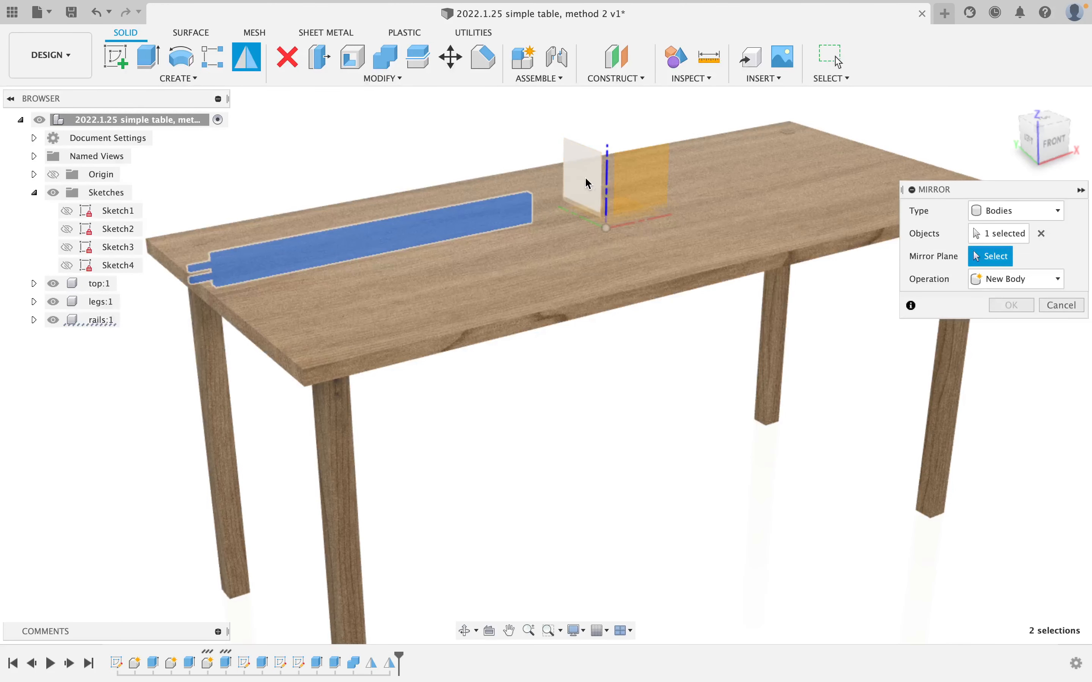
pyautogui.click(1012, 306)
# Mirror the full-length long rail across the XZ origin plane to the front of the table as a new body
pyautogui.keyDown('shift'); pyautogui.moveTo(717, 339); pyautogui.dragTo(694, 296, button='middle'); pyautogui.keyUp('shift')
pyautogui.rightClick(631, 342)
pyautogui.click(620, 292)
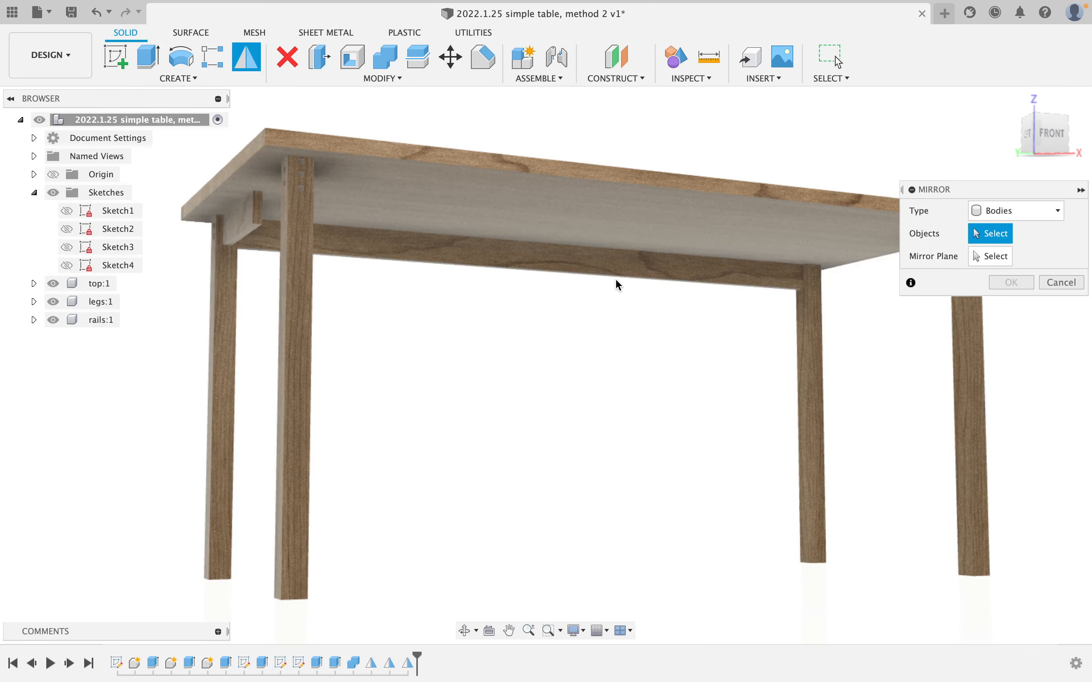
pyautogui.click(615, 277)
pyautogui.click(970, 261)
pyautogui.keyDown('shift'); pyautogui.moveTo(629, 261); pyautogui.dragTo(623, 198, button='middle'); pyautogui.keyUp('shift')
pyautogui.click(624, 195)
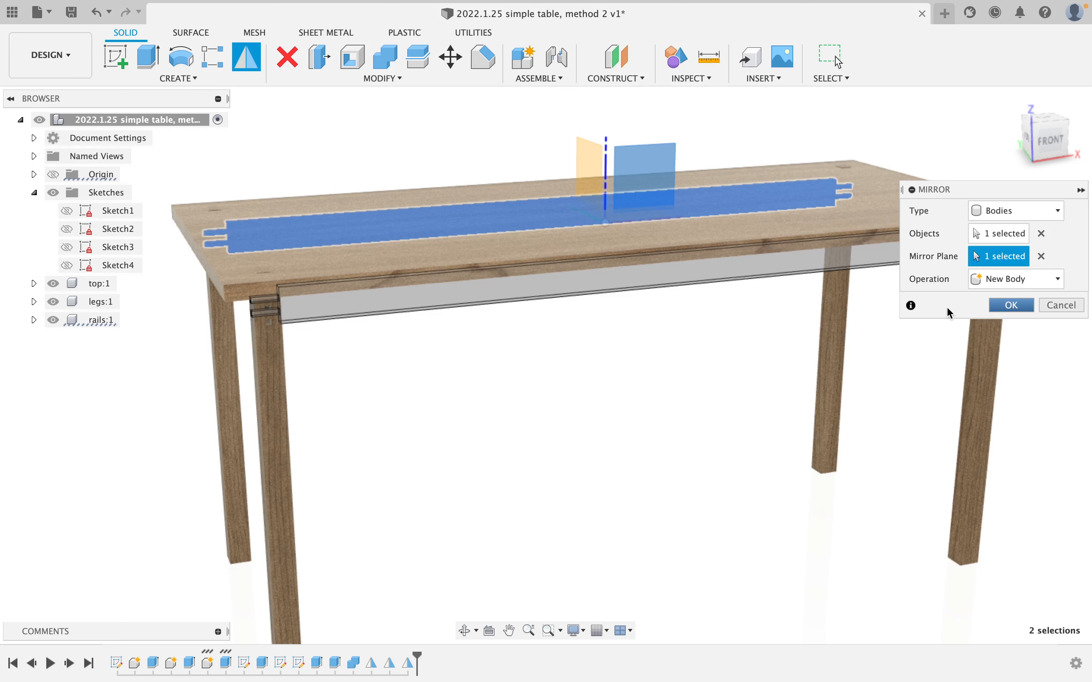
pyautogui.click(1009, 305)
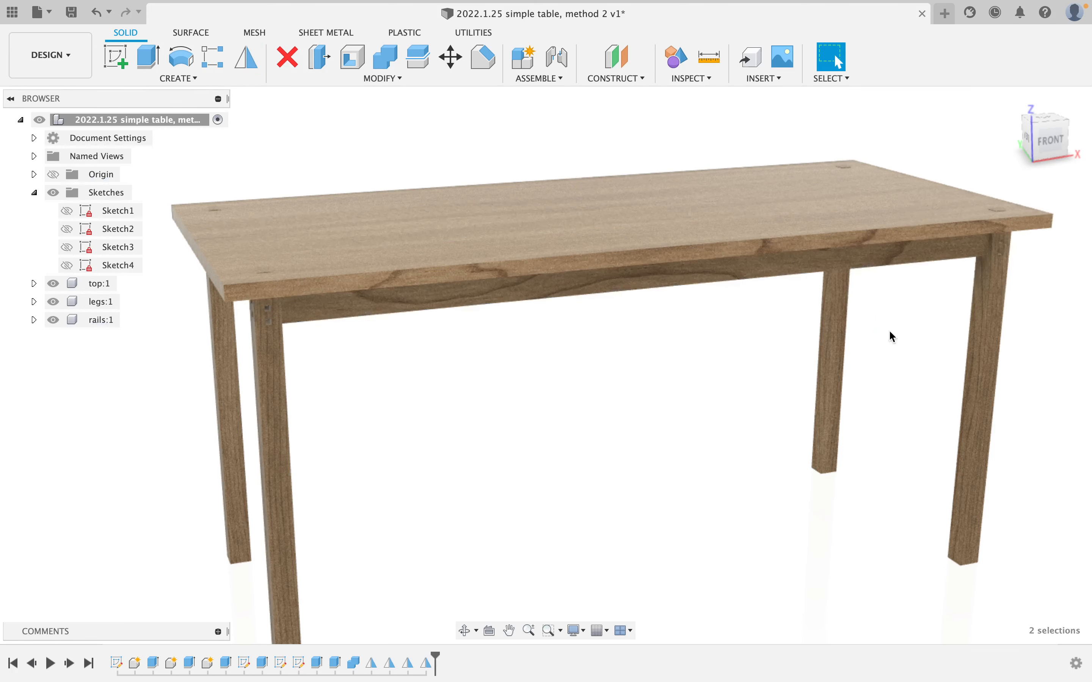
# Mirror the short half-rail body across the XZ origin plane with the Join operation
pyautogui.keyDown('shift'); pyautogui.moveTo(724, 342); pyautogui.dragTo(638, 309, button='middle'); pyautogui.keyUp('shift')
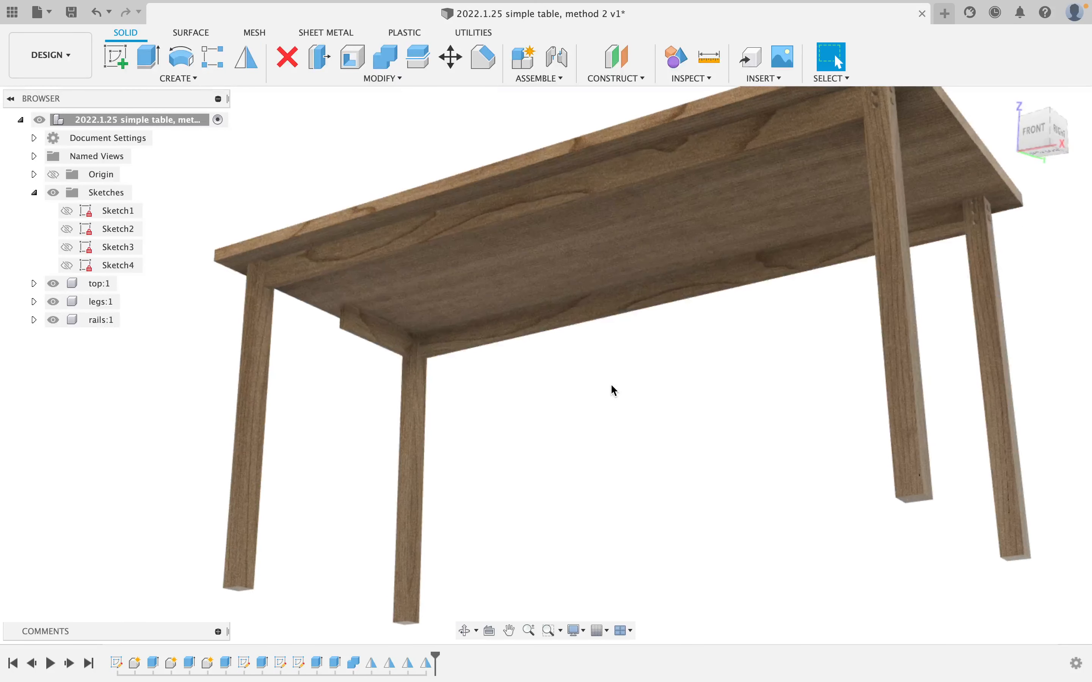
pyautogui.rightClick(612, 386)
pyautogui.click(610, 345)
pyautogui.click(382, 347)
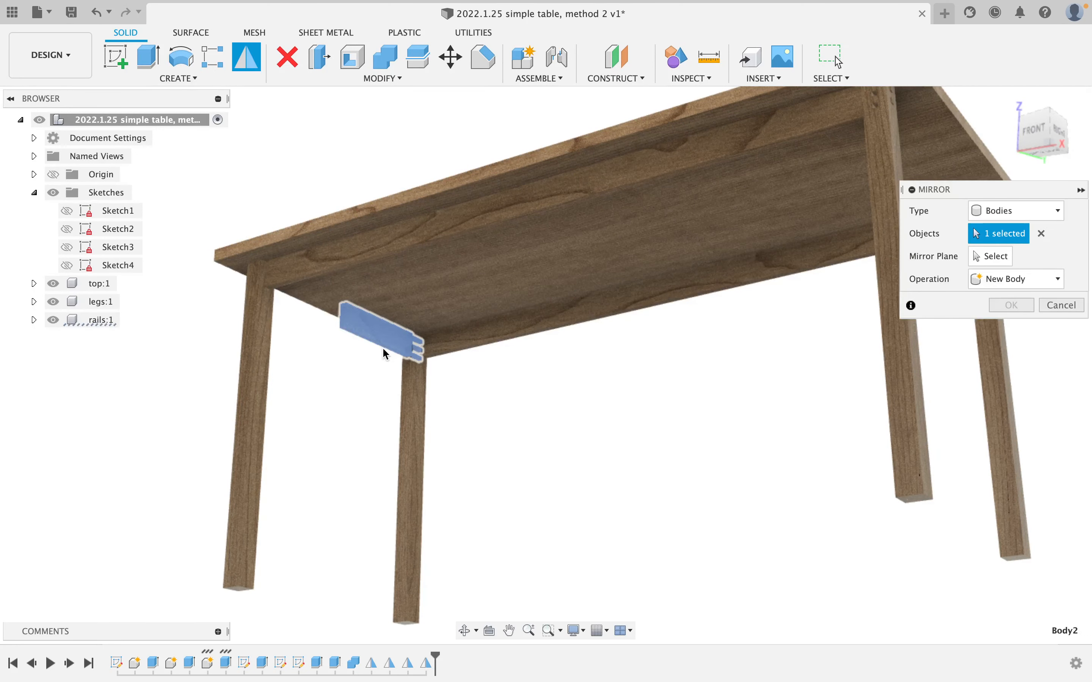
pyautogui.click(972, 259)
pyautogui.keyDown('shift'); pyautogui.moveTo(603, 204); pyautogui.dragTo(614, 215, button='middle'); pyautogui.keyUp('shift')
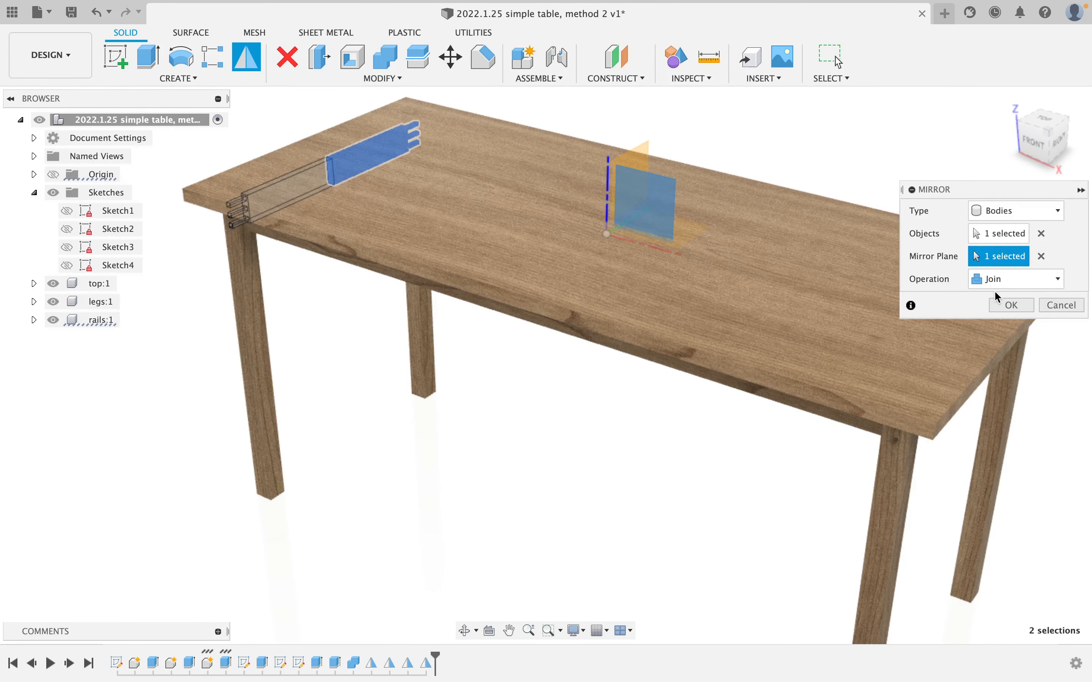
pyautogui.click(1012, 305)
# Mirror the full short rail across the YZ origin plane to the opposite end of the table as a new body
pyautogui.rightClick(565, 400)
pyautogui.click(573, 359)
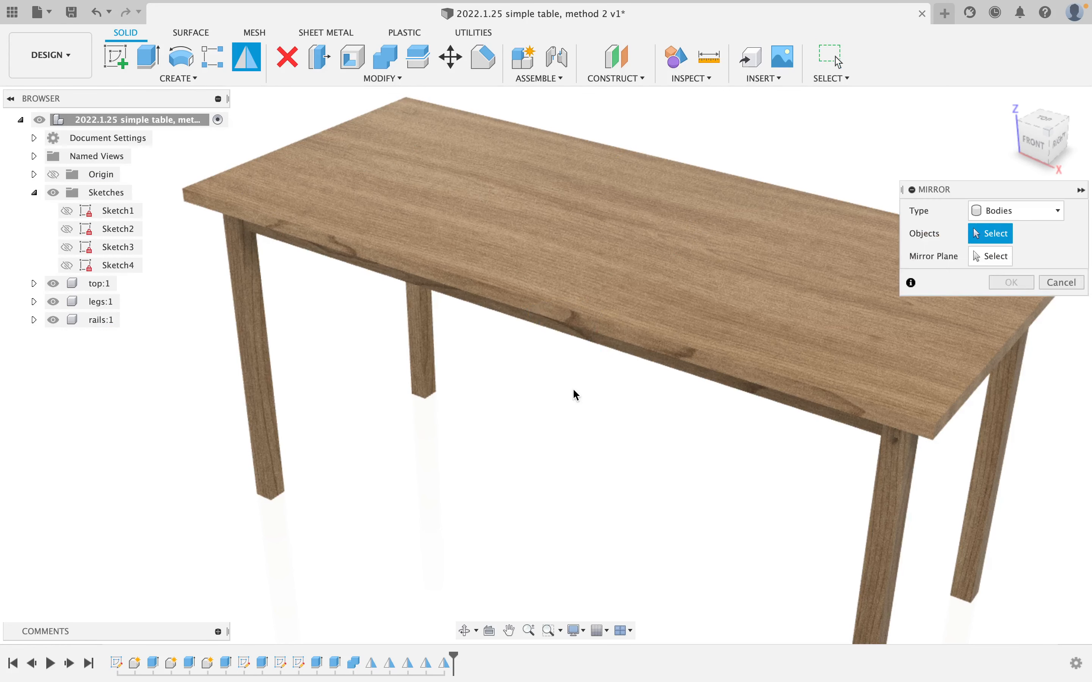
pyautogui.keyDown('shift'); pyautogui.moveTo(572, 388); pyautogui.dragTo(574, 310, button='middle'); pyautogui.keyUp('shift')
pyautogui.click(388, 394)
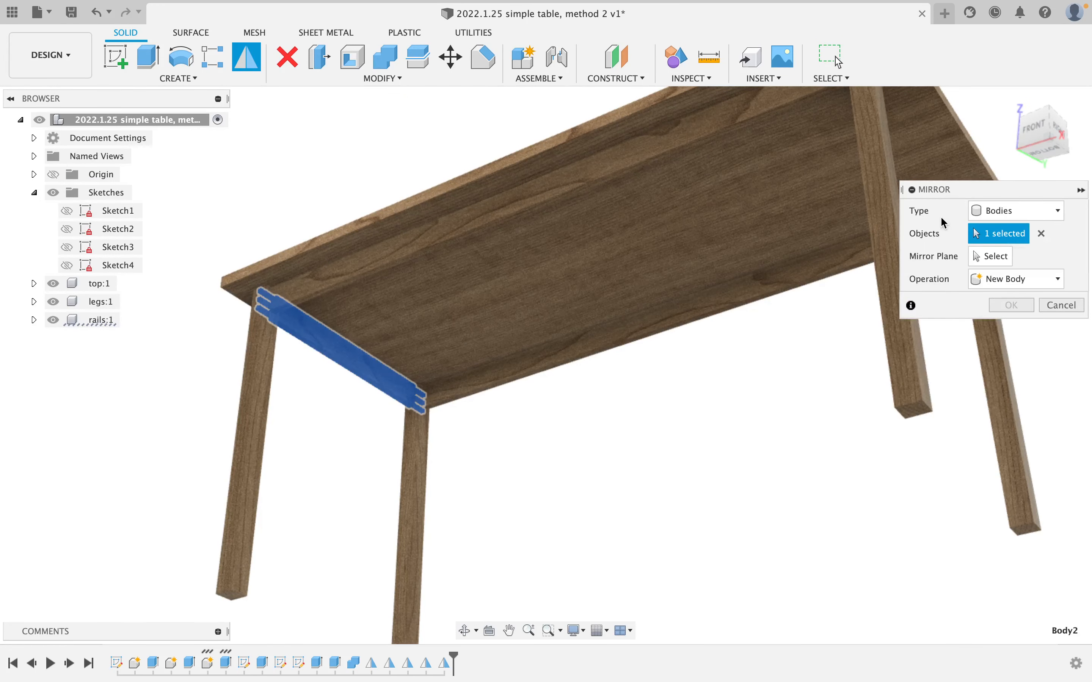
pyautogui.click(990, 259)
pyautogui.keyDown('shift'); pyautogui.moveTo(678, 244); pyautogui.dragTo(618, 307, button='middle'); pyautogui.keyUp('shift')
pyautogui.click(653, 173)
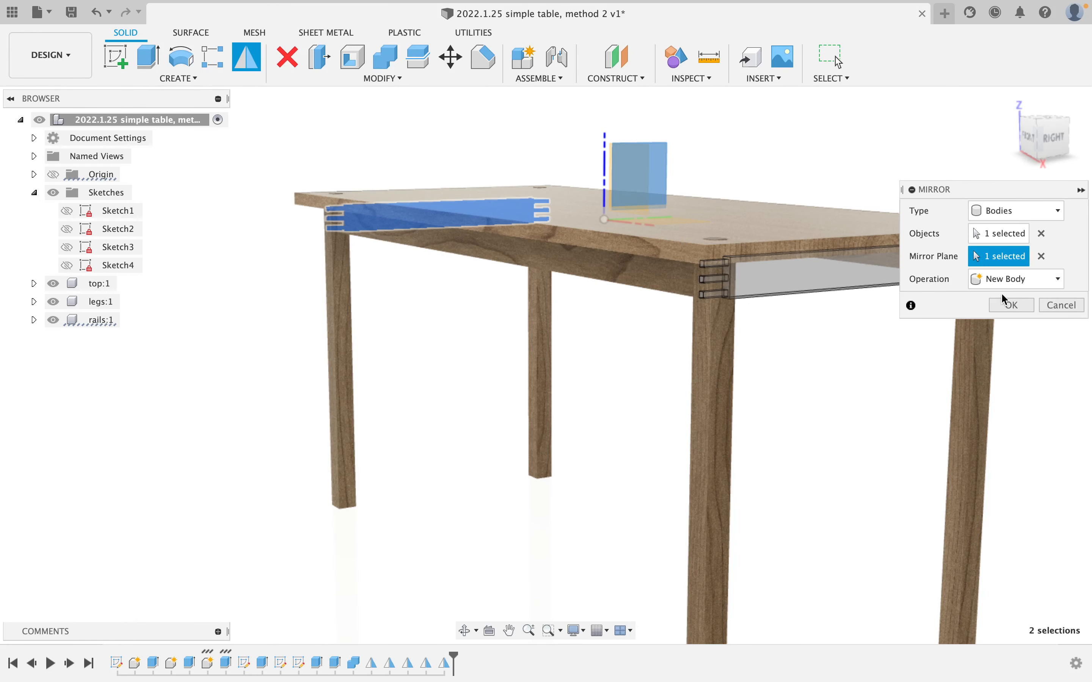
pyautogui.click(1009, 305)
# Use Combine to cut the tabletop with all four legs as tool bodies, keeping the tools
pyautogui.keyDown('shift'); pyautogui.moveTo(767, 279); pyautogui.dragTo(634, 269, button='middle'); pyautogui.keyUp('shift')
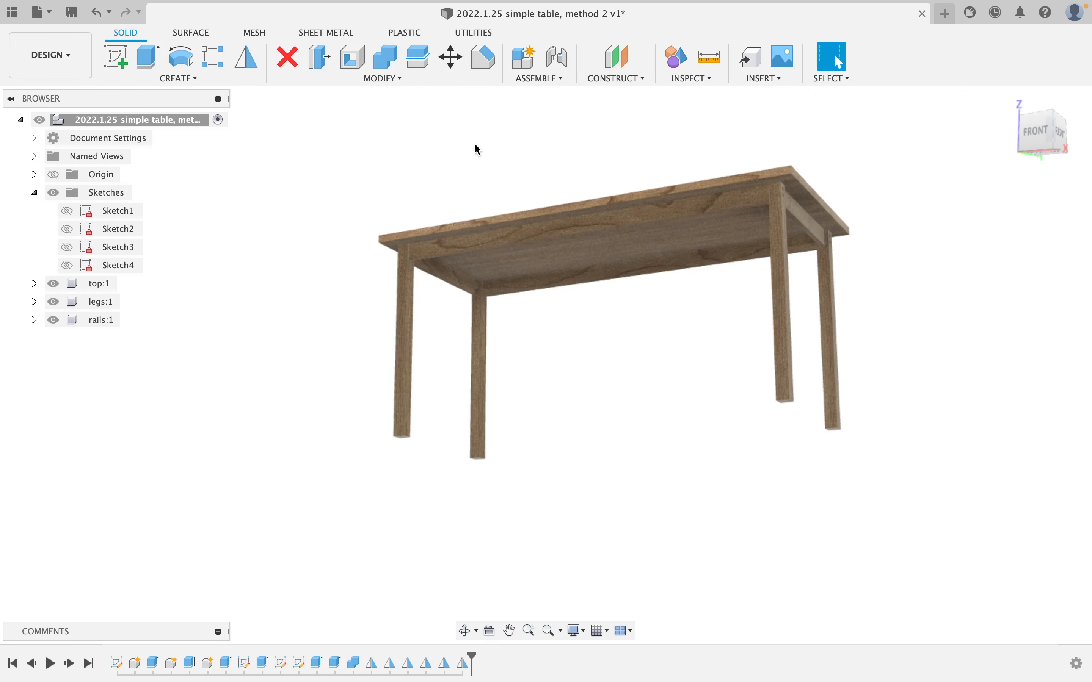
pyautogui.click(387, 66)
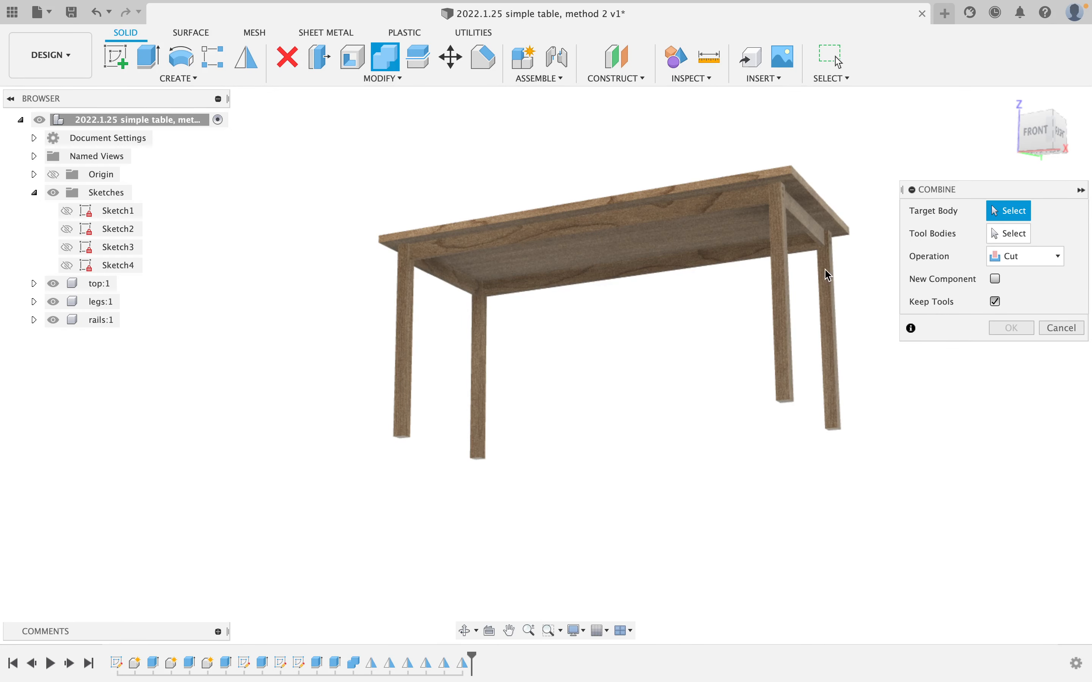
pyautogui.click(655, 241)
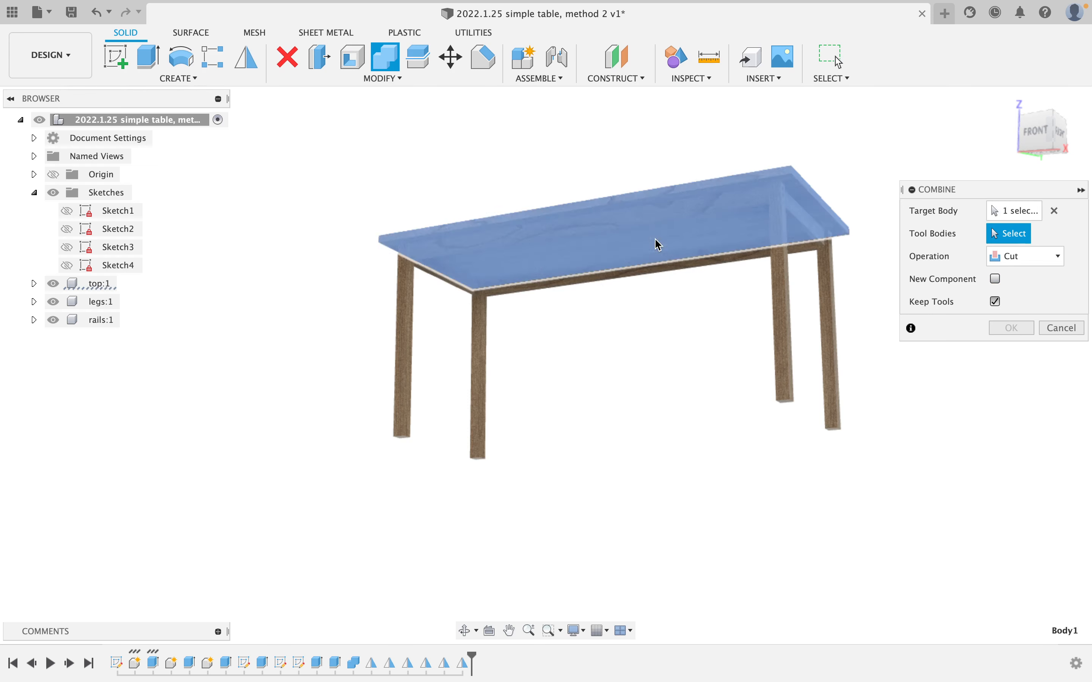
pyautogui.click(408, 346)
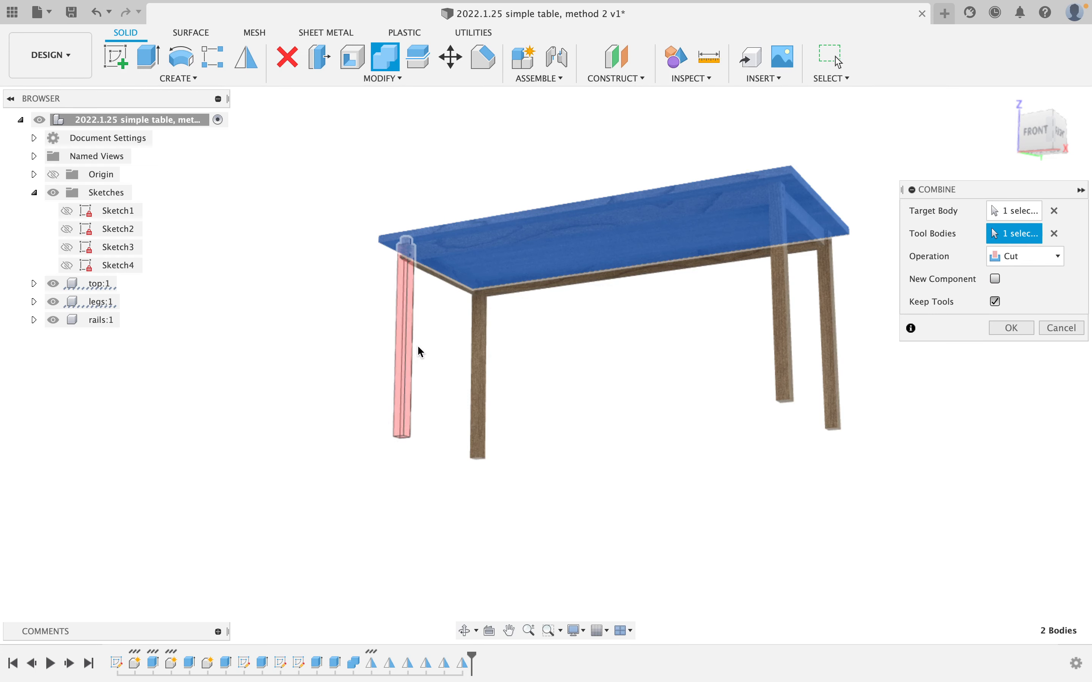
pyautogui.click(784, 331)
pyautogui.click(833, 346)
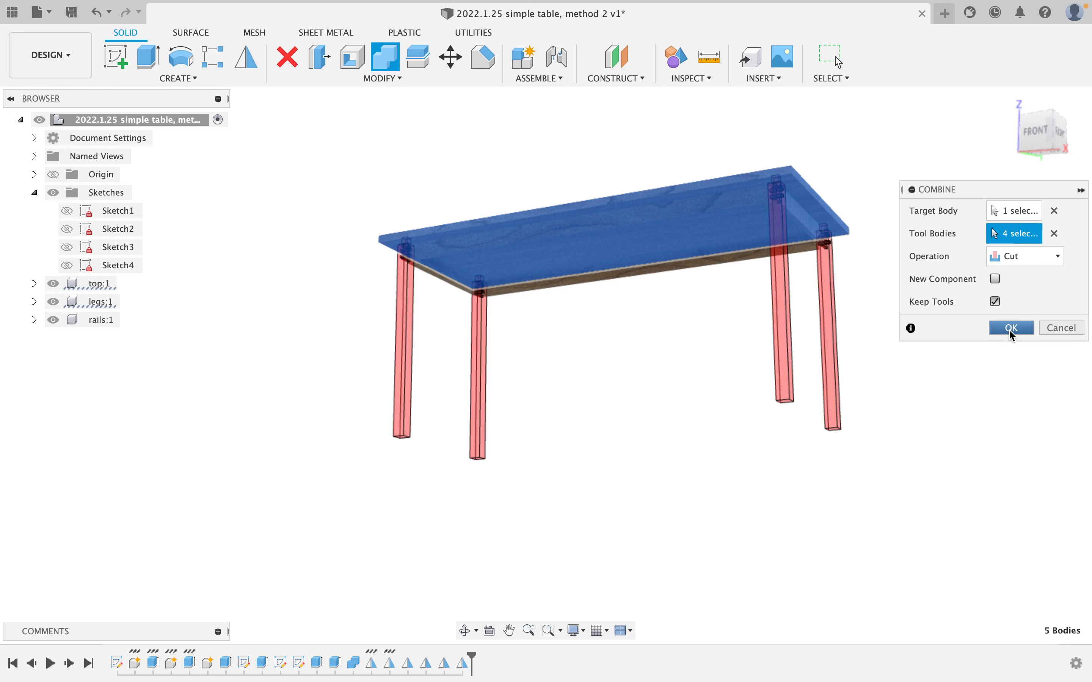
pyautogui.click(1013, 334)
# Apply the 3D Walnut - Glossy appearance to the legs component so it contrasts with the tabletop
pyautogui.keyDown('shift'); pyautogui.moveTo(613, 331); pyautogui.dragTo(648, 341, button='middle'); pyautogui.keyUp('shift')
pyautogui.scroll(2, 649, 341)
pyautogui.scroll(-2, 650, 343)
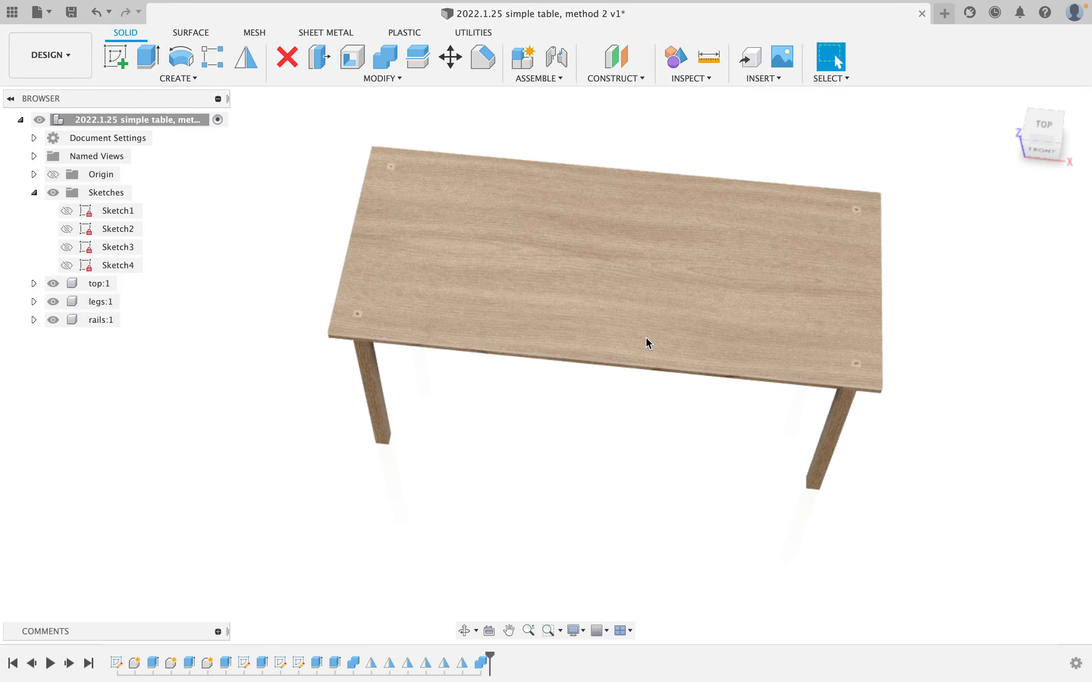
pyautogui.moveTo(541, 298)
pyautogui.keyDown('shift'); pyautogui.mouseDown(button='middle')
pyautogui.moveTo(536, 268)
pyautogui.moveTo(547, 289)
pyautogui.mouseUp(button='middle'); pyautogui.keyUp('shift')
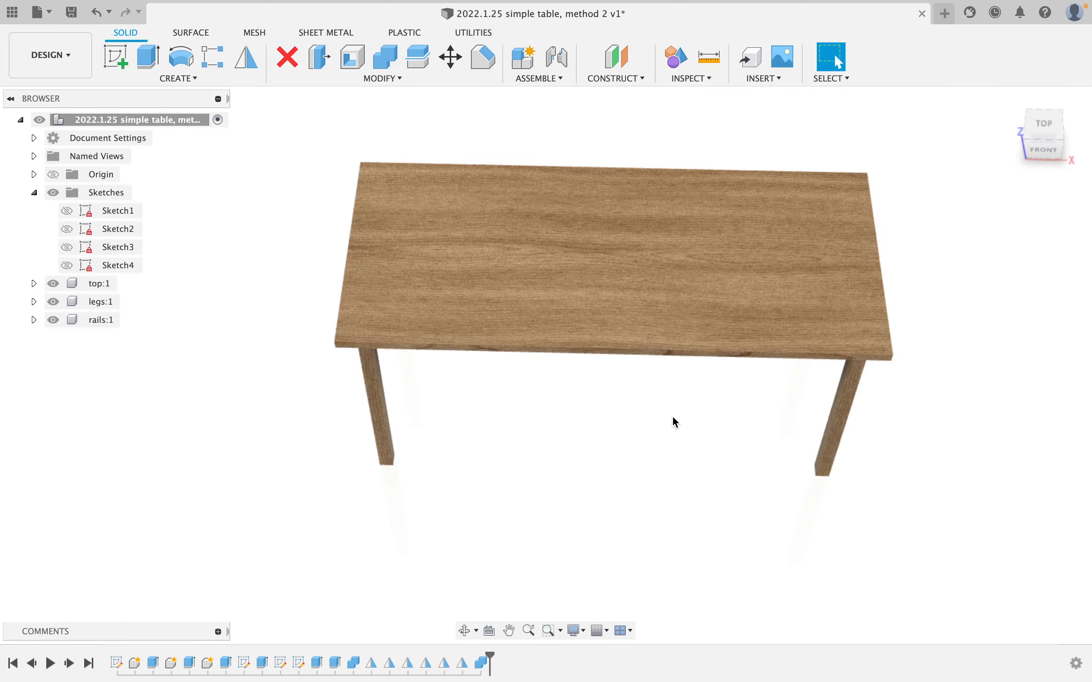
pyautogui.scroll(3, 673, 415)
pyautogui.keyDown('shift'); pyautogui.moveTo(673, 415); pyautogui.dragTo(646, 359, button='middle'); pyautogui.keyUp('shift')
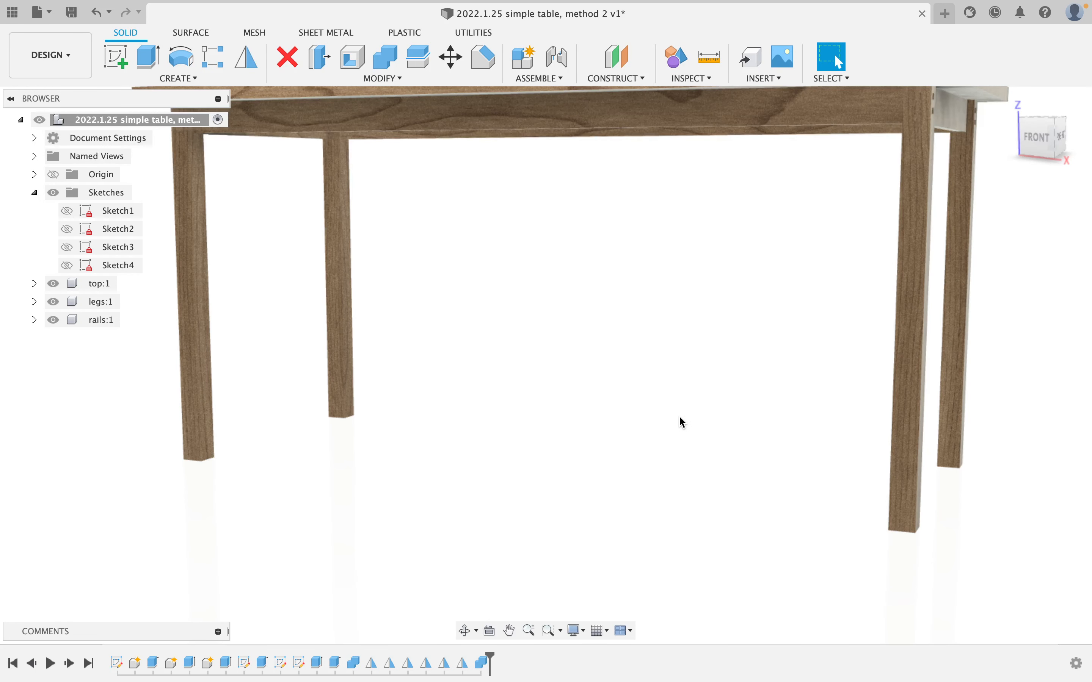
pyautogui.press('a')
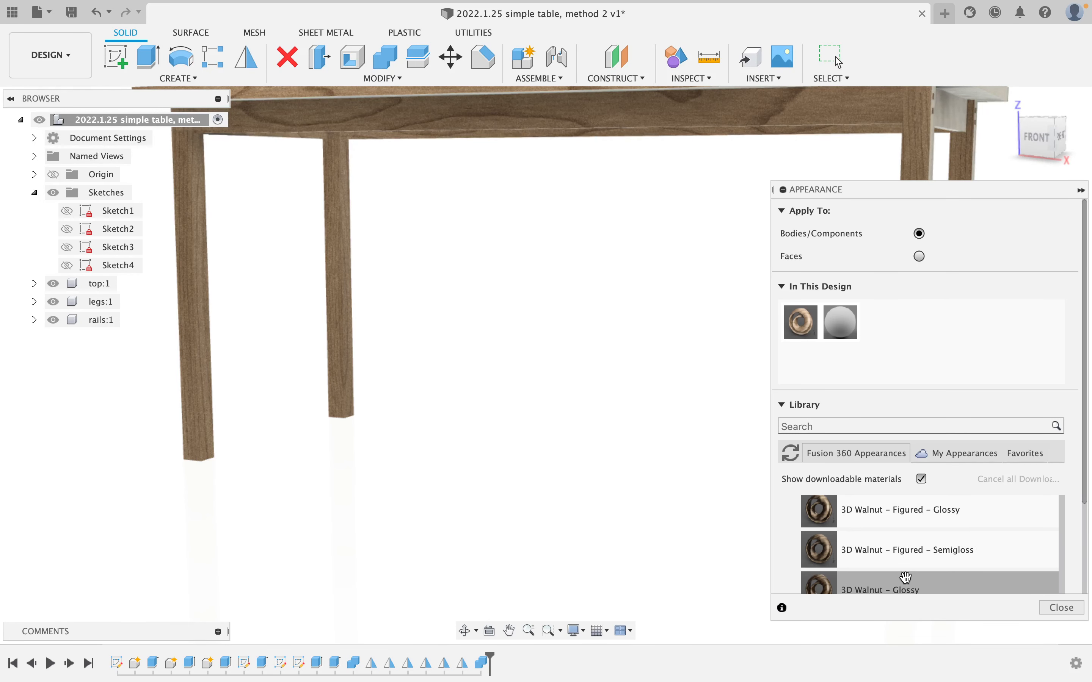
pyautogui.moveTo(587, 546); pyautogui.dragTo(99, 305)
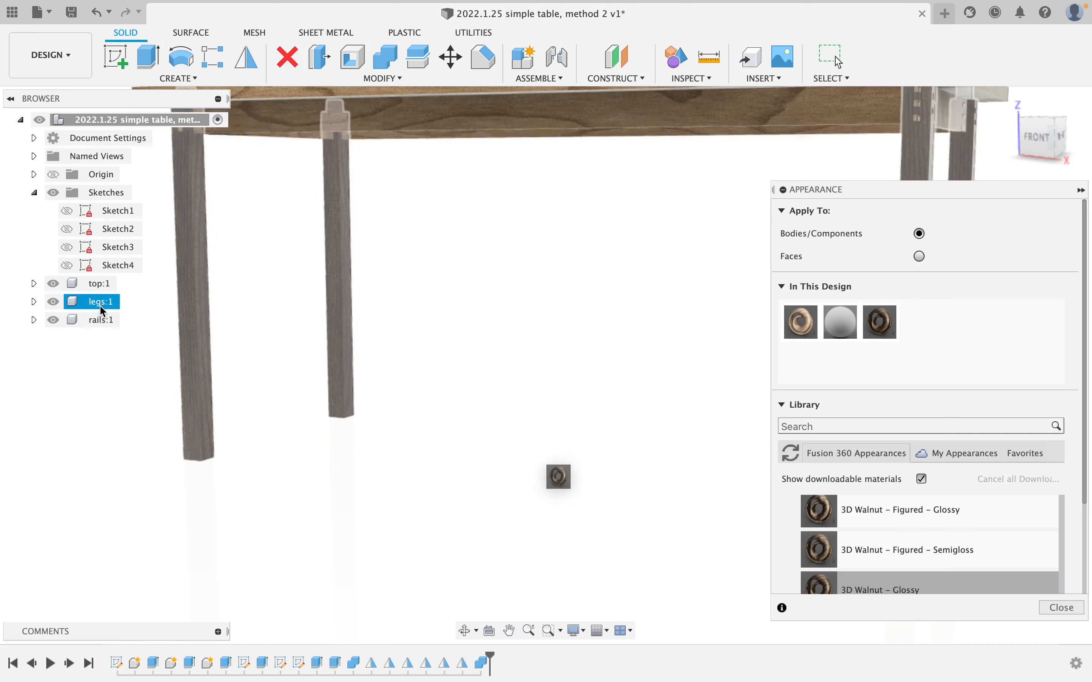
pyautogui.click(1061, 607)
pyautogui.scroll(-3, 581, 282)
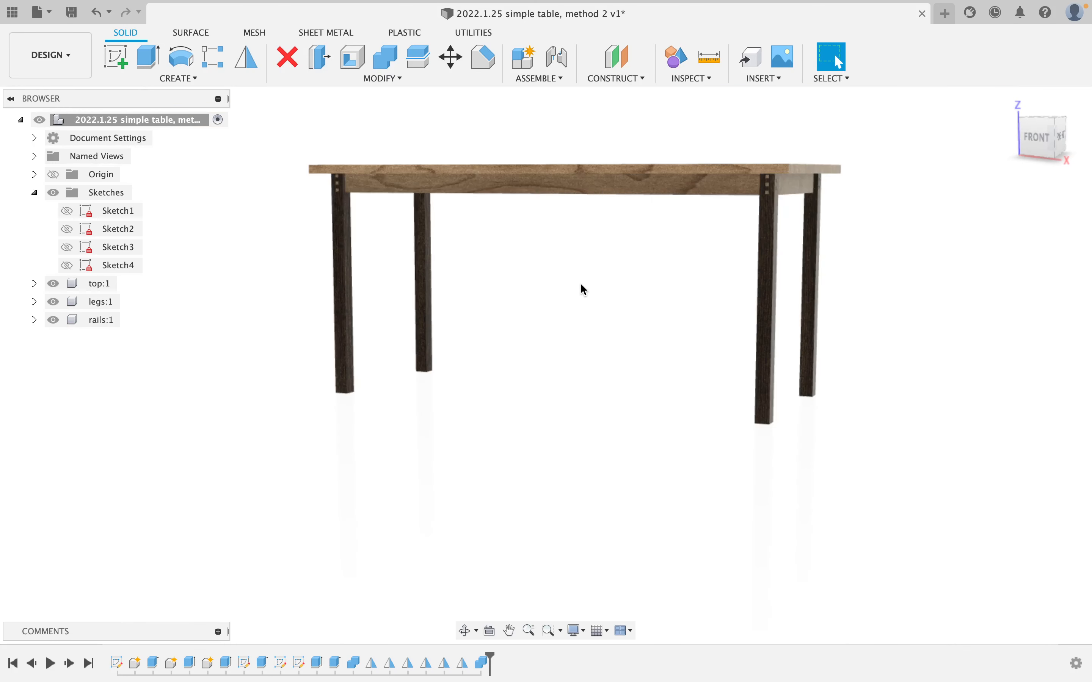
pyautogui.keyDown('shift'); pyautogui.moveTo(466, 242); pyautogui.dragTo(454, 337, button='middle'); pyautogui.keyUp('shift')
pyautogui.scroll(5, 686, 338)
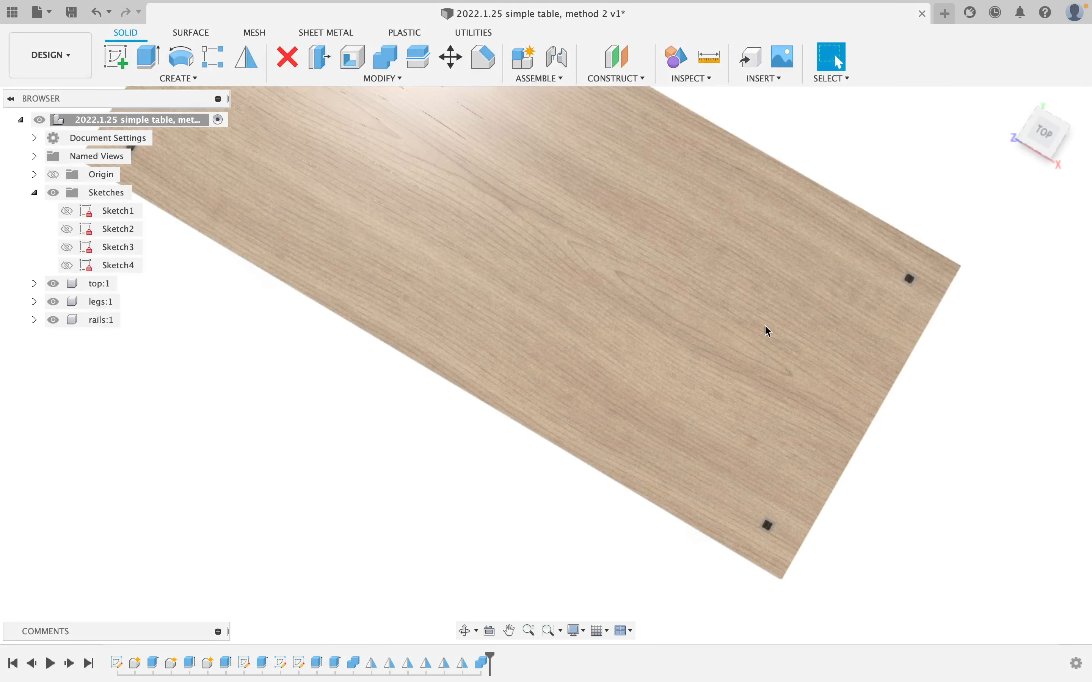
# Start a new sketch on the underside of the tabletop
pyautogui.scroll(-5, 471, 363)
pyautogui.keyDown('shift'); pyautogui.moveTo(416, 402); pyautogui.dragTo(472, 381, button='middle'); pyautogui.keyUp('shift')
pyautogui.scroll(4, 456, 378)
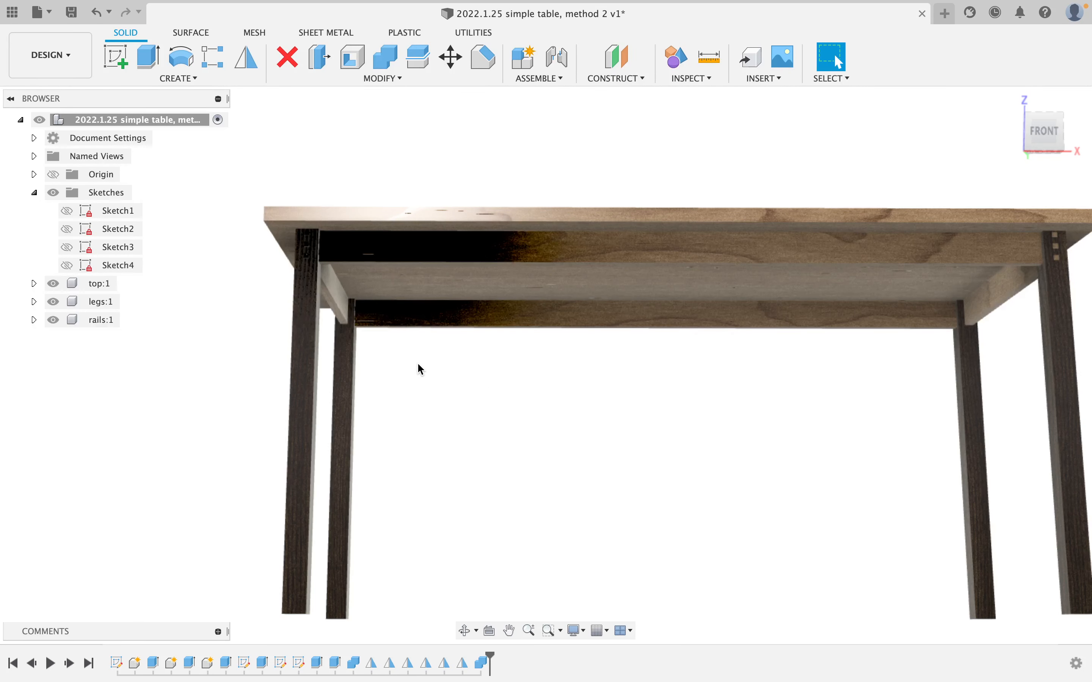
pyautogui.scroll(-3, 425, 370)
pyautogui.keyDown('shift'); pyautogui.moveTo(425, 370); pyautogui.dragTo(411, 311, button='middle'); pyautogui.keyUp('shift')
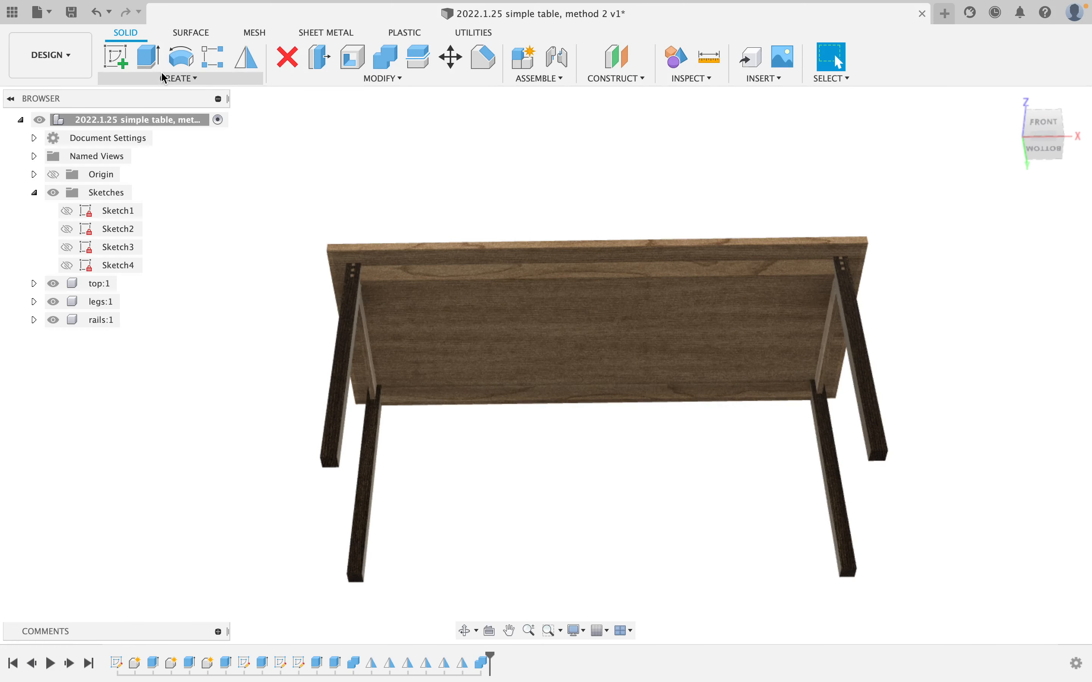
pyautogui.click(113, 58)
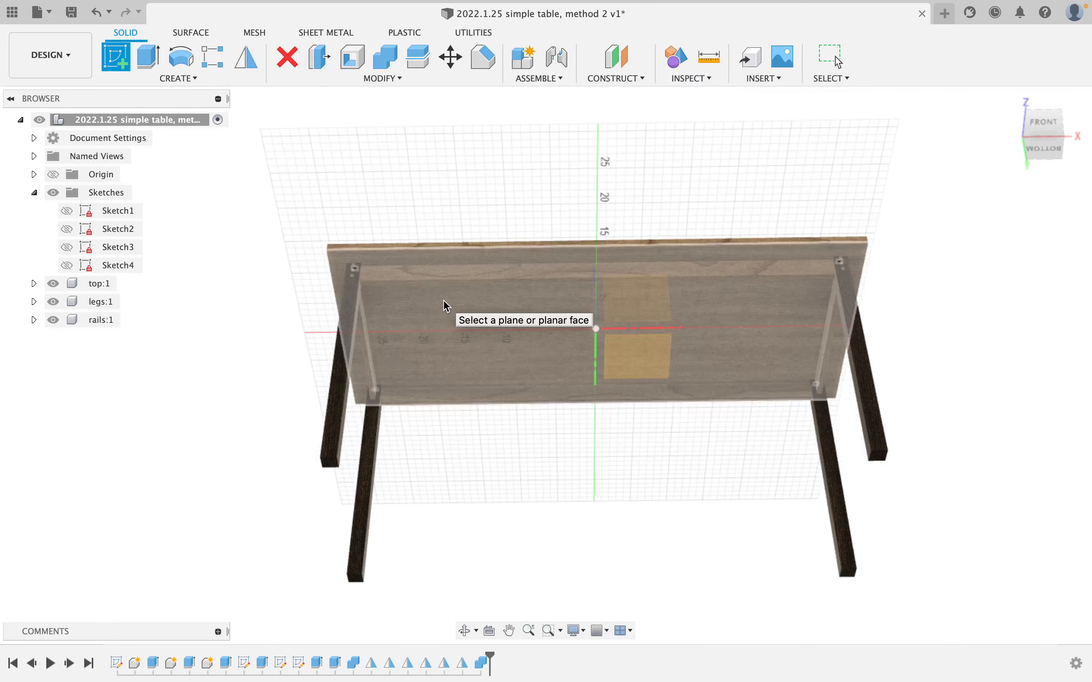
pyautogui.click(446, 305)
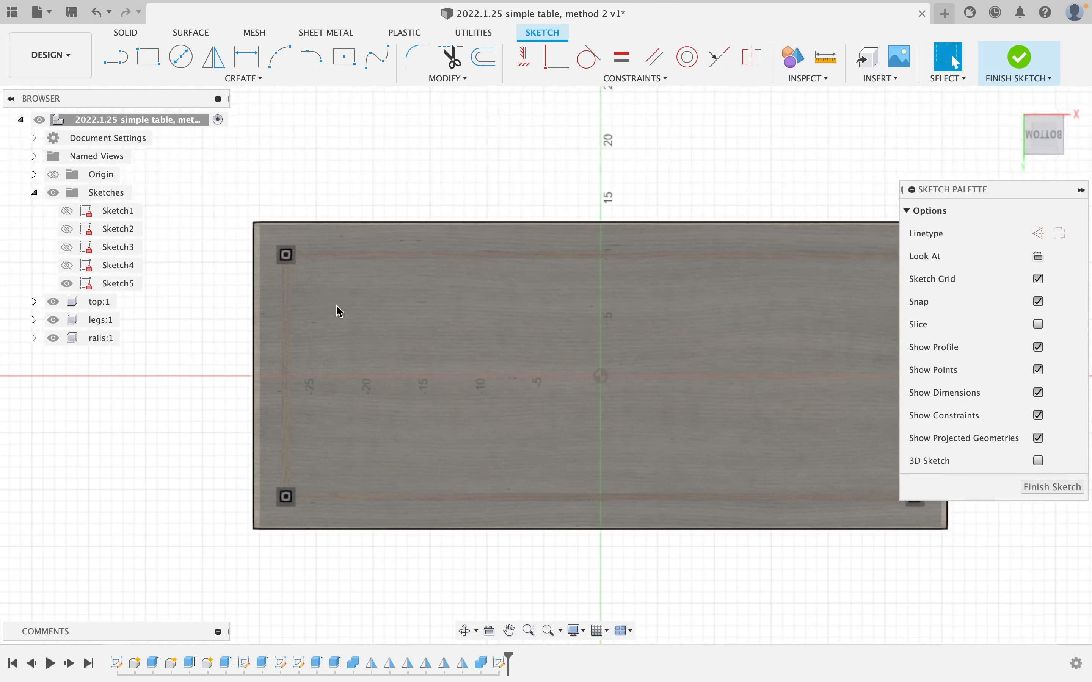
pyautogui.scroll(-3, 337, 307)
pyautogui.scroll(3, 337, 305)
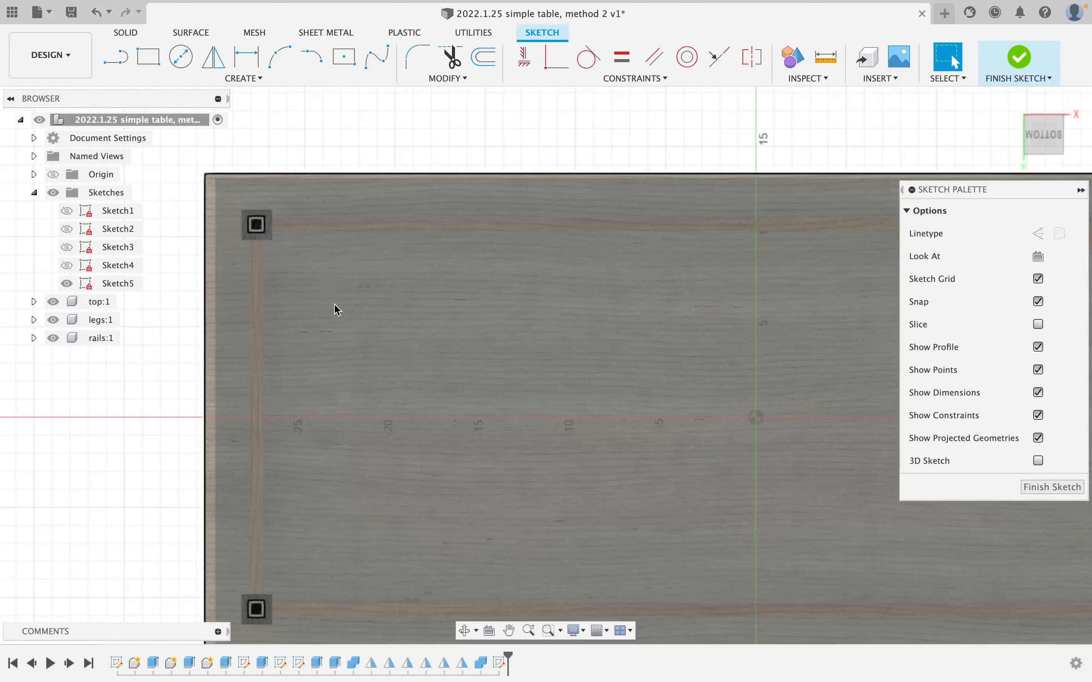
# Select one corner leg face and the faces of its adjoining long and short rails to project into the sketch
pyautogui.press('p')
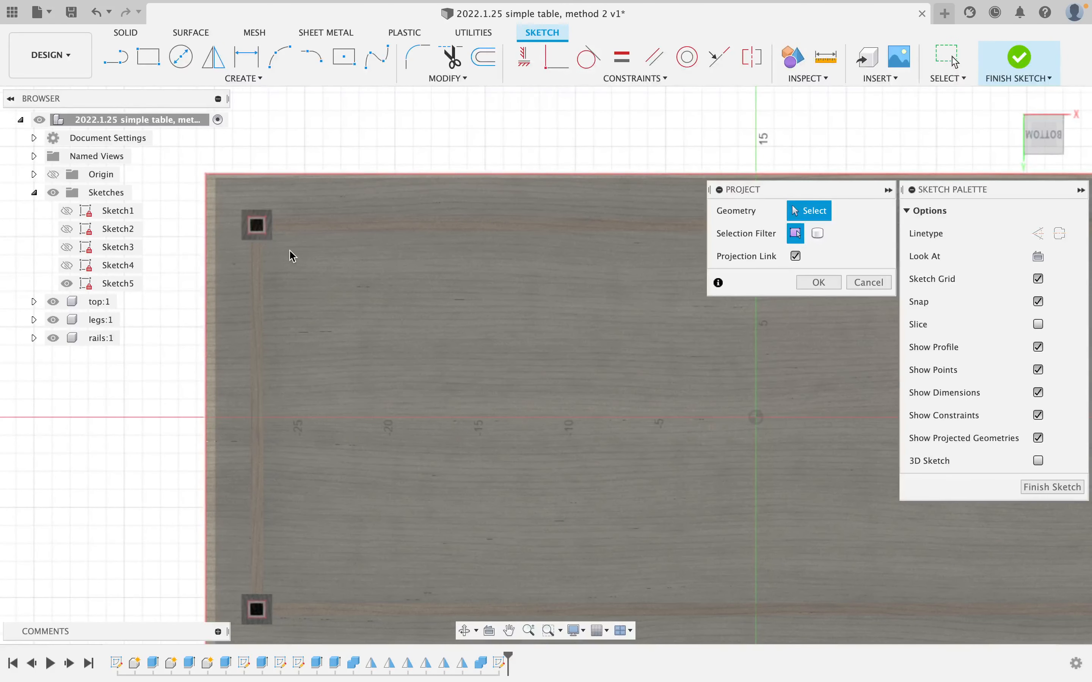
pyautogui.scroll(2, 268, 241)
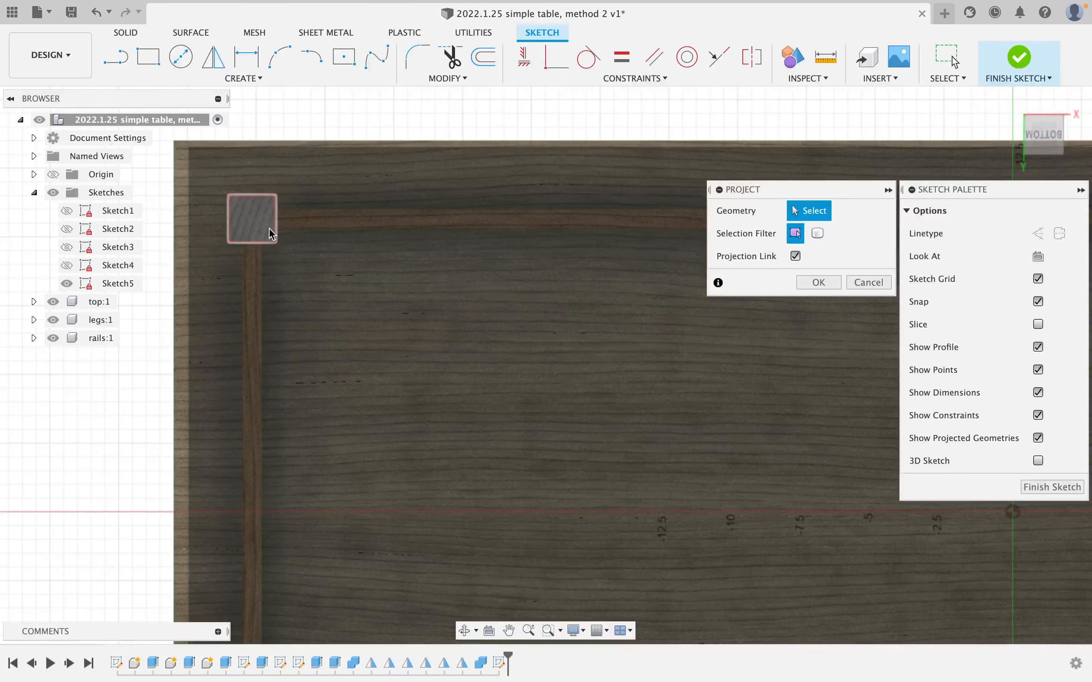
pyautogui.click(271, 233)
pyautogui.click(282, 222)
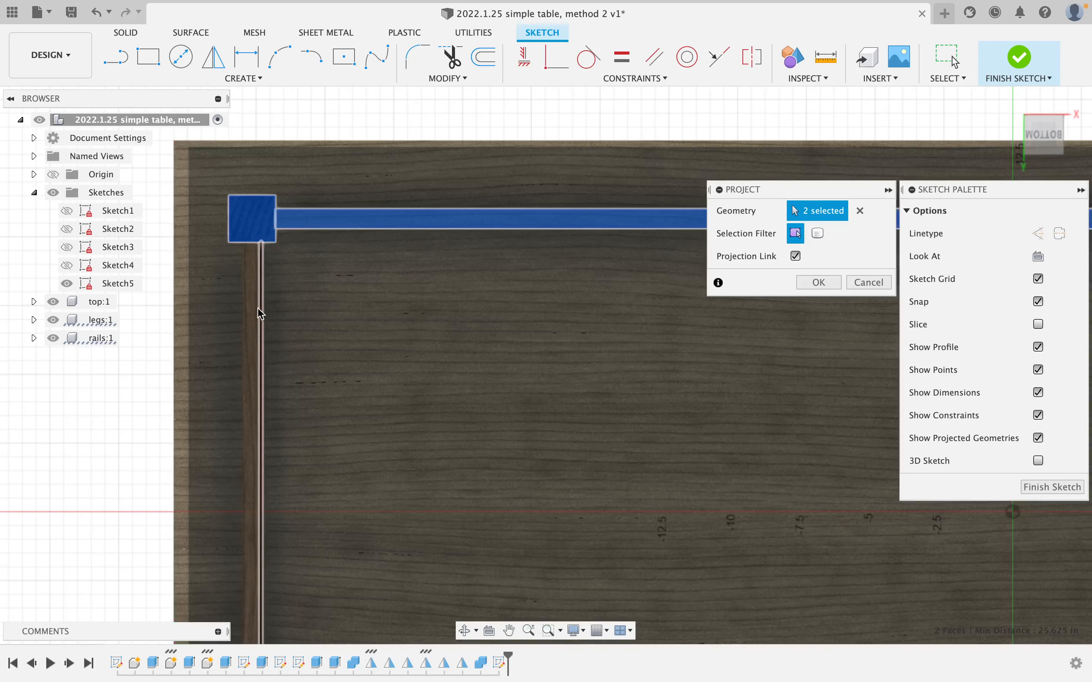
pyautogui.click(261, 314)
pyautogui.scroll(-4, 299, 317)
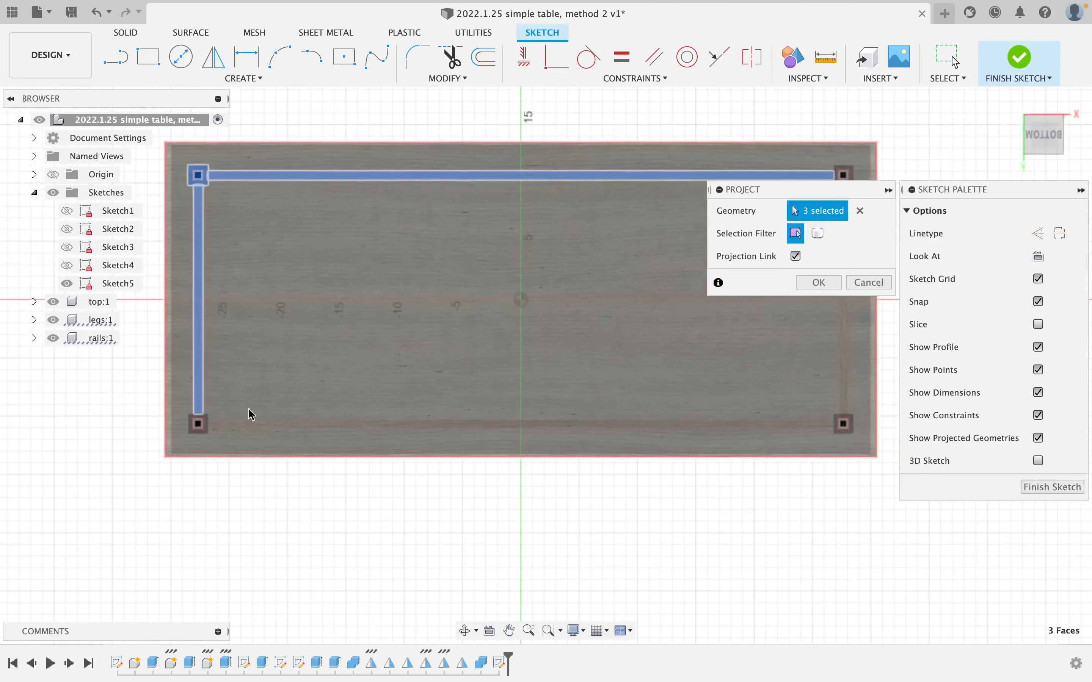
# Add the remaining rail and leg faces to the selection and project them all into the sketch with Projection Link on
pyautogui.click(244, 428)
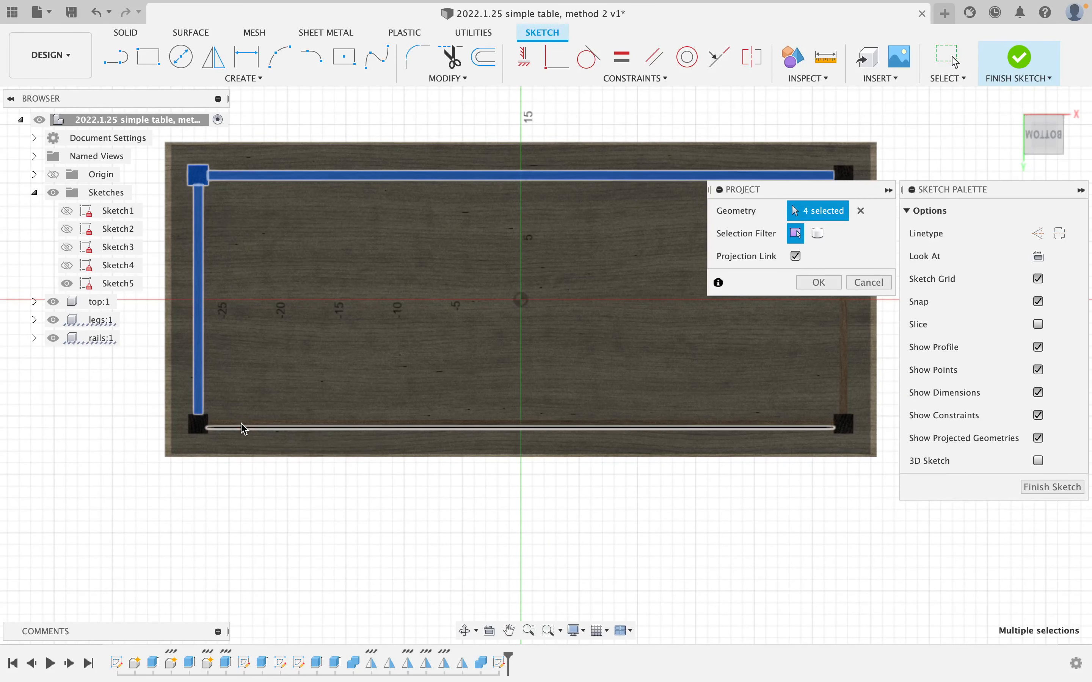
pyautogui.scroll(4, 242, 429)
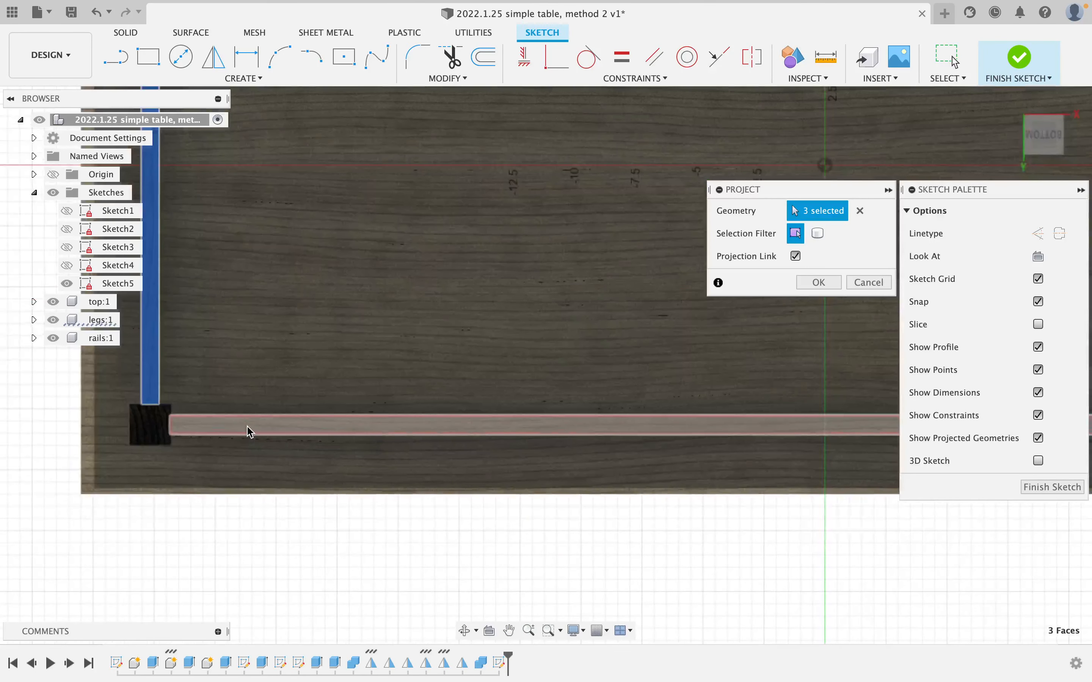
pyautogui.scroll(-5, 271, 406)
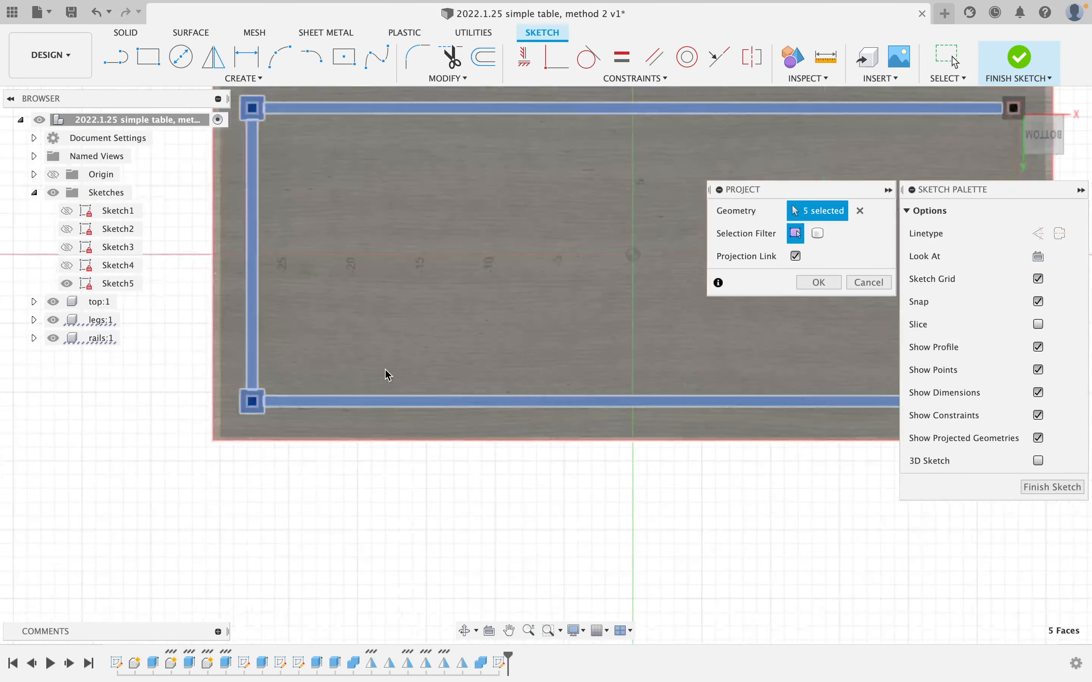
pyautogui.scroll(4, 572, 344)
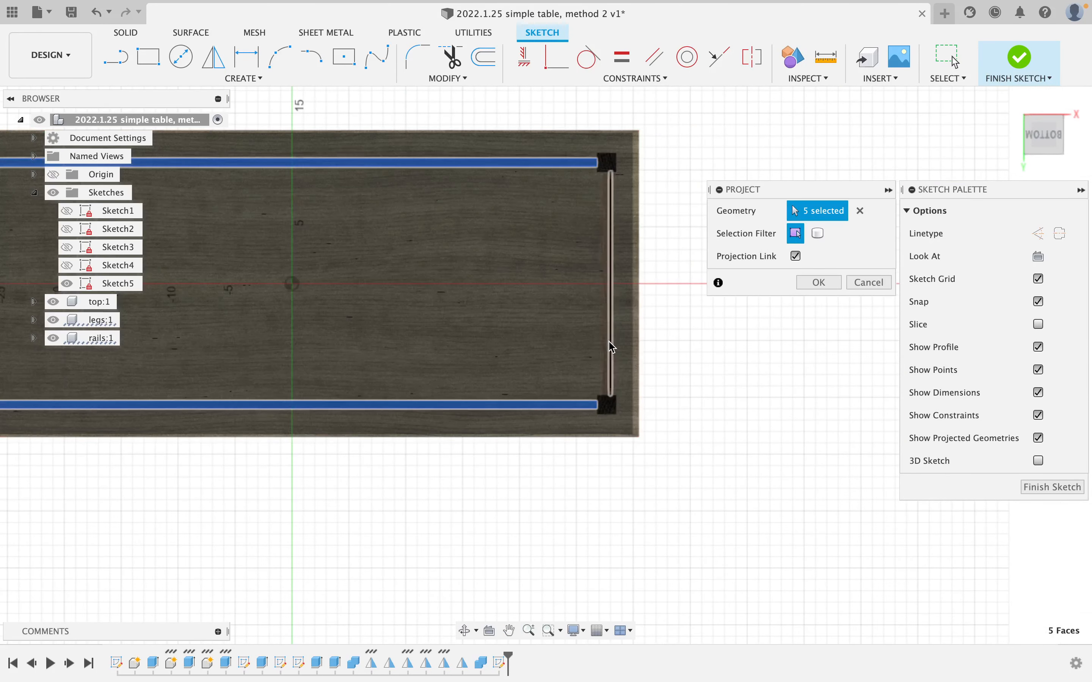
pyautogui.scroll(4, 615, 344)
pyautogui.click(610, 434)
pyautogui.click(615, 495)
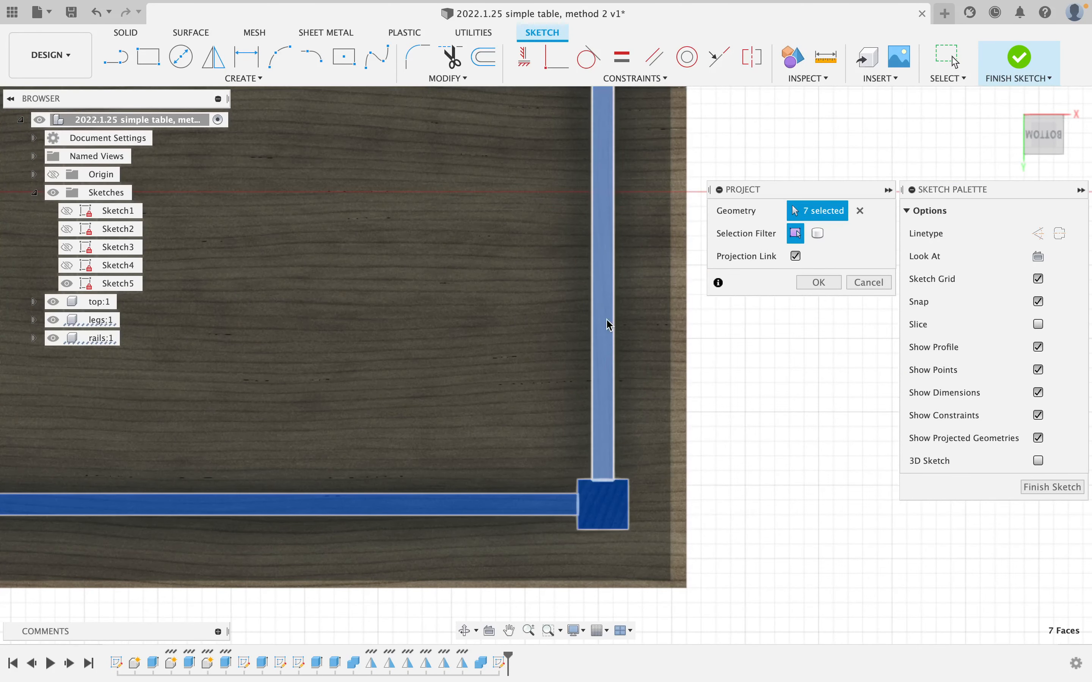
pyautogui.scroll(-4, 586, 279)
pyautogui.scroll(5, 587, 298)
pyautogui.scroll(1, 613, 213)
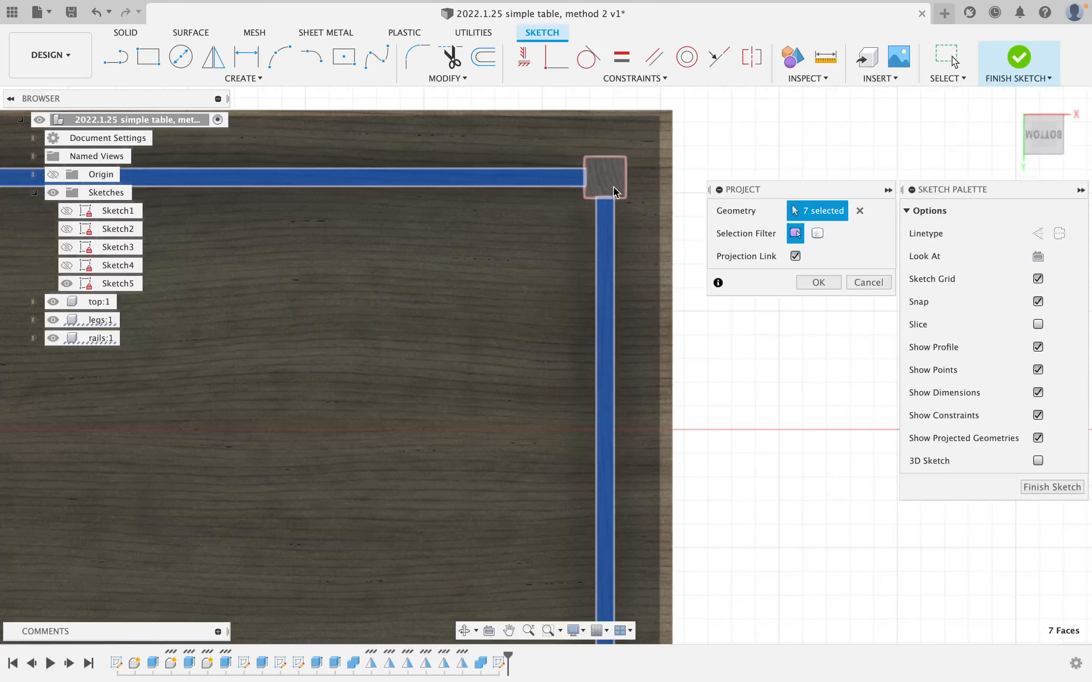
pyautogui.click(813, 283)
# Draw a diagonal line from the inner corner where the first leg meets its long rail to the short rail's inner corner at the opposite leg
pyautogui.scroll(-5, 261, 268)
pyautogui.moveTo(227, 319); pyautogui.dragTo(590, 320, button='middle')
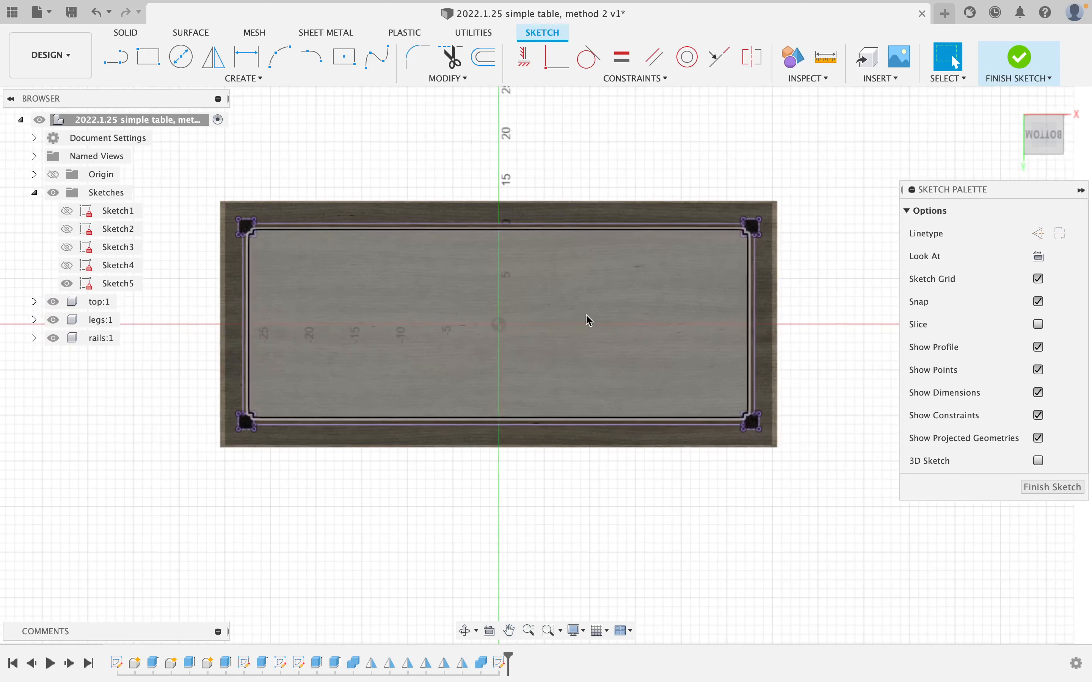
pyautogui.scroll(3, 426, 275)
pyautogui.scroll(-2, 406, 266)
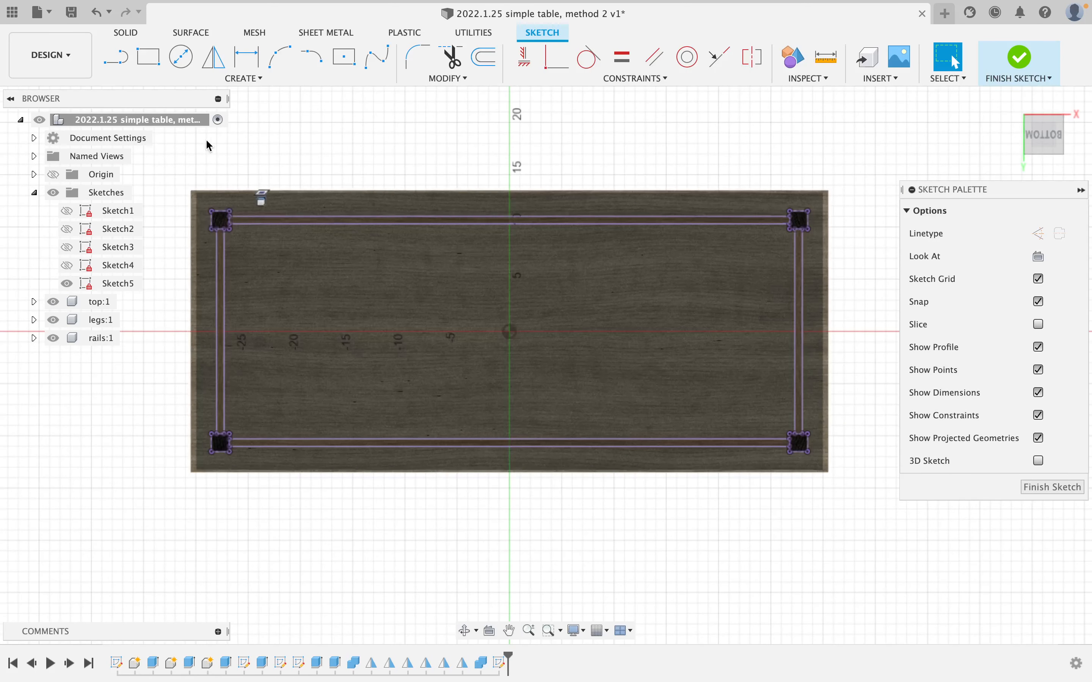
pyautogui.scroll(3, 194, 224)
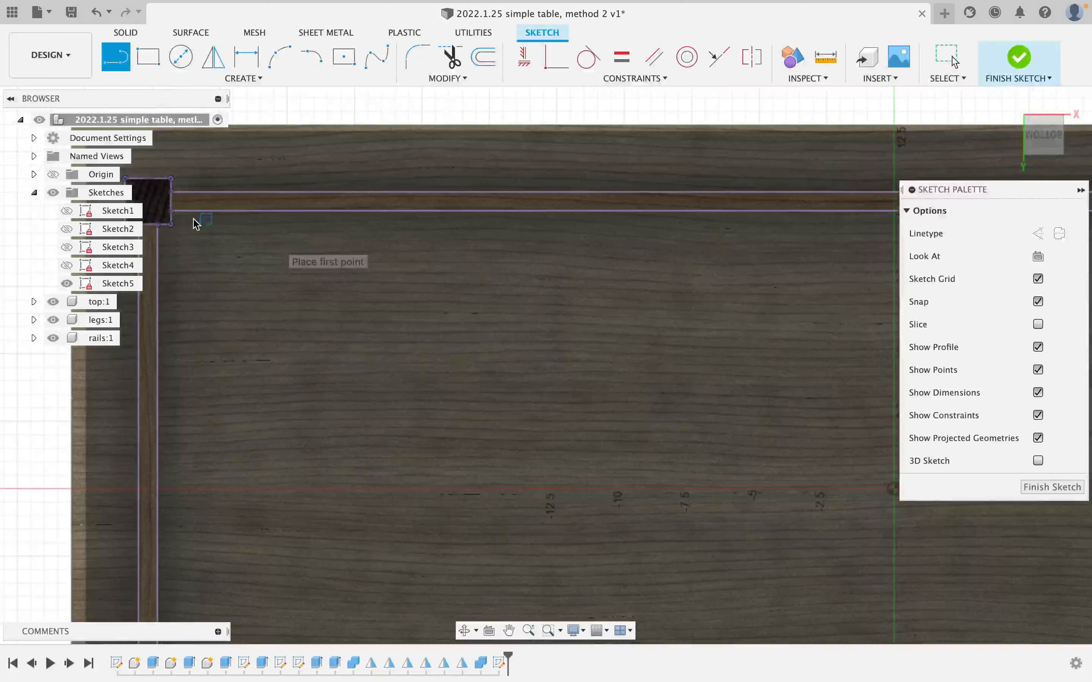
pyautogui.click(215, 233)
pyautogui.scroll(-4, 584, 302)
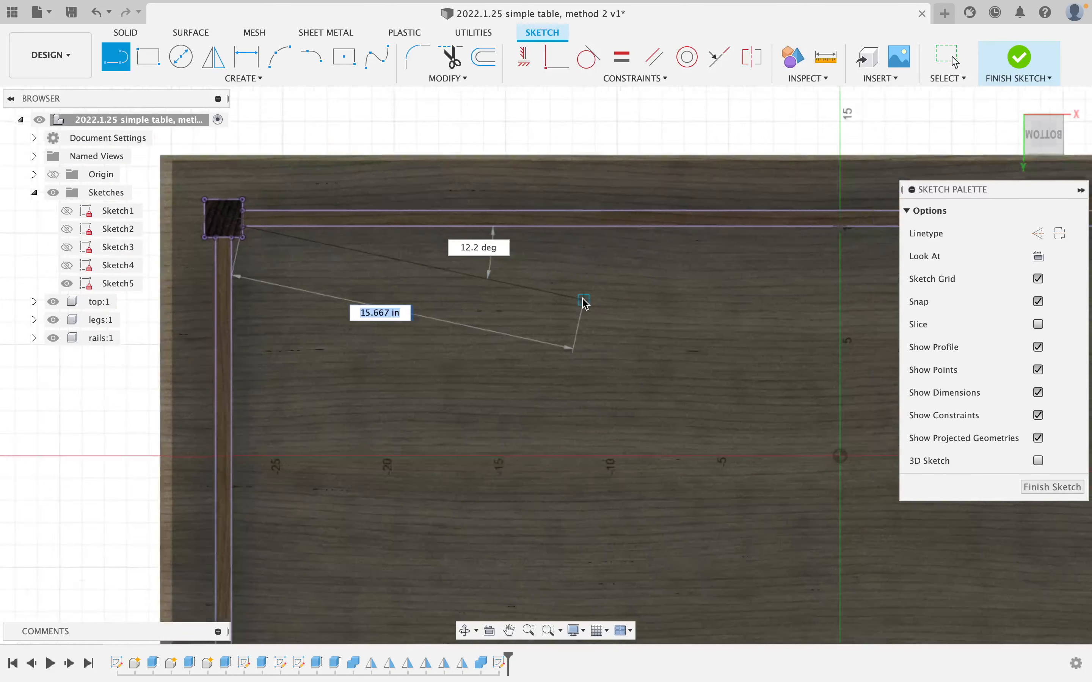
pyautogui.scroll(3, 559, 381)
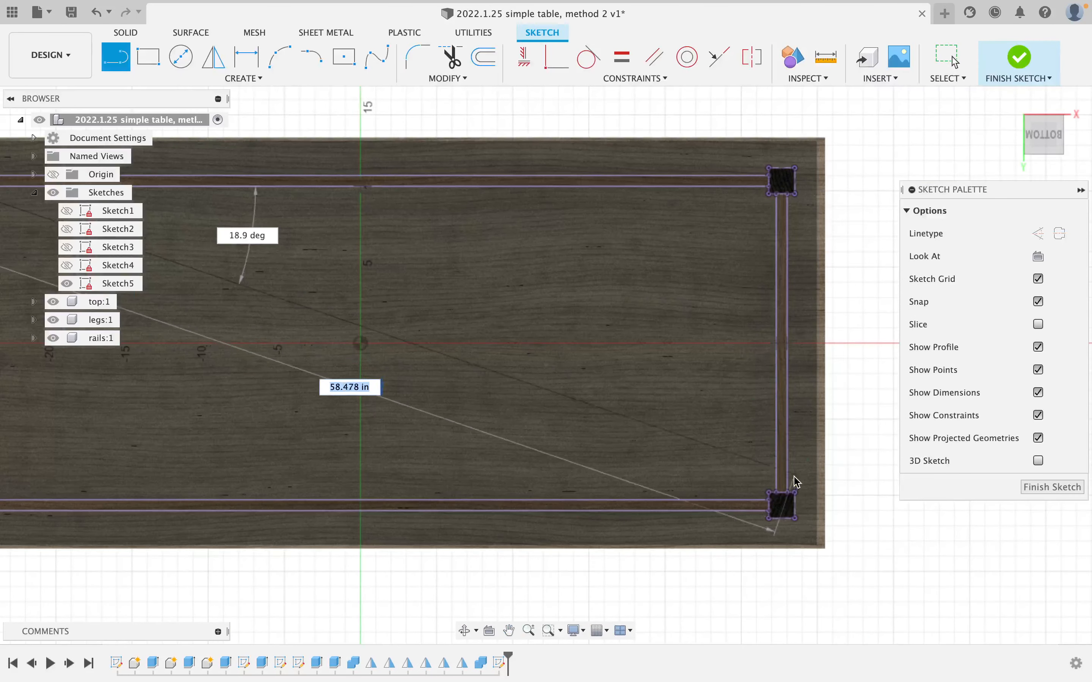
pyautogui.scroll(2, 779, 497)
pyautogui.scroll(1, 780, 492)
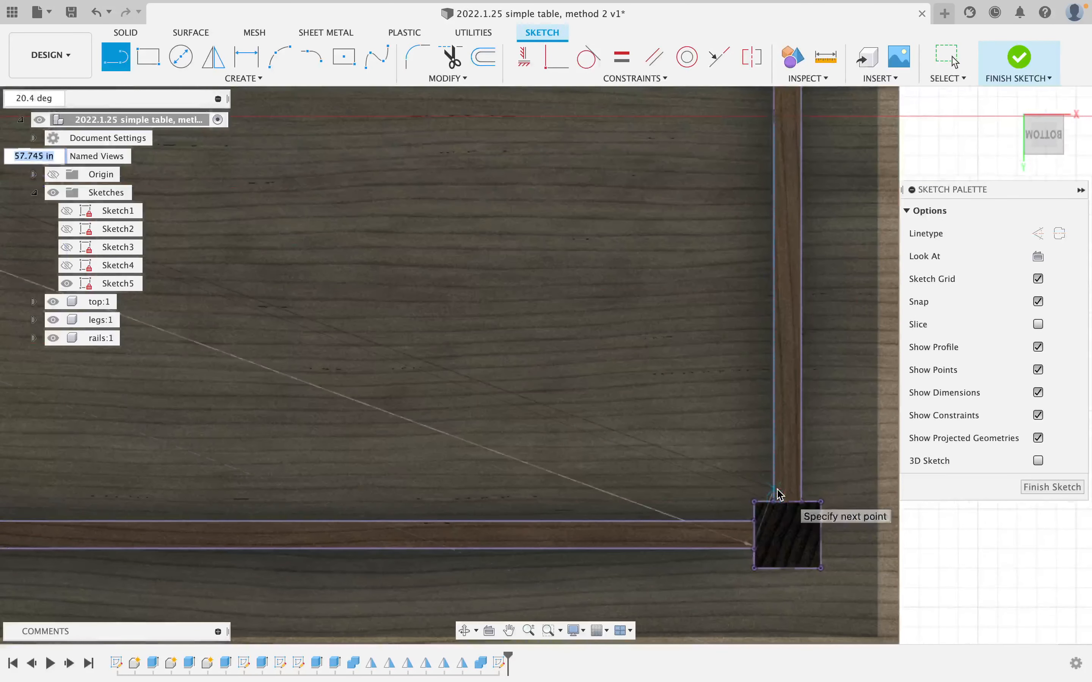
# Draw a second diagonal line between the other inner leg-and-rail corners of the same two legs, closing a brace profile, and finish the sketch
pyautogui.click(752, 522)
pyautogui.scroll(-4, 309, 394)
pyautogui.moveTo(243, 302); pyautogui.dragTo(586, 341, button='middle')
pyautogui.moveTo(266, 355); pyautogui.dragTo(617, 377, button='middle')
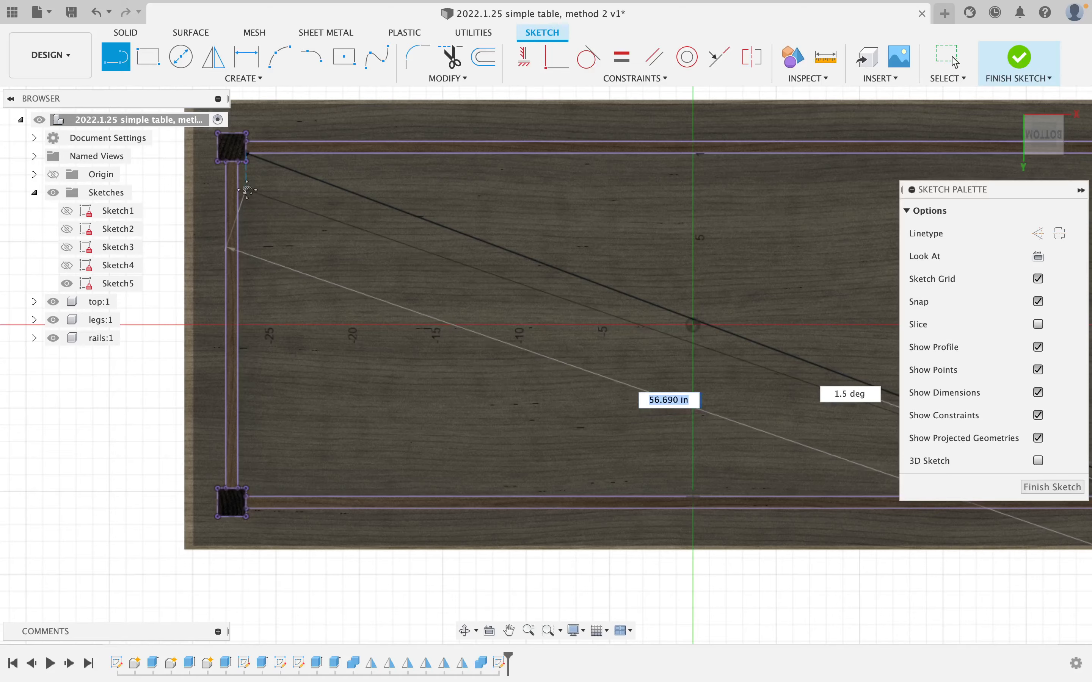
pyautogui.moveTo(247, 190); pyautogui.dragTo(261, 224, button='middle')
pyautogui.scroll(3, 261, 216)
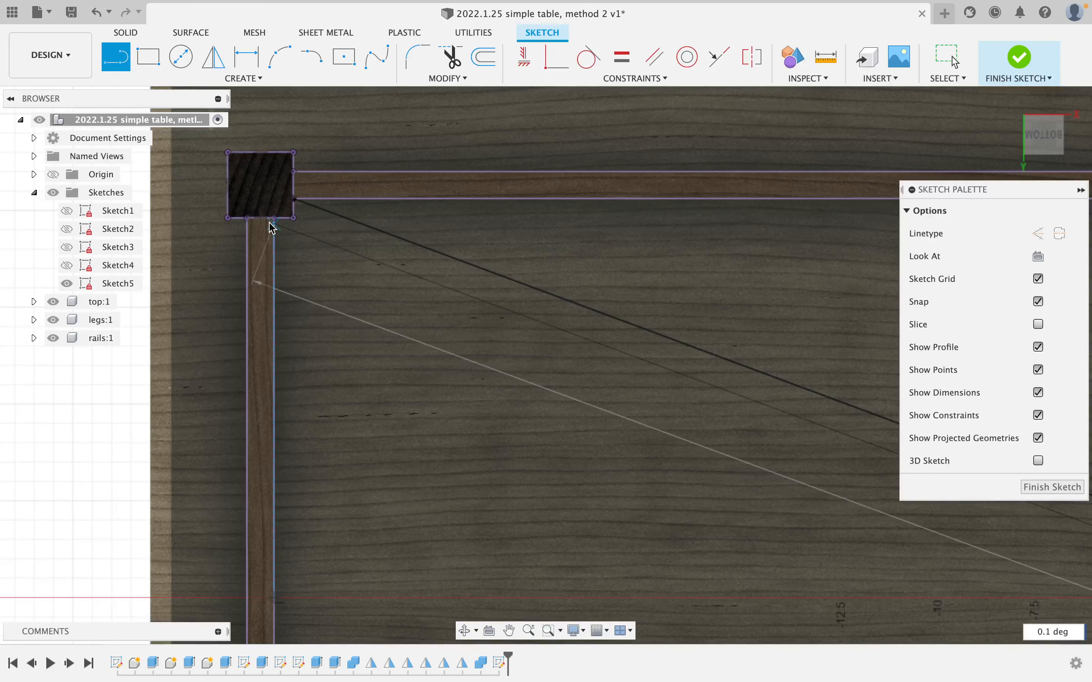
pyautogui.click(274, 218)
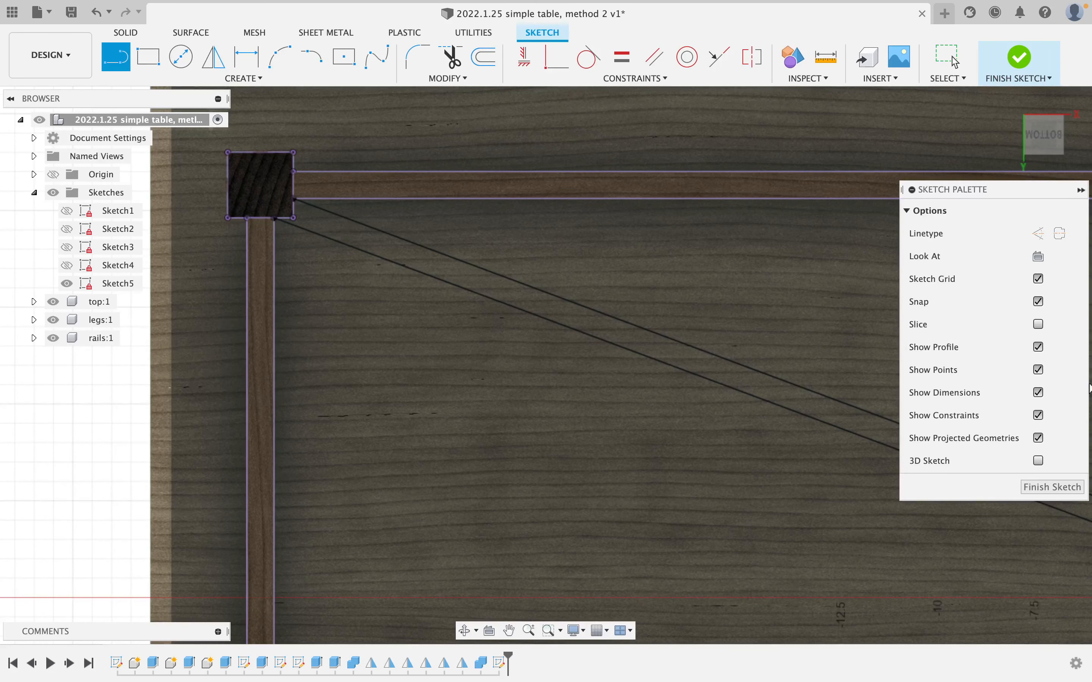
pyautogui.click(1063, 493)
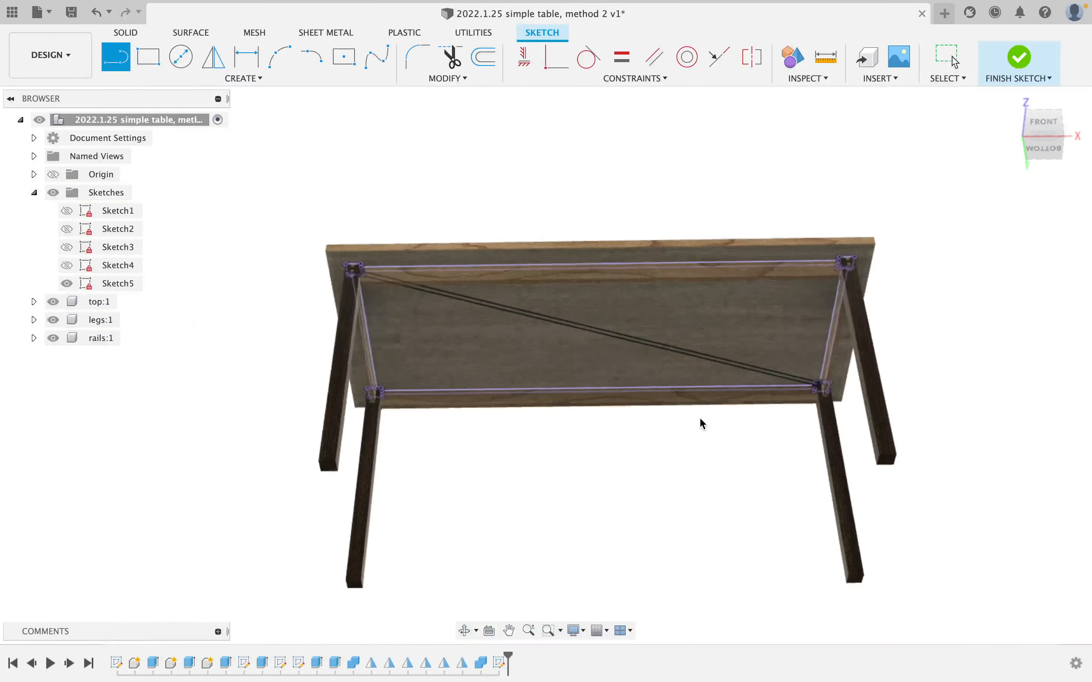
# Extrude the narrow diagonal brace profile to the long rail's lower face, using the To Object extent and the New Component operation
pyautogui.click(159, 68)
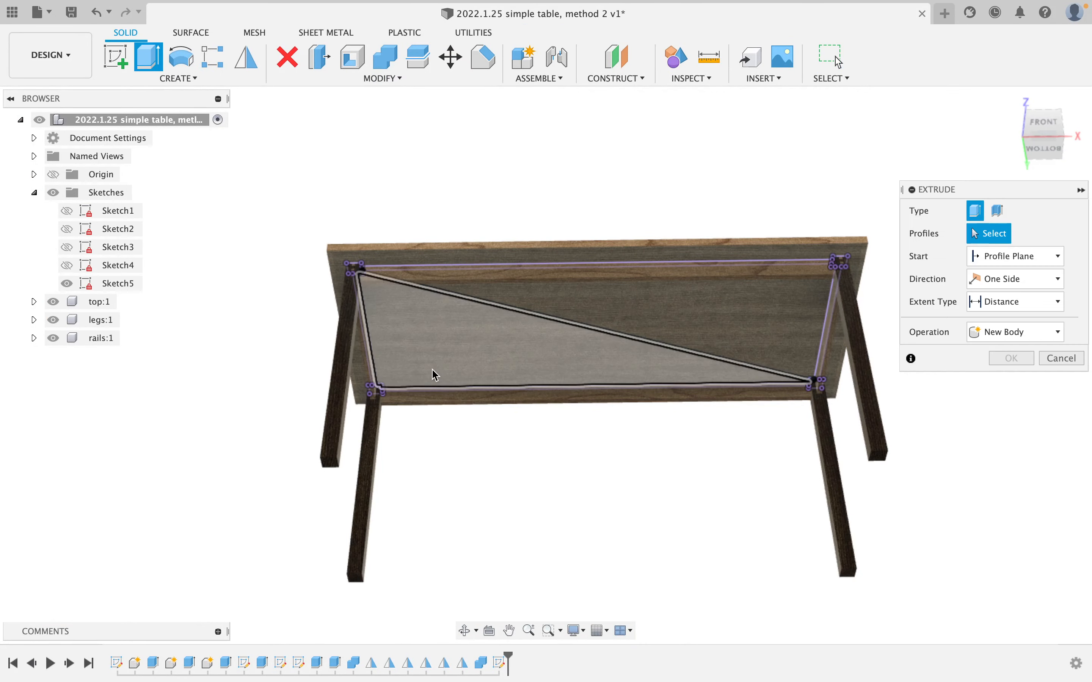
pyautogui.click(514, 319)
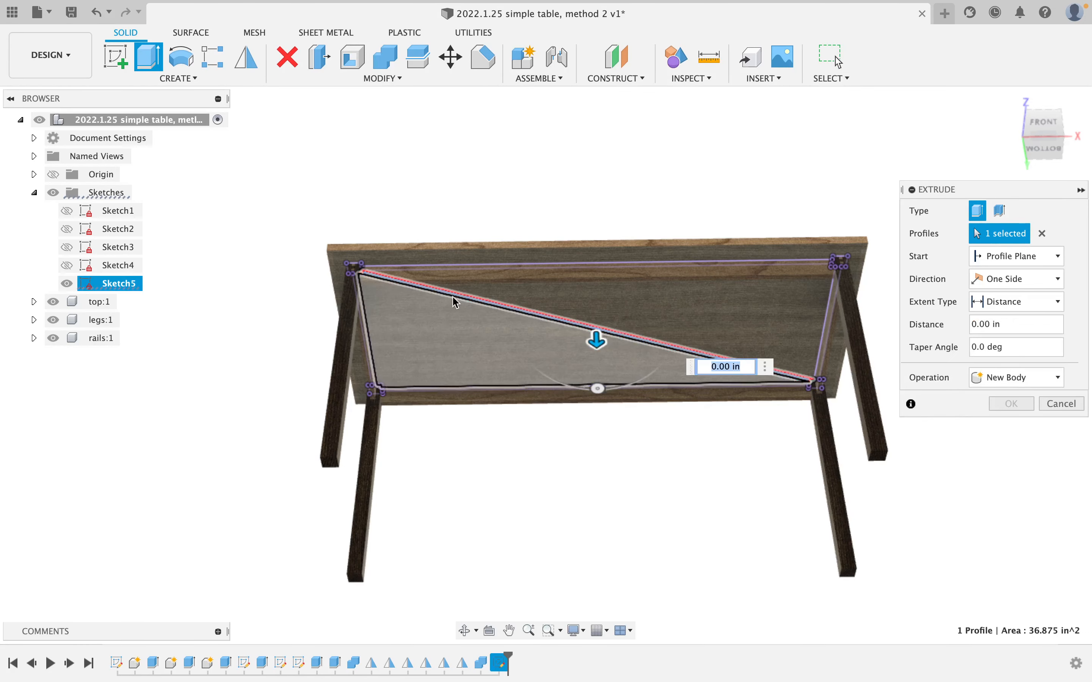
pyautogui.scroll(5, 385, 289)
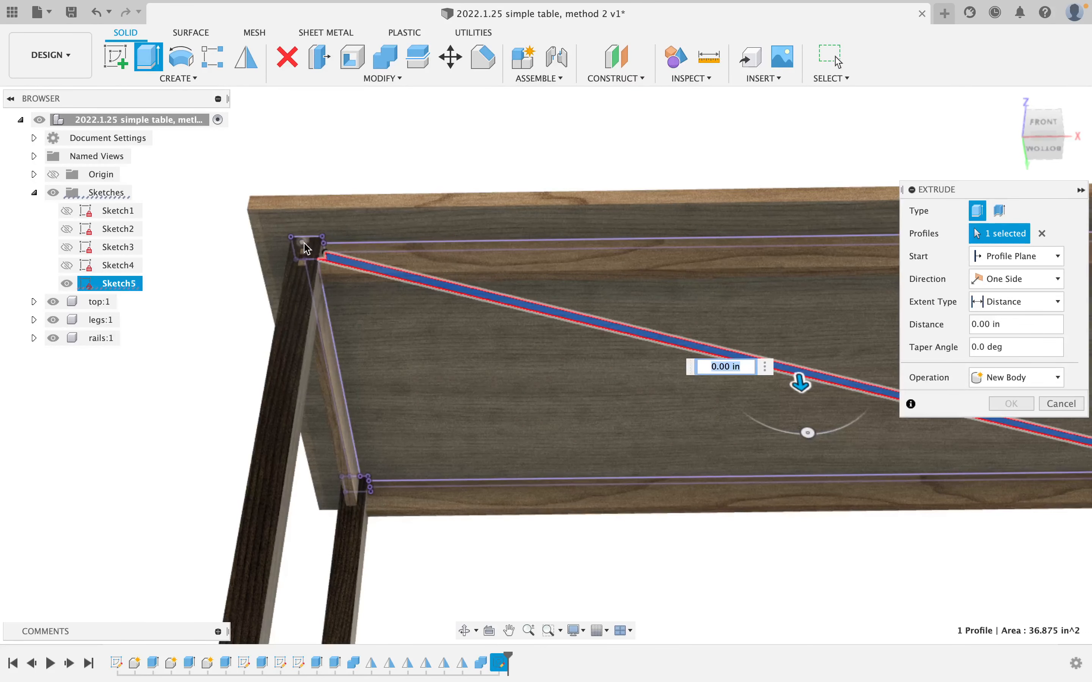
pyautogui.keyDown('shift'); pyautogui.moveTo(307, 248); pyautogui.dragTo(299, 172, button='middle'); pyautogui.keyUp('shift')
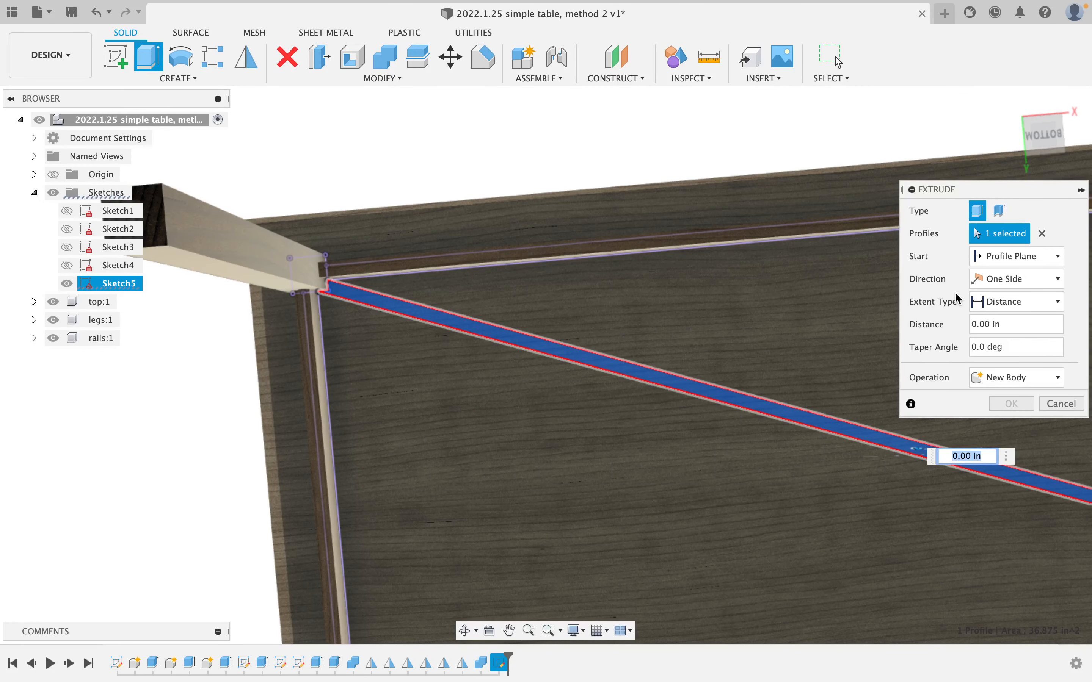
pyautogui.click(1012, 304)
pyautogui.click(1017, 335)
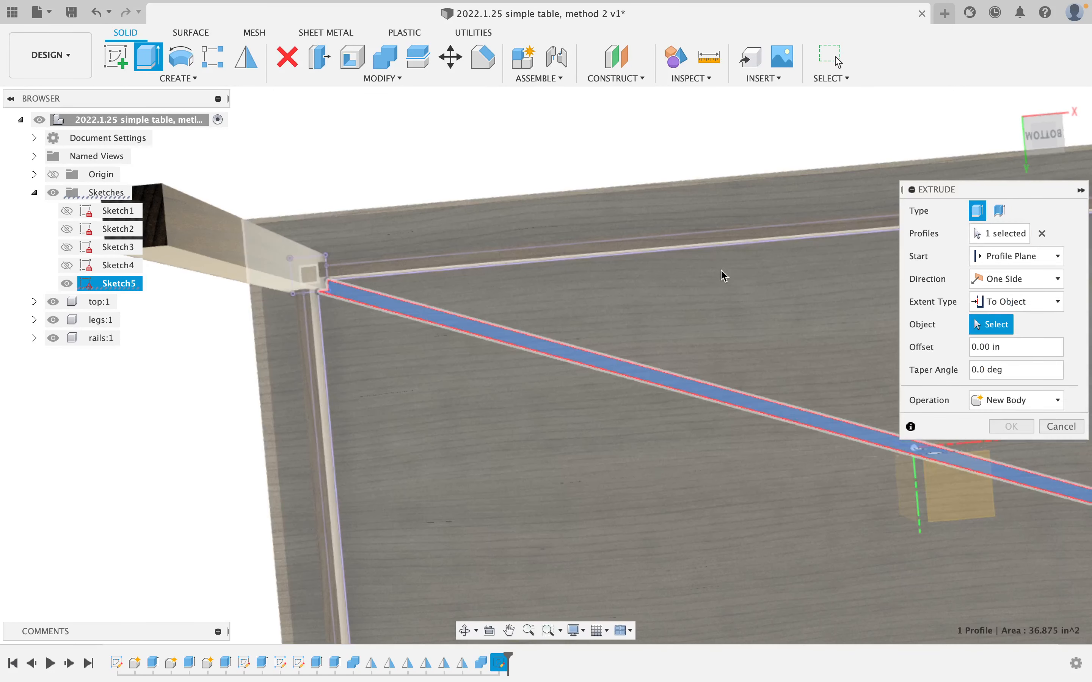
pyautogui.scroll(2, 706, 247)
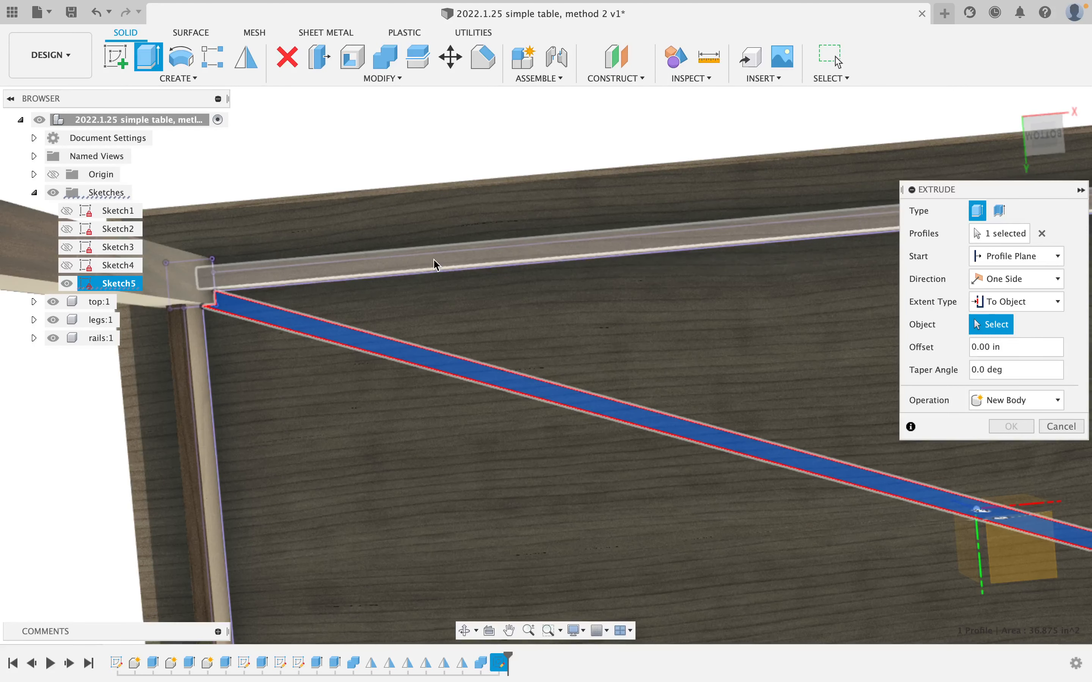
pyautogui.click(315, 266)
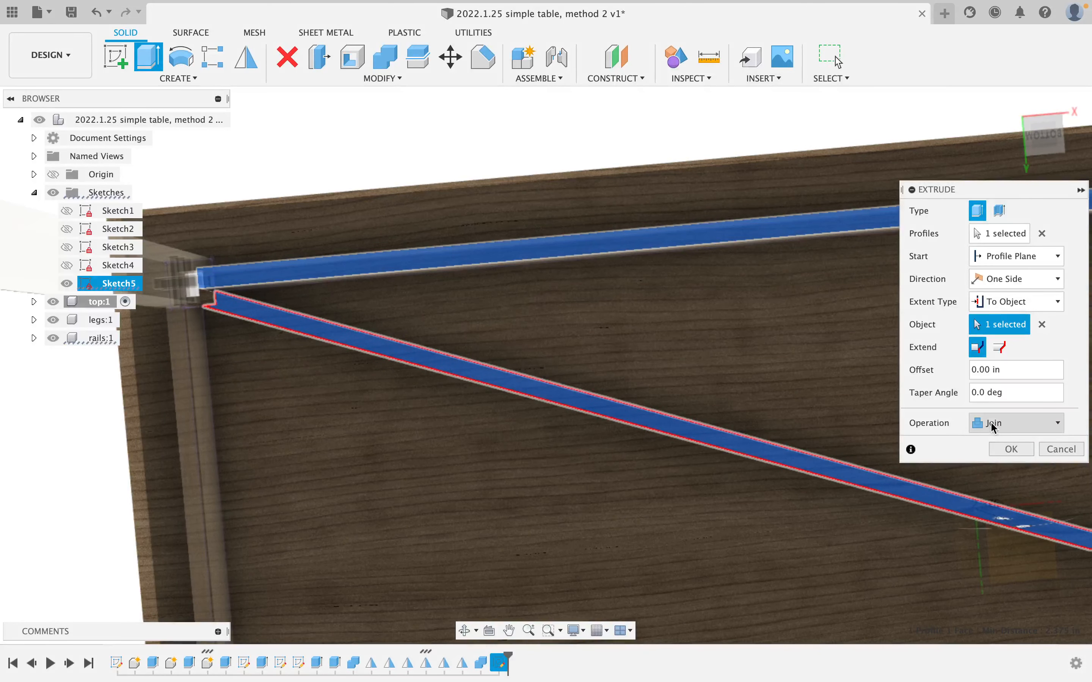
pyautogui.click(993, 427)
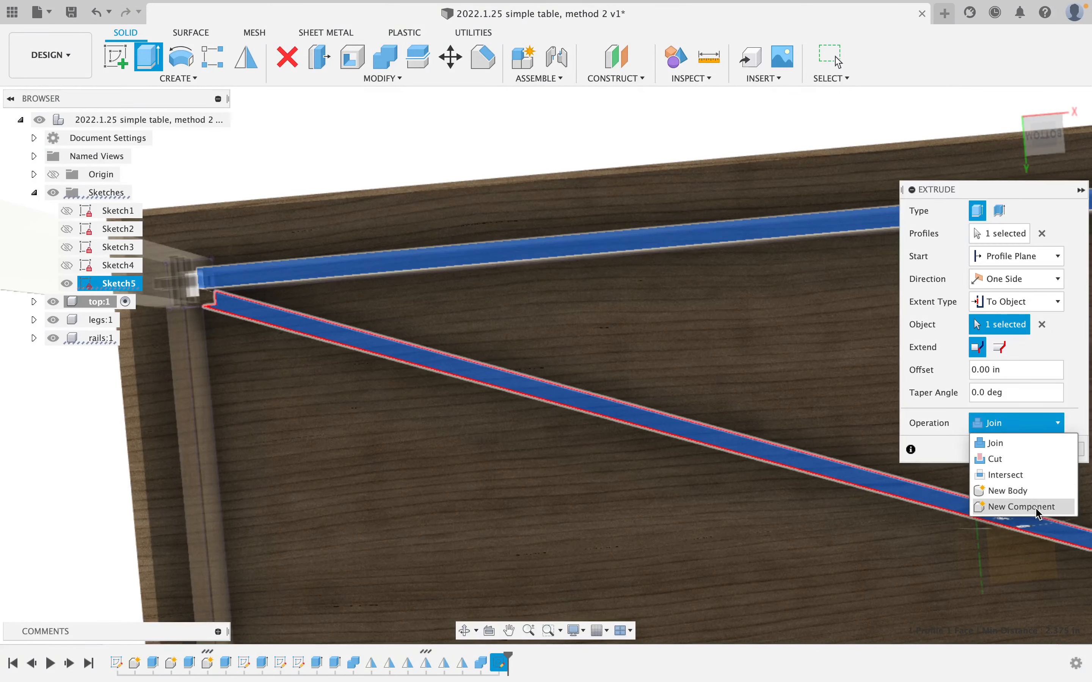
pyautogui.click(1024, 507)
pyautogui.click(1004, 450)
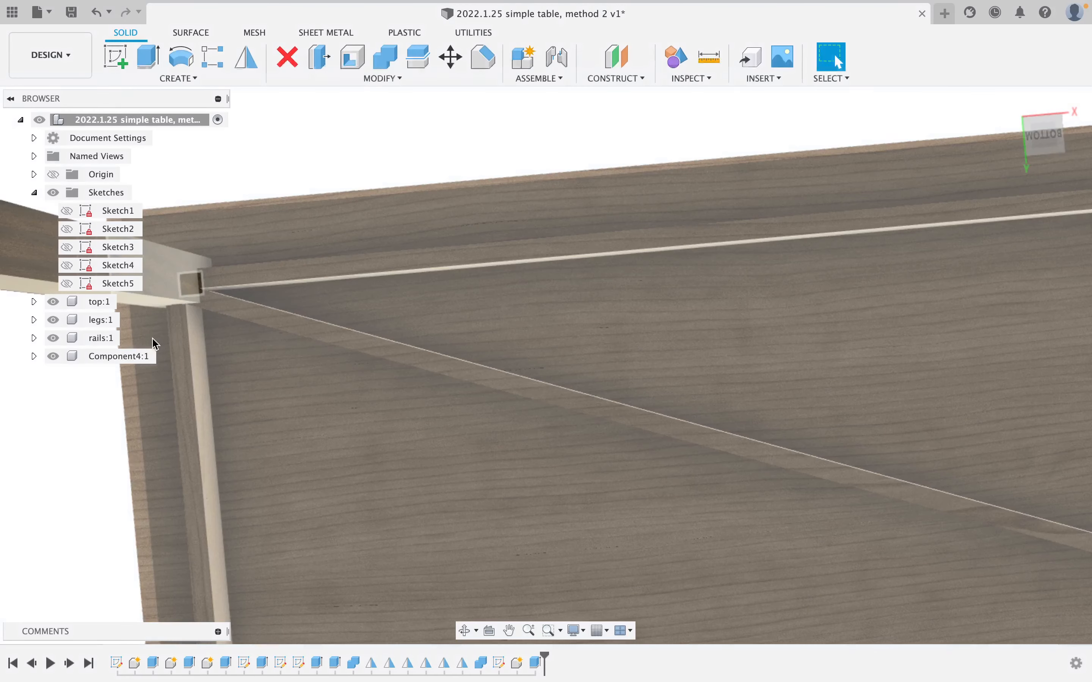
# Rename the new diagonal component as brace
pyautogui.doubleClick(120, 356)
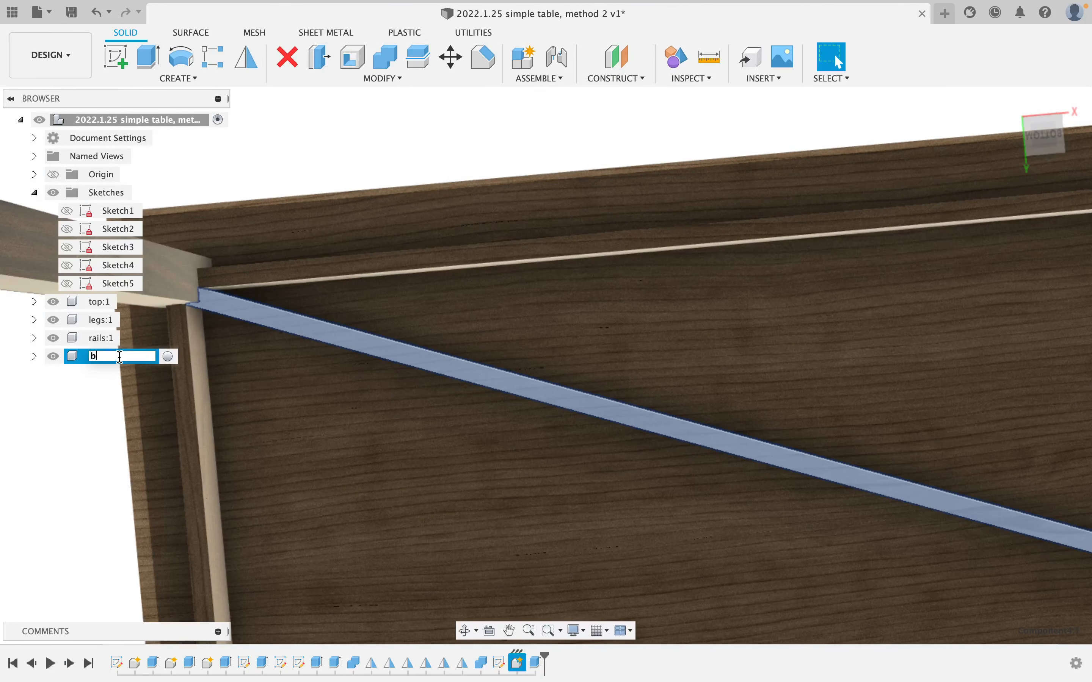
pyautogui.scroll(-10, 485, 312)
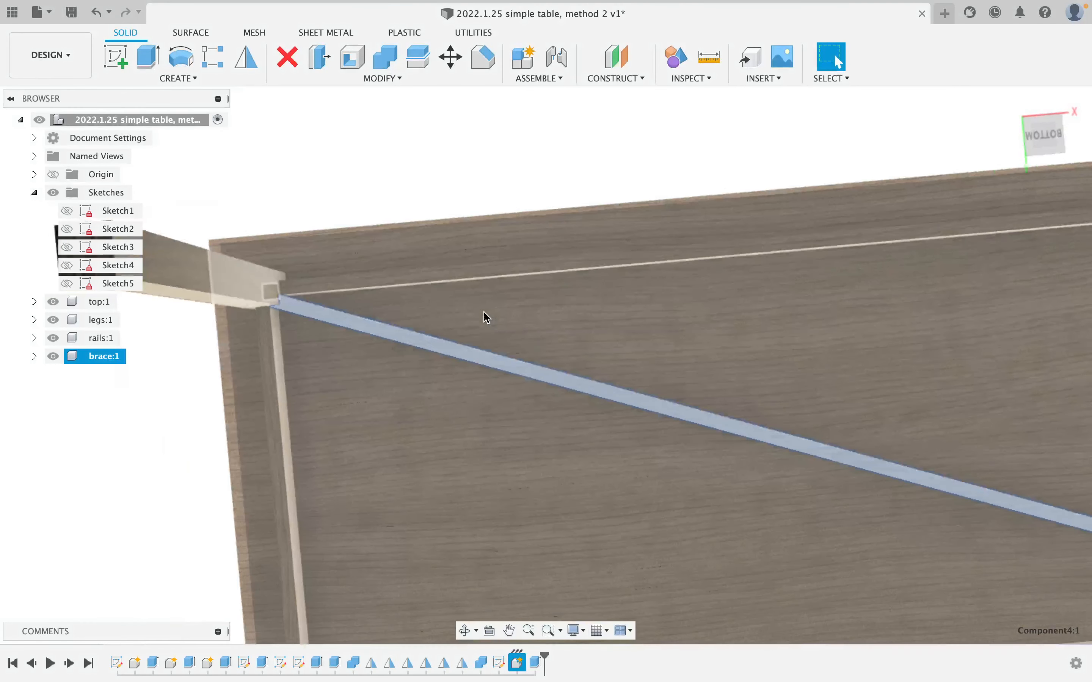
pyautogui.keyDown('shift'); pyautogui.moveTo(565, 330); pyautogui.dragTo(494, 309, button='middle'); pyautogui.keyUp('shift')
pyautogui.scroll(5, 531, 365)
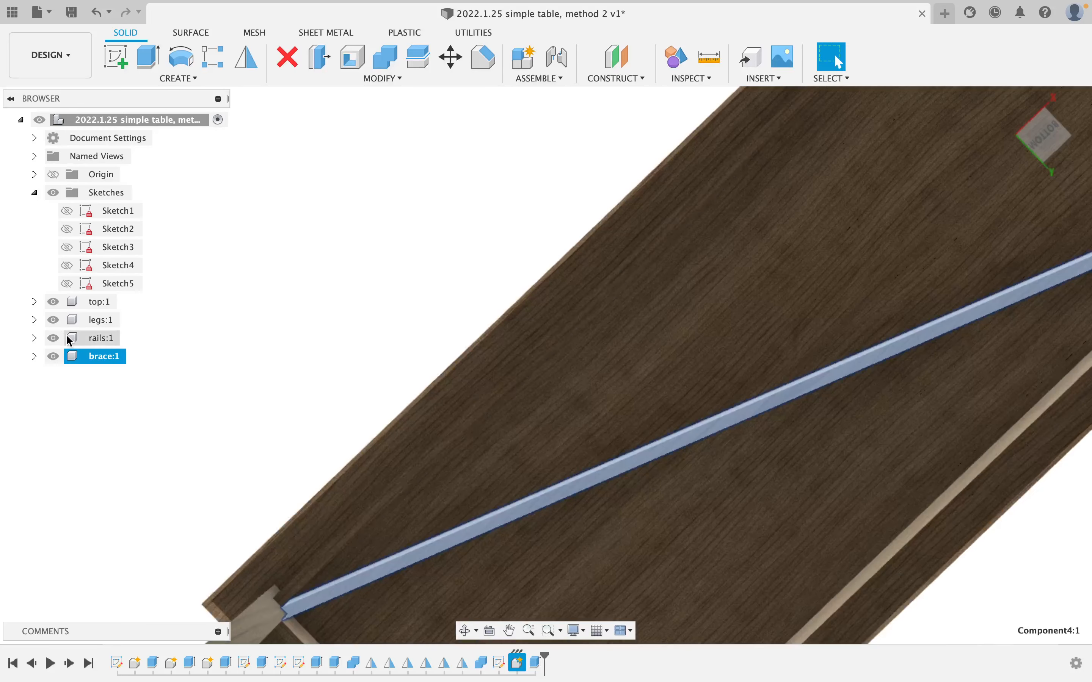
# Hide the legs component to expose the brace end at the rail corner, and clear the brace selection
pyautogui.click(53, 320)
pyautogui.scroll(-5, 252, 575)
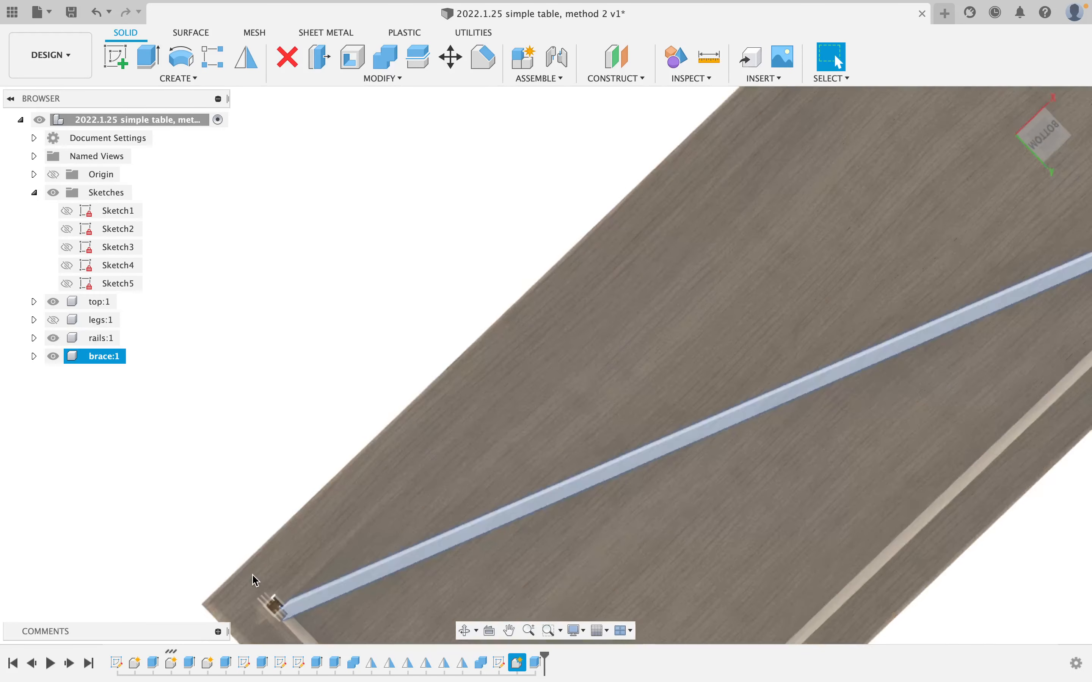
pyautogui.keyDown('shift'); pyautogui.moveTo(280, 634); pyautogui.dragTo(324, 529, button='middle'); pyautogui.keyUp('shift')
pyautogui.scroll(5, 323, 538)
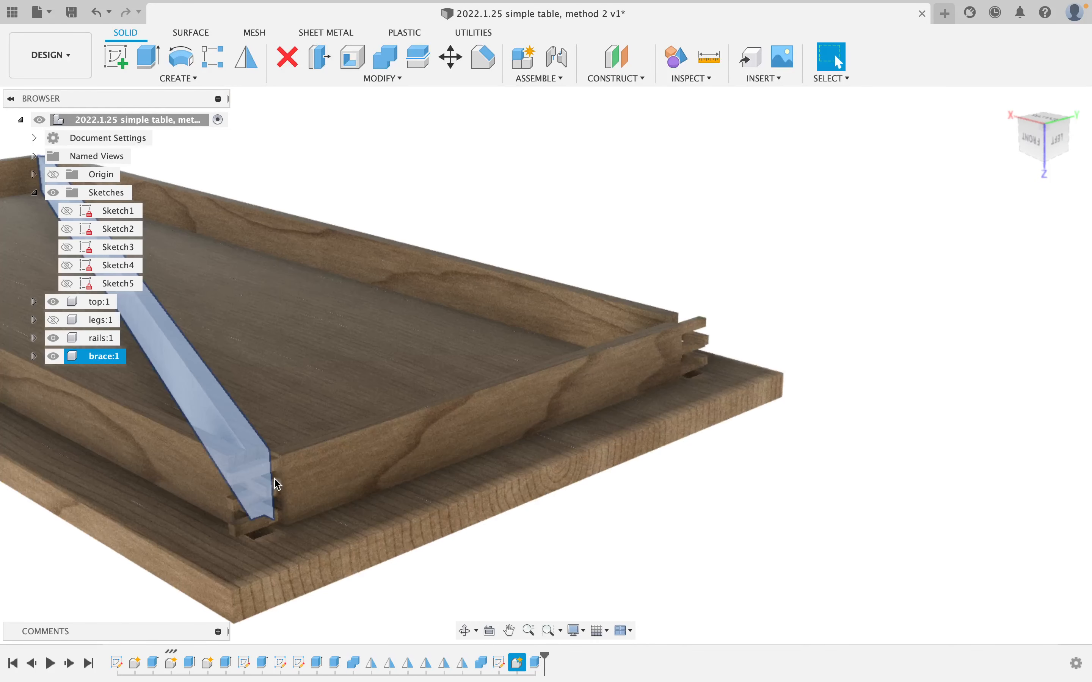
pyautogui.keyDown('shift'); pyautogui.moveTo(273, 572); pyautogui.dragTo(252, 573, button='middle'); pyautogui.keyUp('shift')
pyautogui.scroll(2, 250, 569)
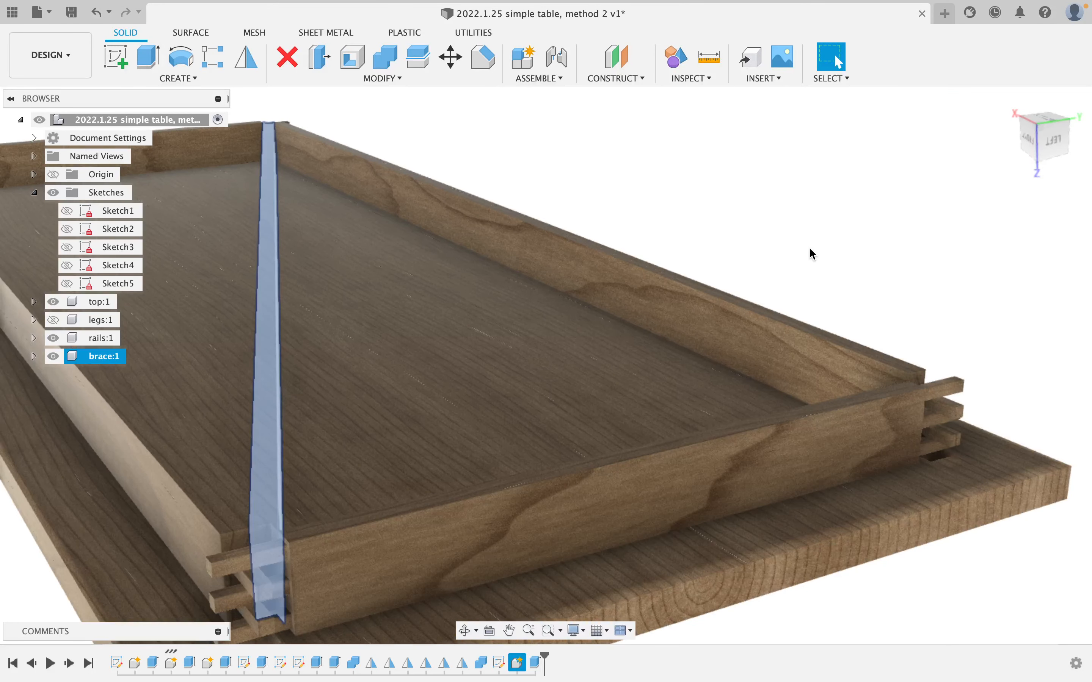
pyautogui.click(810, 249)
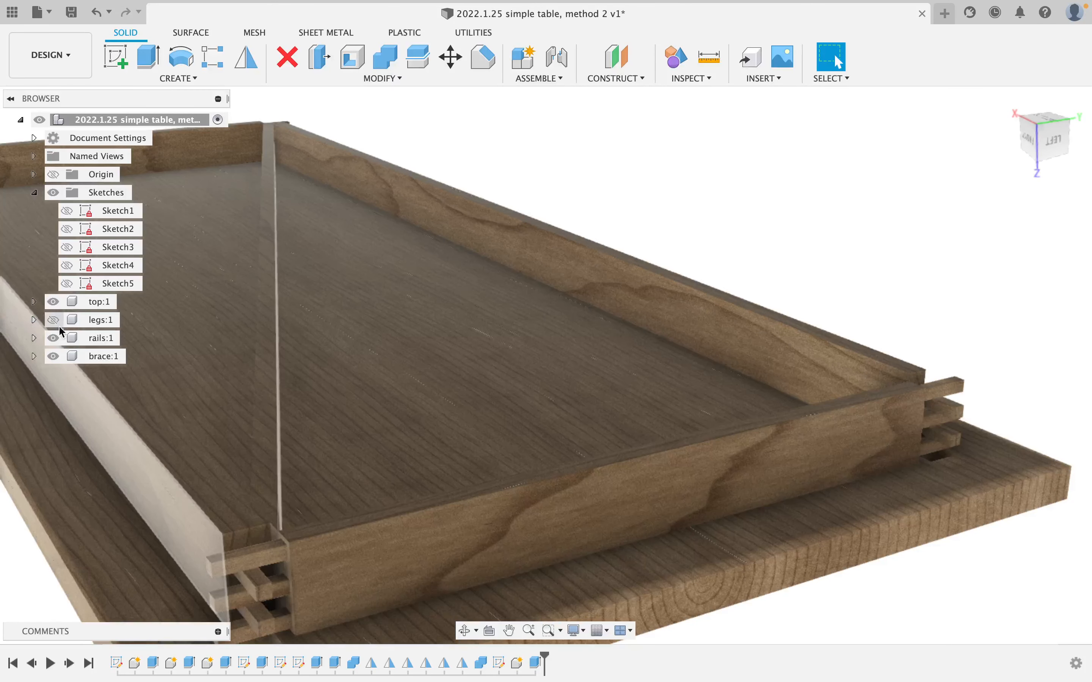
# Hide the rails component to leave the brace alone on the tabletop, and examine the brace's angled end faces
pyautogui.click(53, 338)
pyautogui.moveTo(218, 512); pyautogui.dragTo(231, 207, button='middle')
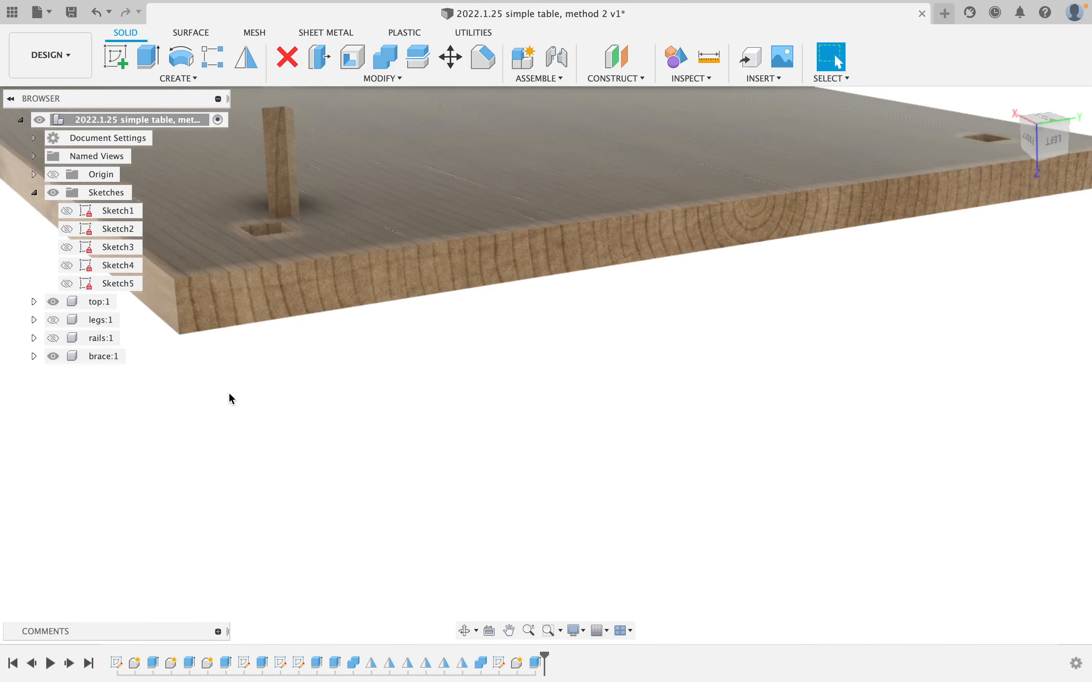
pyautogui.keyDown('shift'); pyautogui.moveTo(232, 398); pyautogui.dragTo(256, 324, button='middle'); pyautogui.keyUp('shift')
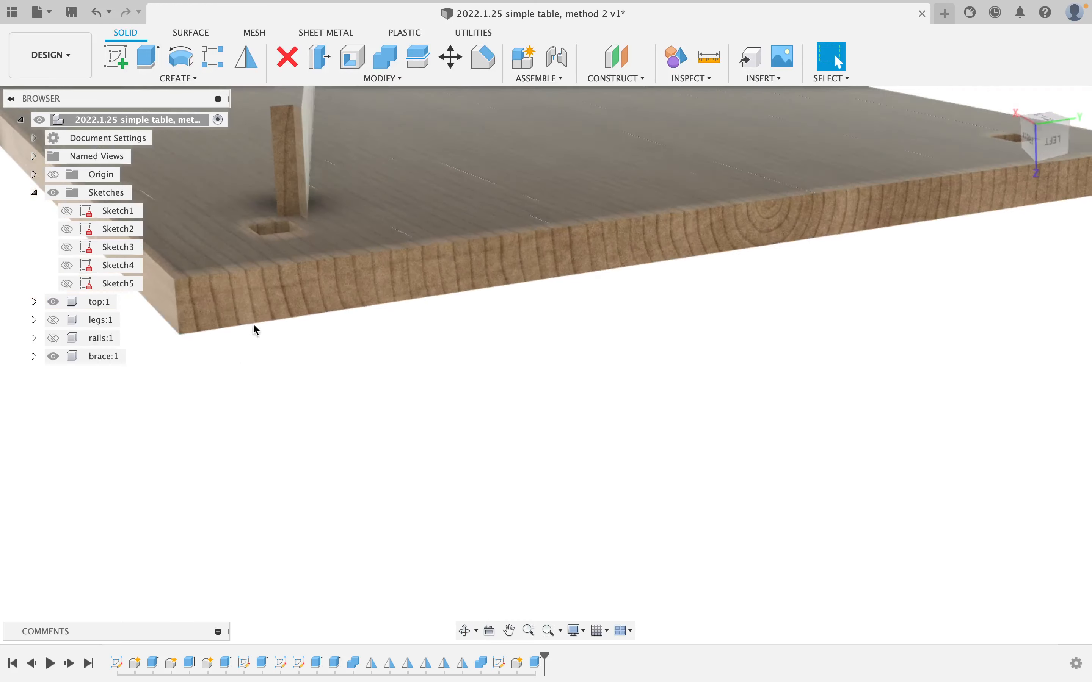
pyautogui.scroll(5, 261, 155)
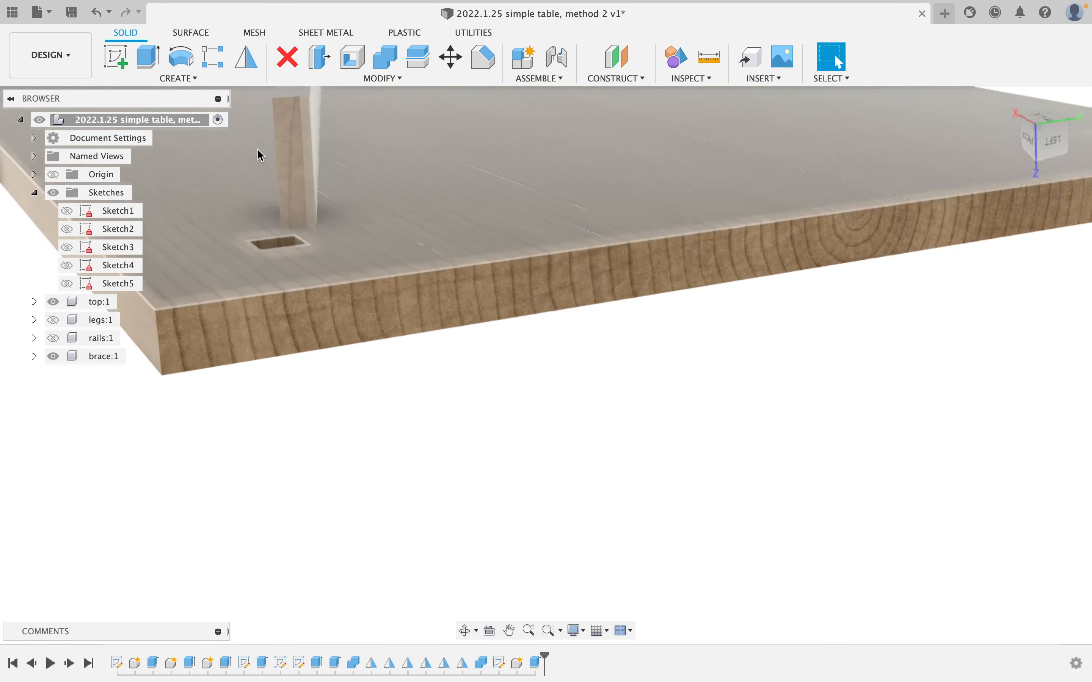
pyautogui.keyDown('shift'); pyautogui.moveTo(261, 155); pyautogui.dragTo(348, 418, button='middle'); pyautogui.keyUp('shift')
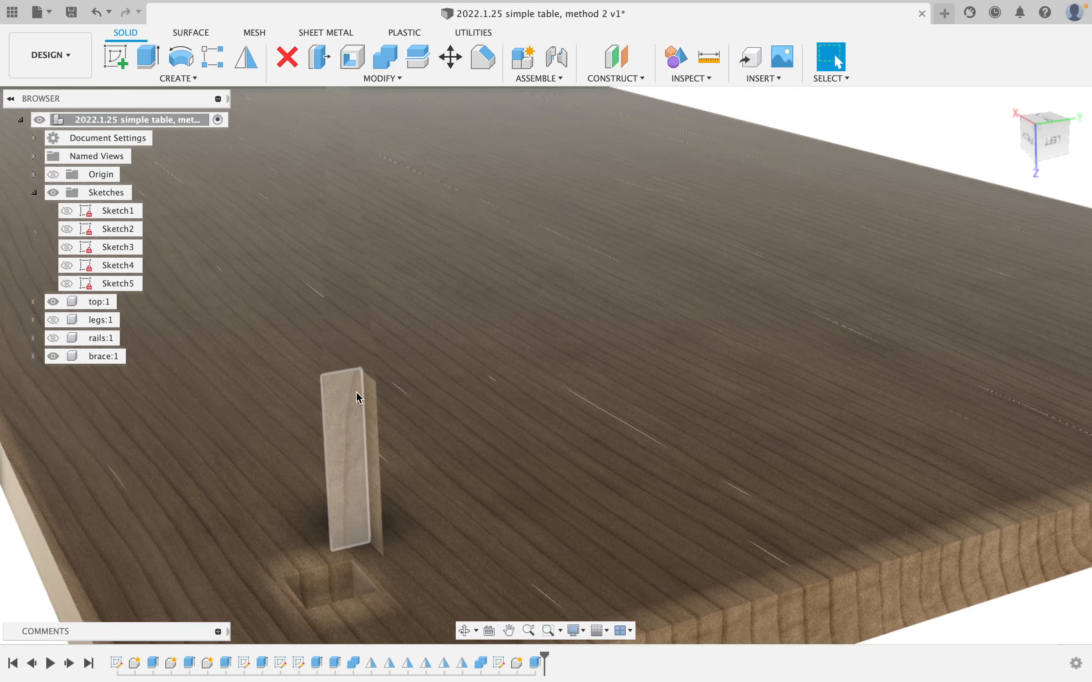
pyautogui.scroll(-3, 347, 402)
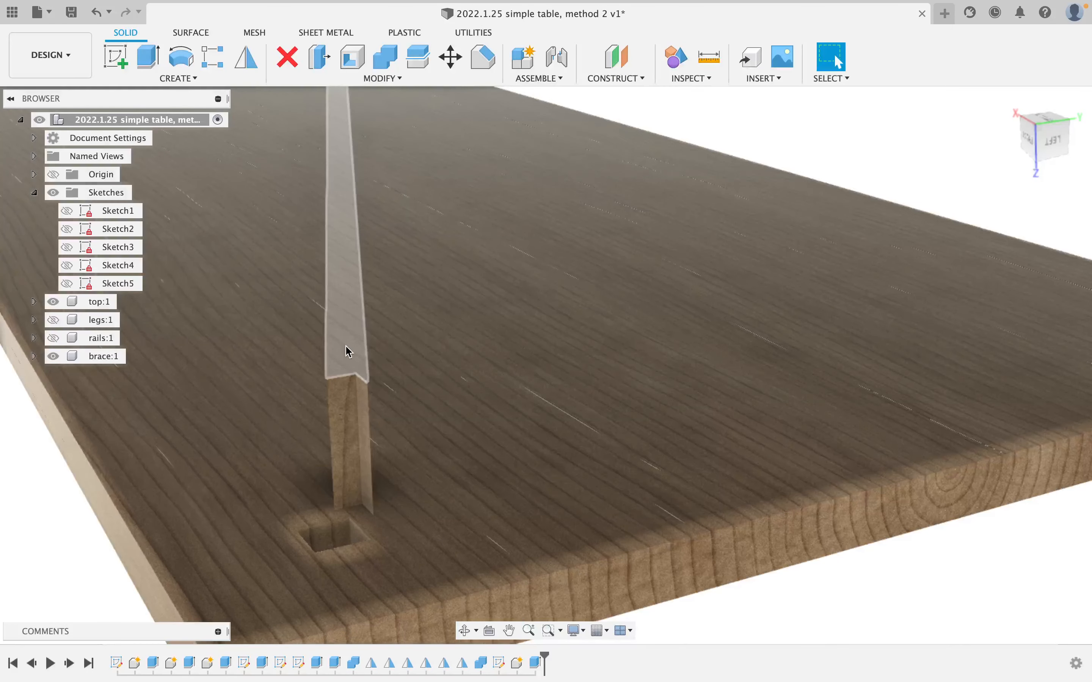
pyautogui.scroll(-2, 350, 316)
pyautogui.scroll(-5, 350, 306)
pyautogui.scroll(3, 347, 323)
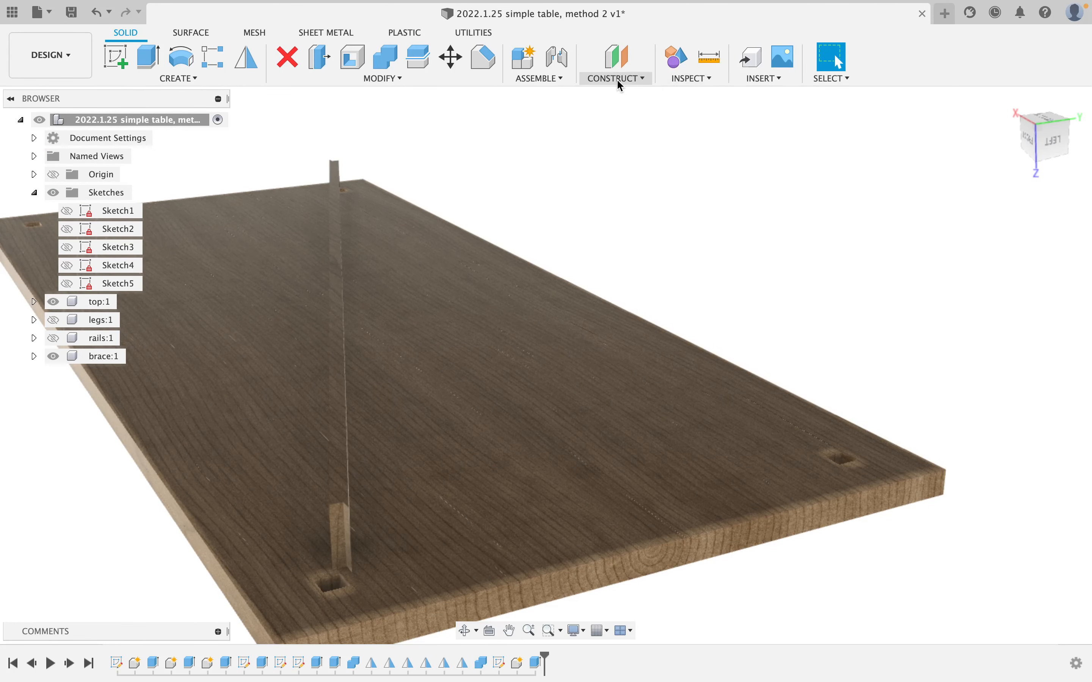
pyautogui.click(621, 80)
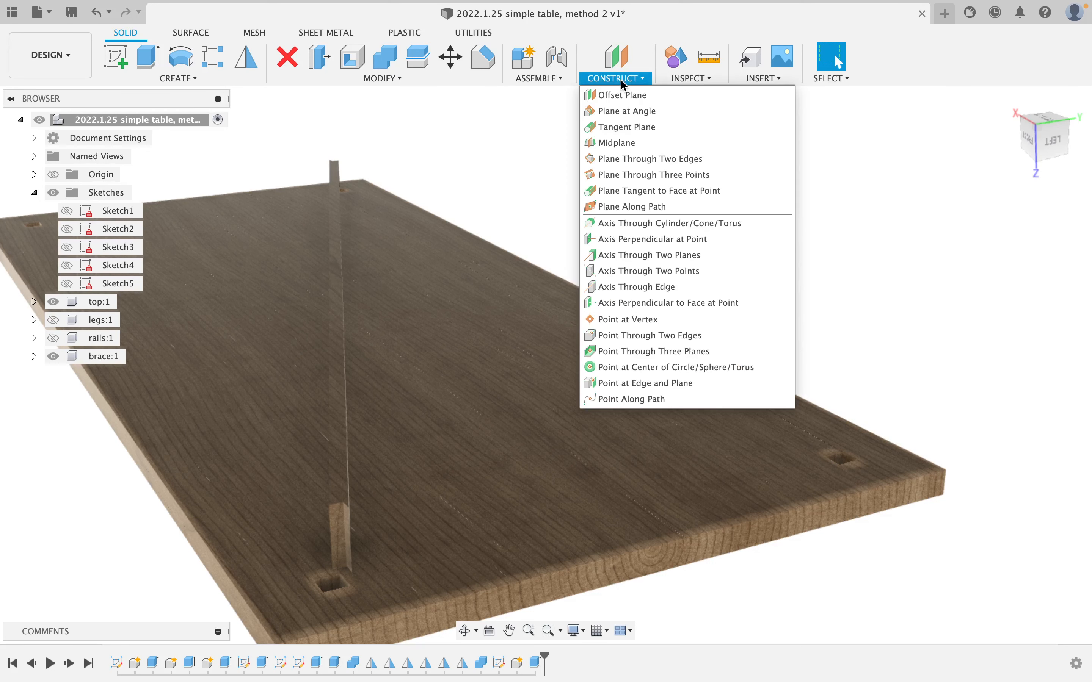
pyautogui.click(651, 143)
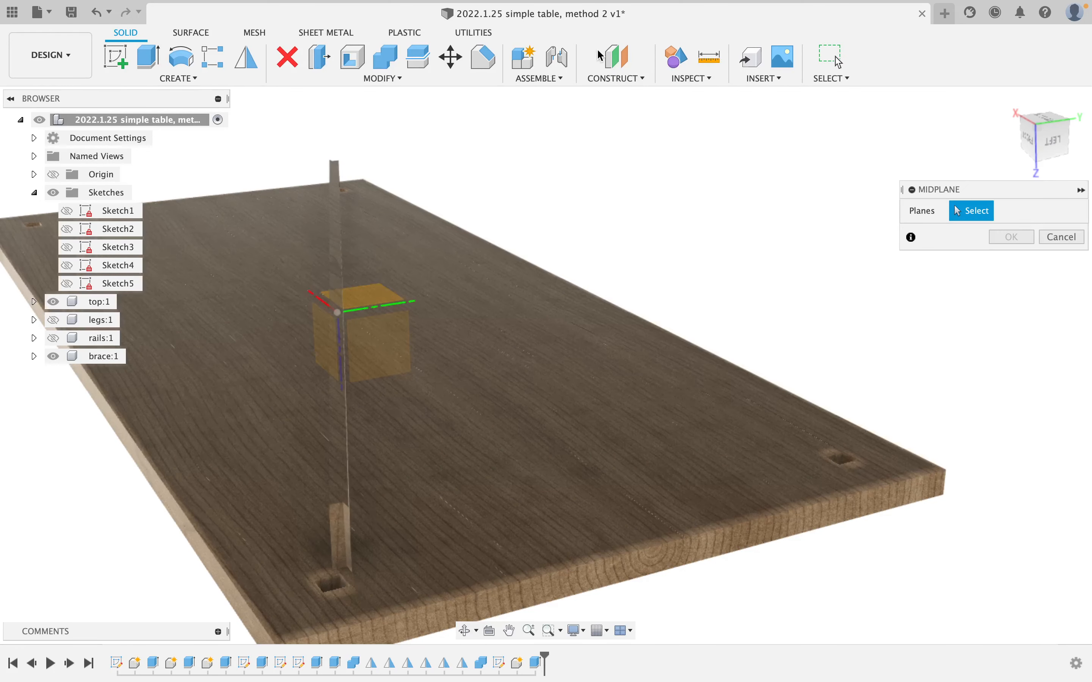
pyautogui.click(644, 78)
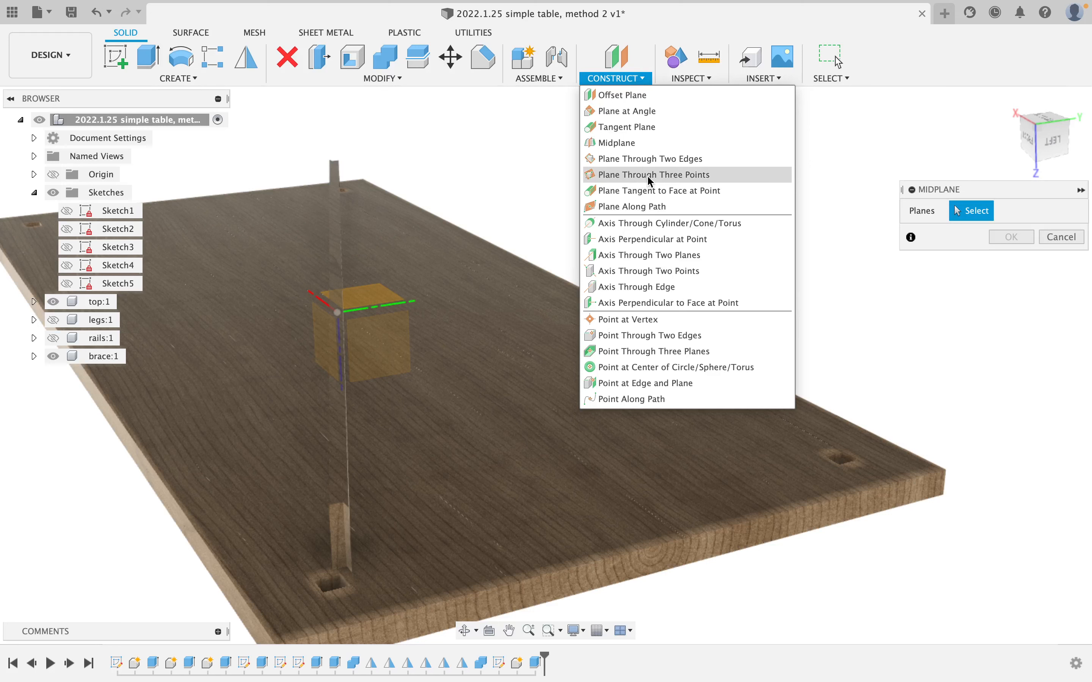
pyautogui.click(1054, 238)
pyautogui.click(1054, 237)
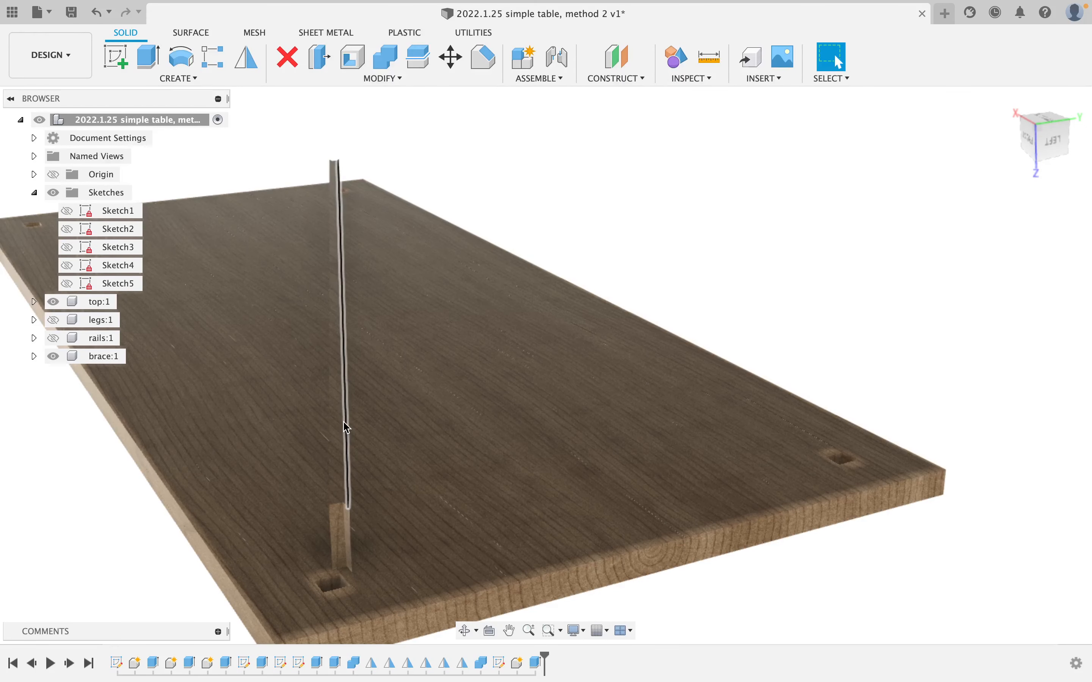
# Measure the angle between the brace's long edge on the tabletop and the tabletop's short edge
pyautogui.press('i')
pyautogui.scroll(3, 378, 437)
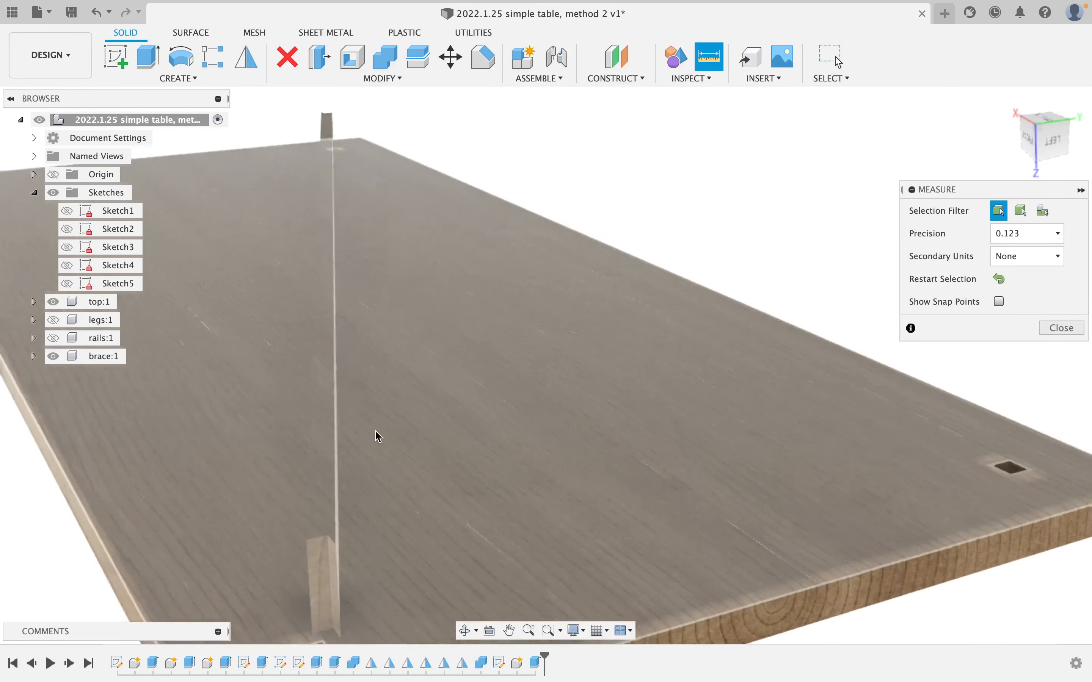
pyautogui.keyDown('shift'); pyautogui.moveTo(371, 446); pyautogui.dragTo(326, 421, button='middle'); pyautogui.keyUp('shift')
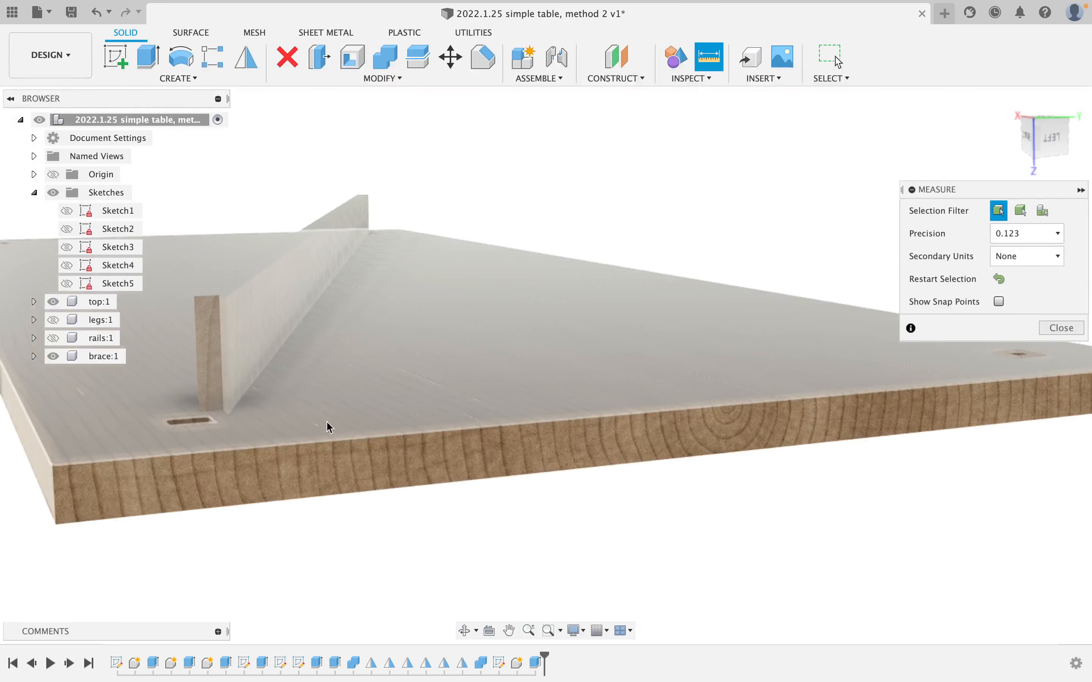
pyautogui.click(244, 405)
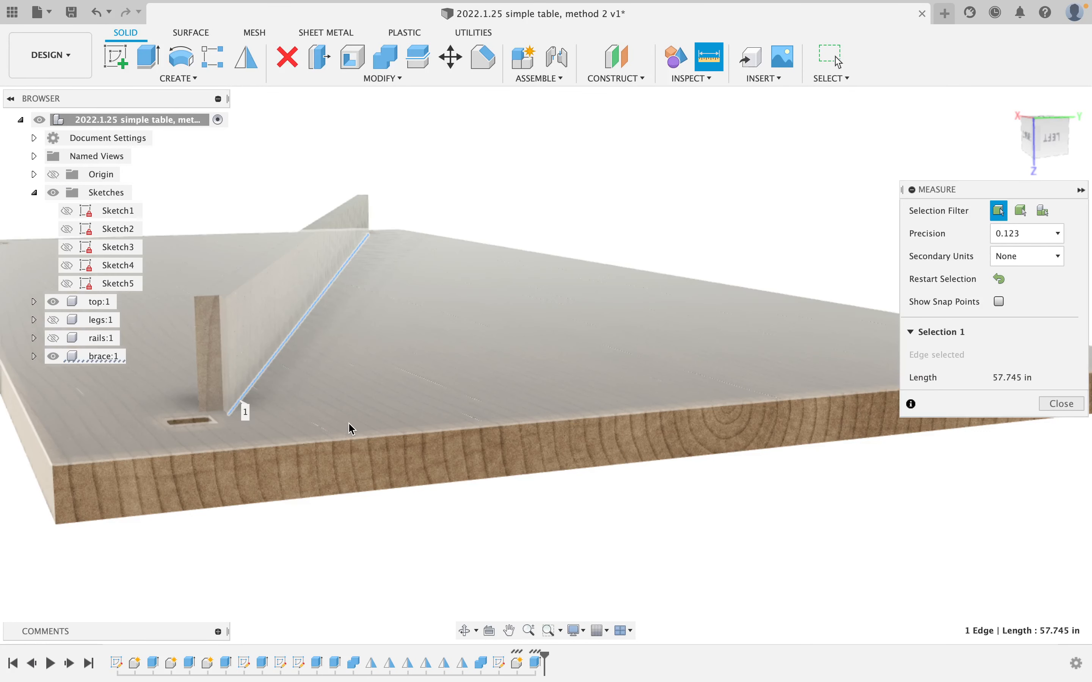
pyautogui.click(369, 439)
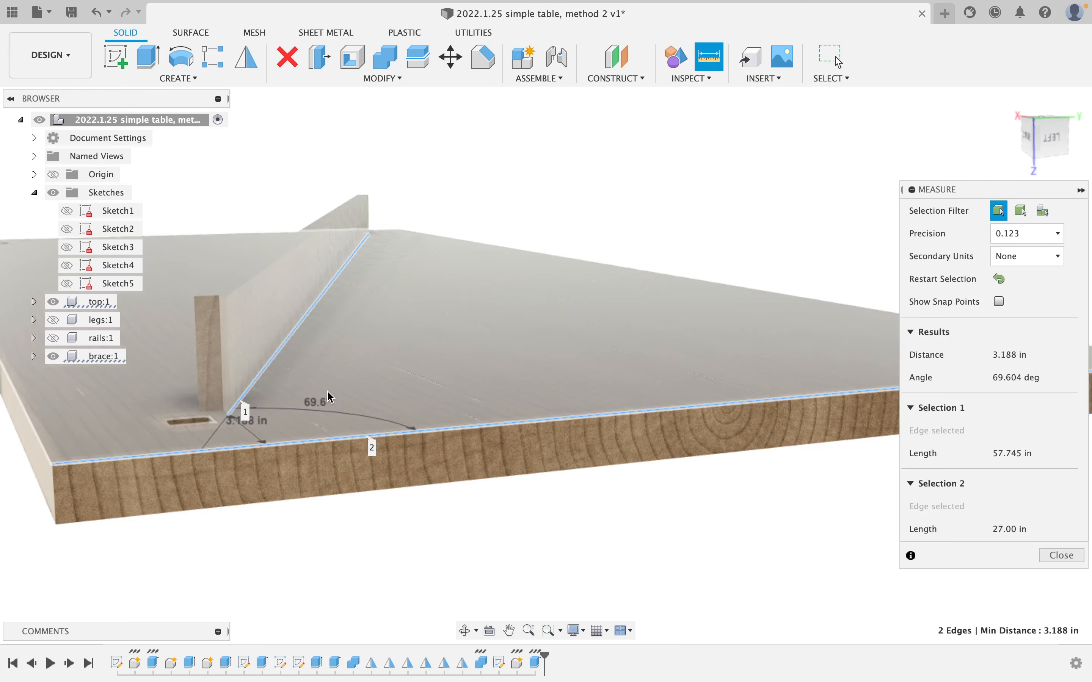
pyautogui.scroll(3, 334, 406)
pyautogui.scroll(-1, 307, 420)
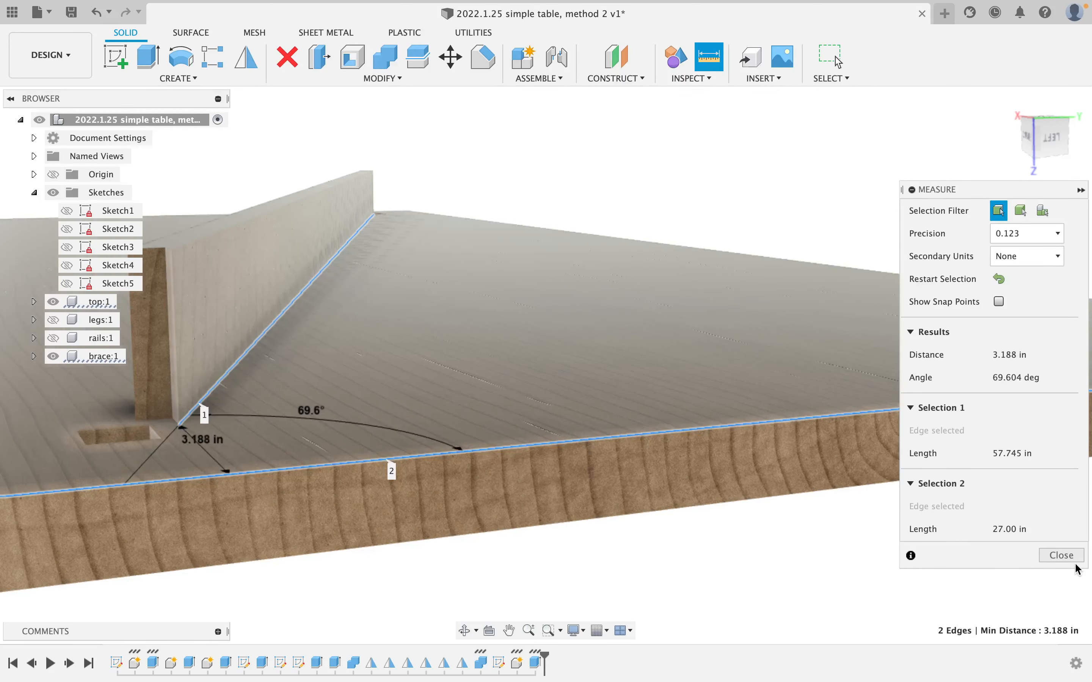
pyautogui.click(1060, 556)
# Construct a plane at angle through the origin's Z axis, set to -69.6 deg
pyautogui.scroll(-5, 533, 474)
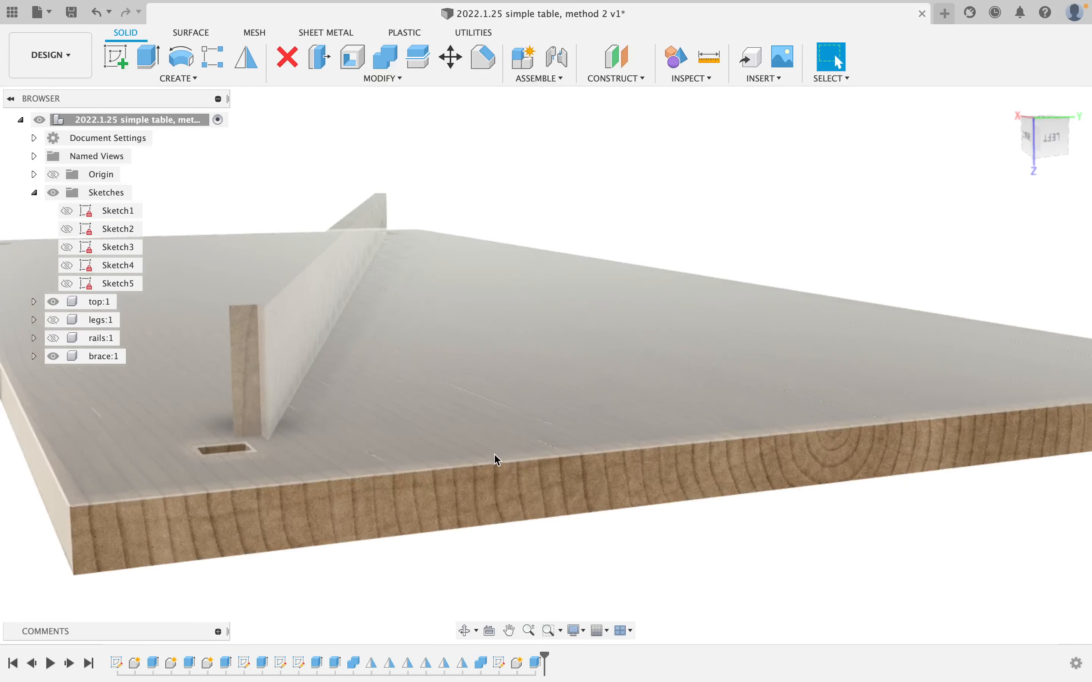
pyautogui.click(616, 81)
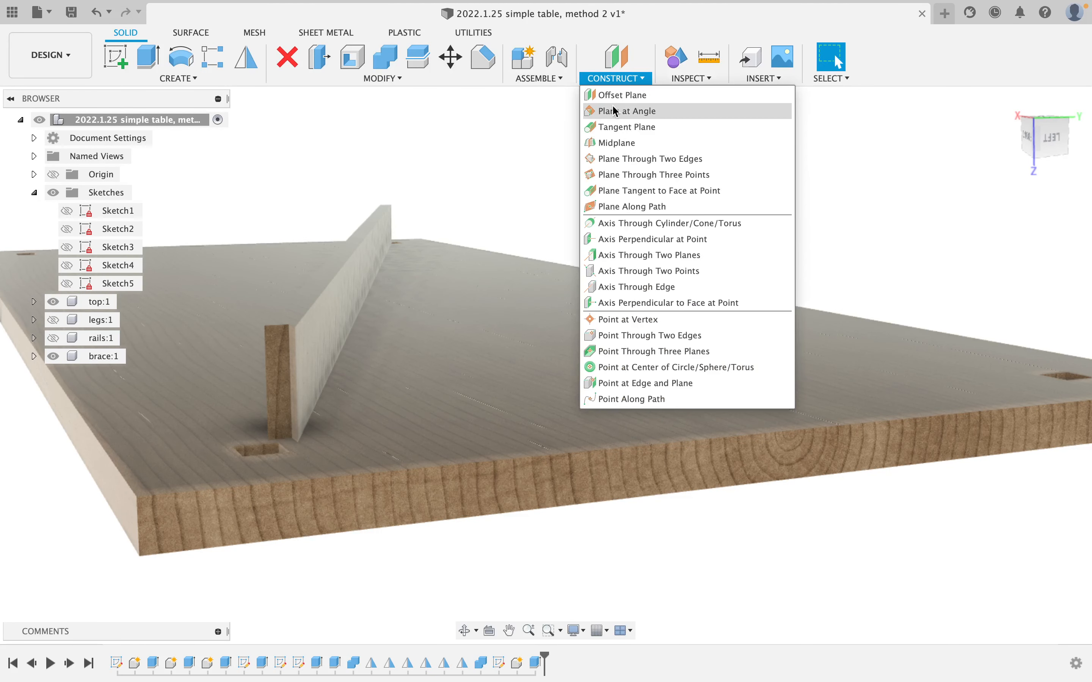
pyautogui.click(614, 111)
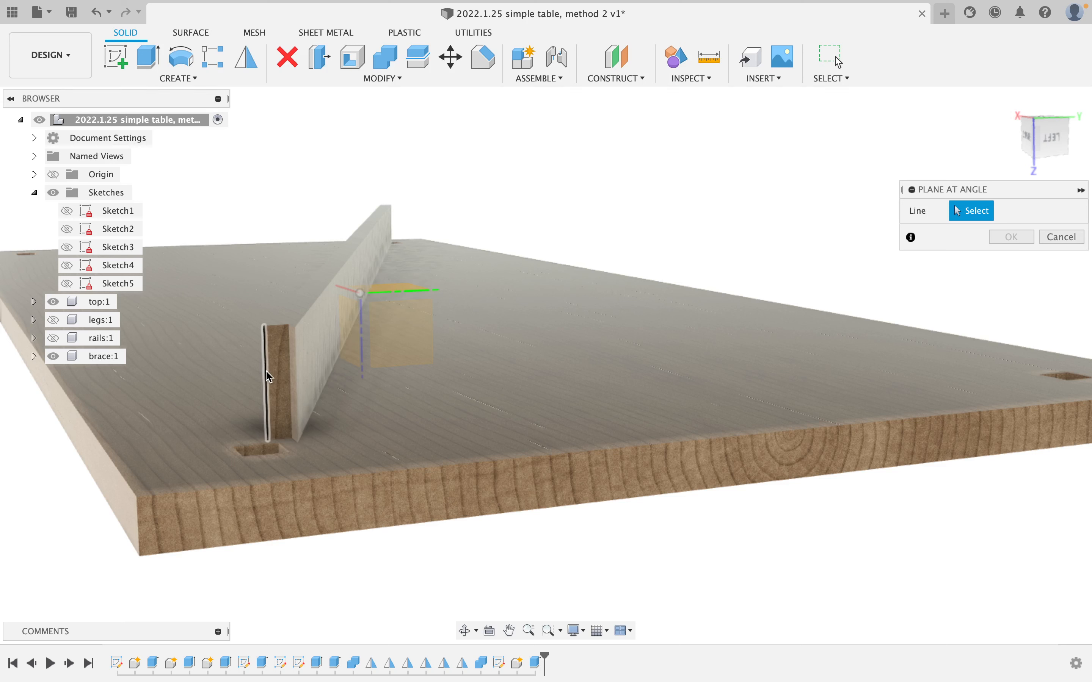
pyautogui.click(361, 339)
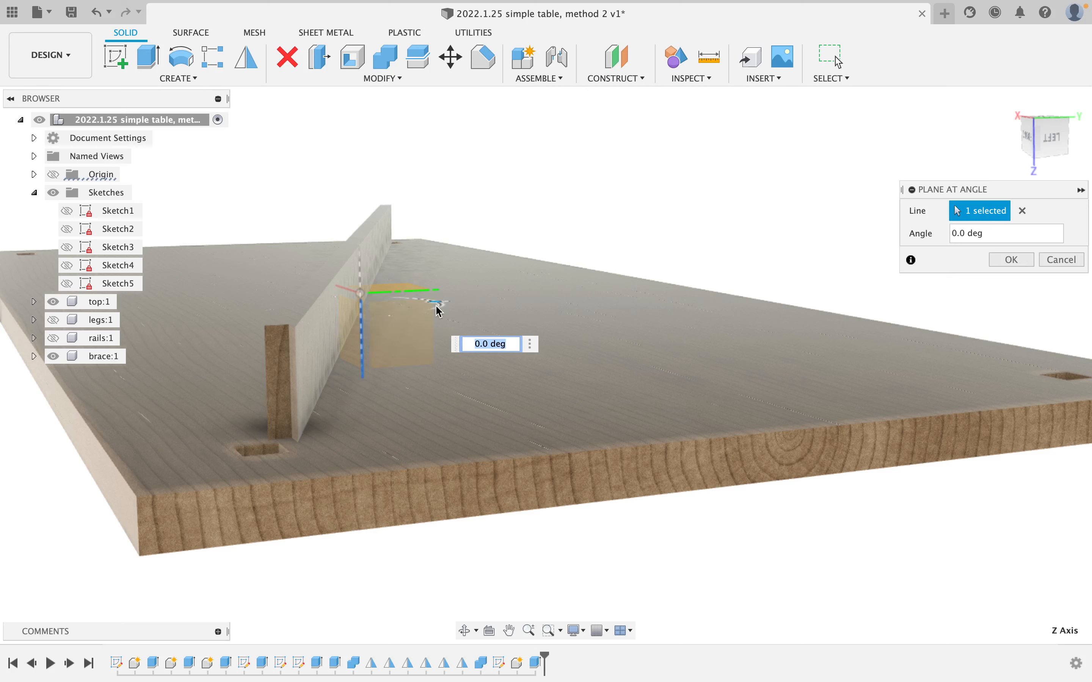
pyautogui.moveTo(436, 305); pyautogui.dragTo(421, 286)
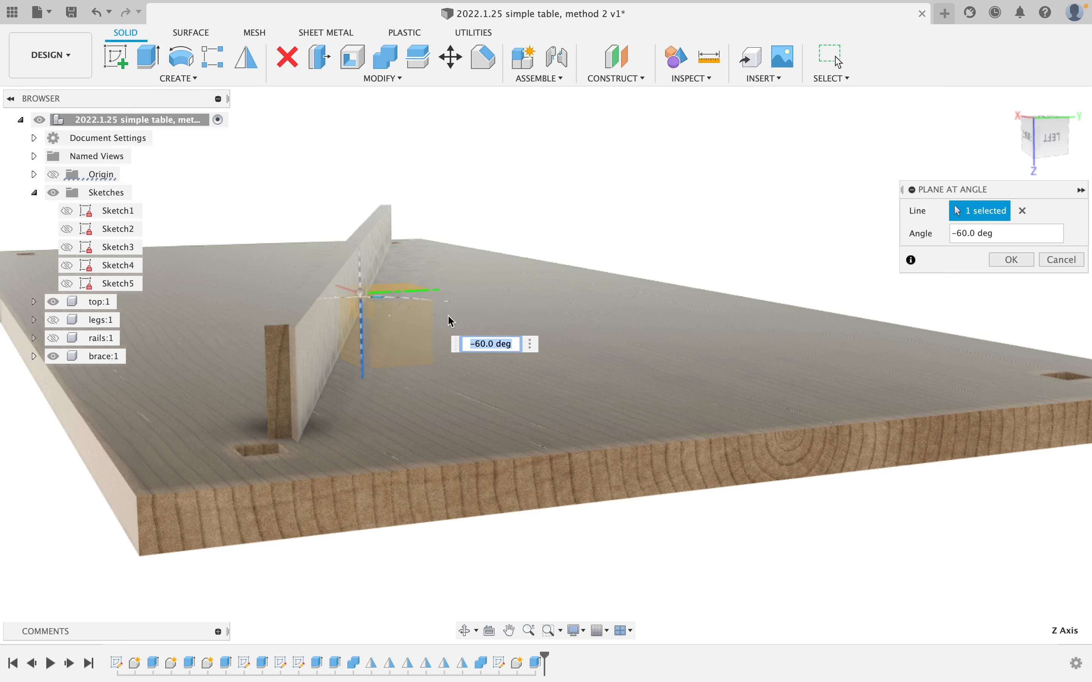
pyautogui.write('-69.6')
pyautogui.press('Return')
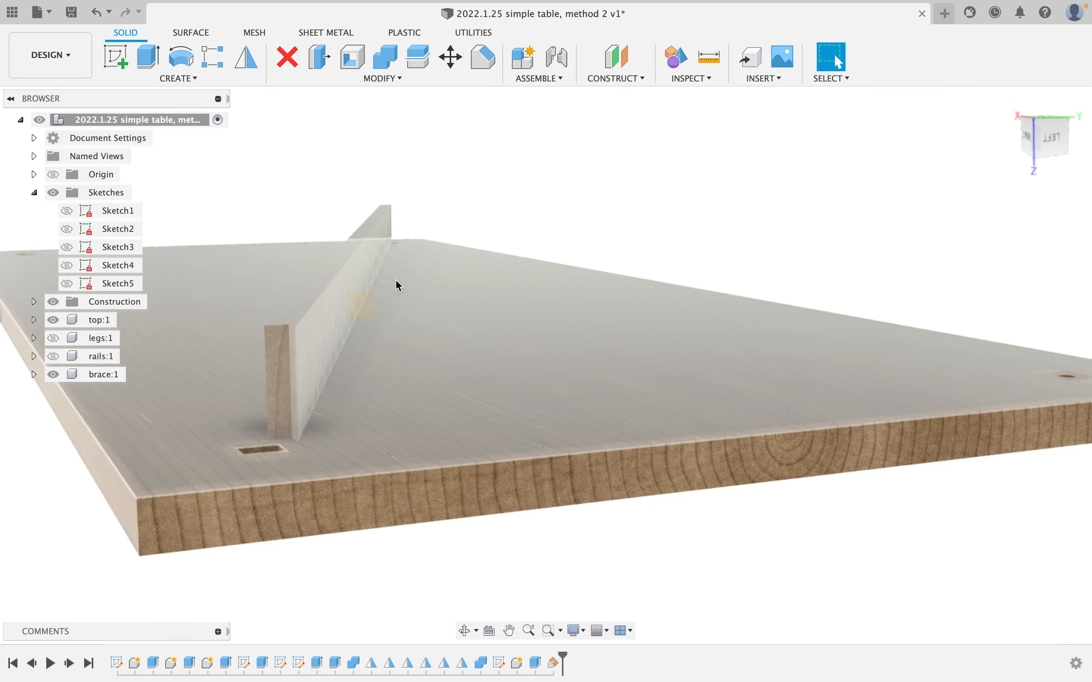
# Examine how the new angled construction plane lines up with the brace at the middle of the tabletop
pyautogui.scroll(5, 373, 361)
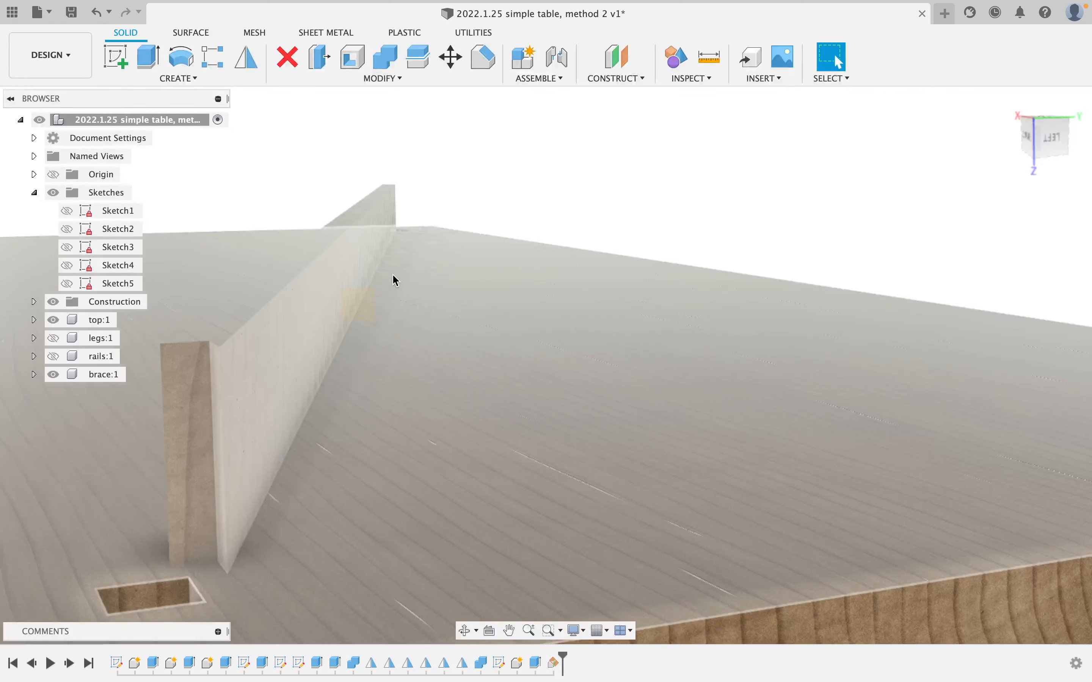
pyautogui.keyDown('shift'); pyautogui.moveTo(396, 279); pyautogui.dragTo(392, 312, button='middle'); pyautogui.keyUp('shift')
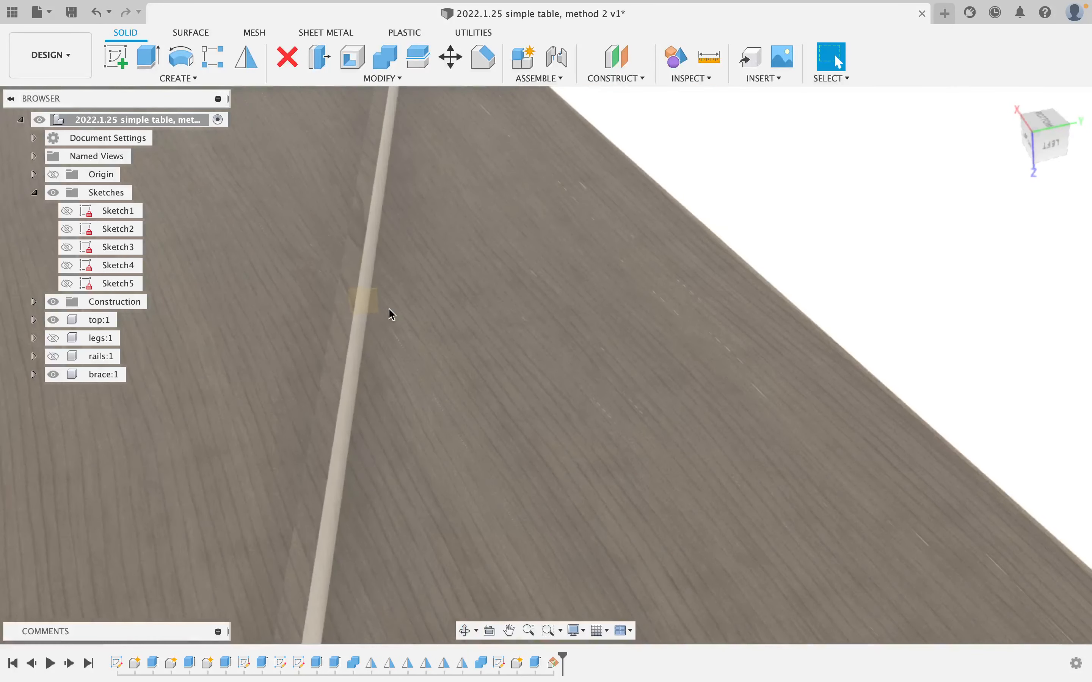
pyautogui.scroll(-3, 389, 309)
pyautogui.scroll(3, 389, 305)
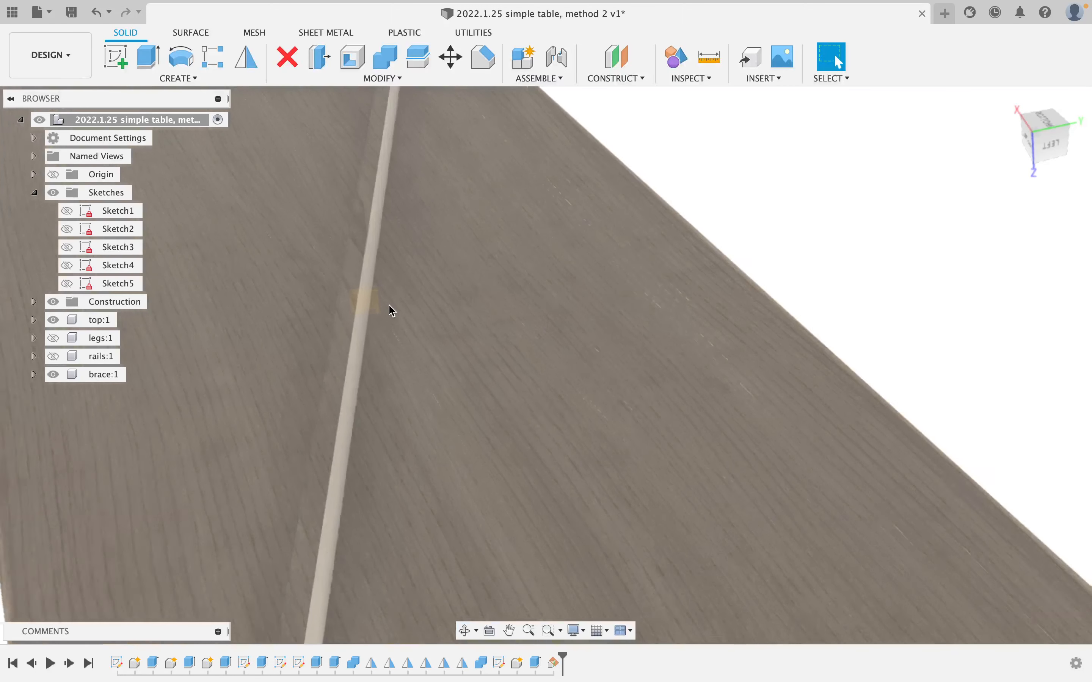
pyautogui.scroll(-1, 366, 315)
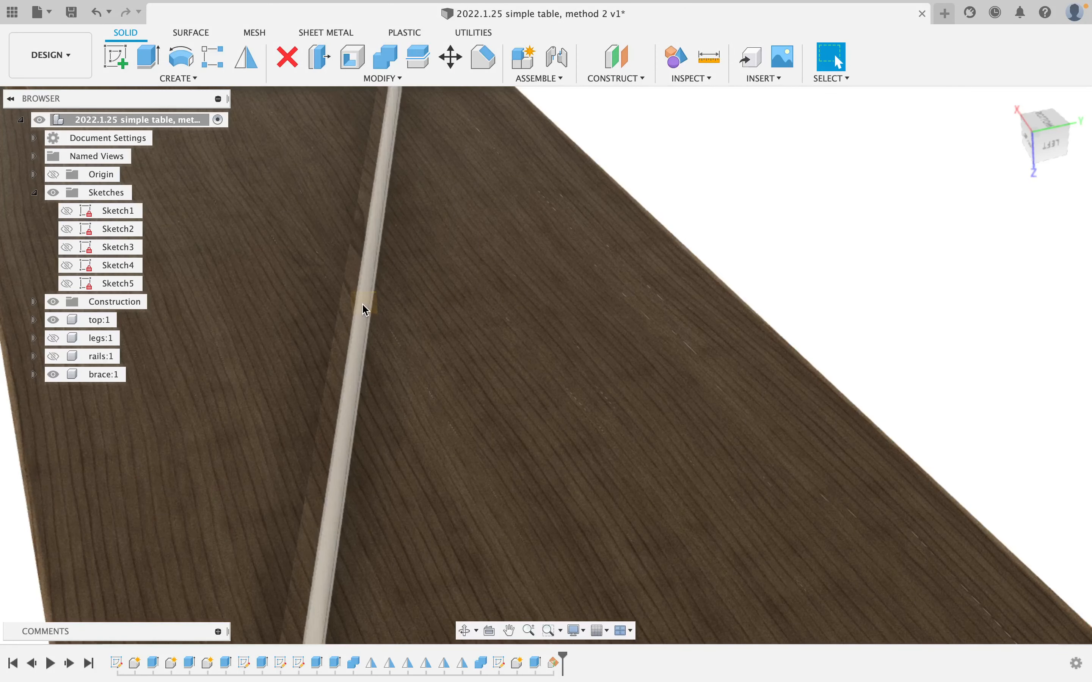
pyautogui.scroll(1, 375, 294)
pyautogui.scroll(1, 385, 312)
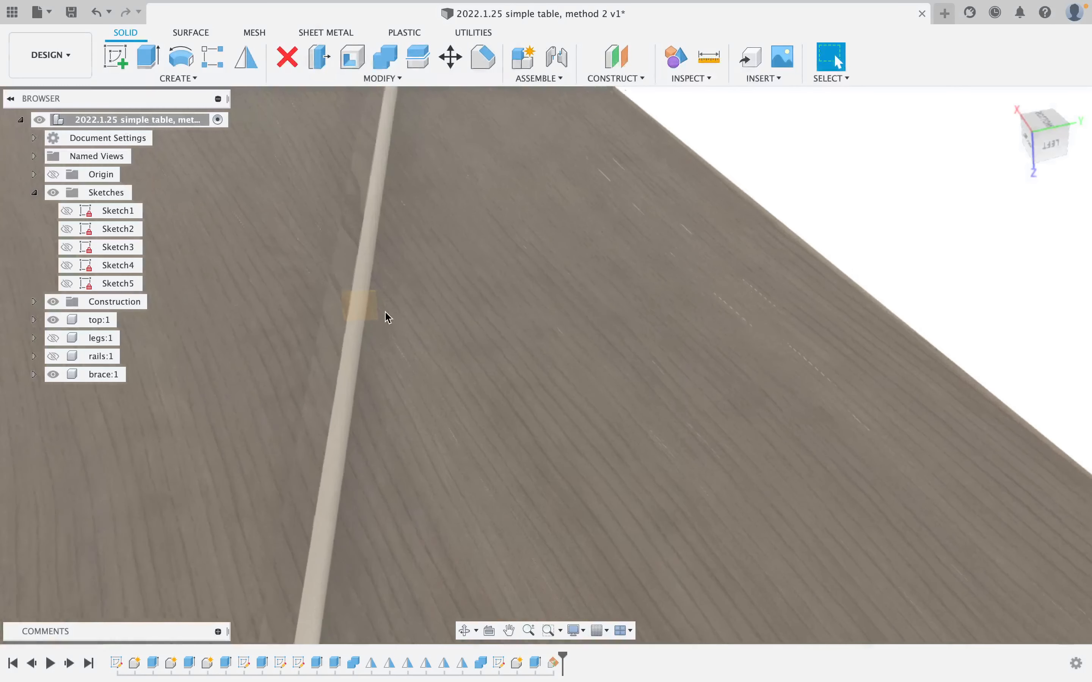
pyautogui.scroll(-1, 386, 311)
pyautogui.scroll(1, 386, 312)
pyautogui.scroll(-2, 386, 311)
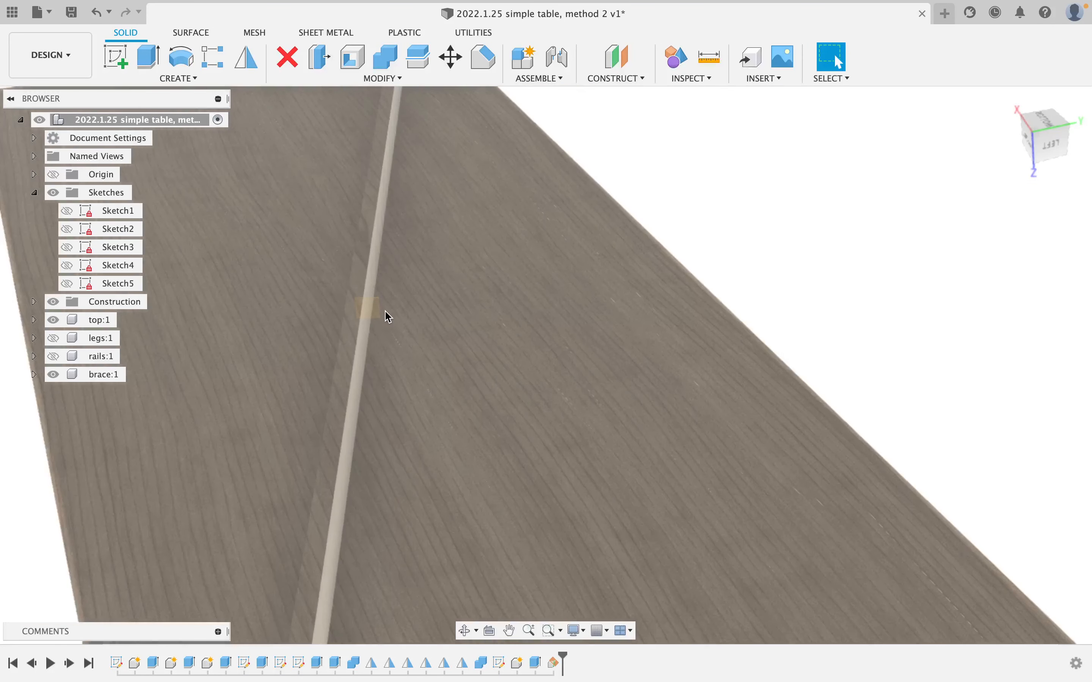
pyautogui.scroll(-4, 386, 311)
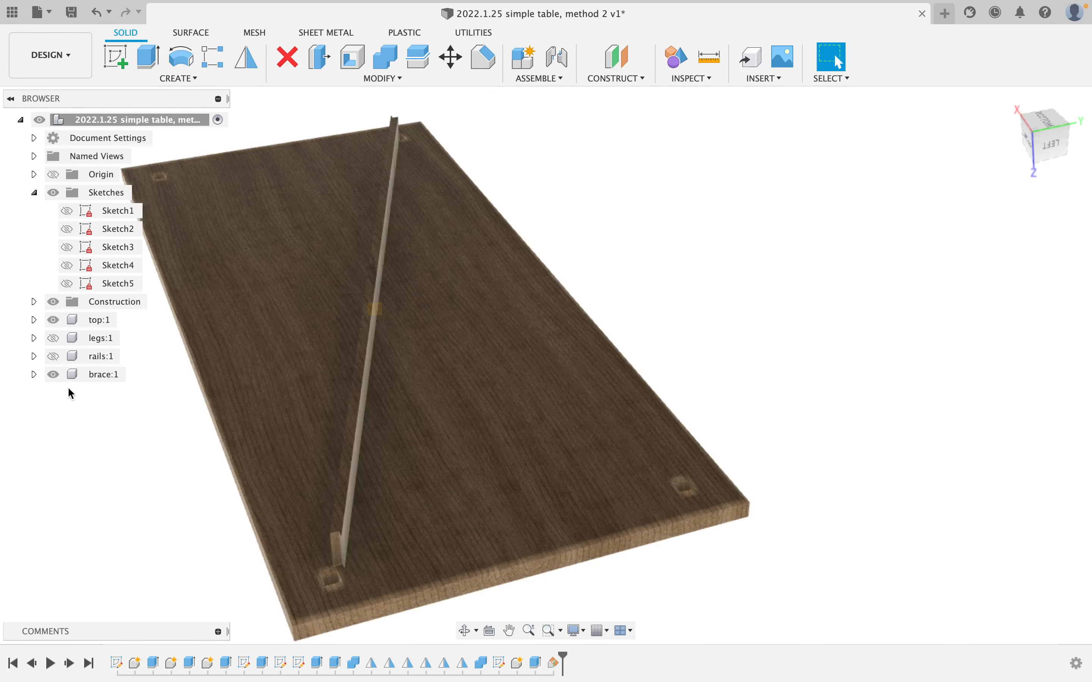
# Hide the tabletop component, leave the brace displayed, and examine the brace's end cuts and side faces beside the angled construction plane
pyautogui.click(53, 374)
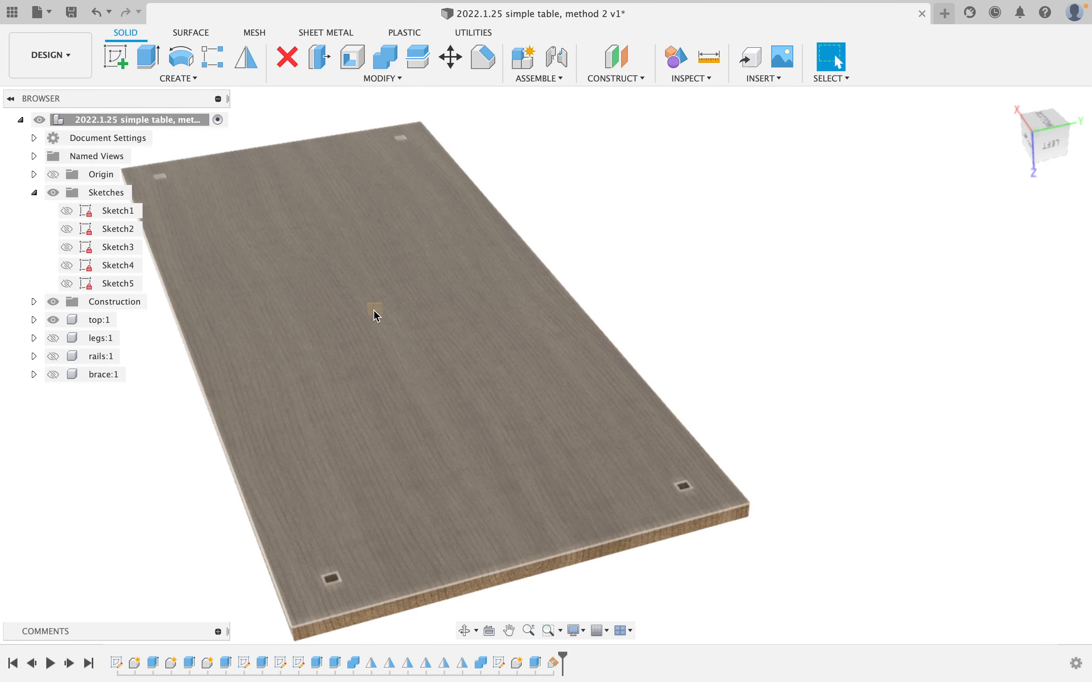
pyautogui.scroll(5, 377, 316)
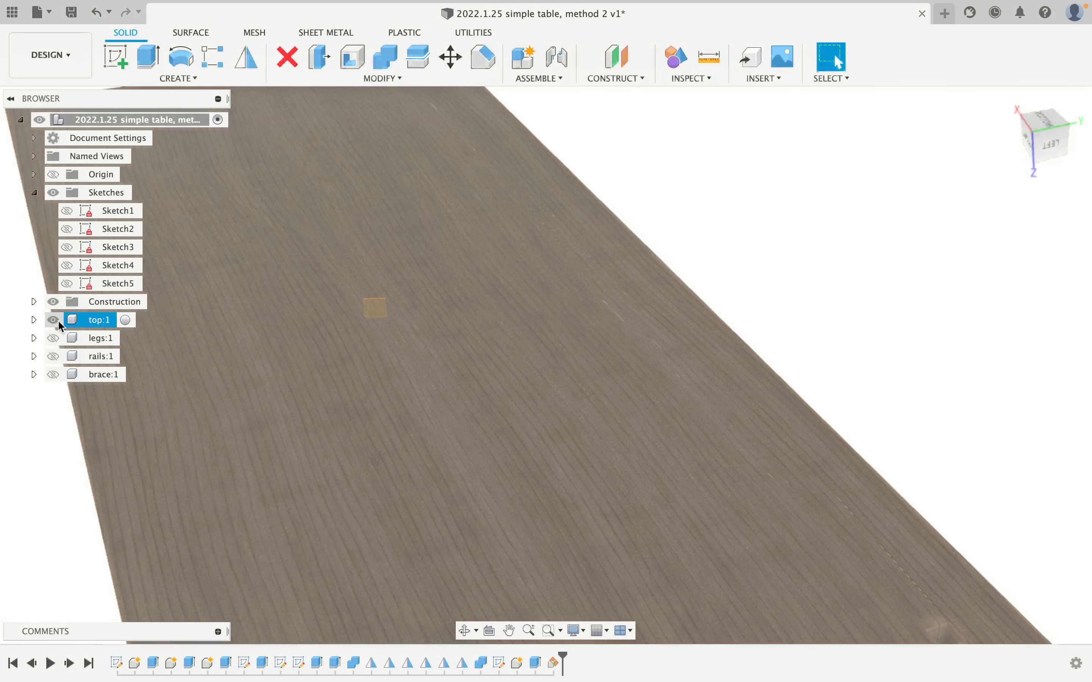
pyautogui.click(53, 320)
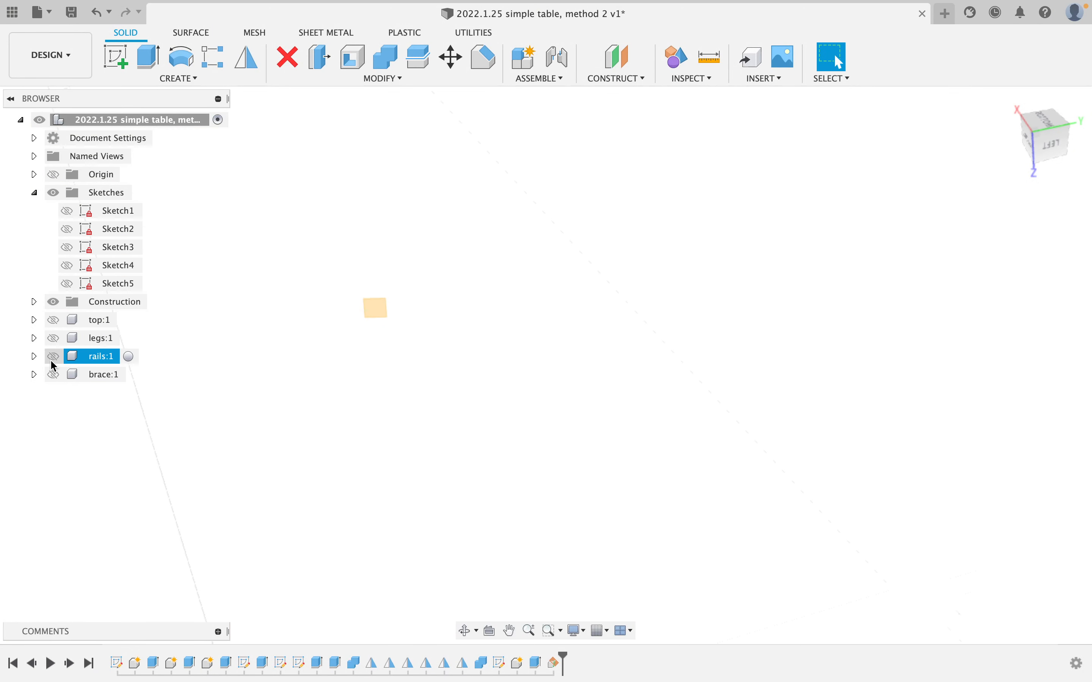
pyautogui.click(53, 375)
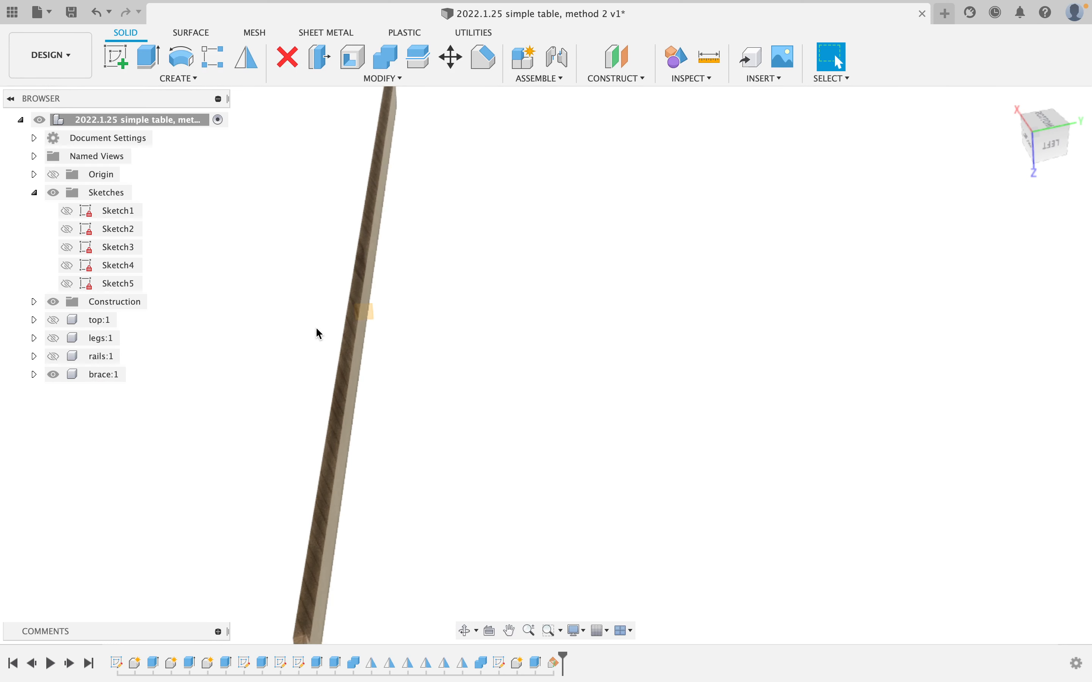
pyautogui.scroll(-3, 316, 327)
pyautogui.moveTo(316, 328)
pyautogui.mouseDown(button='middle')
pyautogui.moveTo(352, 340)
pyautogui.moveTo(348, 312)
pyautogui.moveTo(331, 340)
pyautogui.mouseUp(button='middle')
pyautogui.scroll(6, 288, 348)
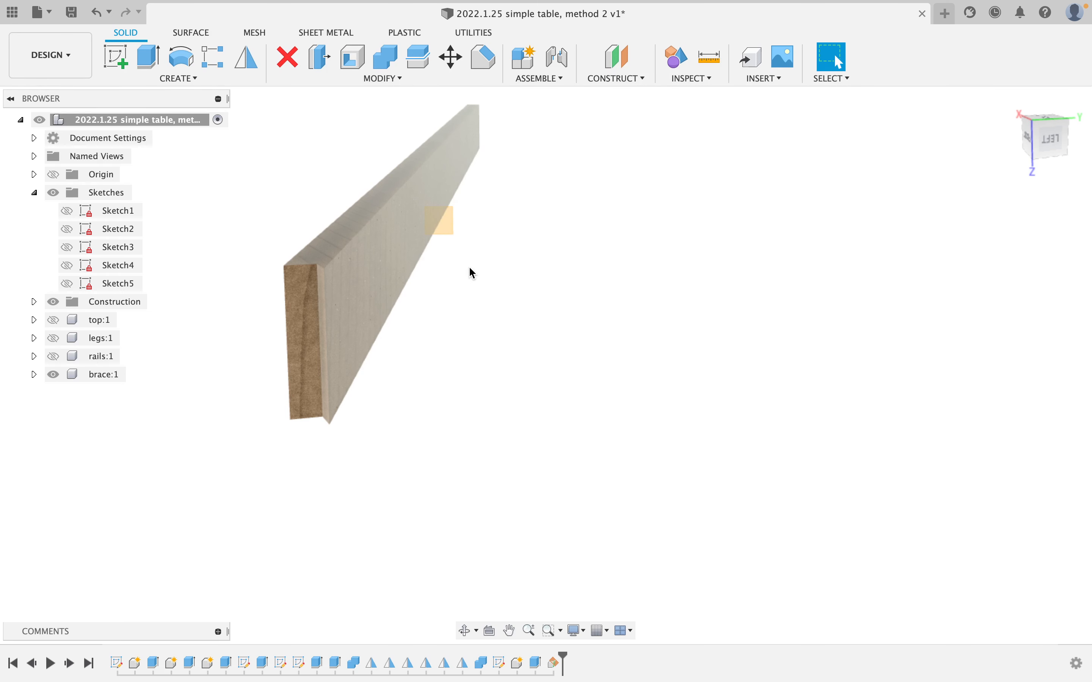
pyautogui.scroll(-3, 386, 262)
pyautogui.keyDown('shift'); pyautogui.moveTo(383, 258); pyautogui.dragTo(697, 298, button='middle'); pyautogui.keyUp('shift')
pyautogui.moveTo(351, 285); pyautogui.dragTo(311, 309, button='middle')
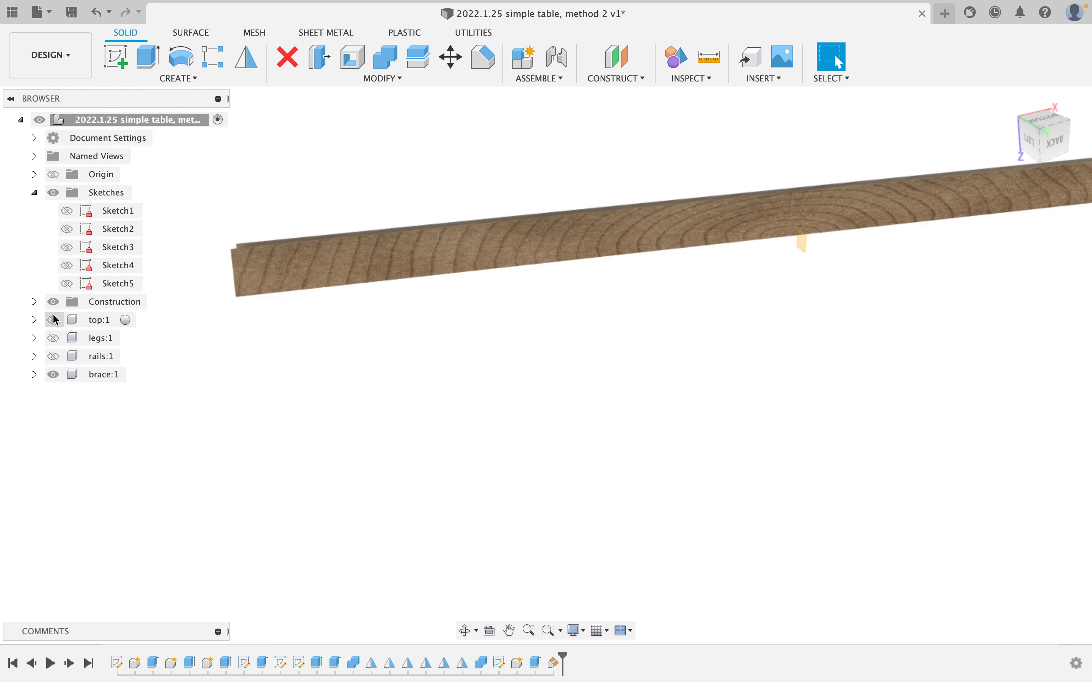
pyautogui.click(34, 302)
pyautogui.click(67, 320)
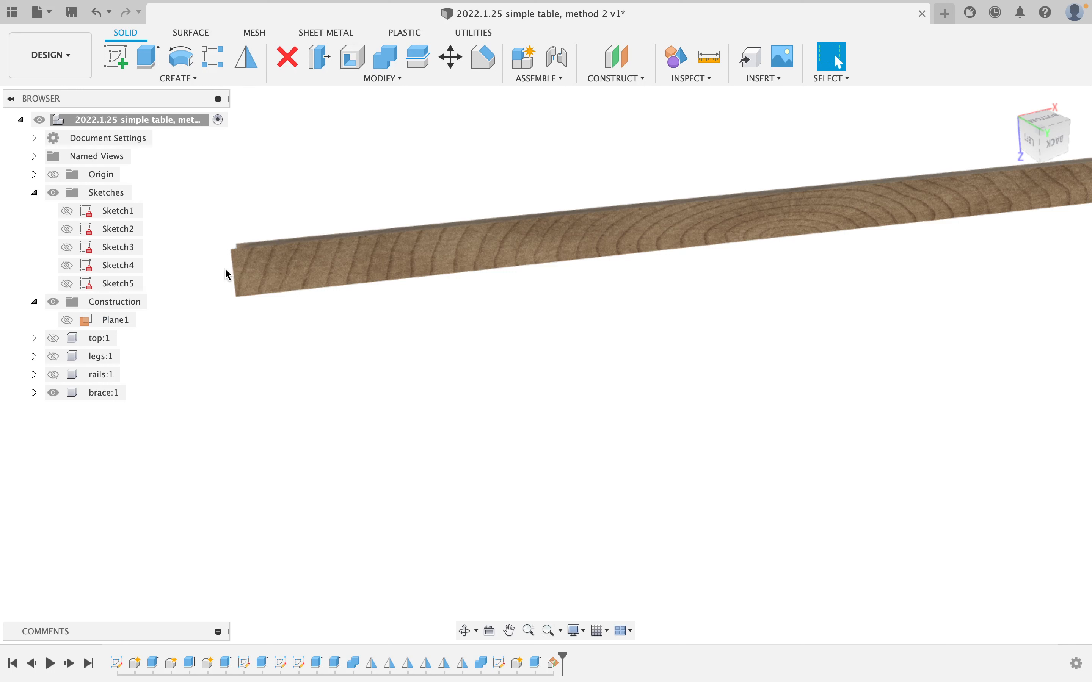
pyautogui.click(157, 66)
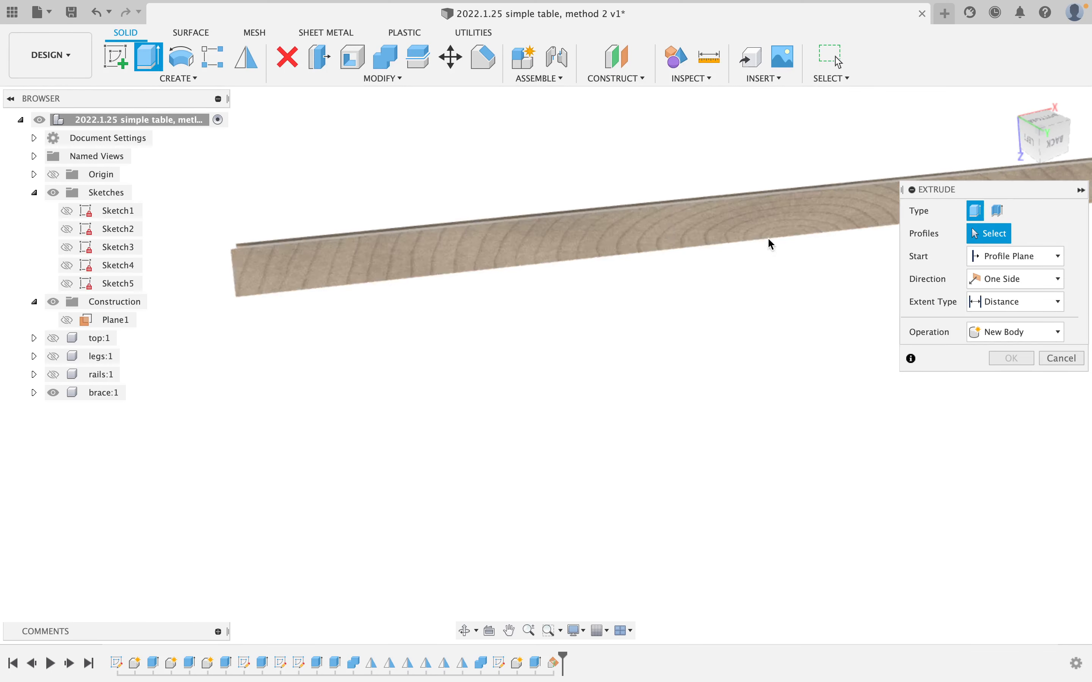
pyautogui.click(117, 52)
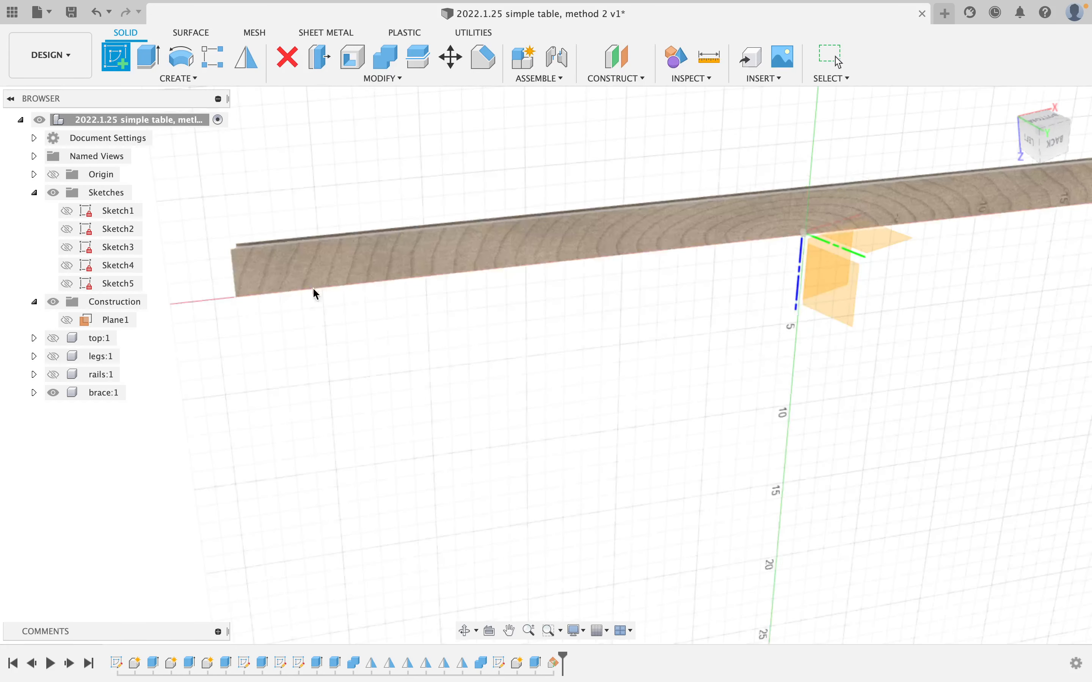
pyautogui.scroll(5, 293, 273)
pyautogui.click(294, 275)
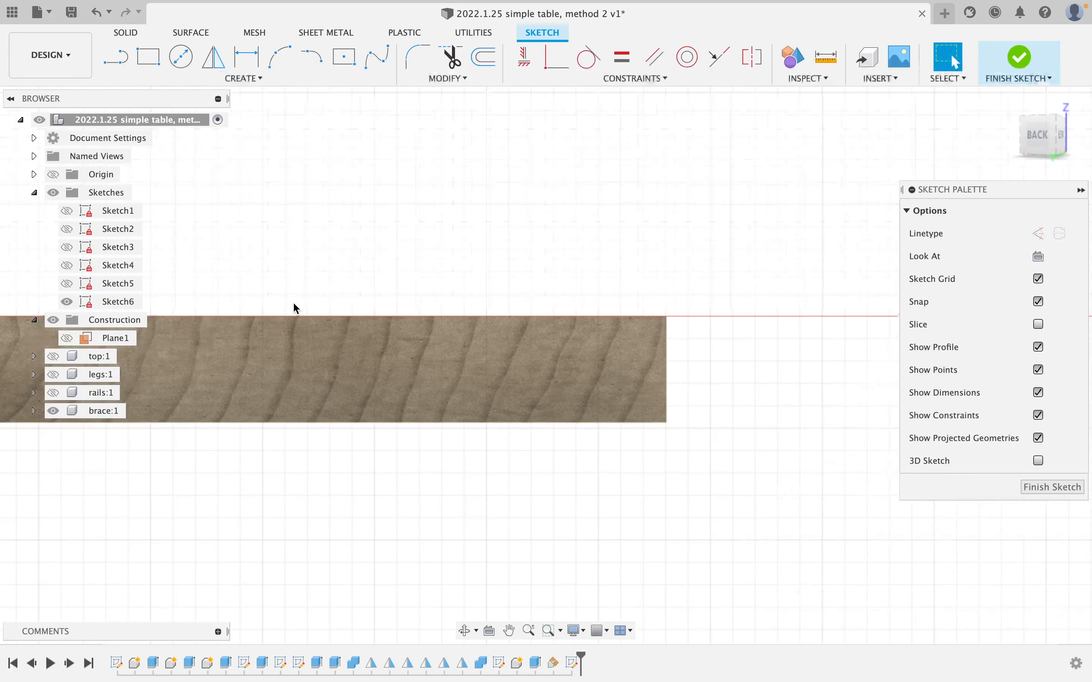
pyautogui.scroll(-3, 295, 307)
pyautogui.scroll(5, 356, 316)
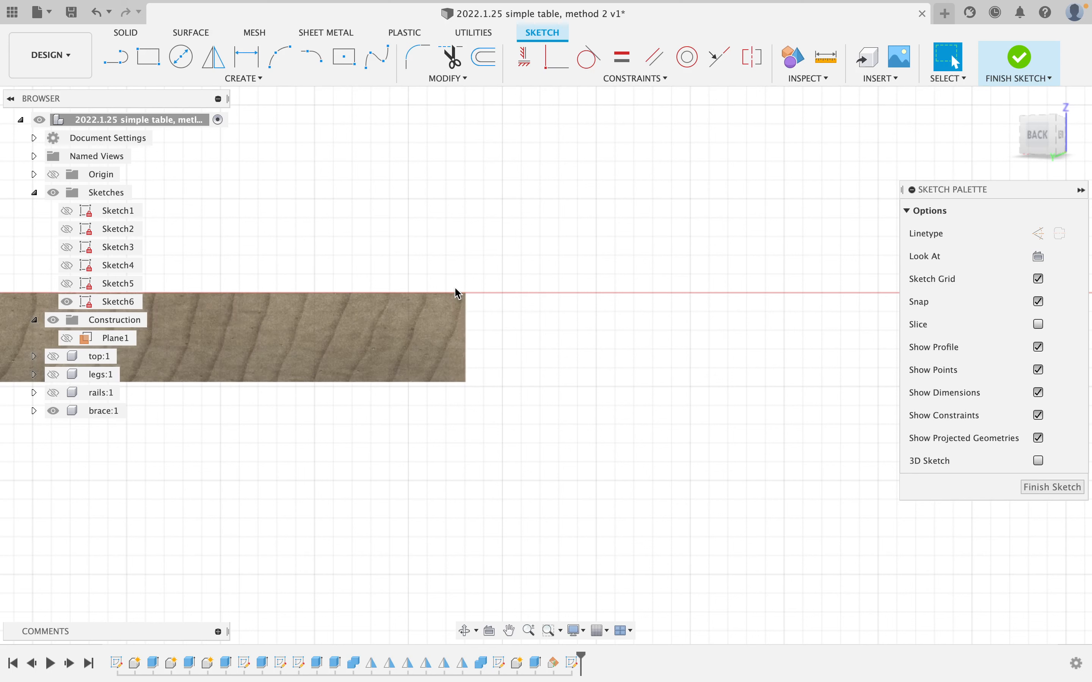
pyautogui.keyDown('shift'); pyautogui.moveTo(434, 260); pyautogui.dragTo(444, 316, button='middle'); pyautogui.keyUp('shift')
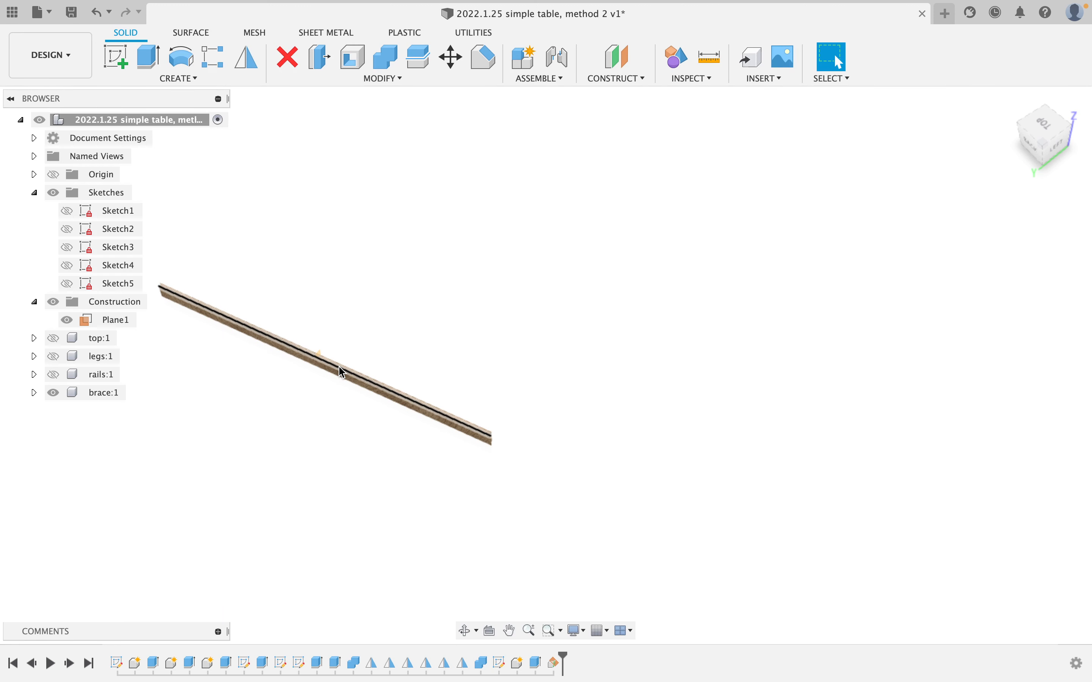
# Start a new sketch on the angled construction plane Plane1, facing the end of the brace
pyautogui.click(116, 57)
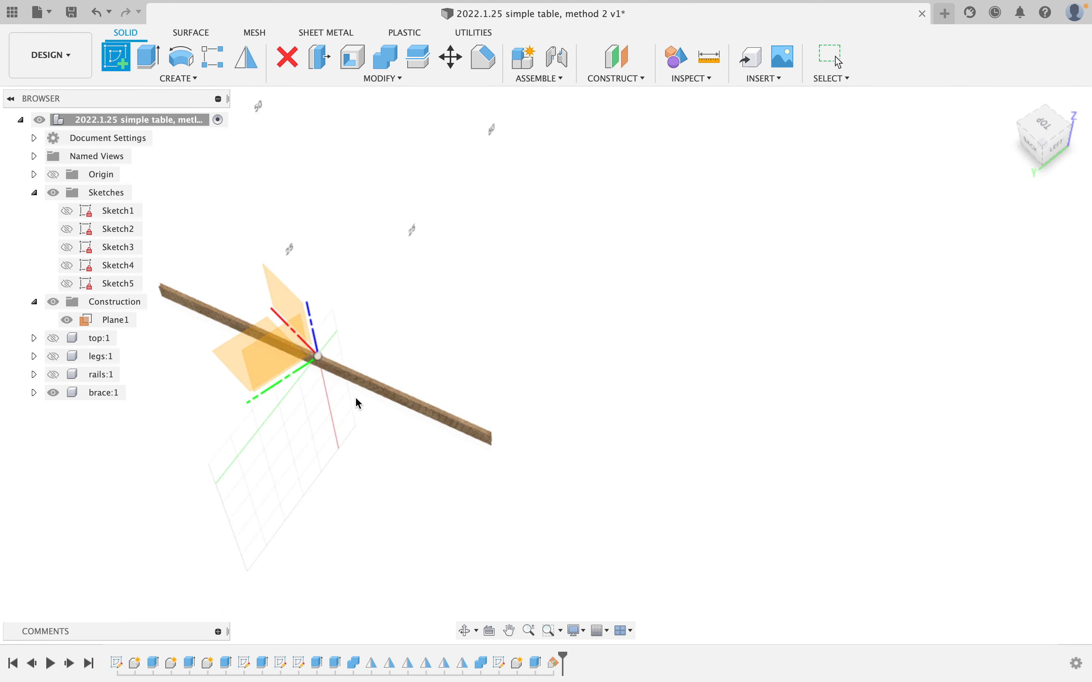
pyautogui.click(115, 320)
pyautogui.scroll(8, 550, 397)
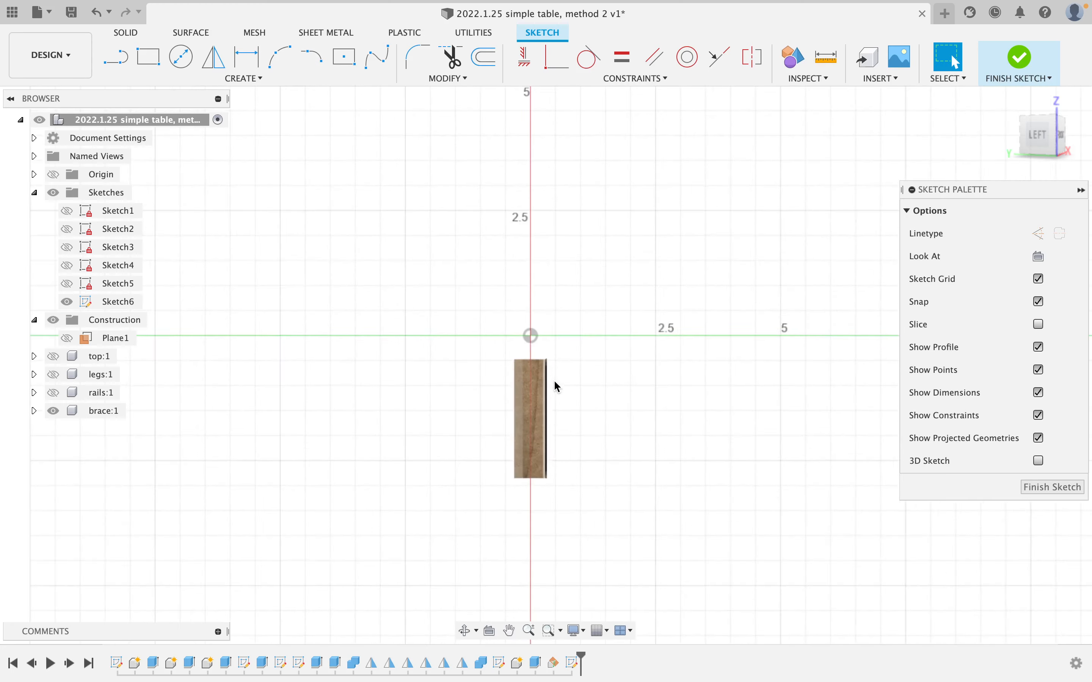
# Project the brace end's two vertical outer edges and its upper and lower short edges into the sketch, keeping the projection link
pyautogui.press('p')
pyautogui.click(517, 431)
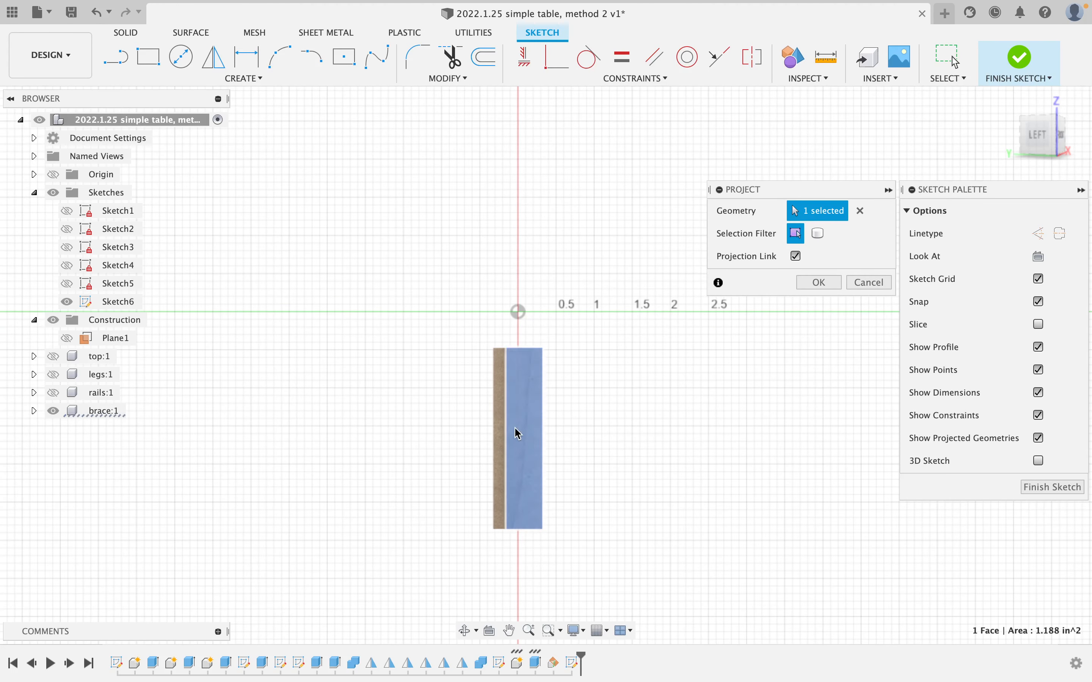
pyautogui.click(500, 433)
pyautogui.keyDown('shift'); pyautogui.moveTo(539, 377); pyautogui.dragTo(537, 403, button='middle'); pyautogui.keyUp('shift')
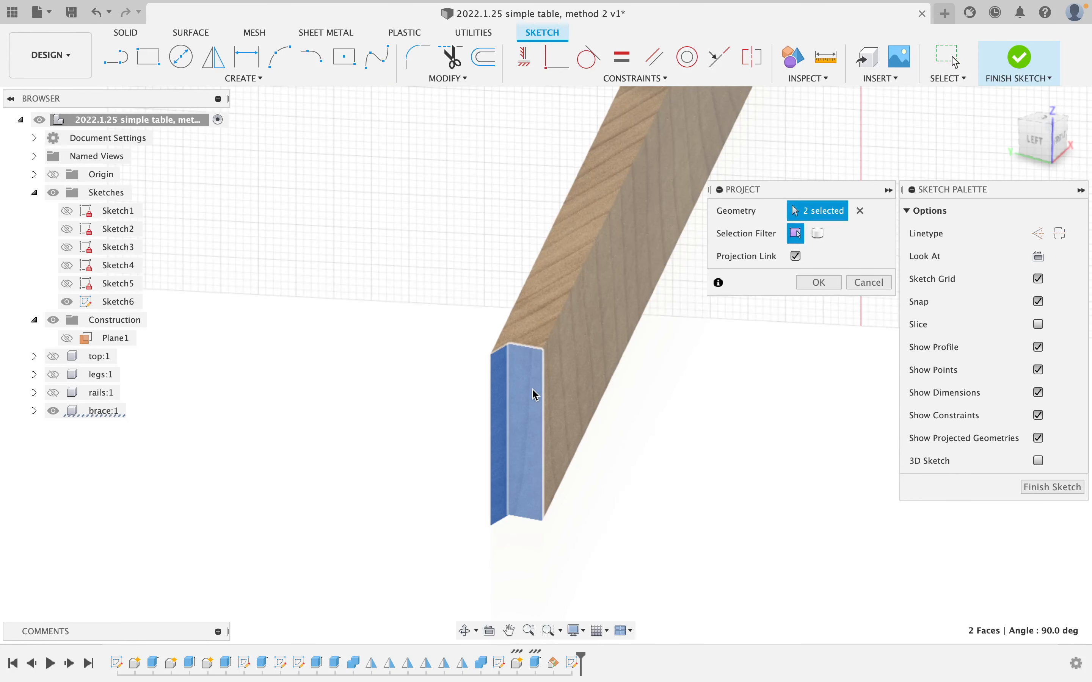
pyautogui.click(535, 402)
pyautogui.click(496, 402)
pyautogui.click(494, 403)
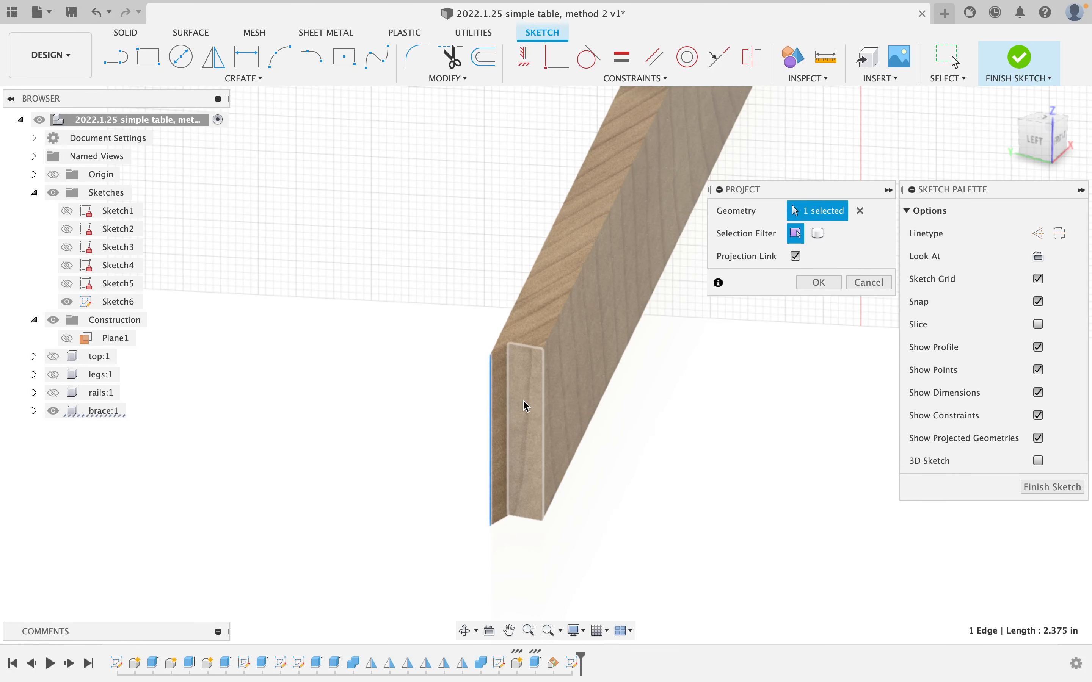
pyautogui.click(545, 408)
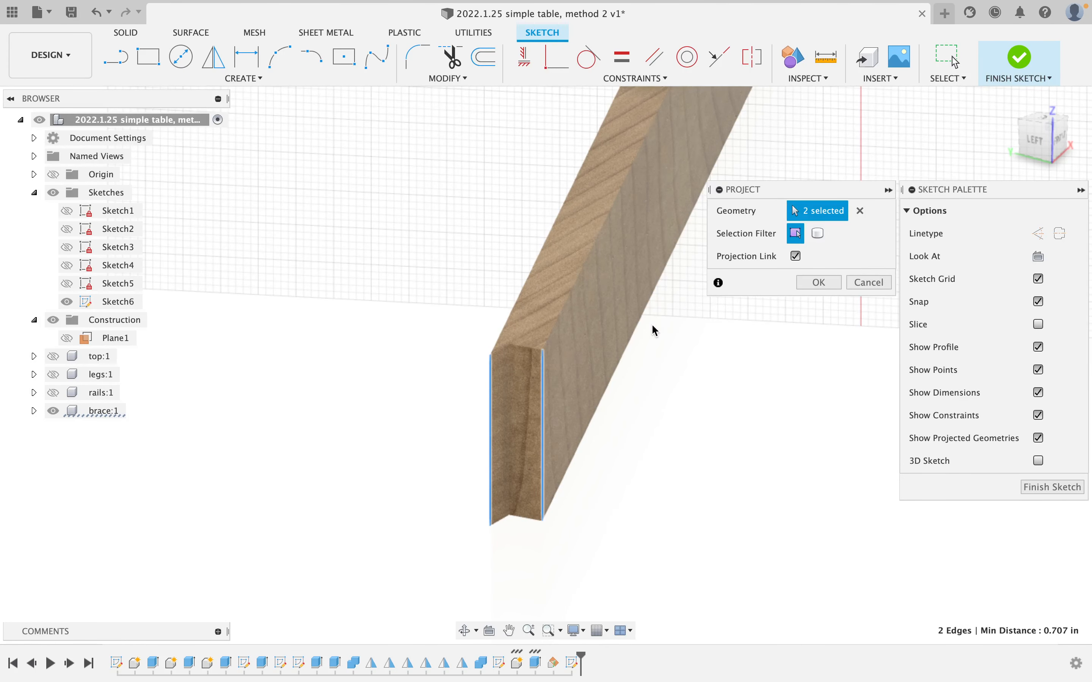
pyautogui.click(518, 350)
pyautogui.click(537, 518)
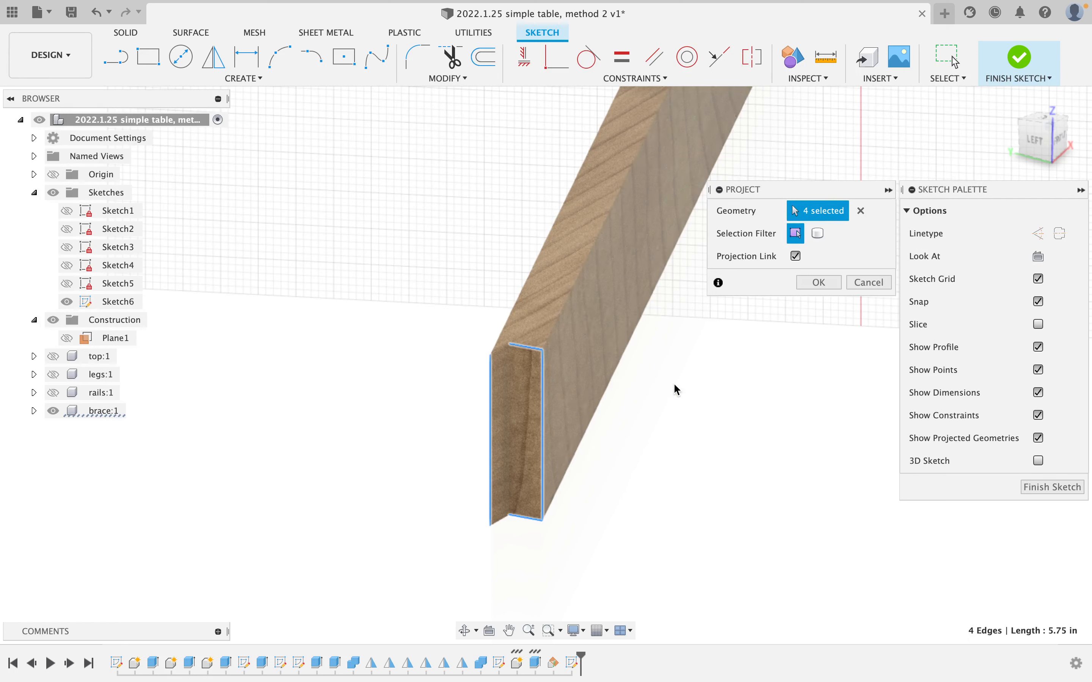
pyautogui.click(829, 283)
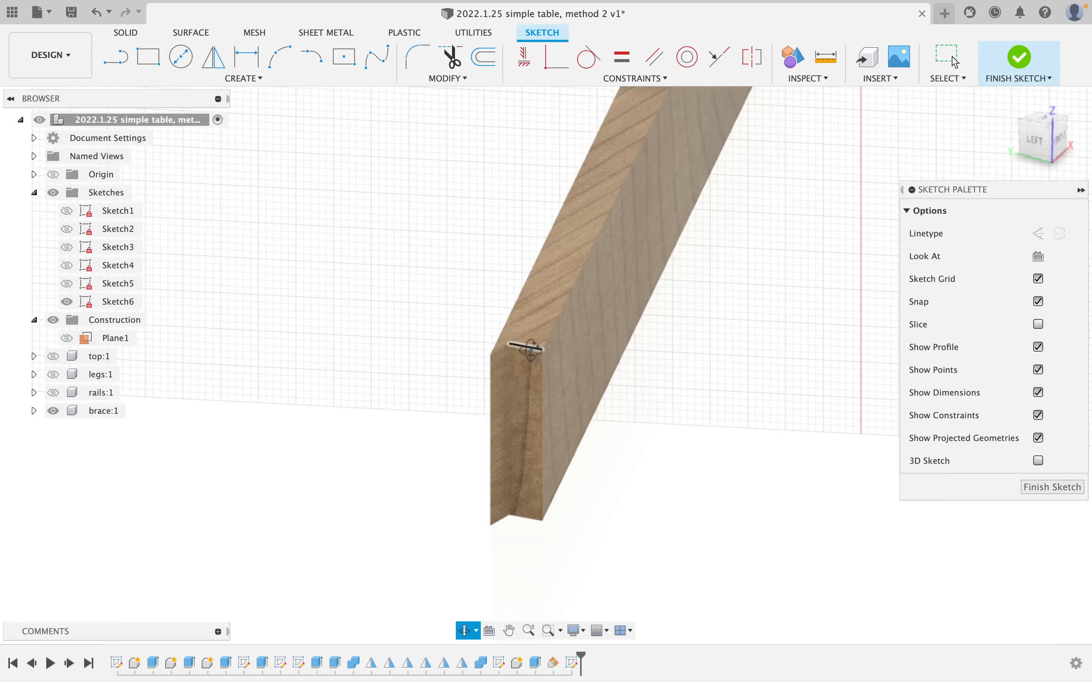
pyautogui.keyDown('shift'); pyautogui.moveTo(531, 351); pyautogui.dragTo(541, 328, button='middle'); pyautogui.keyUp('shift')
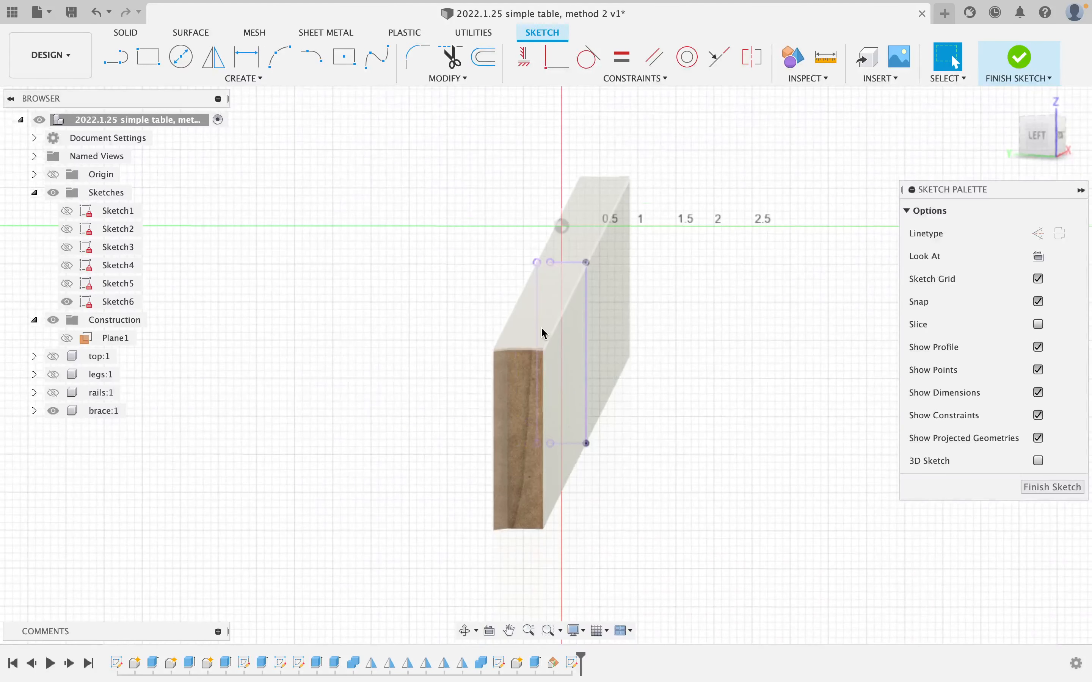
pyautogui.scroll(5, 541, 333)
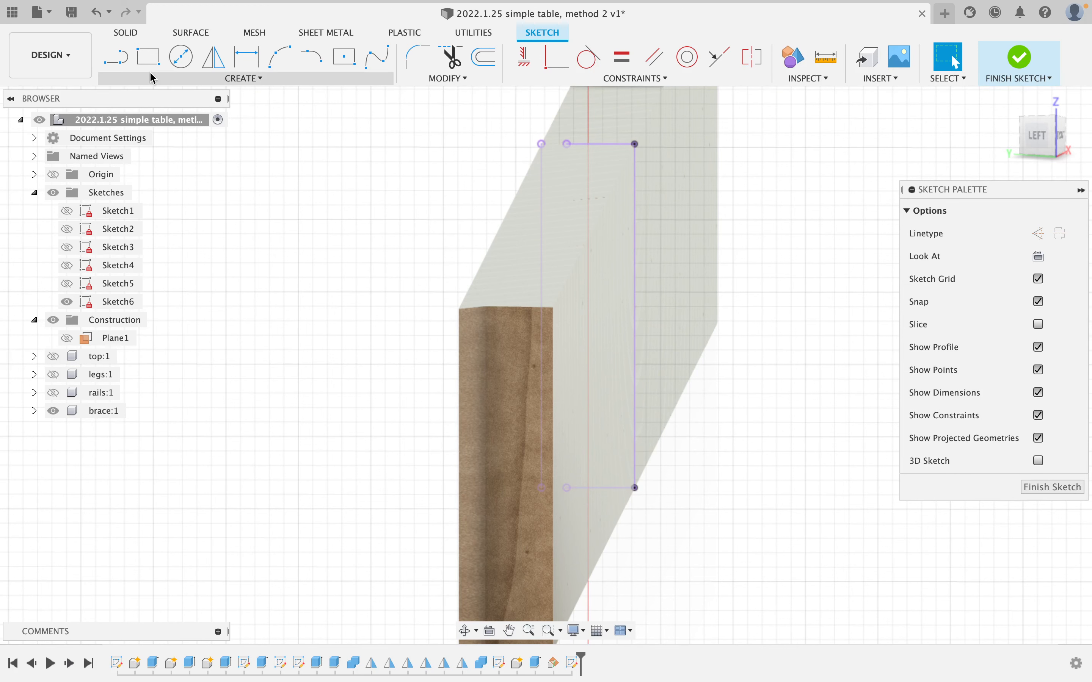
pyautogui.press('r')
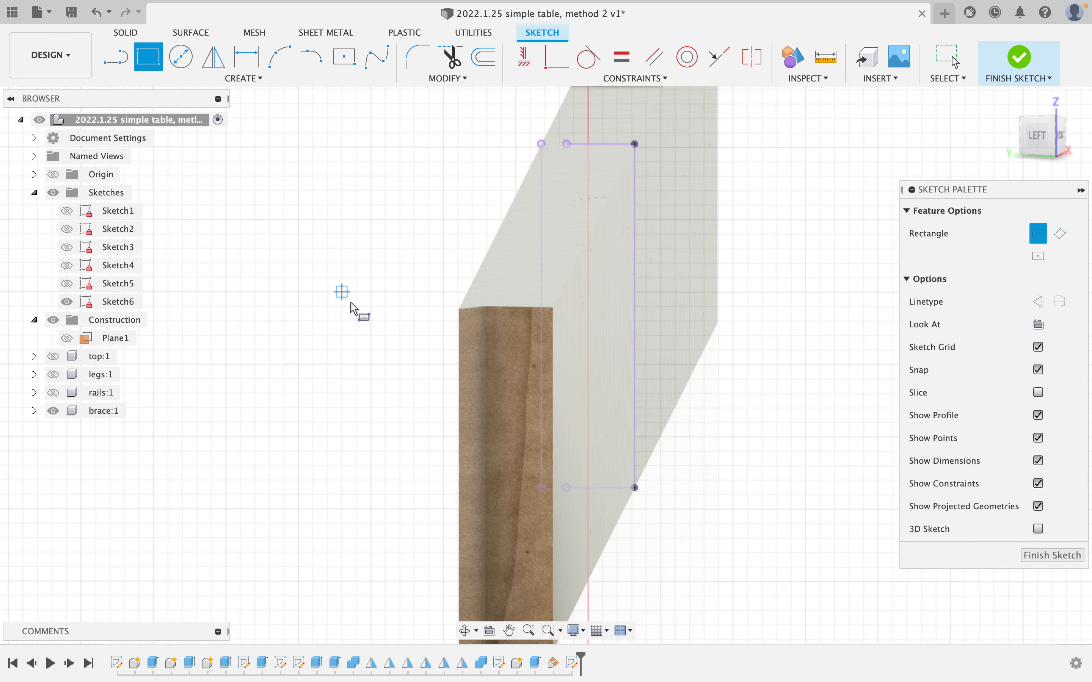
pyautogui.click(457, 307)
pyautogui.moveTo(504, 377)
pyautogui.keyDown('shift'); pyautogui.mouseDown(button='middle')
pyautogui.moveTo(497, 280)
pyautogui.moveTo(516, 376)
pyautogui.mouseUp(button='middle'); pyautogui.keyUp('shift')
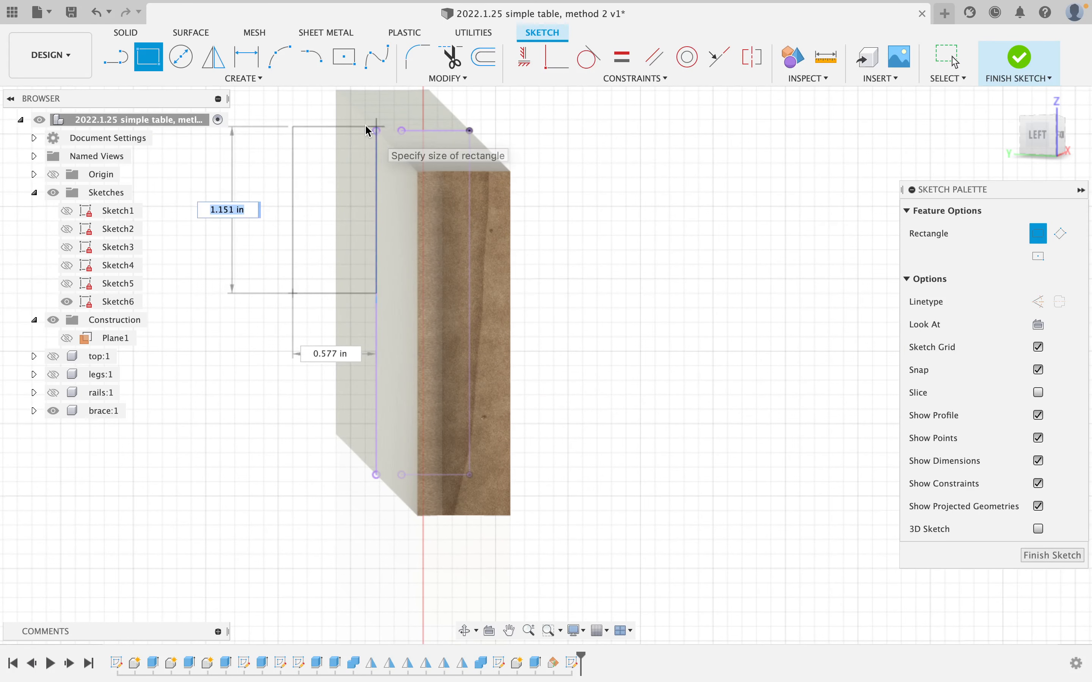
pyautogui.press('Escape')
# Draw a two-point rectangle over the projected brace outline, from one corner to the diagonally opposite corner
pyautogui.press('r')
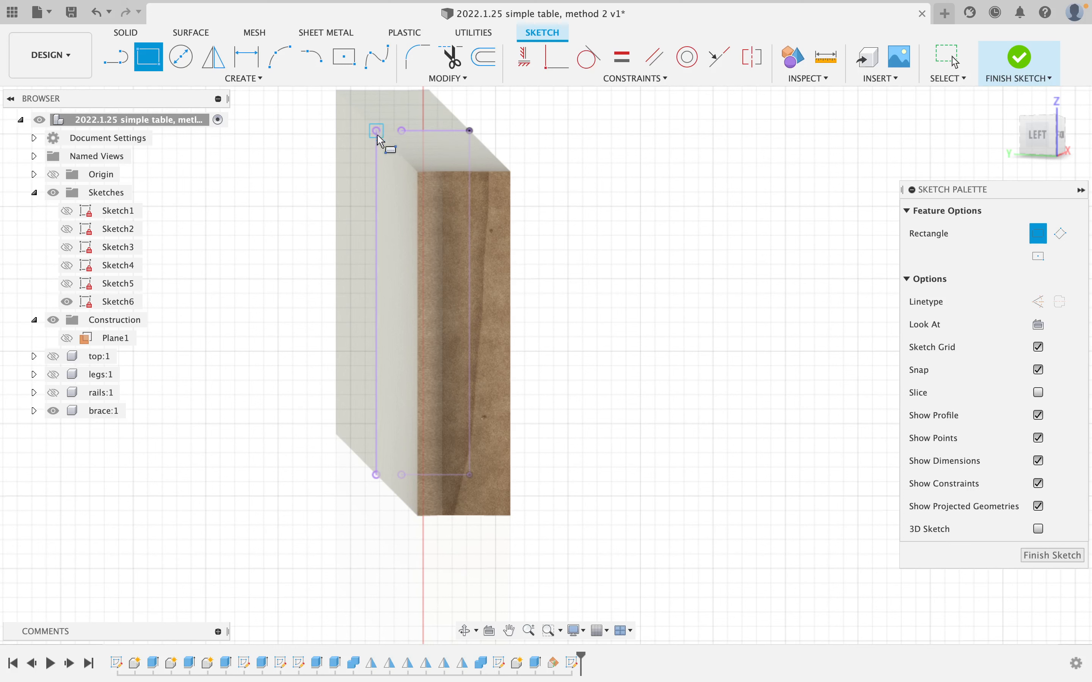
pyautogui.click(377, 135)
pyautogui.click(472, 479)
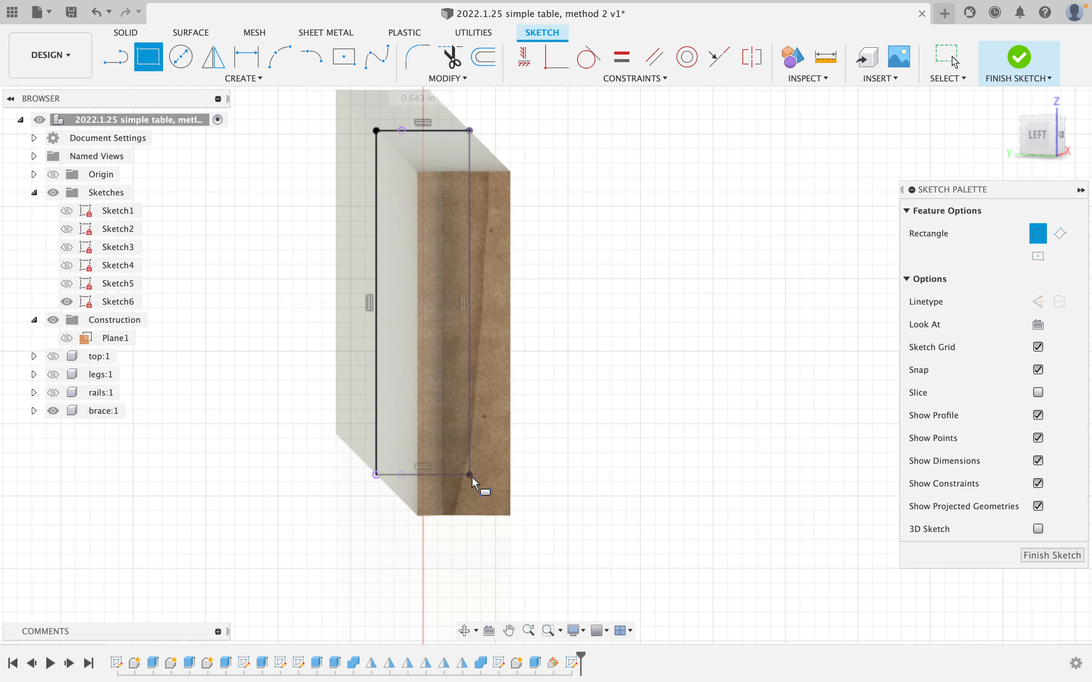
pyautogui.press('Escape')
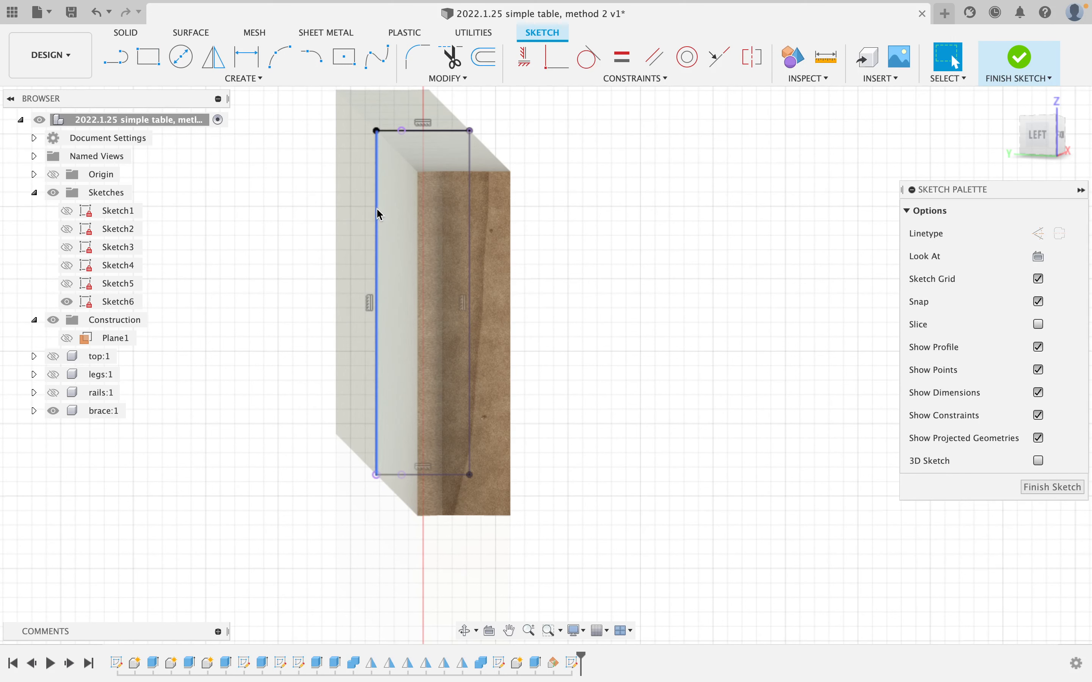
# Convert all four sides of the brace outline rectangle to construction lines
pyautogui.click(377, 210)
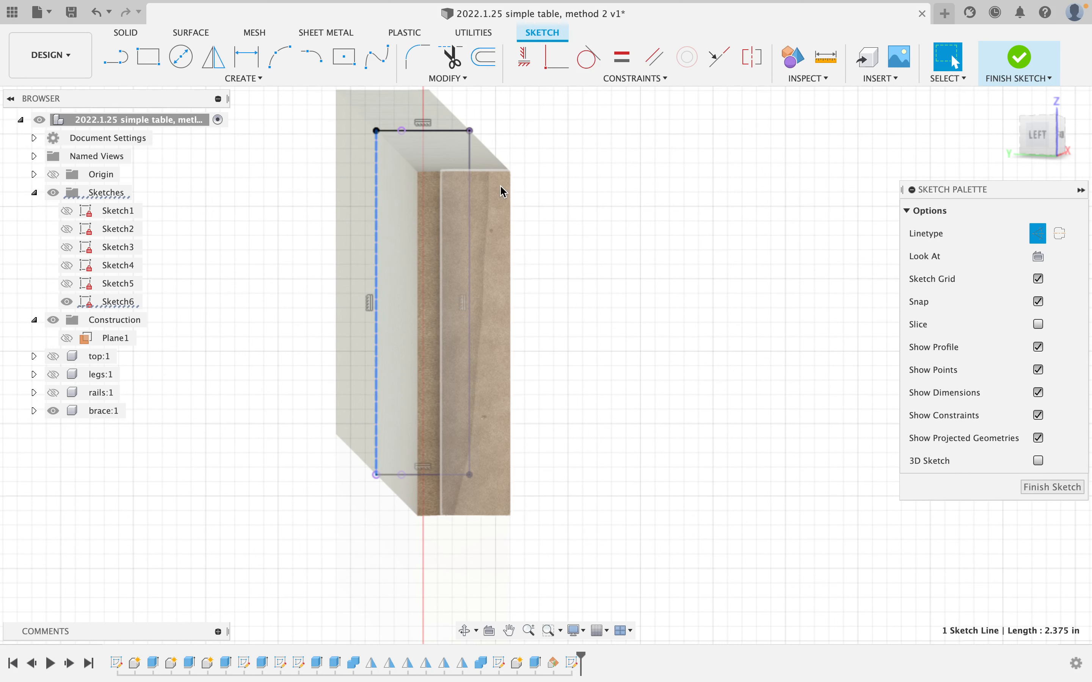
pyautogui.doubleClick(470, 209)
pyautogui.press('x')
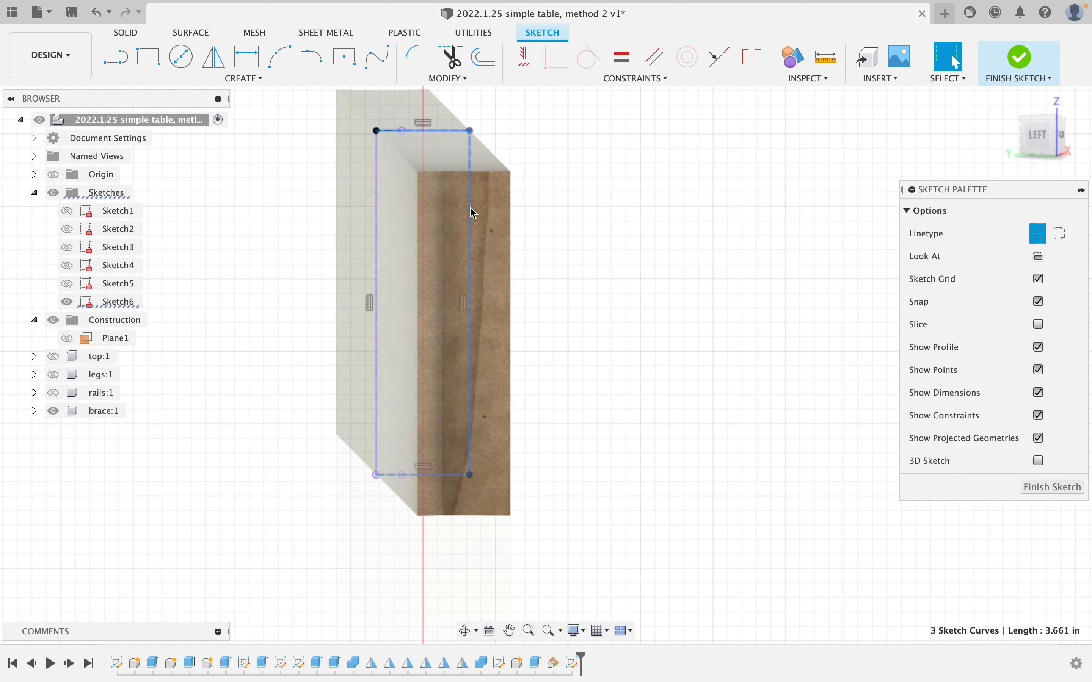
pyautogui.click(576, 171)
# Draw a vertical construction line between the midpoints of the outline's upper and lower edges
pyautogui.click(129, 63)
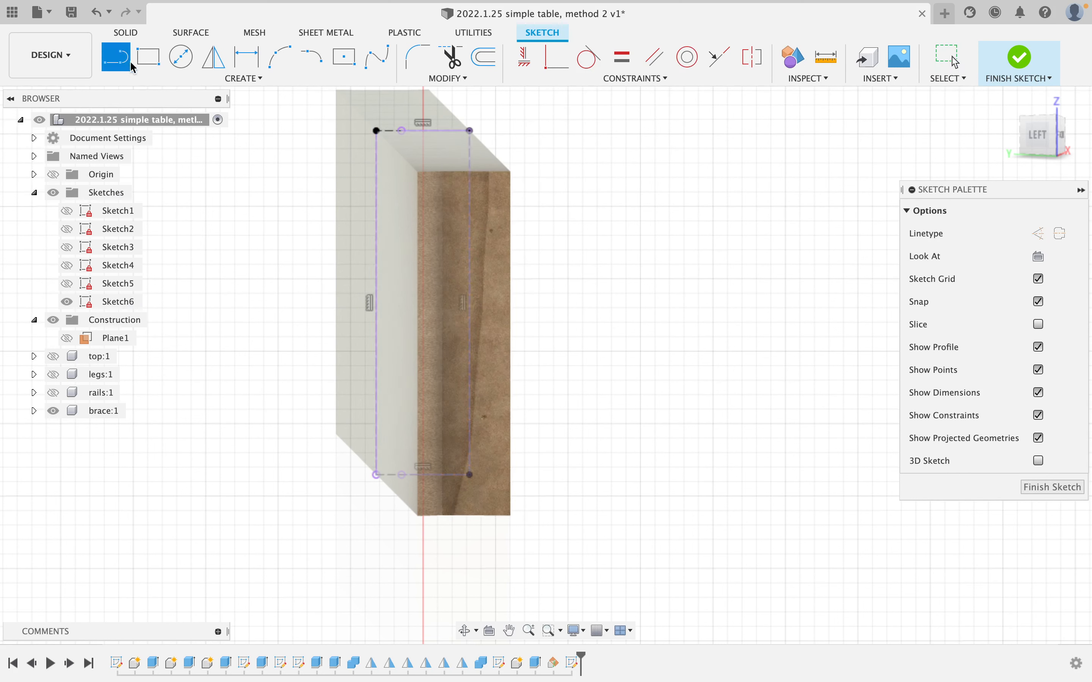
pyautogui.click(423, 131)
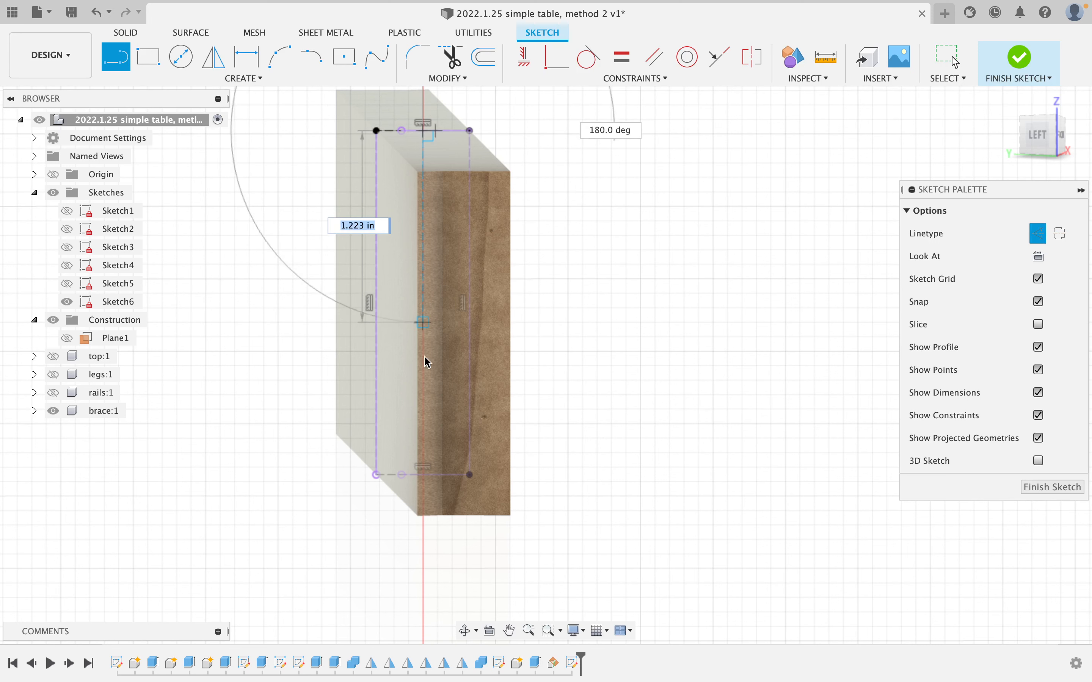
pyautogui.click(421, 474)
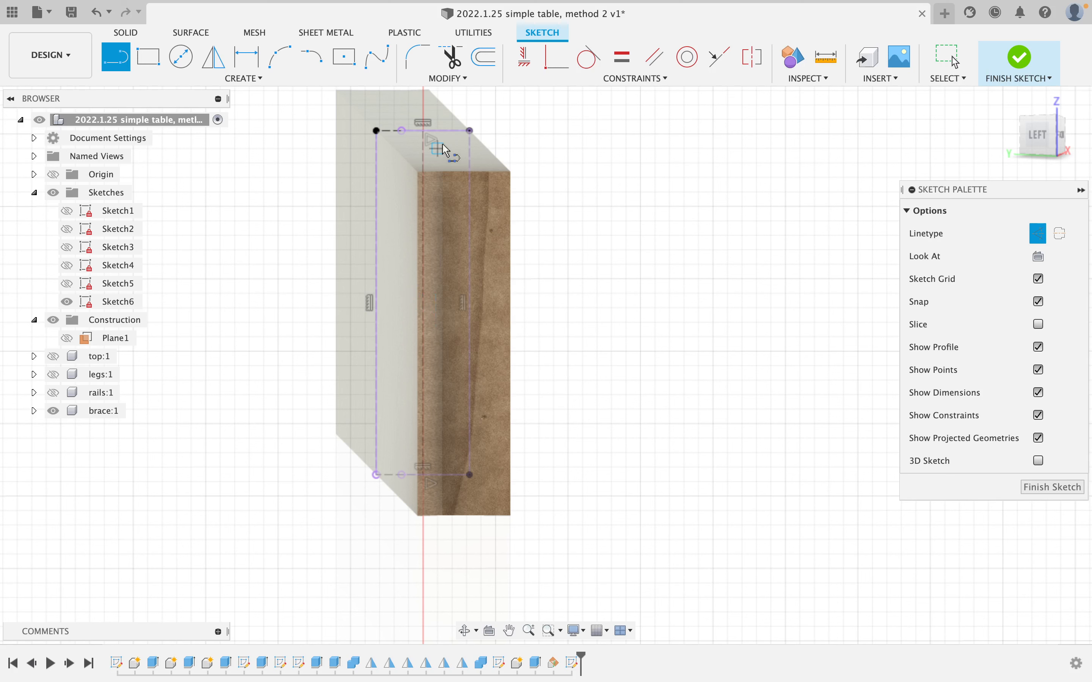
# Draw a horizontal construction line between the midpoints of the outline's two long sides
pyautogui.click(343, 56)
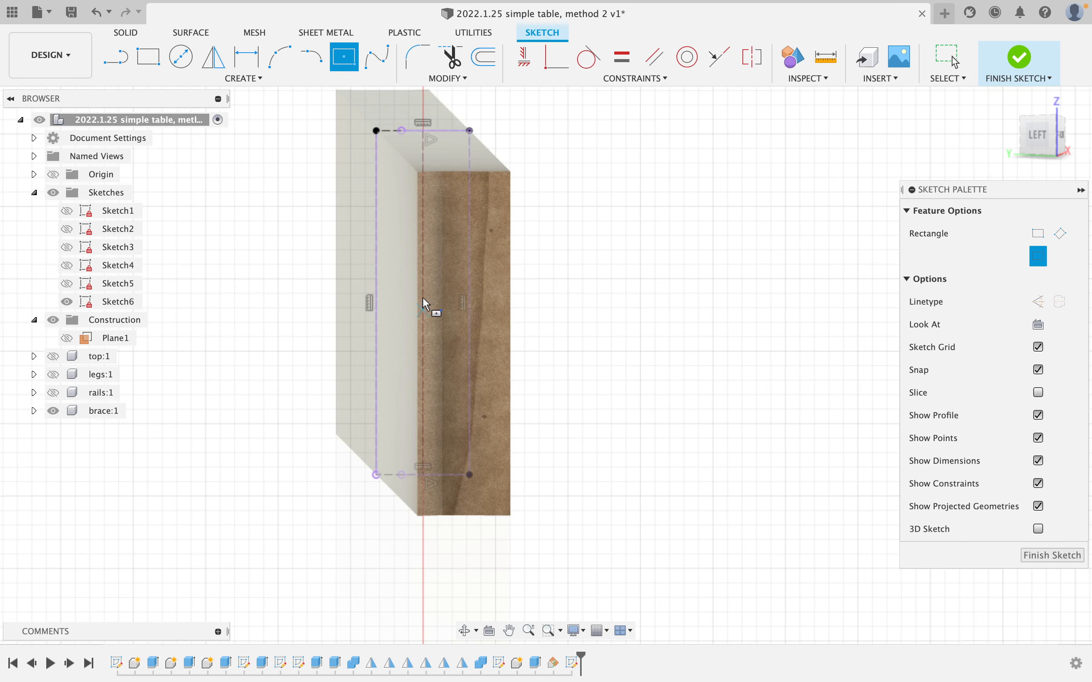
pyautogui.press('l')
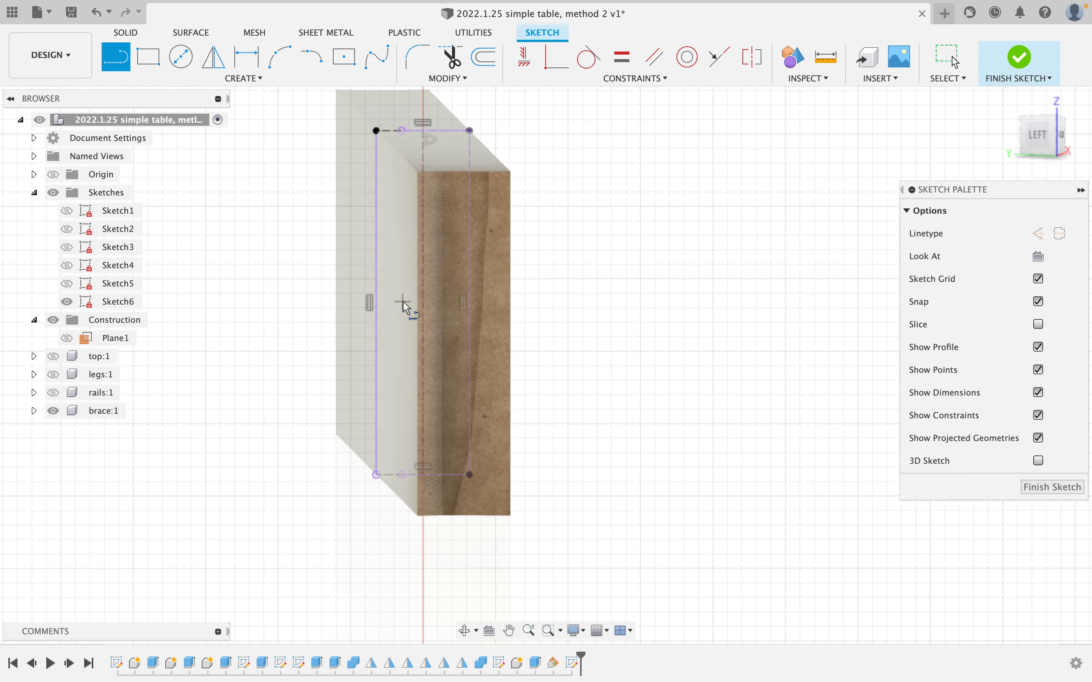
pyautogui.click(377, 304)
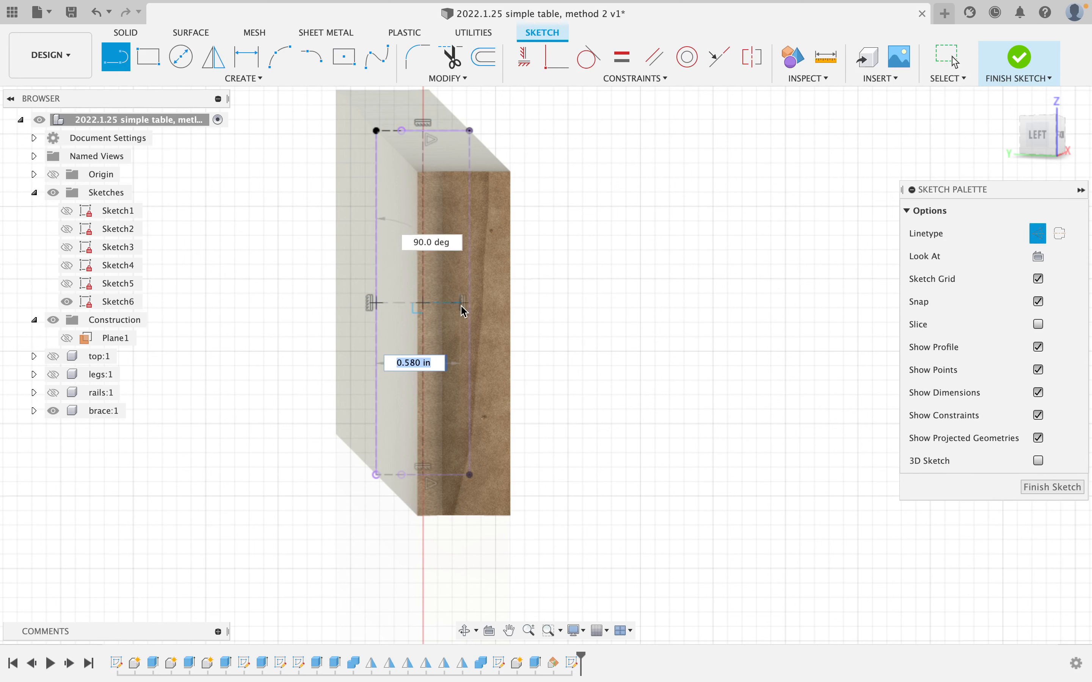
pyautogui.click(469, 304)
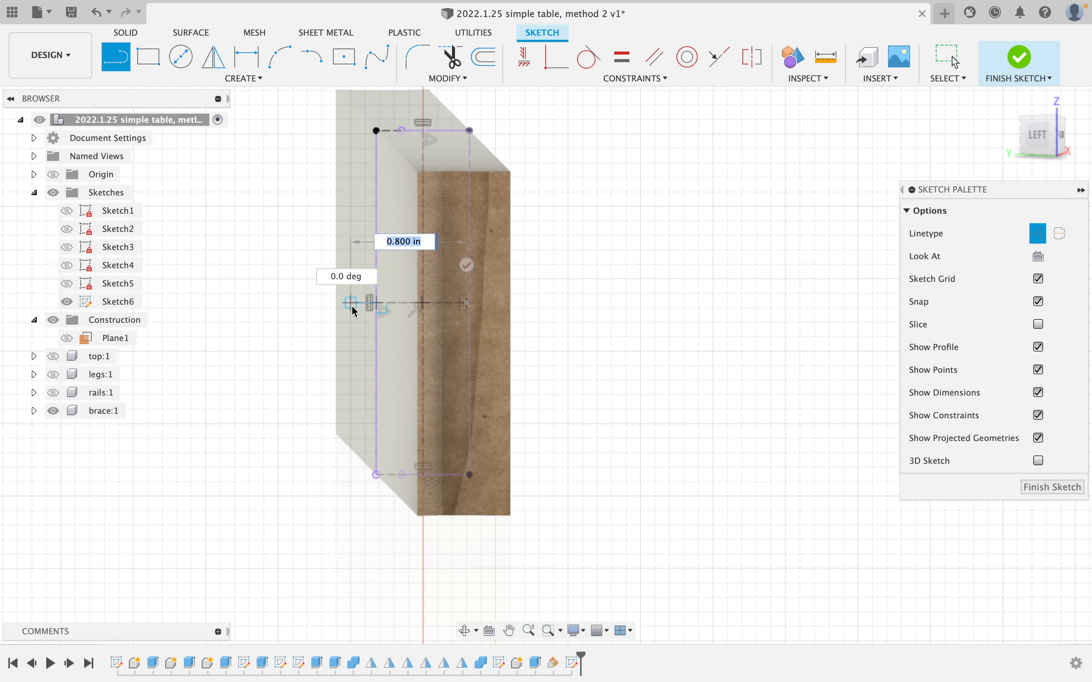
pyautogui.press('Escape')
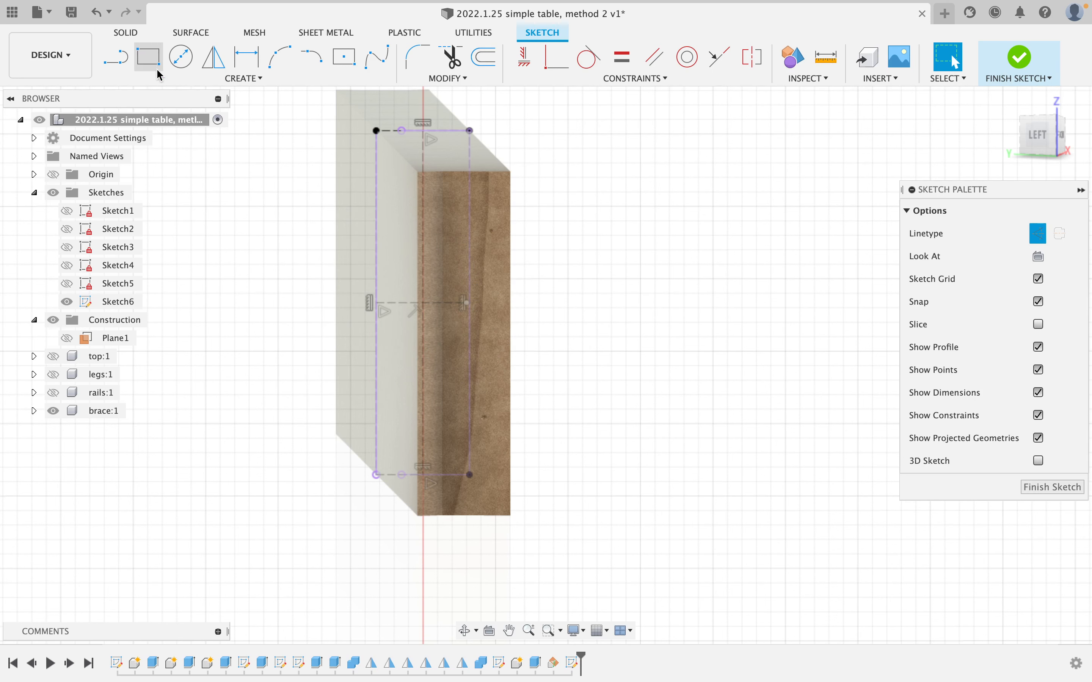
# Draw a center rectangle with solid lines from the crossing of the two centerlines, about 0.37 in wide, inside the brace outline
pyautogui.click(345, 56)
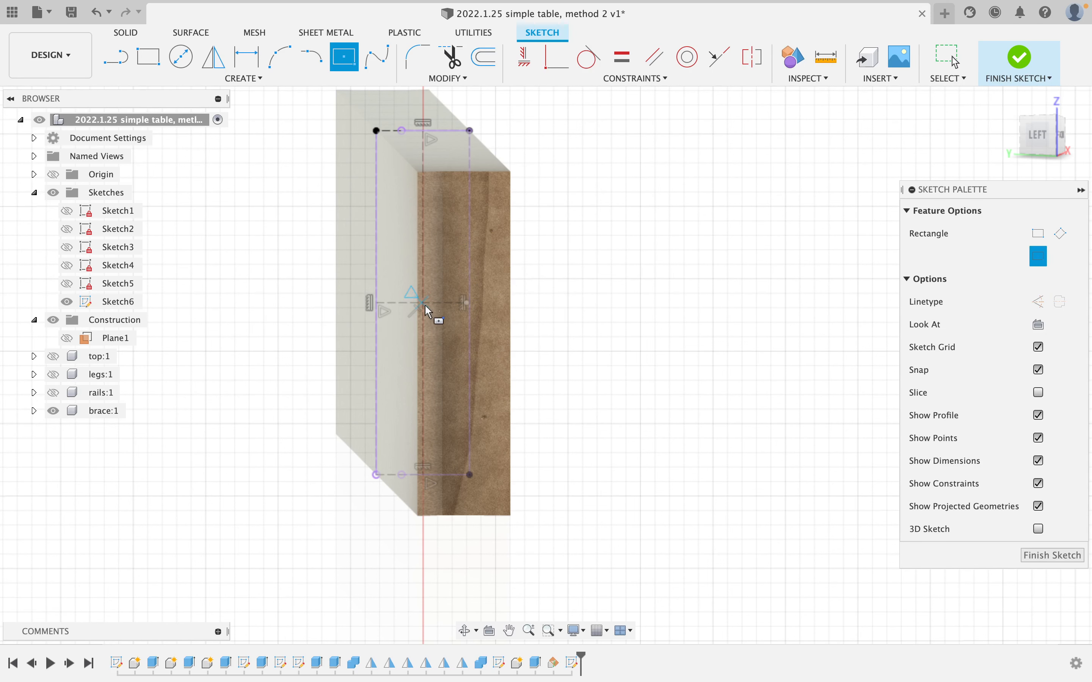
pyautogui.press('x')
pyautogui.click(428, 308)
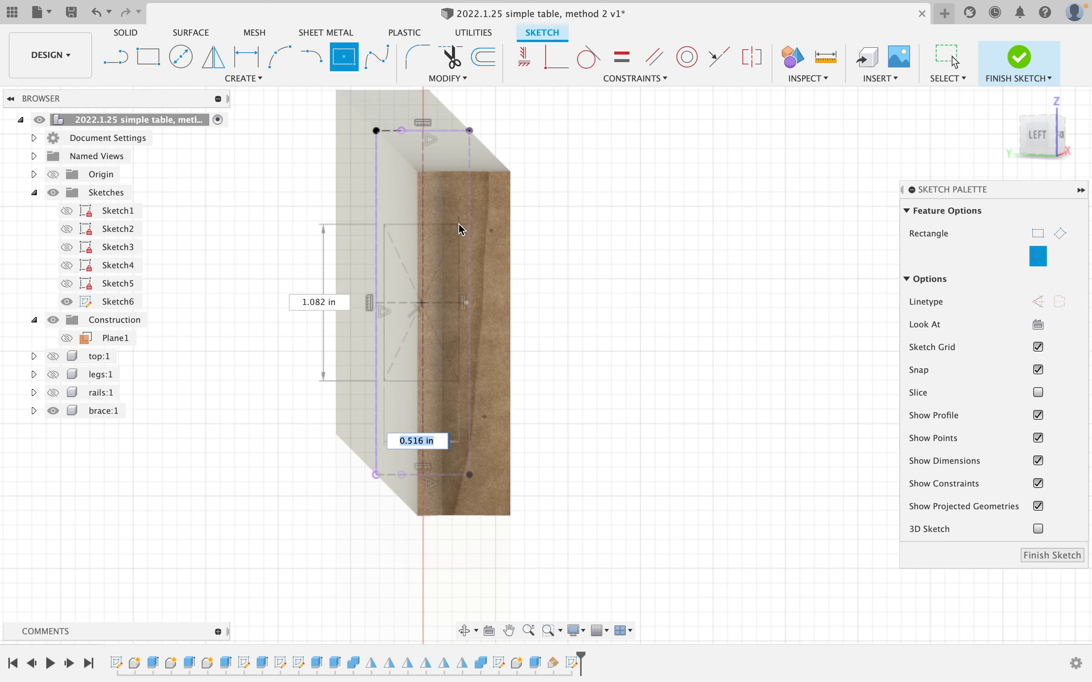
pyautogui.click(449, 171)
pyautogui.press('Escape')
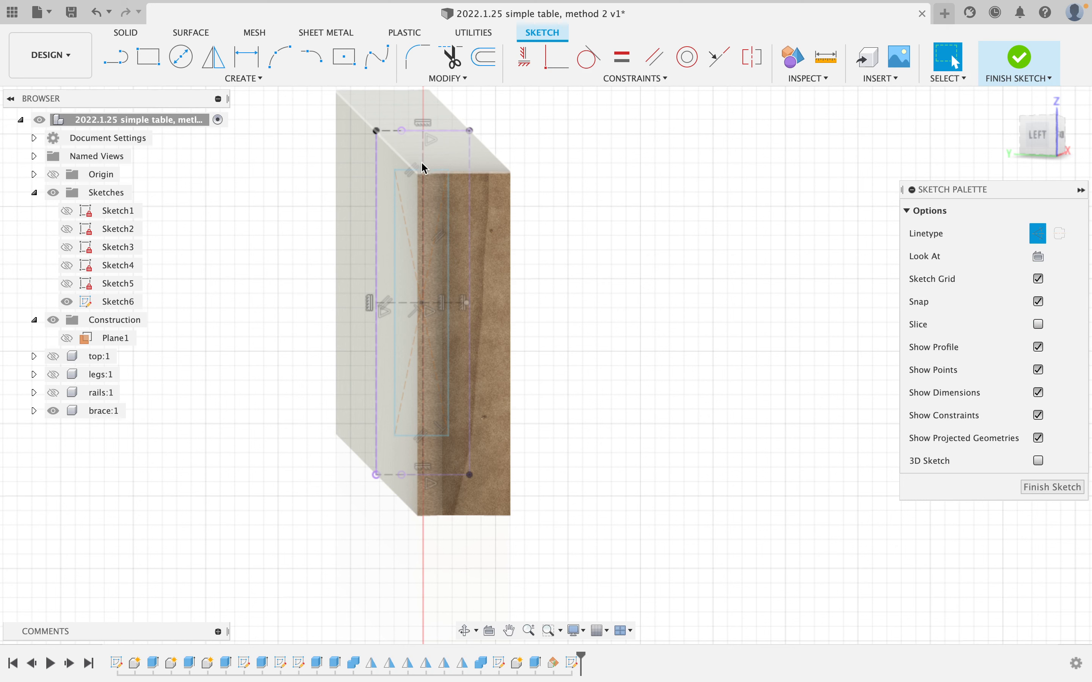
# Dimension the inner rectangle's upper edge 0.375 in from the upper edge of the brace outline
pyautogui.click(253, 64)
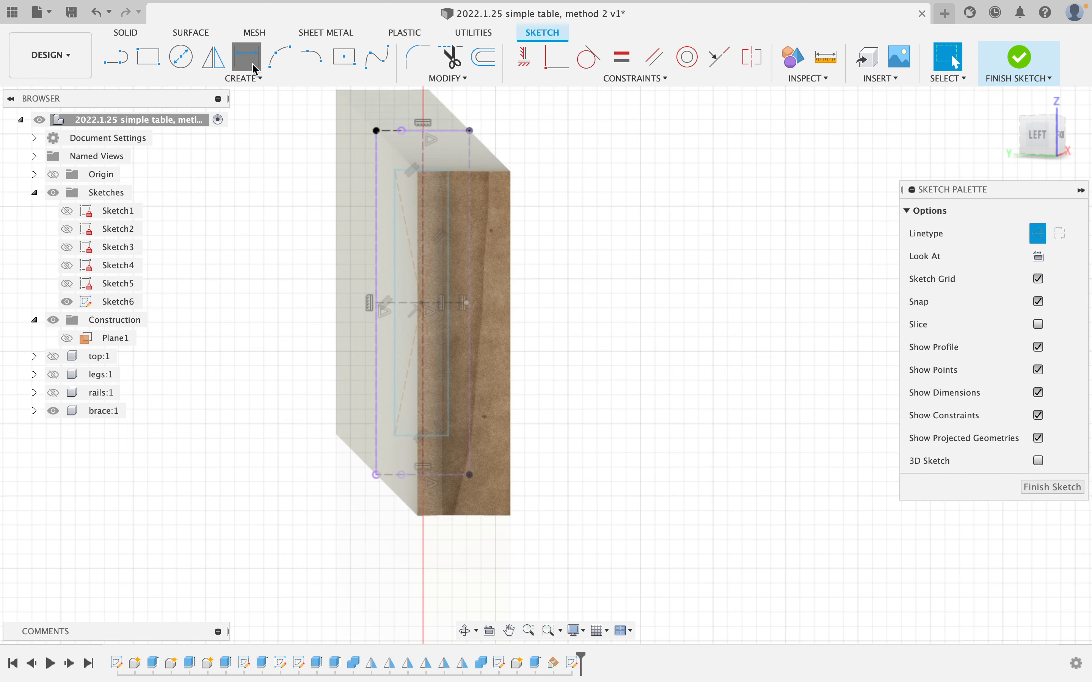
pyautogui.click(420, 170)
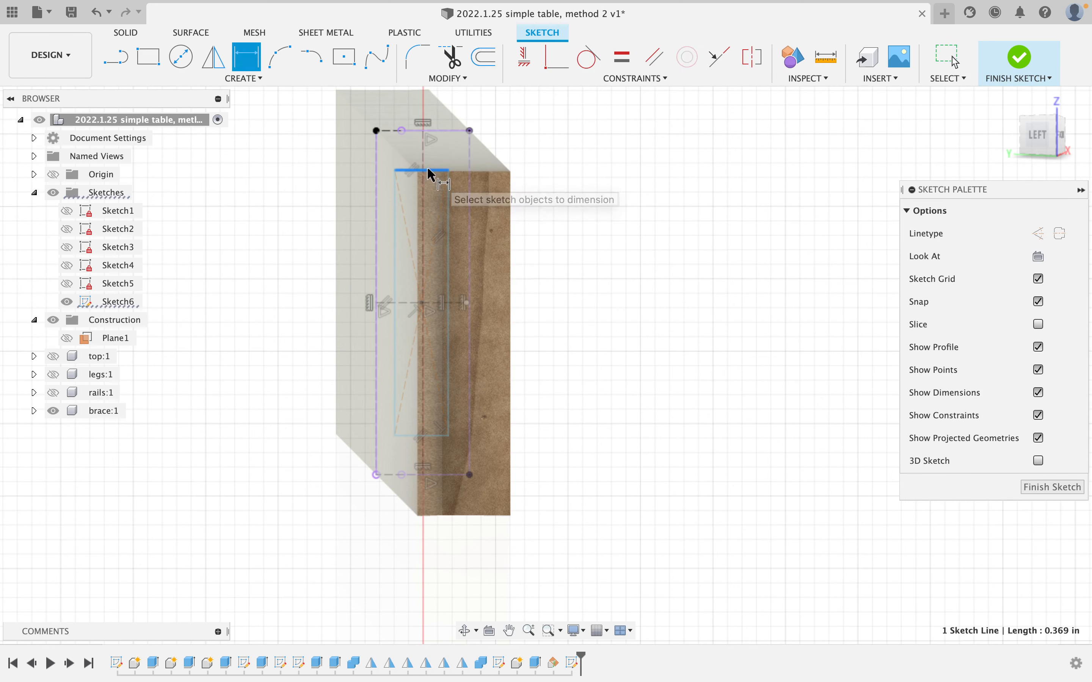
pyautogui.click(433, 132)
pyautogui.click(247, 168)
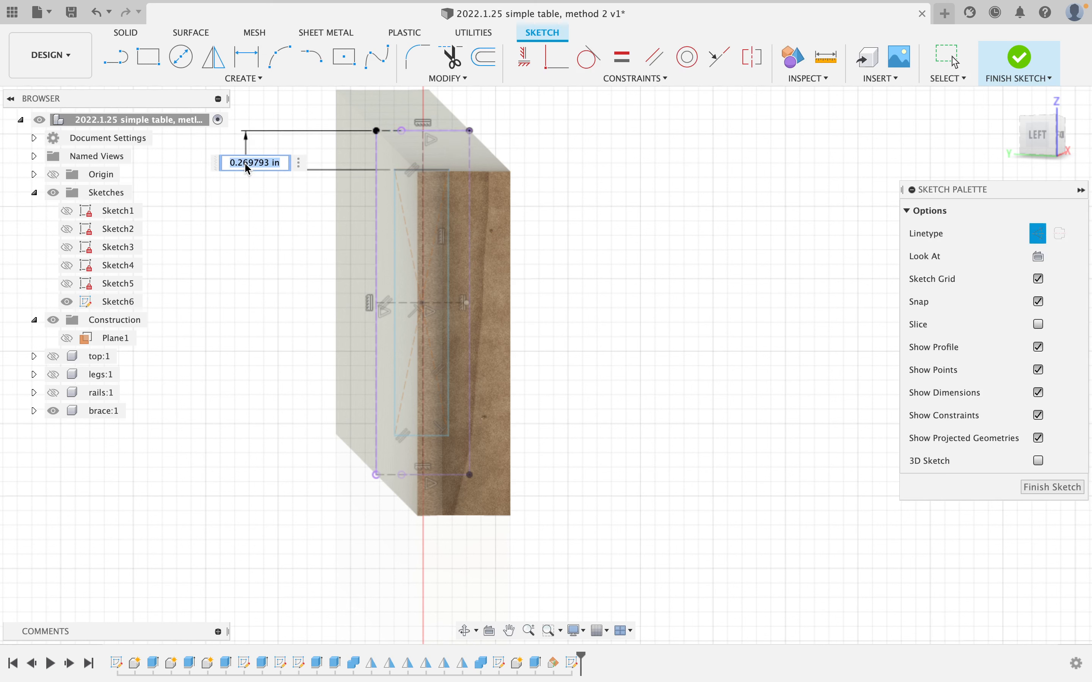
pyautogui.press('Return')
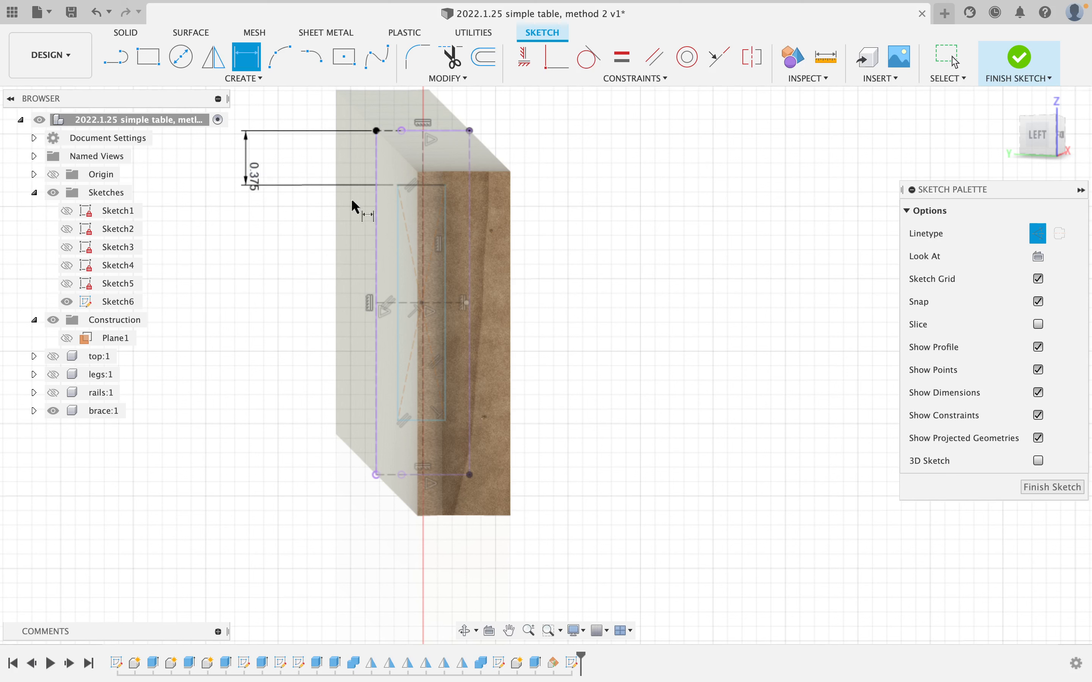
# Dimension the gap between the inner rectangle's long side and the adjacent long side of the outline as 1/8 in
pyautogui.click(397, 256)
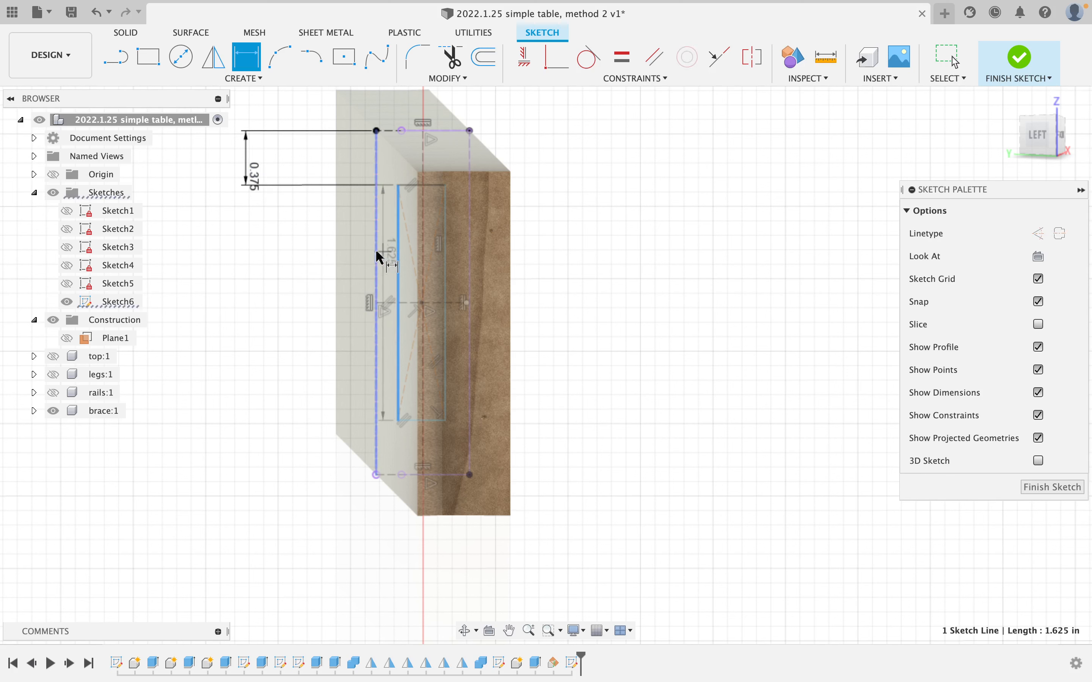
pyautogui.click(377, 253)
pyautogui.click(249, 274)
pyautogui.write('1/')
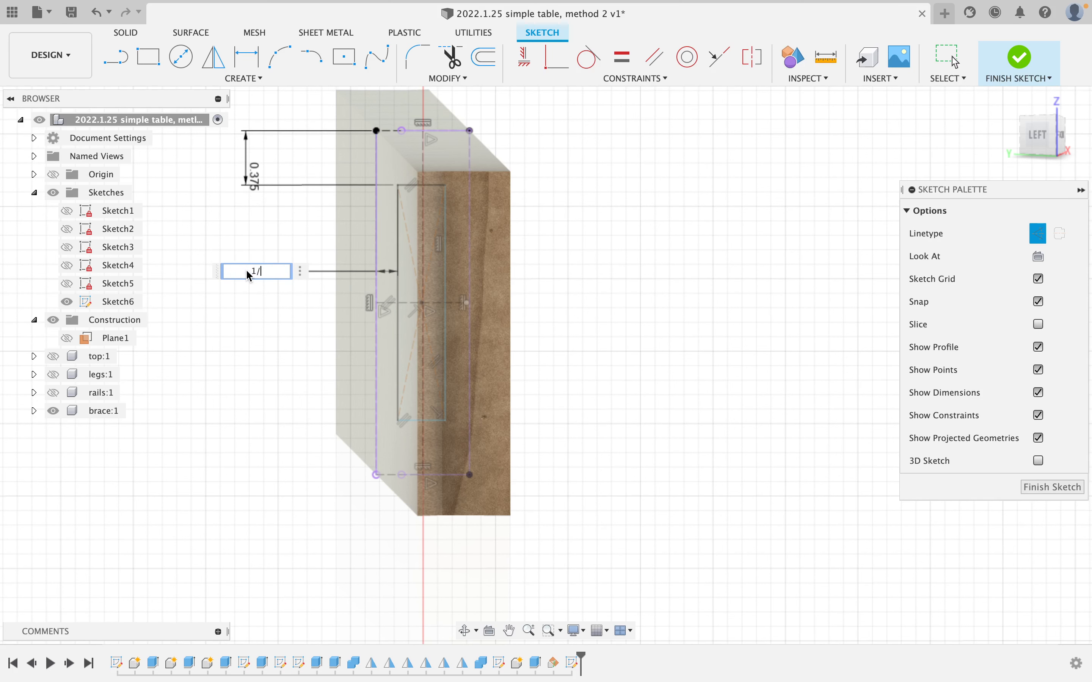
pyautogui.write('8')
pyautogui.press('Return')
pyautogui.press('Escape')
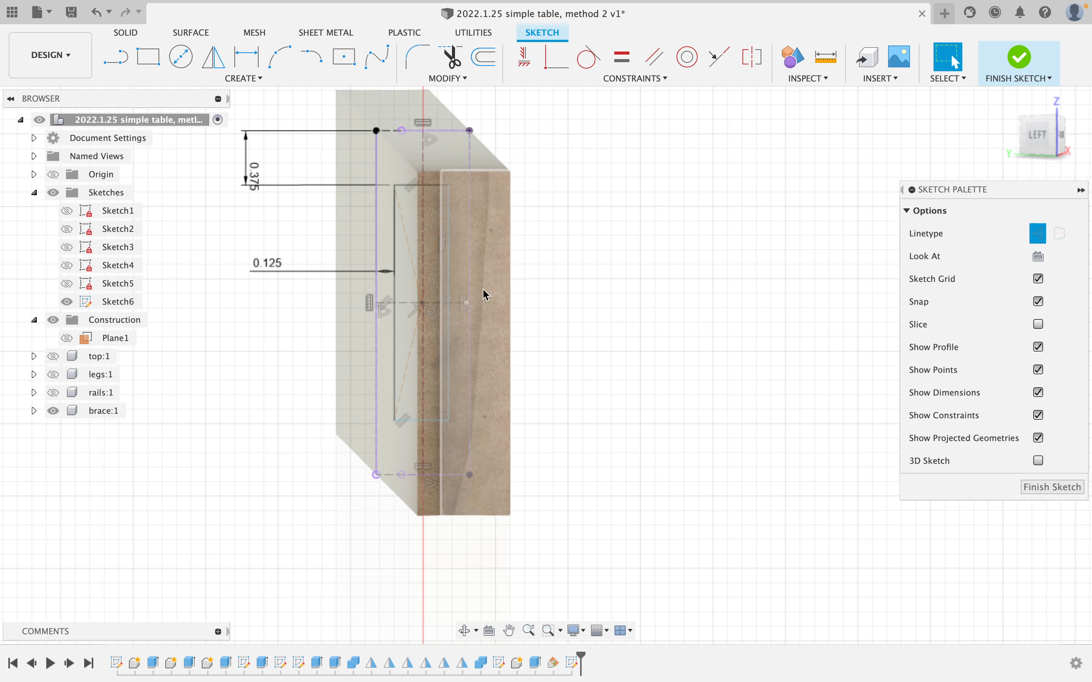
# Constrain the inner rectangle's center point coincident with the vertical centerline and finish the sketch
pyautogui.moveTo(453, 298); pyautogui.dragTo(480, 298)
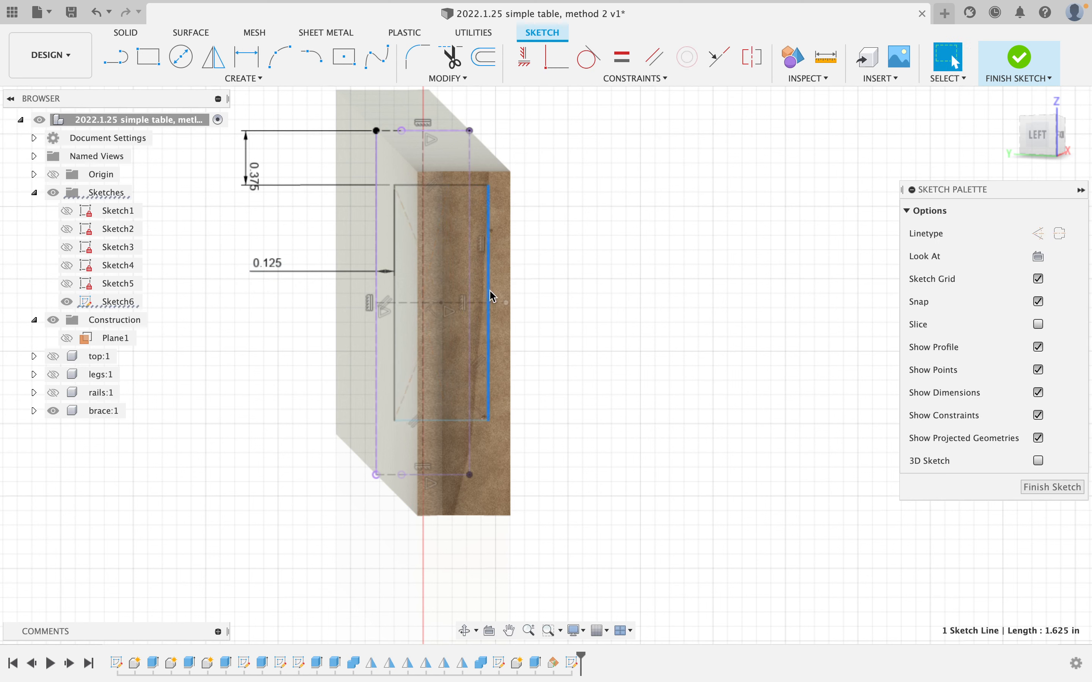
pyautogui.click(556, 56)
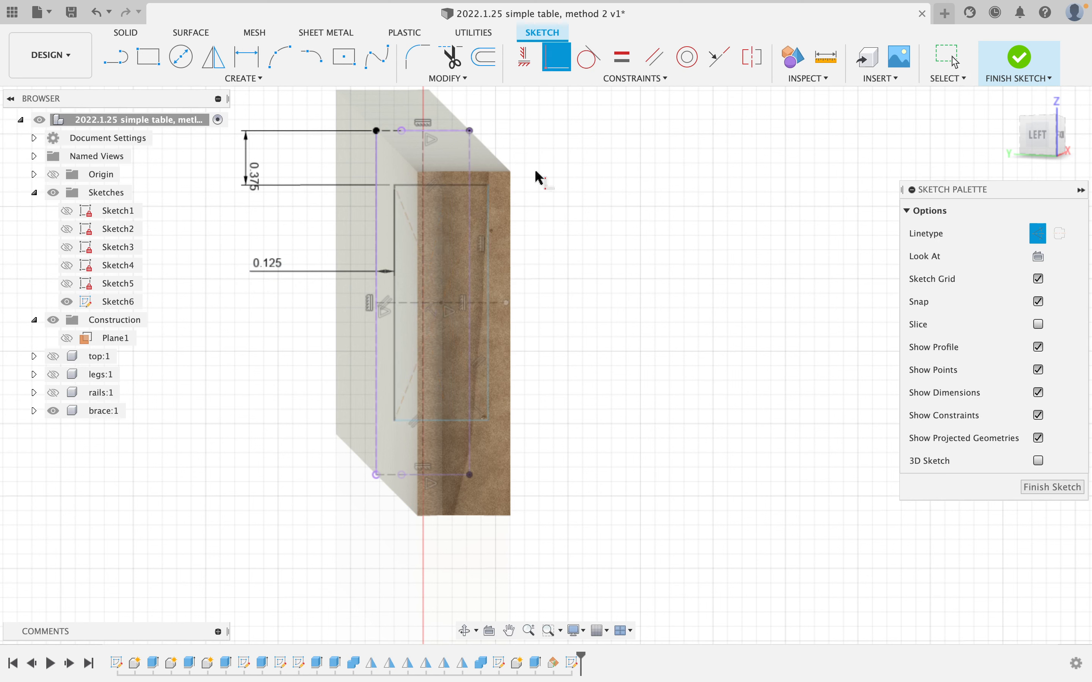
pyautogui.click(441, 306)
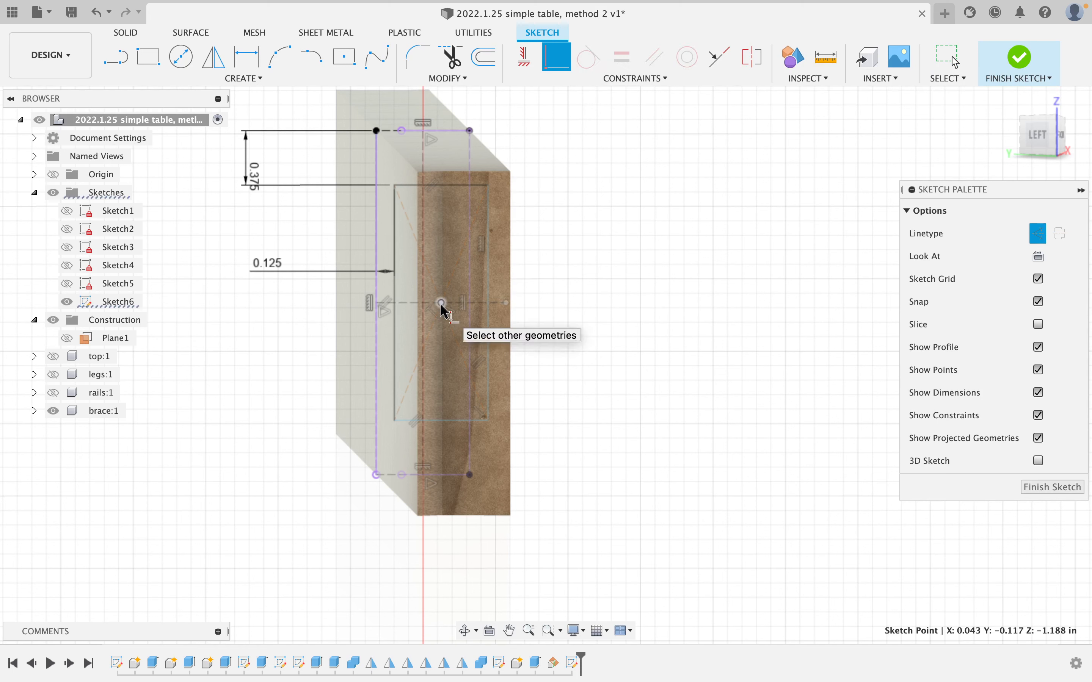
pyautogui.click(423, 270)
pyautogui.press('Escape')
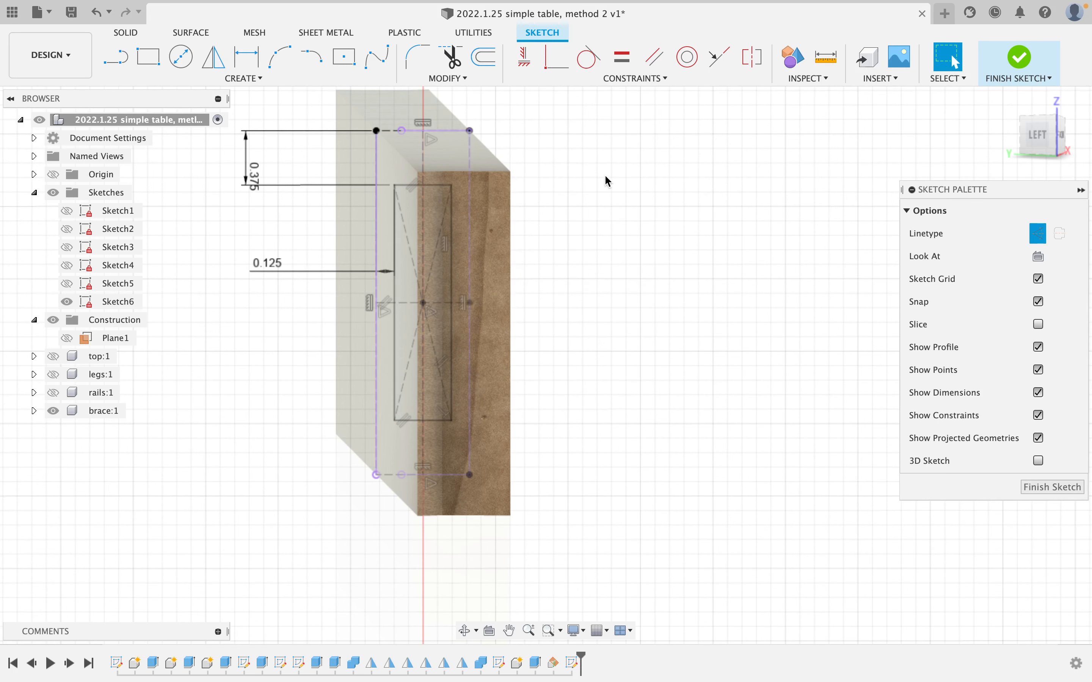
pyautogui.click(1021, 61)
# Extrude the inner rectangle profile -1 in as a new body, starting from the brace's end face as the start object
pyautogui.scroll(-8, 478, 191)
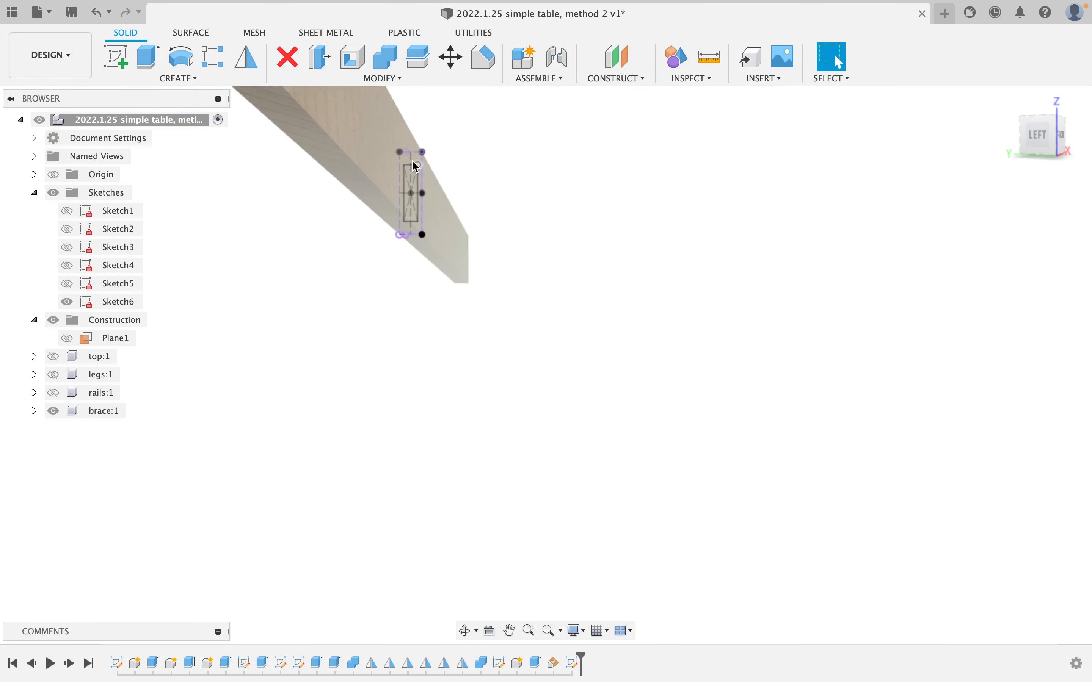
pyautogui.moveTo(417, 170); pyautogui.dragTo(518, 268, button='middle')
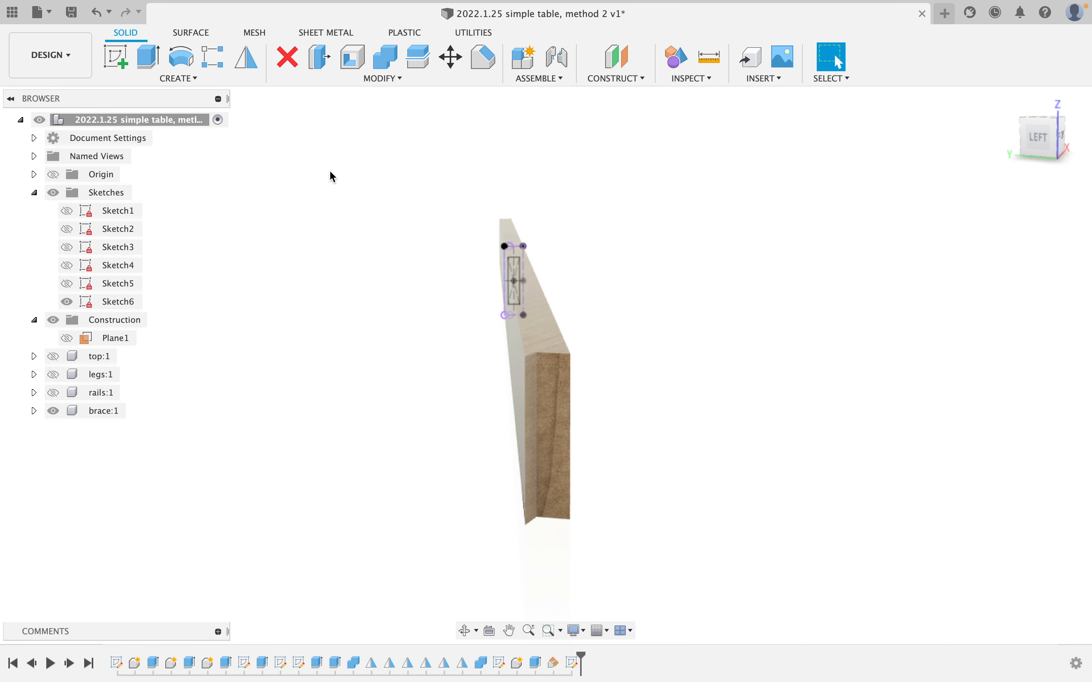
pyautogui.click(151, 58)
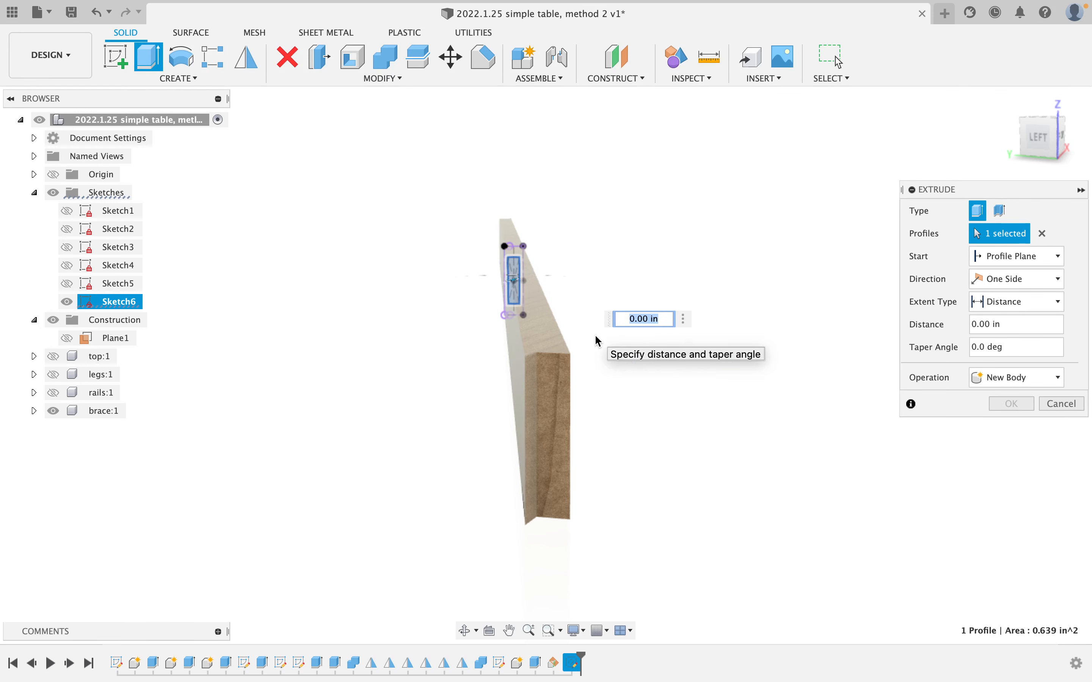
pyautogui.click(1016, 256)
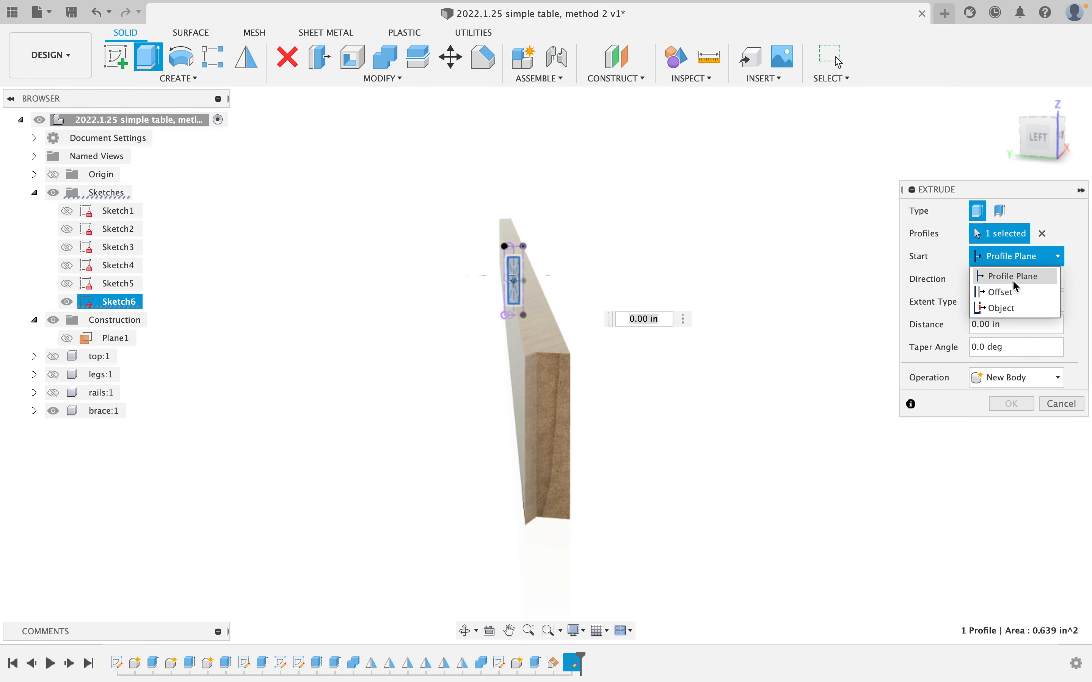
pyautogui.click(1018, 309)
pyautogui.click(543, 379)
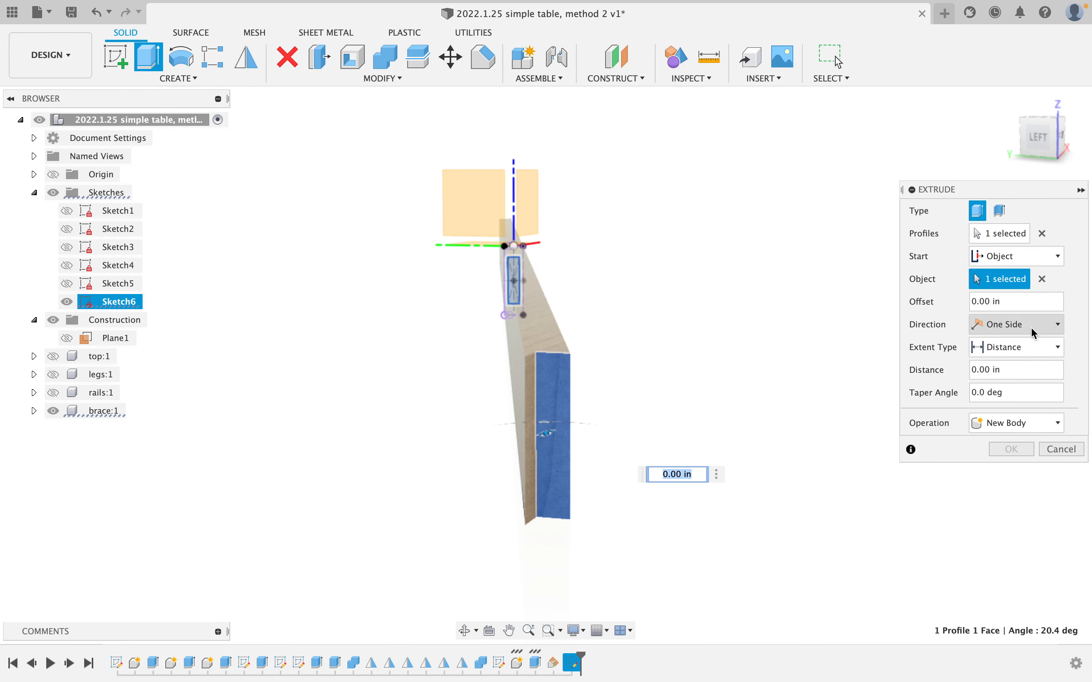
pyautogui.moveTo(702, 356)
pyautogui.keyDown('shift'); pyautogui.mouseDown(button='middle')
pyautogui.moveTo(731, 371)
pyautogui.moveTo(712, 364)
pyautogui.mouseUp(button='middle'); pyautogui.keyUp('shift')
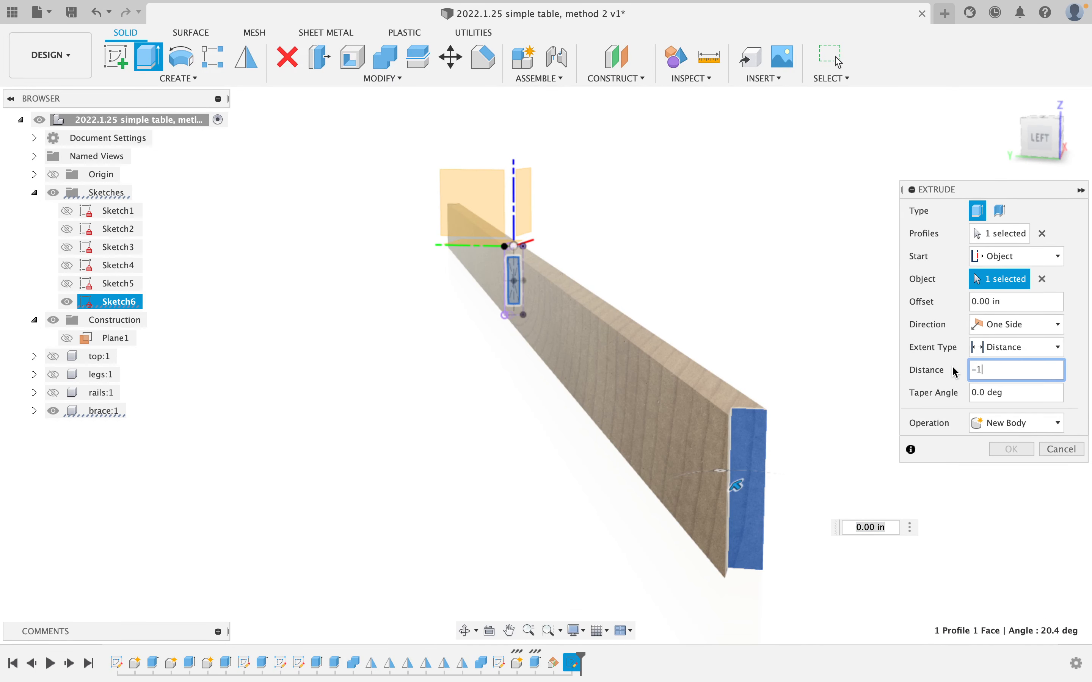
pyautogui.click(1003, 428)
pyautogui.click(1022, 491)
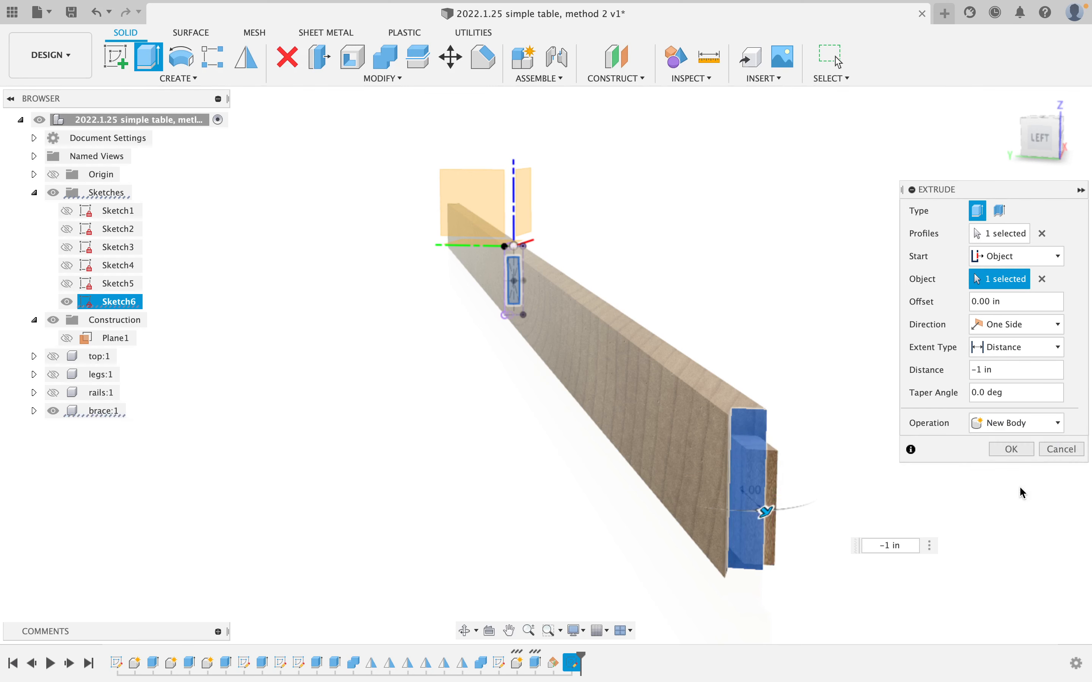
pyautogui.click(1018, 448)
# Edit the tenon extrusion to start from the profile plane, with a distance of -29.50 in so it protrudes past the brace's end
pyautogui.keyDown('shift'); pyautogui.moveTo(782, 422); pyautogui.dragTo(554, 440, button='middle'); pyautogui.keyUp('shift')
pyautogui.scroll(10, 556, 506)
pyautogui.scroll(-10, 556, 505)
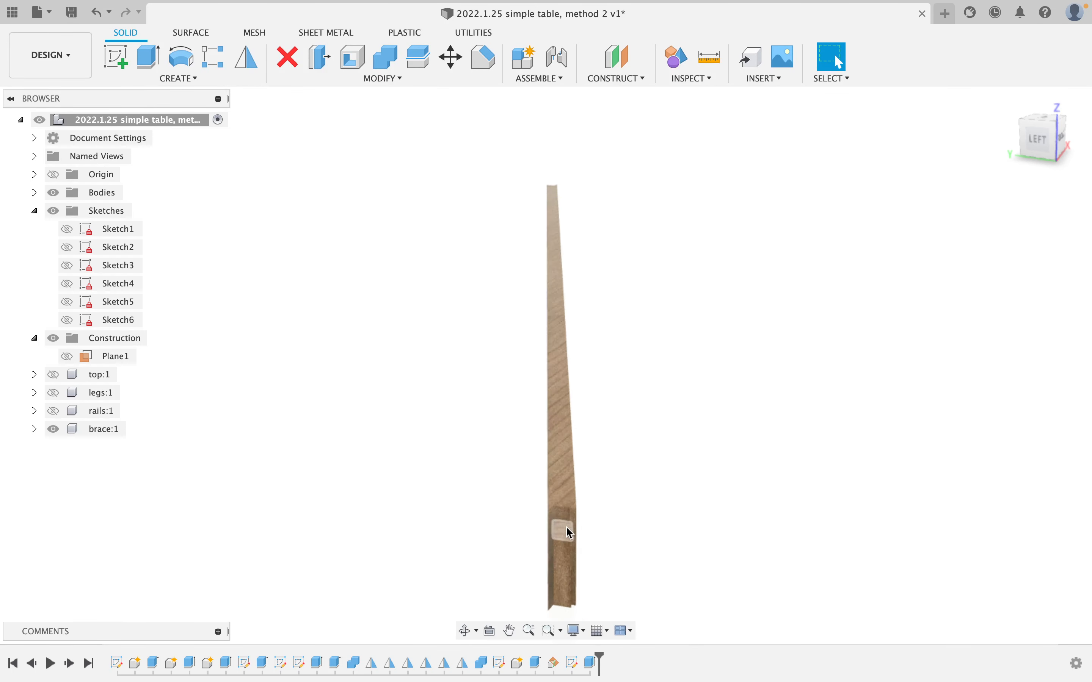
pyautogui.moveTo(570, 531)
pyautogui.keyDown('shift'); pyautogui.mouseDown(button='middle')
pyautogui.moveTo(612, 529)
pyautogui.moveTo(592, 529)
pyautogui.mouseUp(button='middle'); pyautogui.keyUp('shift')
pyautogui.scroll(8, 592, 531)
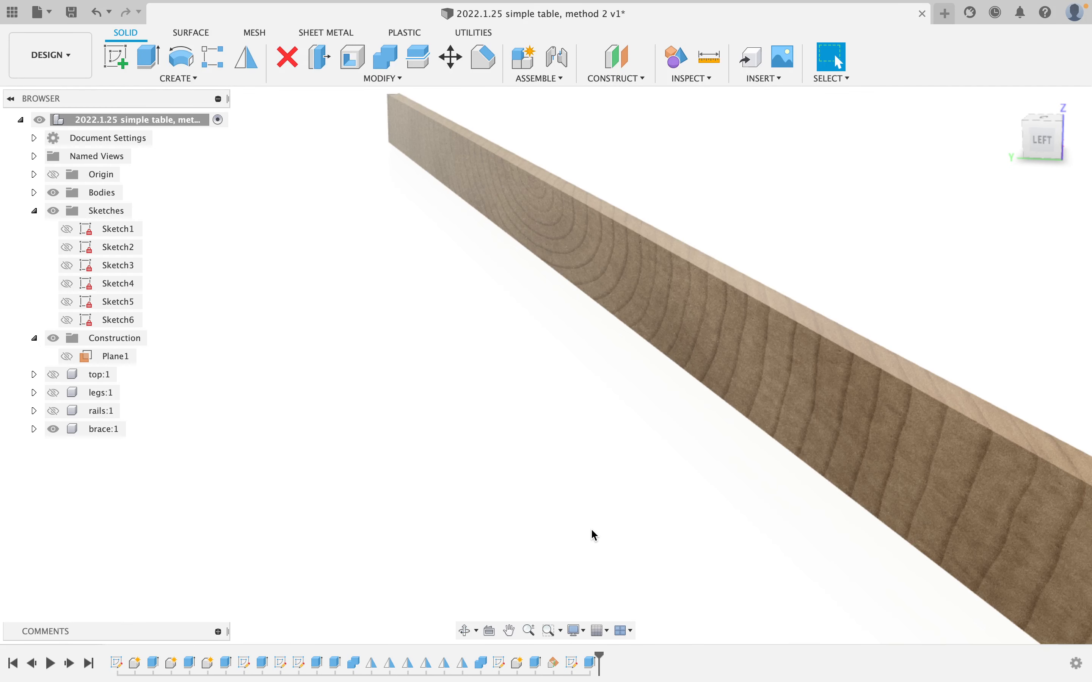
pyautogui.scroll(-6, 591, 531)
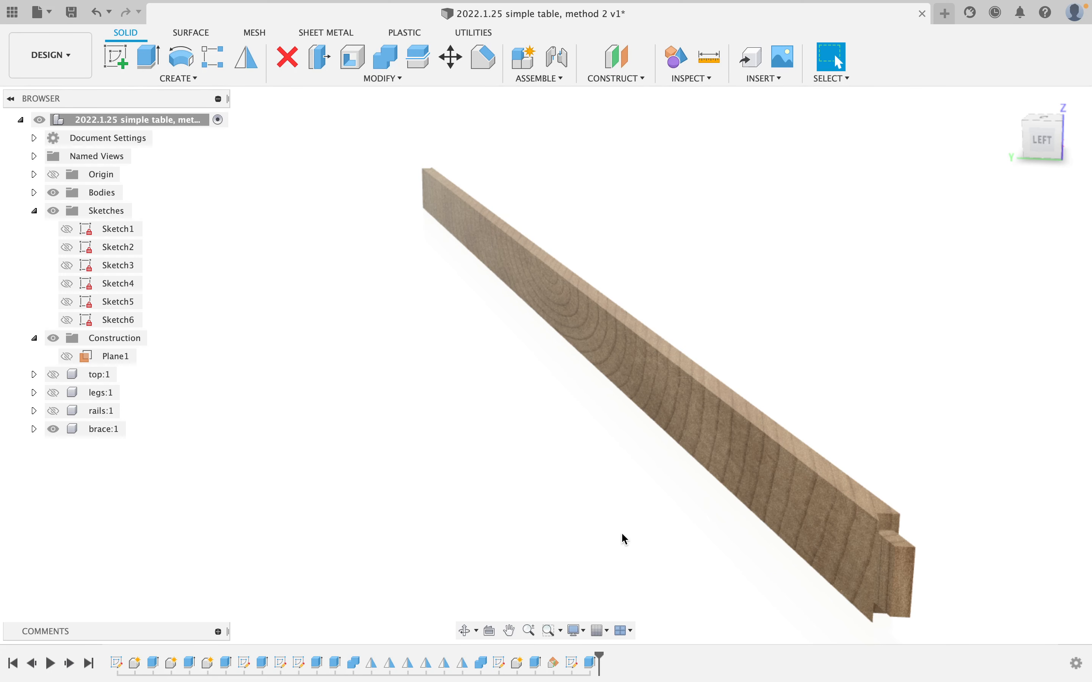
pyautogui.rightClick(587, 661)
pyautogui.click(616, 500)
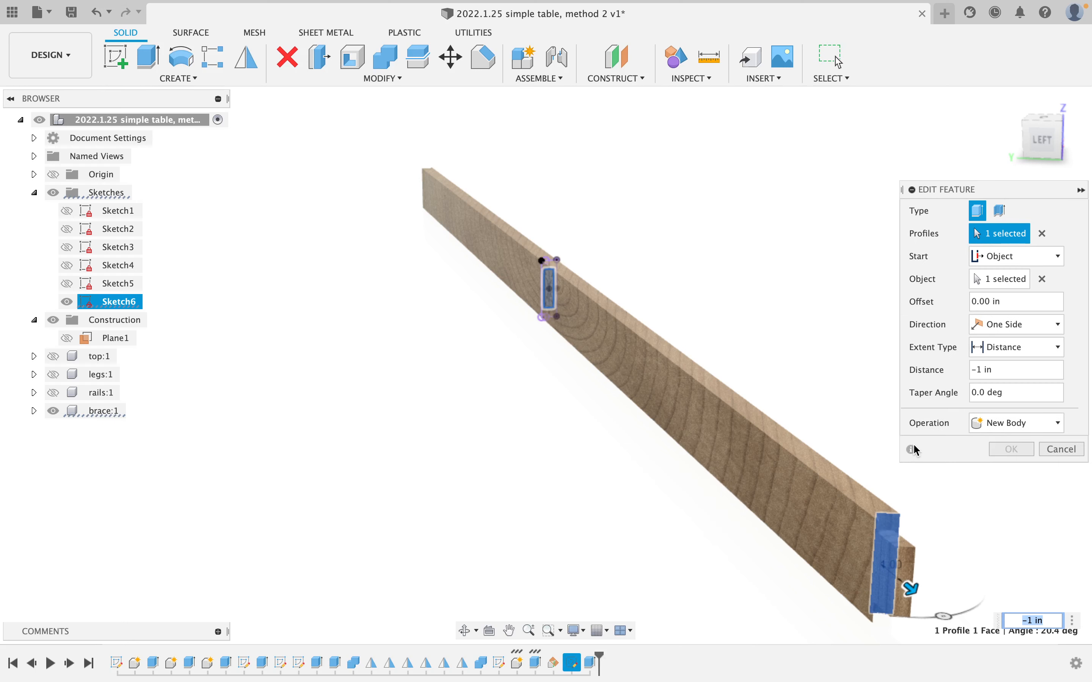
pyautogui.click(1013, 256)
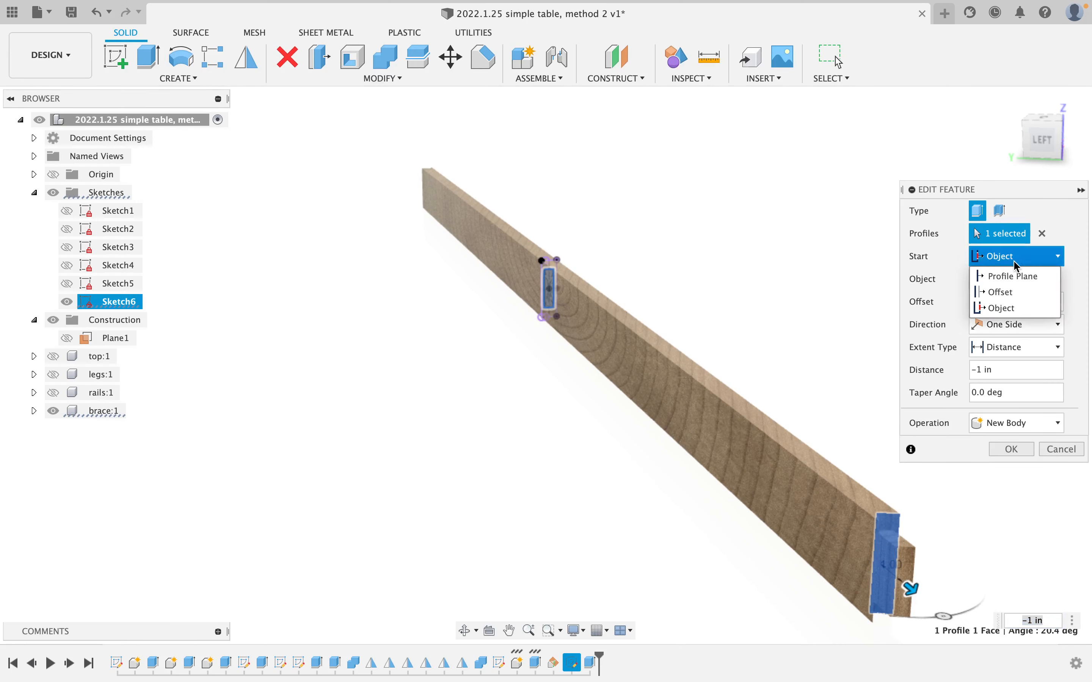
pyautogui.click(1010, 276)
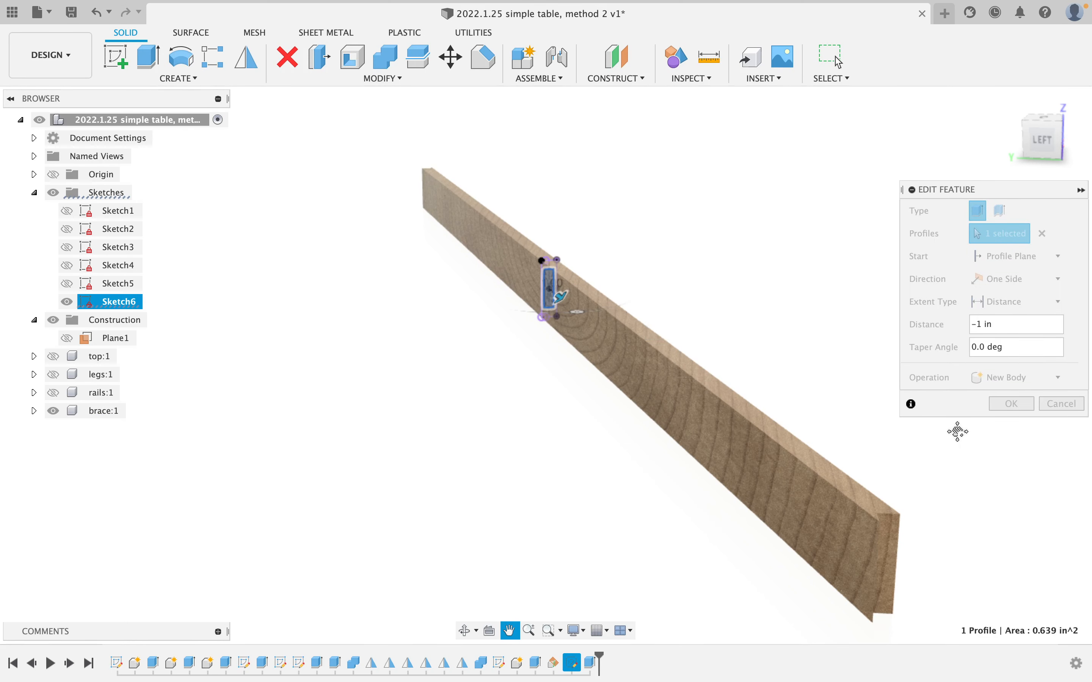
pyautogui.moveTo(958, 432); pyautogui.dragTo(808, 377, button='middle')
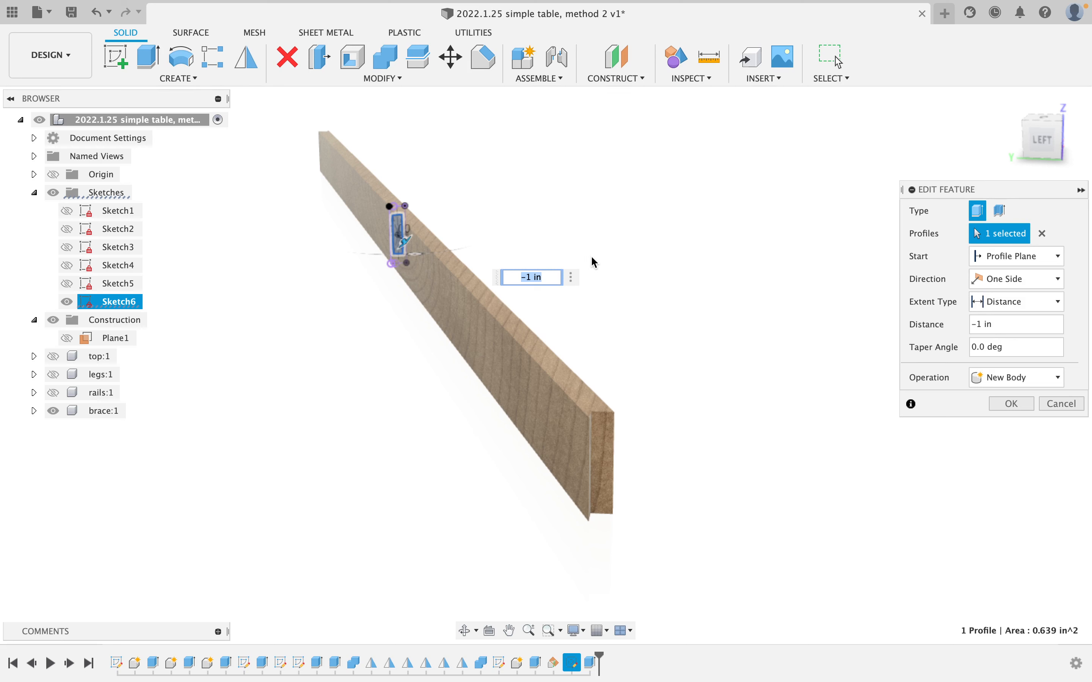
pyautogui.moveTo(402, 243); pyautogui.dragTo(642, 470)
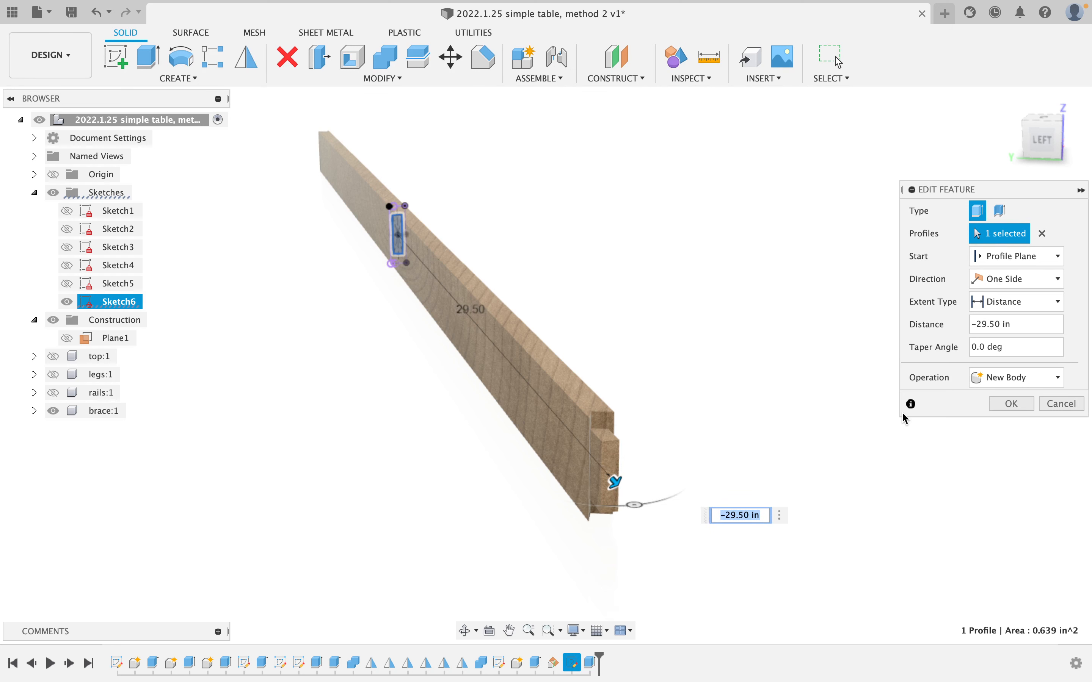
pyautogui.moveTo(648, 378)
pyautogui.keyDown('shift'); pyautogui.mouseDown(button='middle')
pyautogui.moveTo(668, 397)
pyautogui.moveTo(643, 390)
pyautogui.moveTo(642, 372)
pyautogui.moveTo(657, 380)
pyautogui.mouseUp(button='middle'); pyautogui.keyUp('shift')
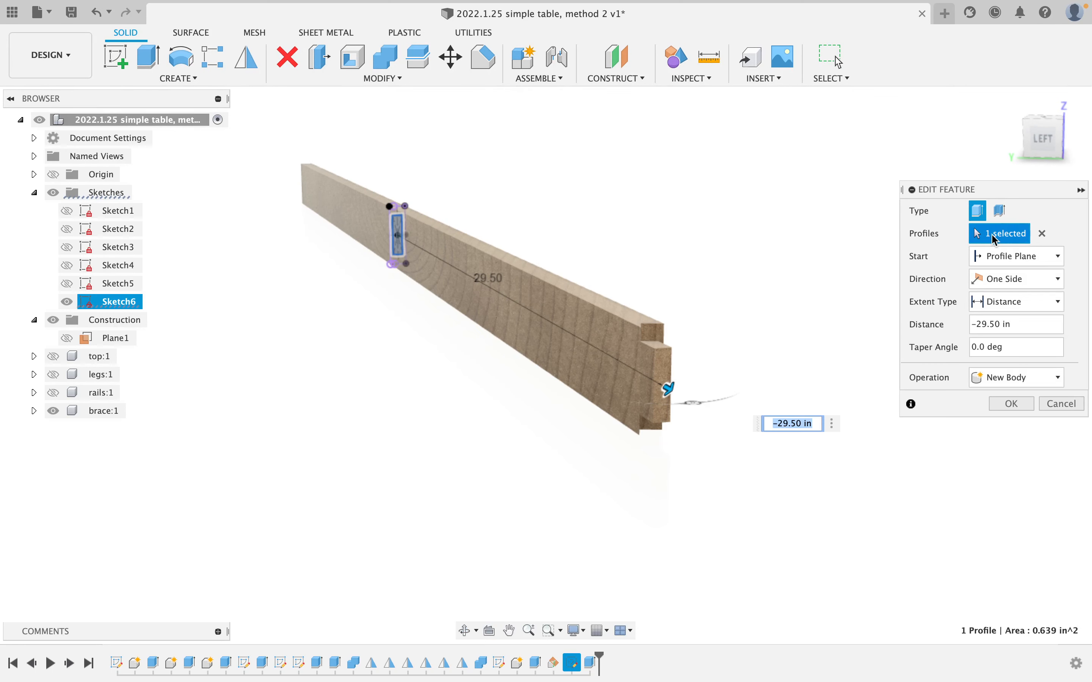
# Make the tenon extrusion symmetric about the profile plane and set its operation to Join
pyautogui.click(1006, 279)
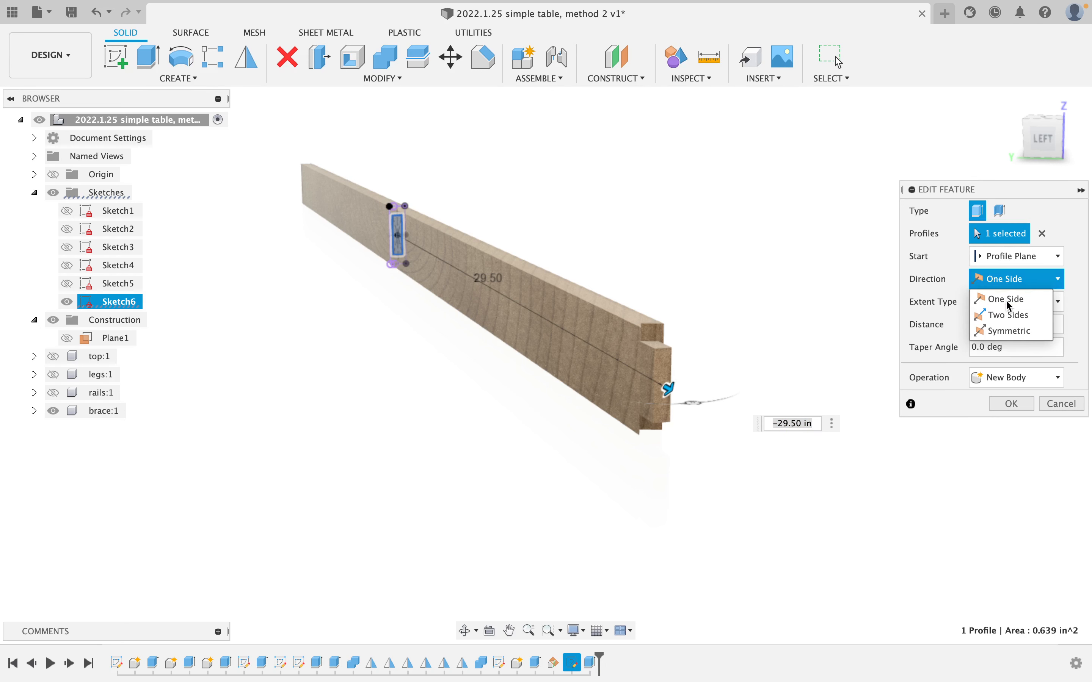
pyautogui.click(1011, 330)
pyautogui.click(1013, 400)
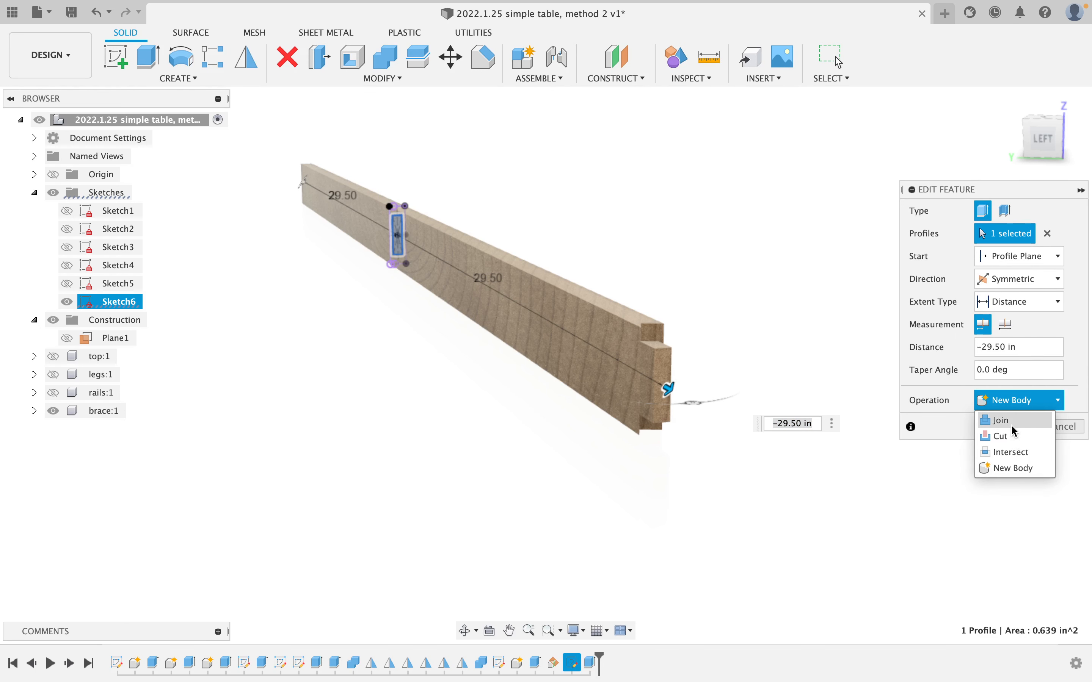
pyautogui.click(1013, 427)
pyautogui.click(1019, 427)
# Mirror the brace body across the vertical XZ origin plane with the Join operation
pyautogui.keyDown('shift'); pyautogui.moveTo(645, 311); pyautogui.dragTo(612, 312, button='middle'); pyautogui.keyUp('shift')
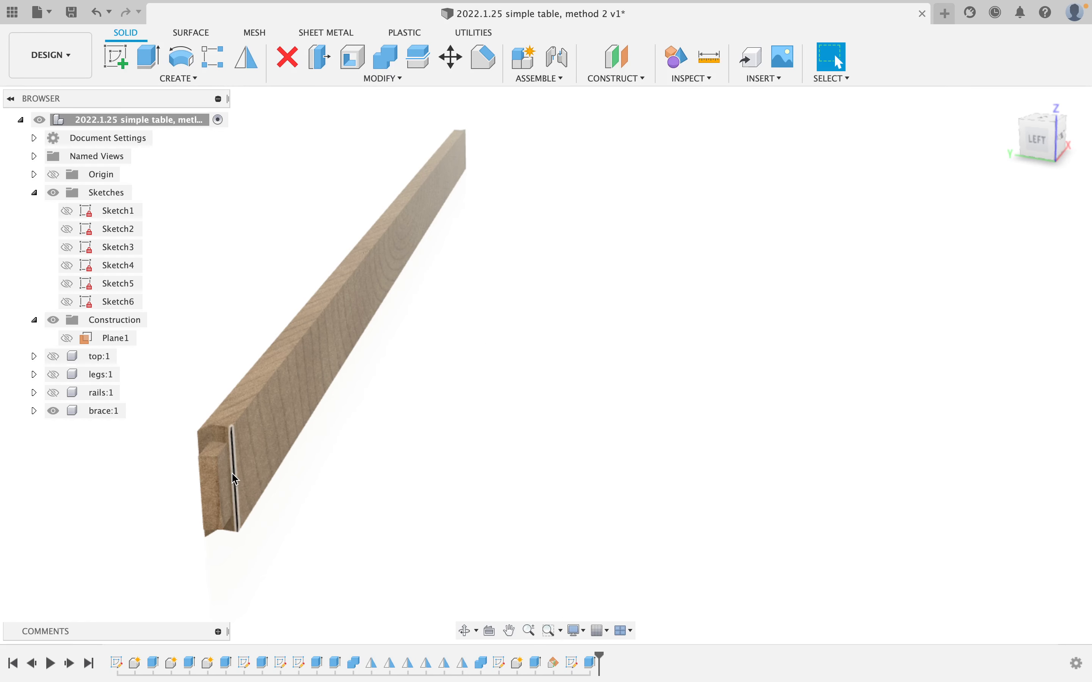
pyautogui.moveTo(366, 391)
pyautogui.keyDown('shift'); pyautogui.mouseDown(button='middle')
pyautogui.moveTo(346, 383)
pyautogui.moveTo(361, 393)
pyautogui.mouseUp(button='middle'); pyautogui.keyUp('shift')
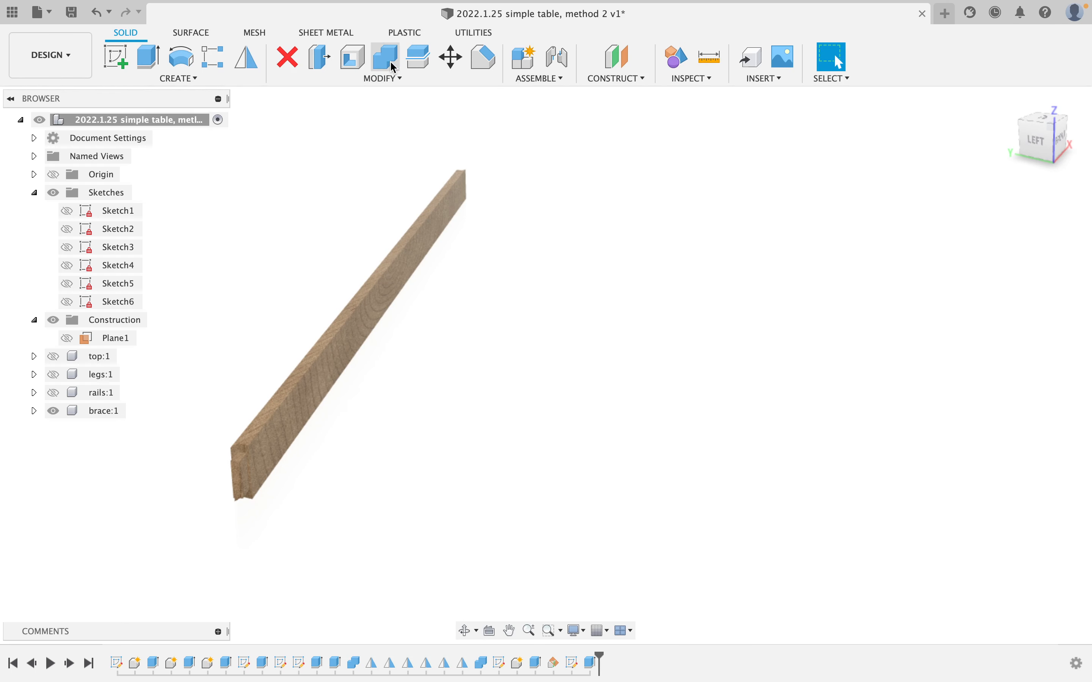
pyautogui.click(248, 62)
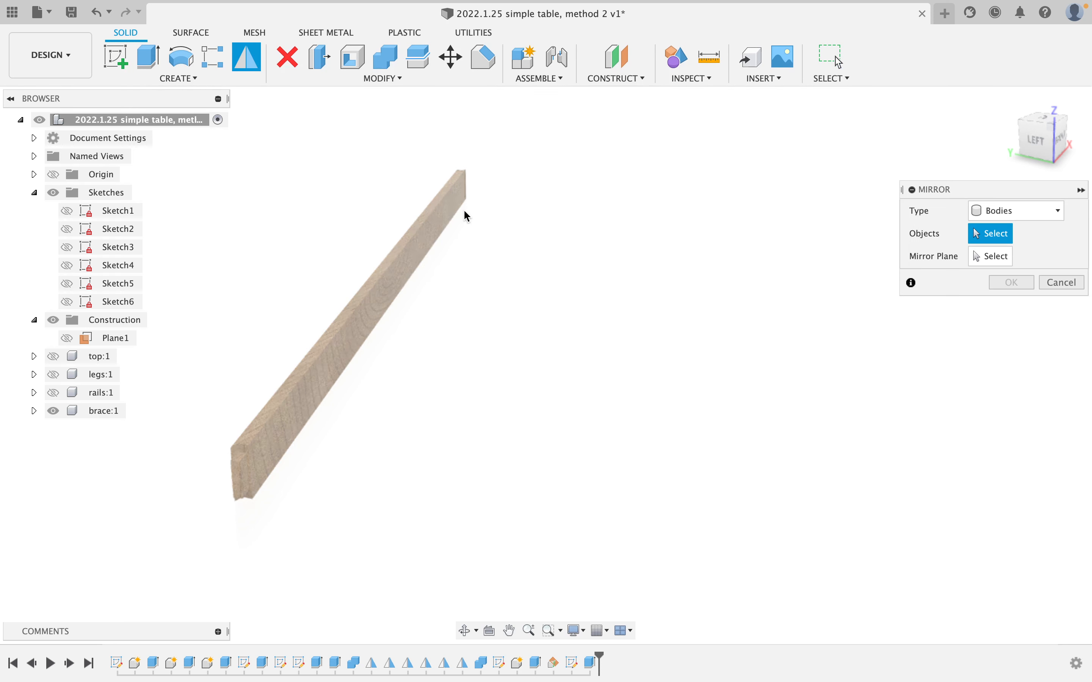
pyautogui.click(413, 242)
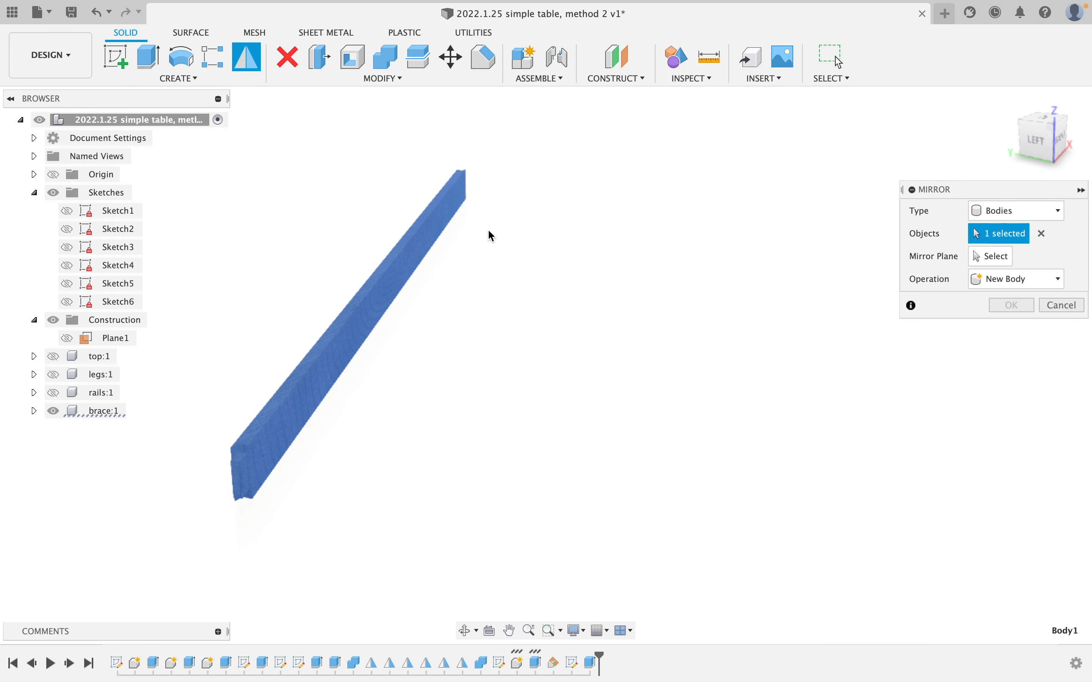
pyautogui.click(981, 261)
pyautogui.keyDown('shift'); pyautogui.moveTo(437, 187); pyautogui.dragTo(363, 242, button='middle'); pyautogui.keyUp('shift')
pyautogui.click(422, 227)
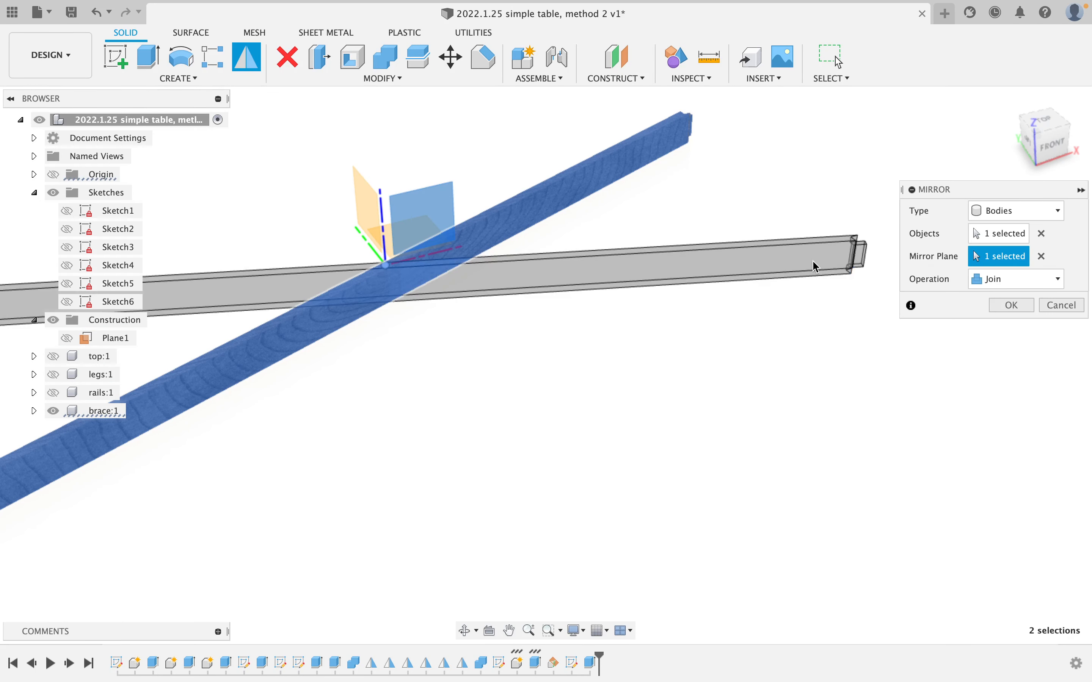
pyautogui.click(1011, 306)
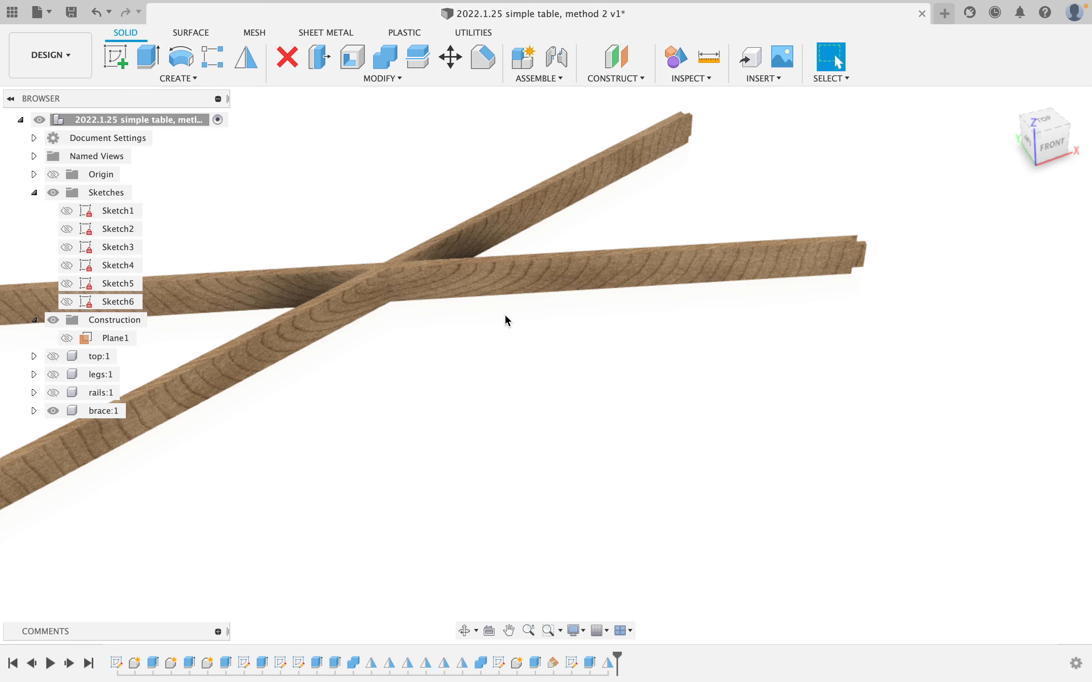
# Edit the brace mirror feature and set its operation to New Body
pyautogui.rightClick(612, 673)
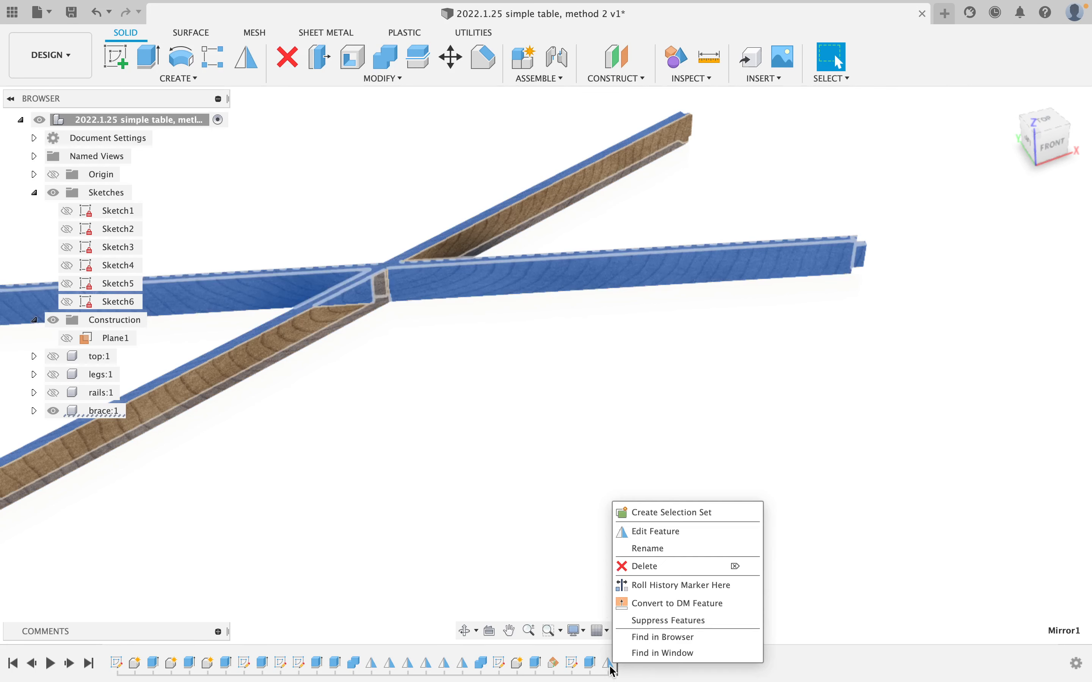
pyautogui.click(655, 531)
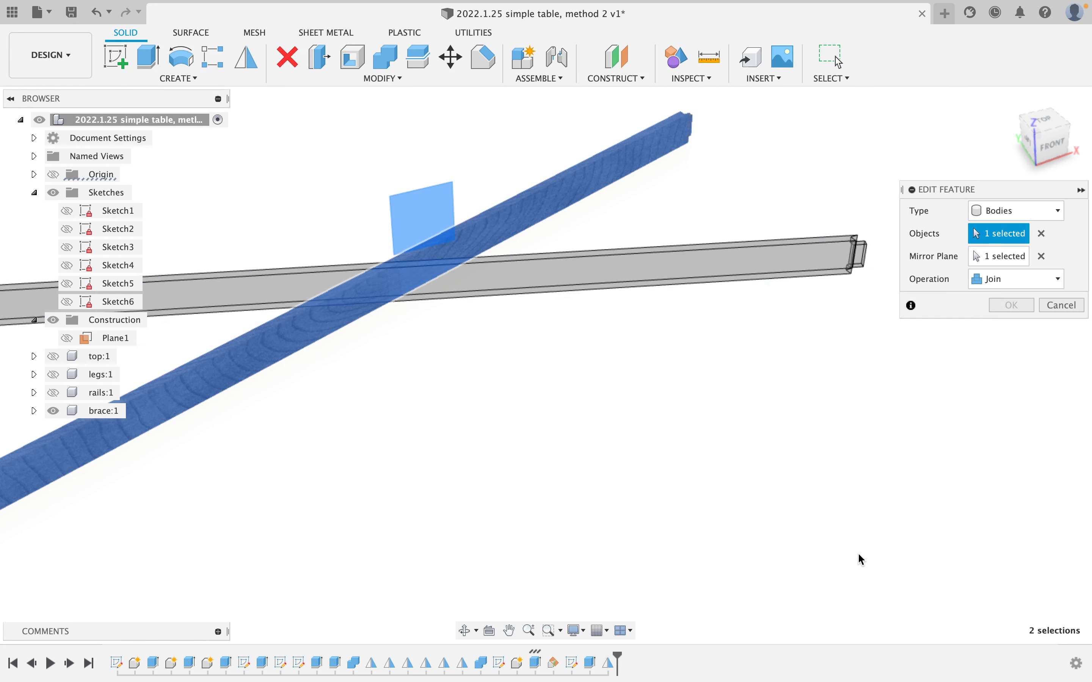
pyautogui.click(988, 281)
pyautogui.click(993, 299)
pyautogui.click(1011, 306)
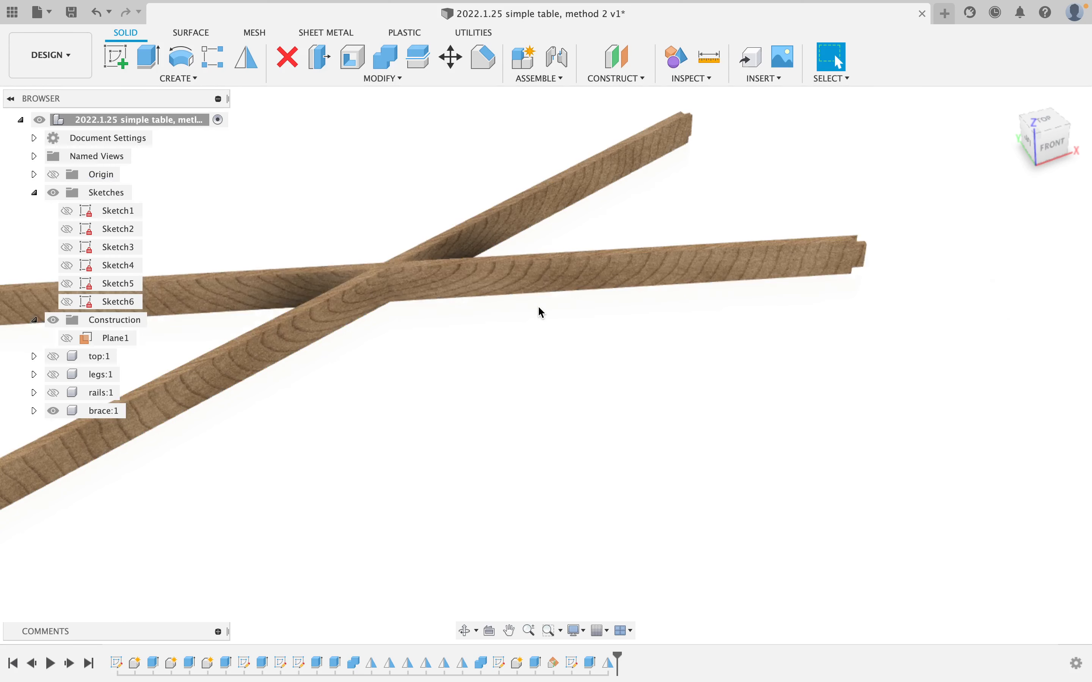
# Create a midplane between the upper and lower edge faces of the mirrored brace
pyautogui.keyDown('shift'); pyautogui.moveTo(476, 314); pyautogui.dragTo(405, 278, button='middle'); pyautogui.keyUp('shift')
pyautogui.scroll(10, 405, 278)
pyautogui.scroll(-5, 404, 278)
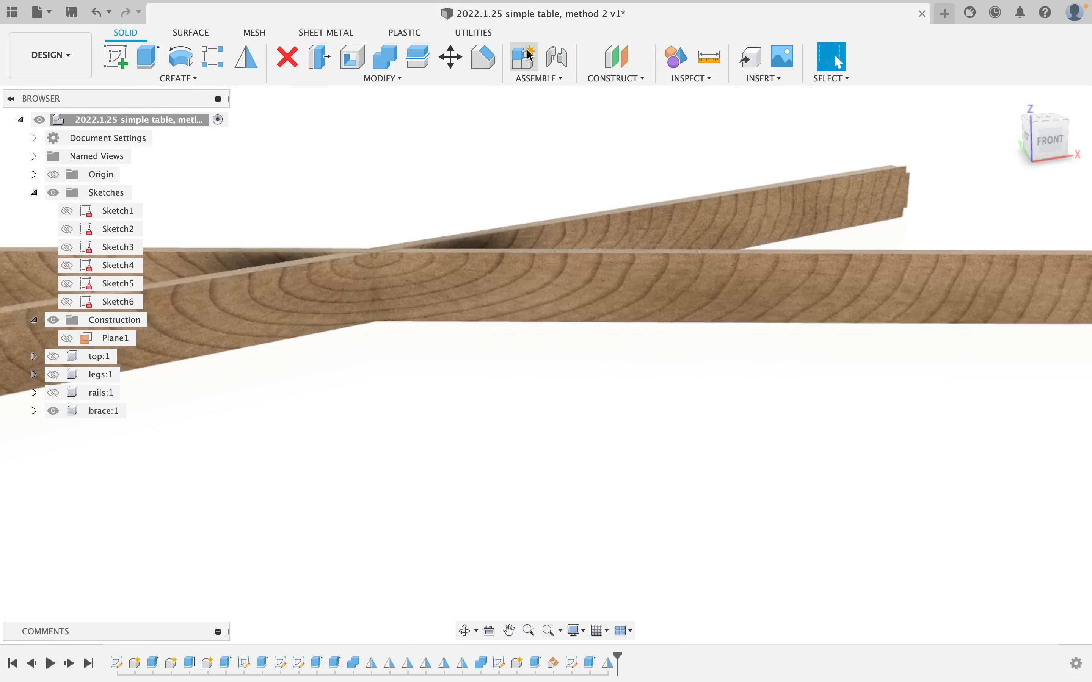
pyautogui.click(638, 82)
pyautogui.click(627, 143)
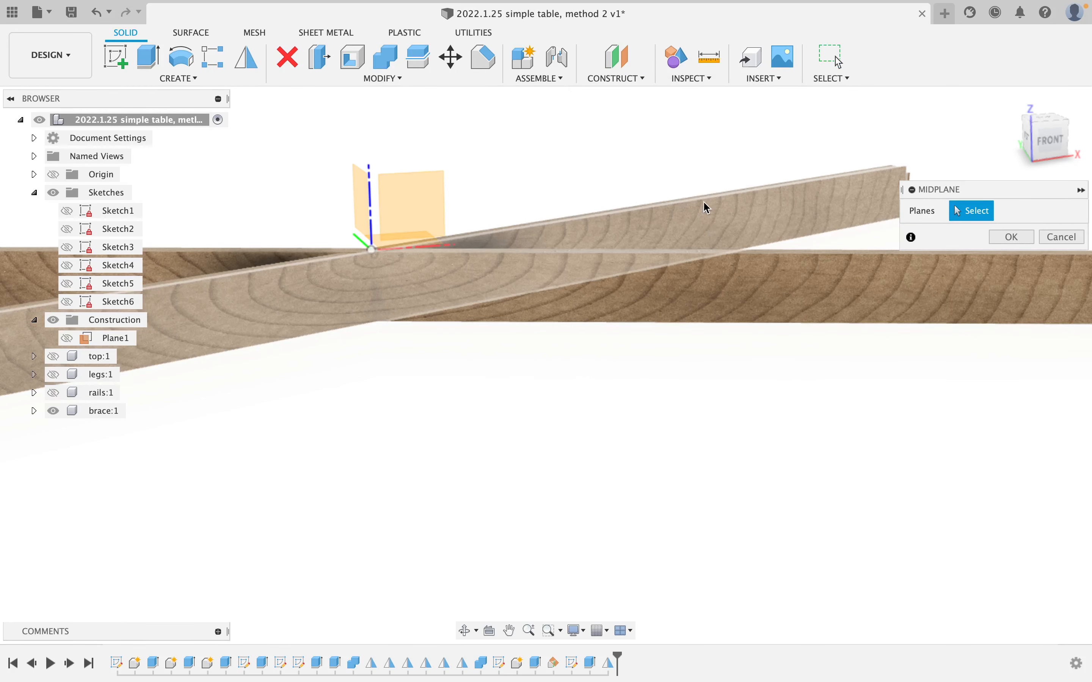
pyautogui.click(762, 250)
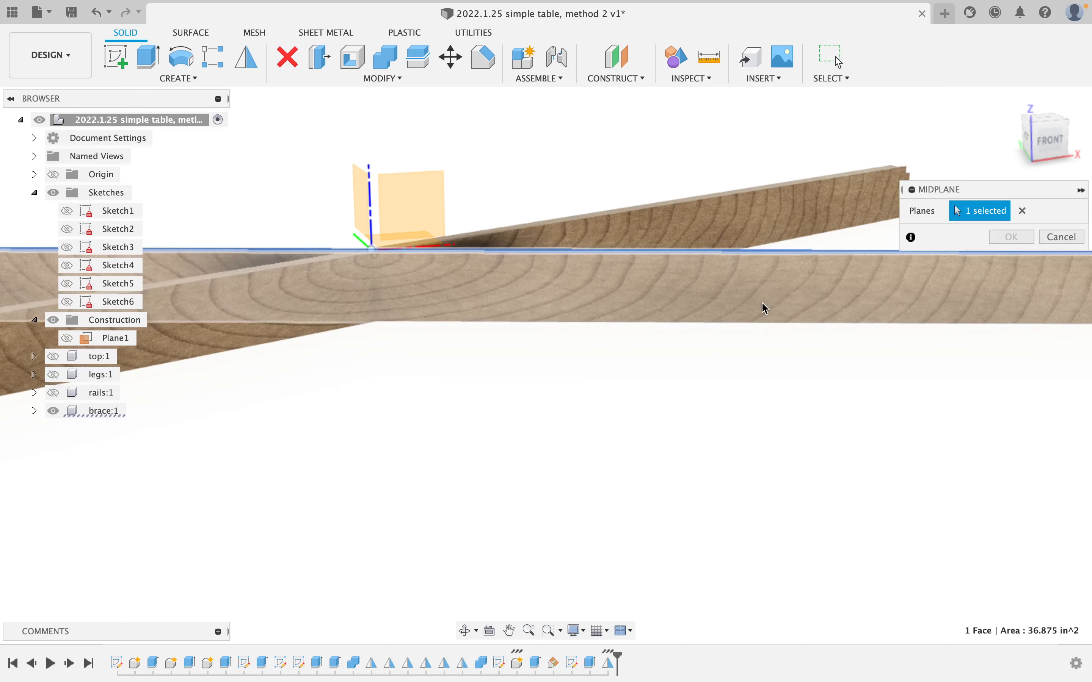
pyautogui.keyDown('shift'); pyautogui.moveTo(763, 303); pyautogui.dragTo(795, 282, button='middle'); pyautogui.keyUp('shift')
pyautogui.click(852, 293)
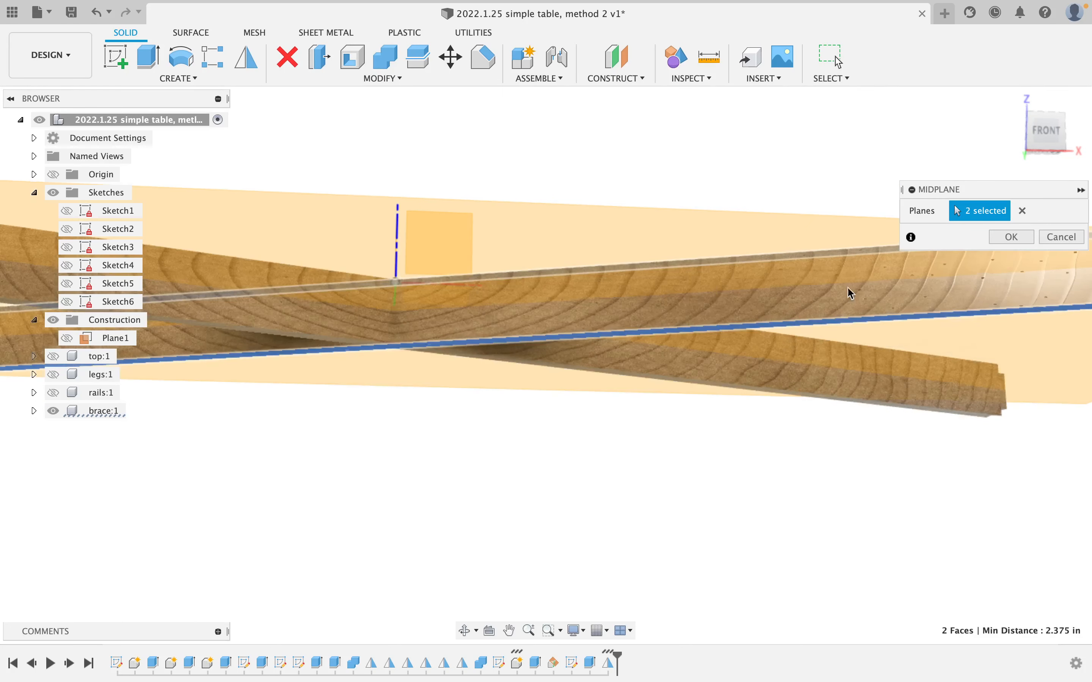
pyautogui.click(1014, 237)
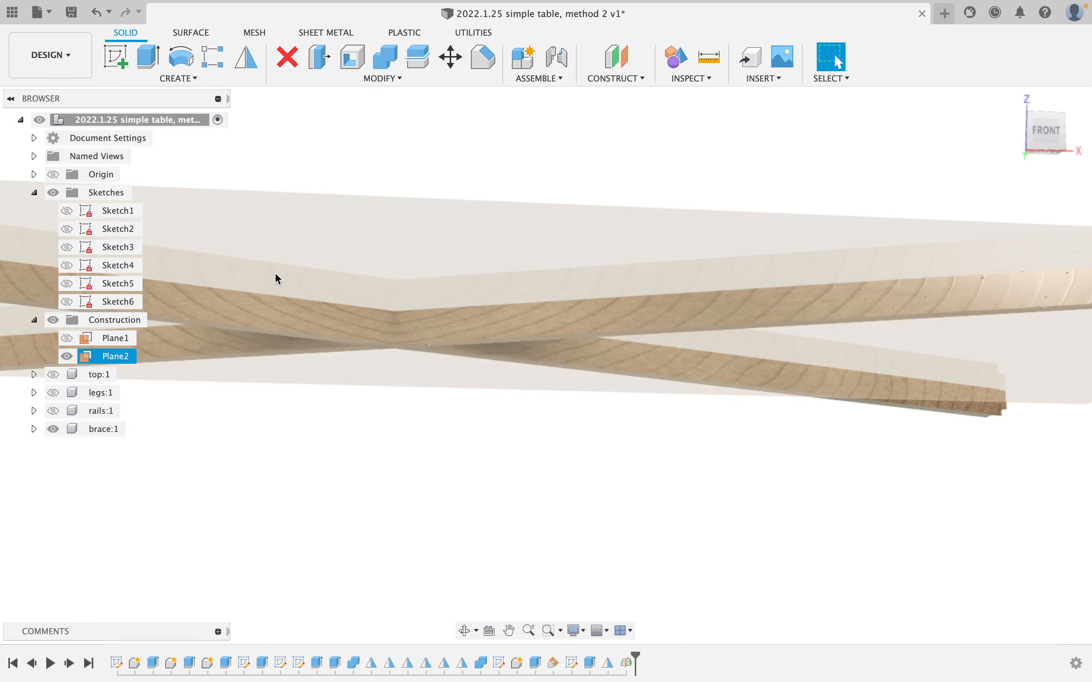
# Hide the midplane and split the mirrored brace body using both side faces of the crossing brace as splitting tools
pyautogui.scroll(-3, 334, 261)
pyautogui.click(351, 199)
pyautogui.keyDown('shift'); pyautogui.moveTo(354, 204); pyautogui.dragTo(370, 253, button='middle'); pyautogui.keyUp('shift')
pyautogui.click(370, 254)
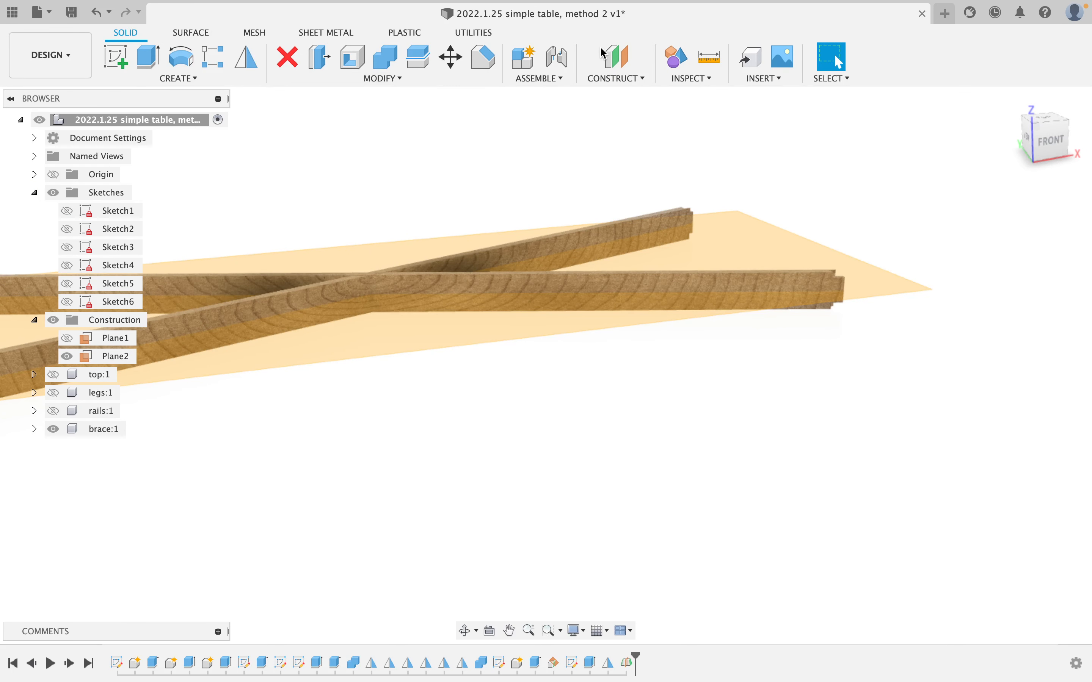
pyautogui.click(408, 65)
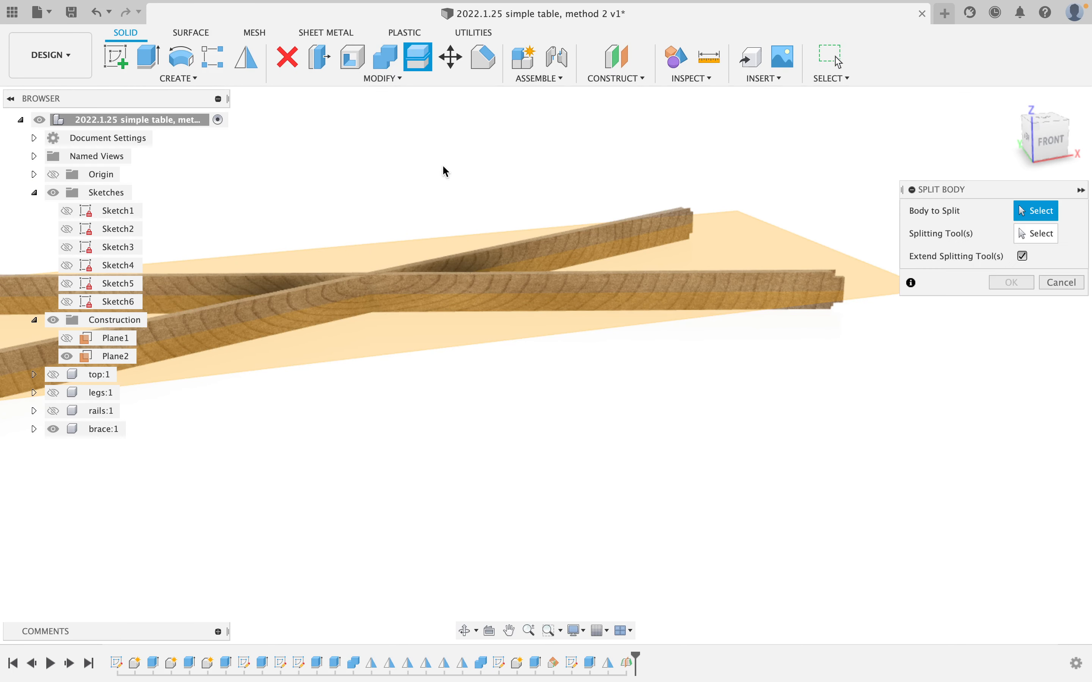
pyautogui.click(422, 288)
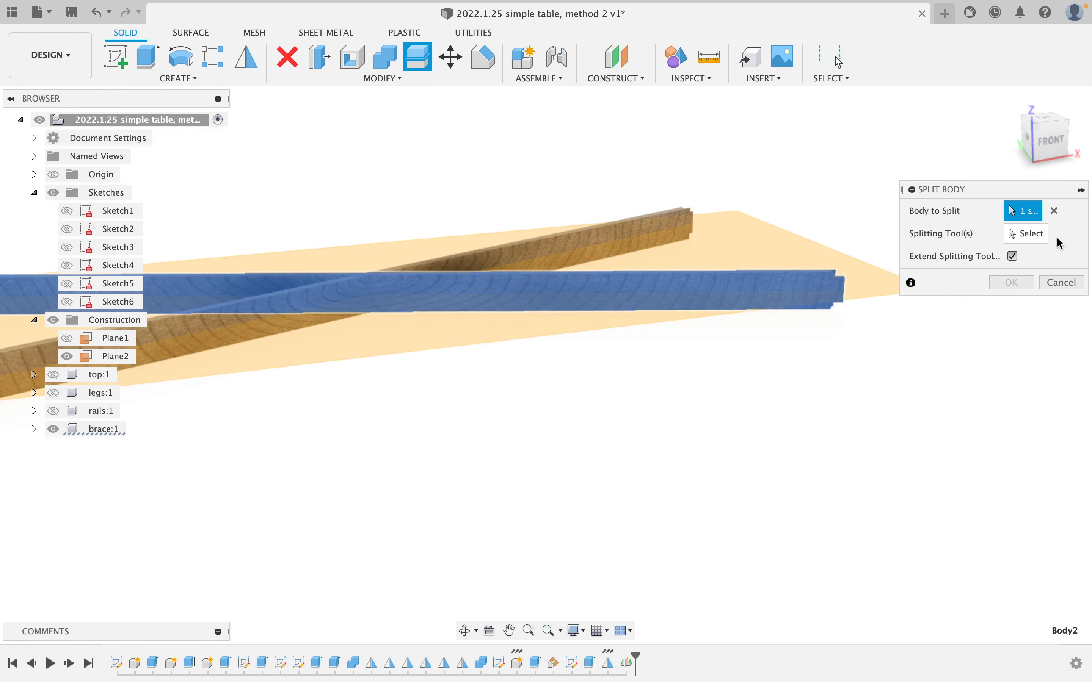
pyautogui.click(1036, 240)
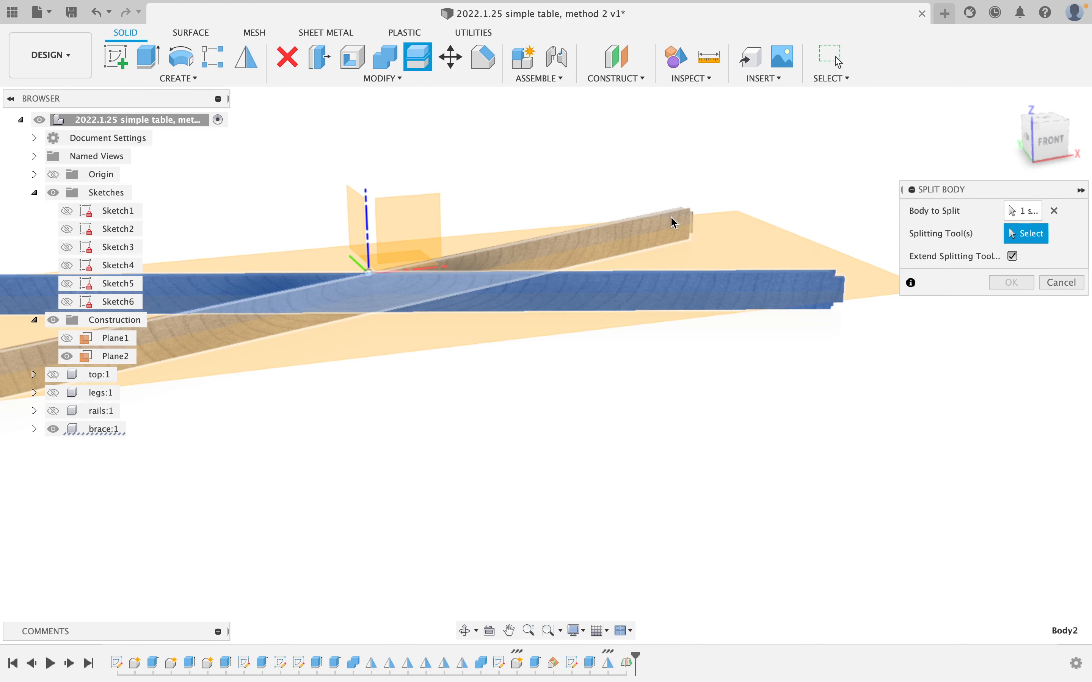
pyautogui.scroll(4, 670, 216)
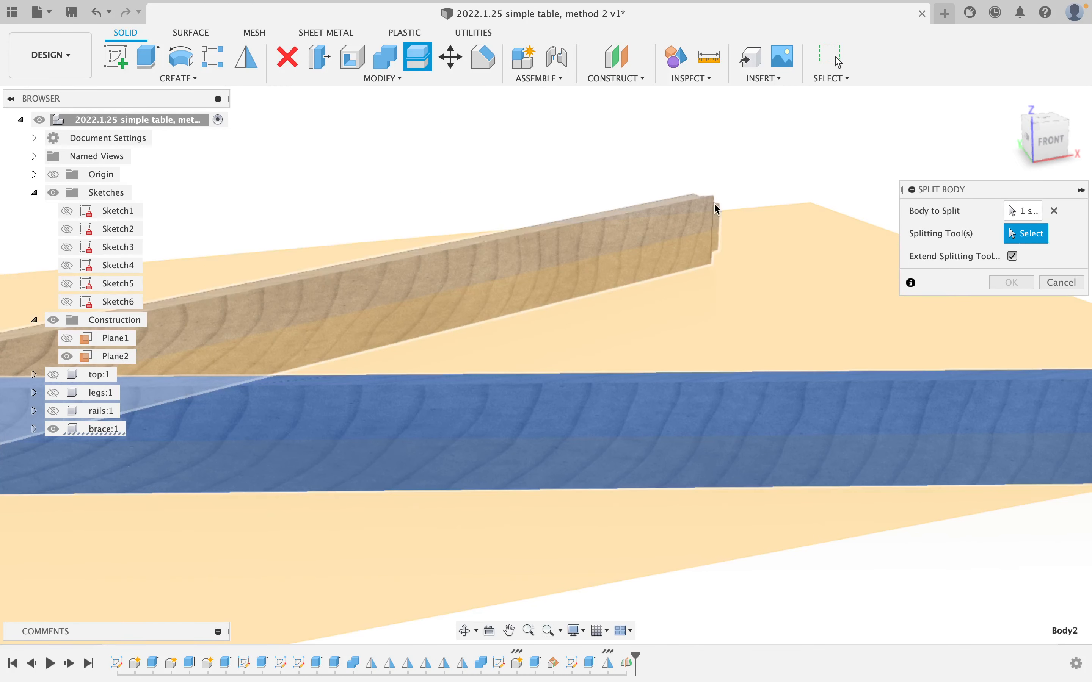
pyautogui.click(67, 357)
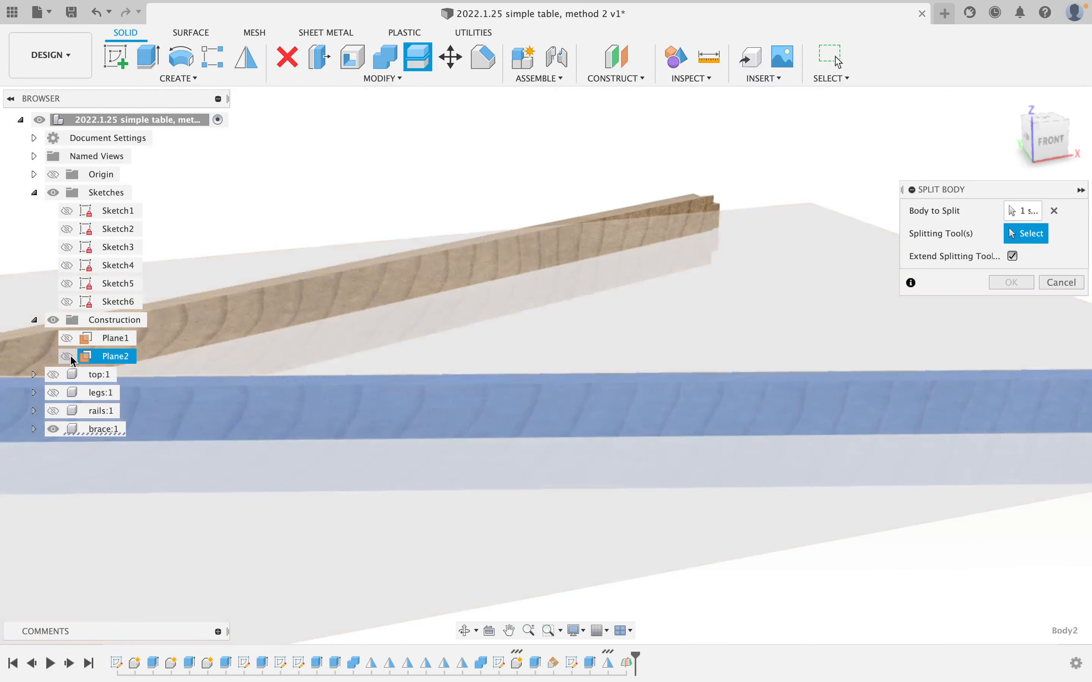
pyautogui.click(414, 290)
pyautogui.keyDown('shift'); pyautogui.moveTo(334, 239); pyautogui.dragTo(396, 346, button='middle'); pyautogui.keyUp('shift')
pyautogui.click(365, 364)
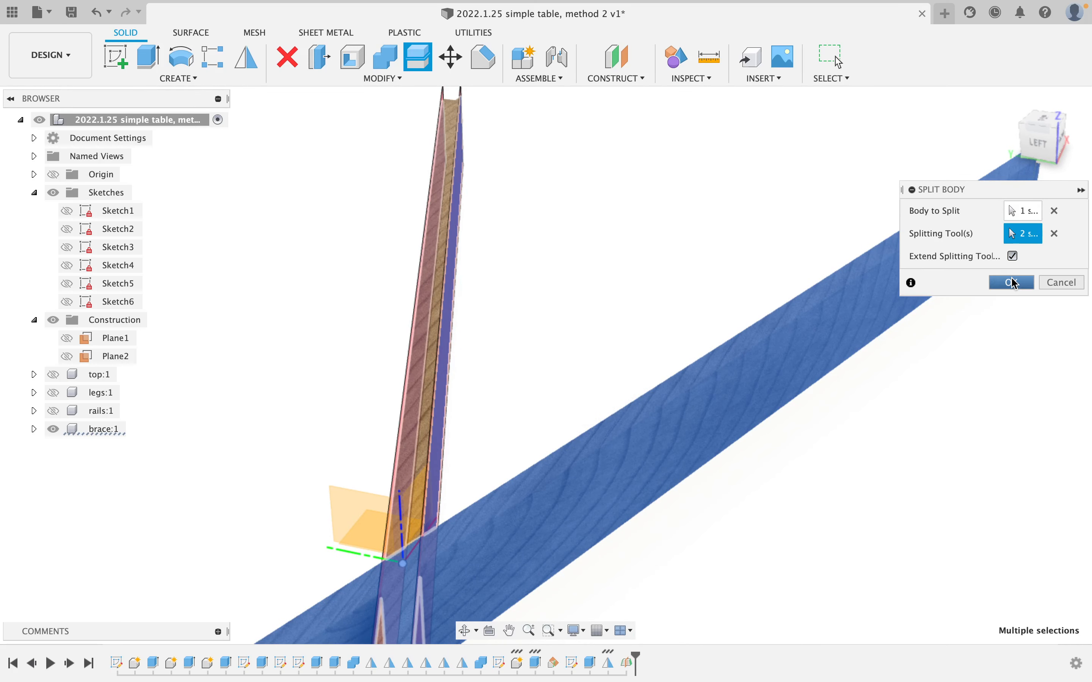
pyautogui.click(1012, 282)
# List the bodies of the brace component and highlight the split pieces one by one to identify the centre piece
pyautogui.keyDown('shift'); pyautogui.moveTo(675, 309); pyautogui.dragTo(370, 420, button='middle'); pyautogui.keyUp('shift')
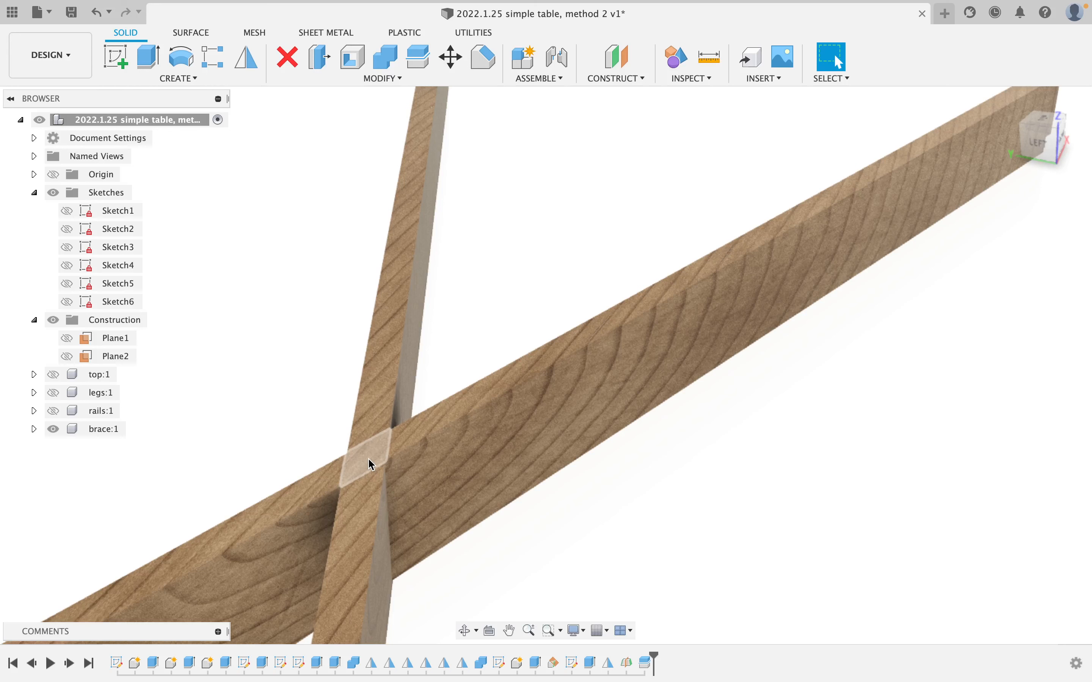
pyautogui.click(36, 429)
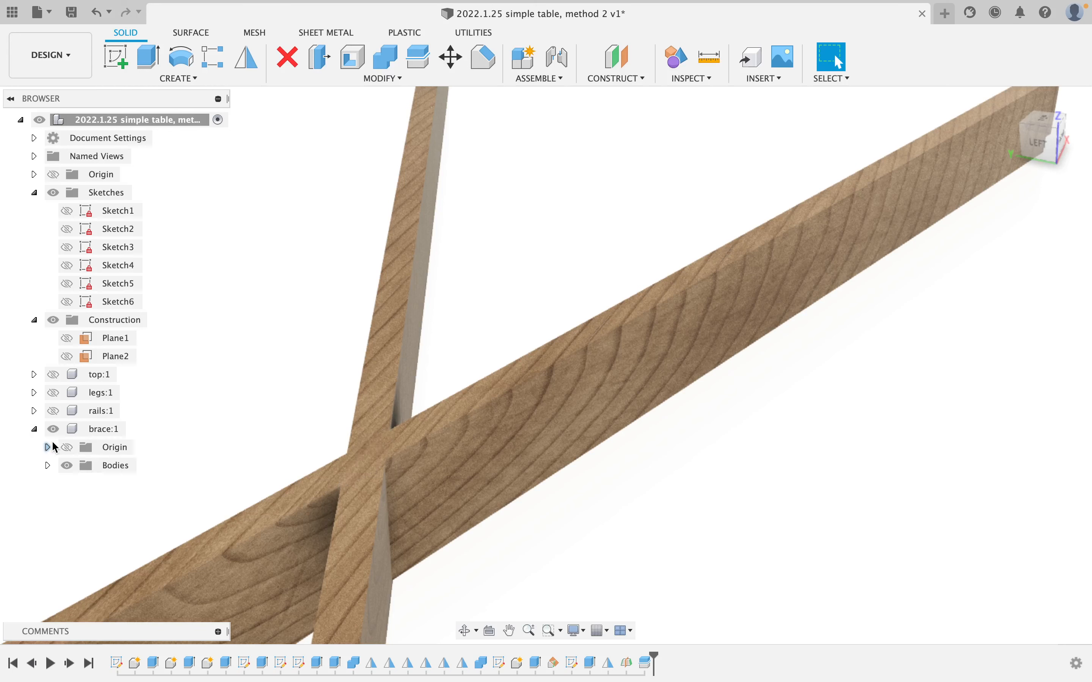
pyautogui.click(48, 465)
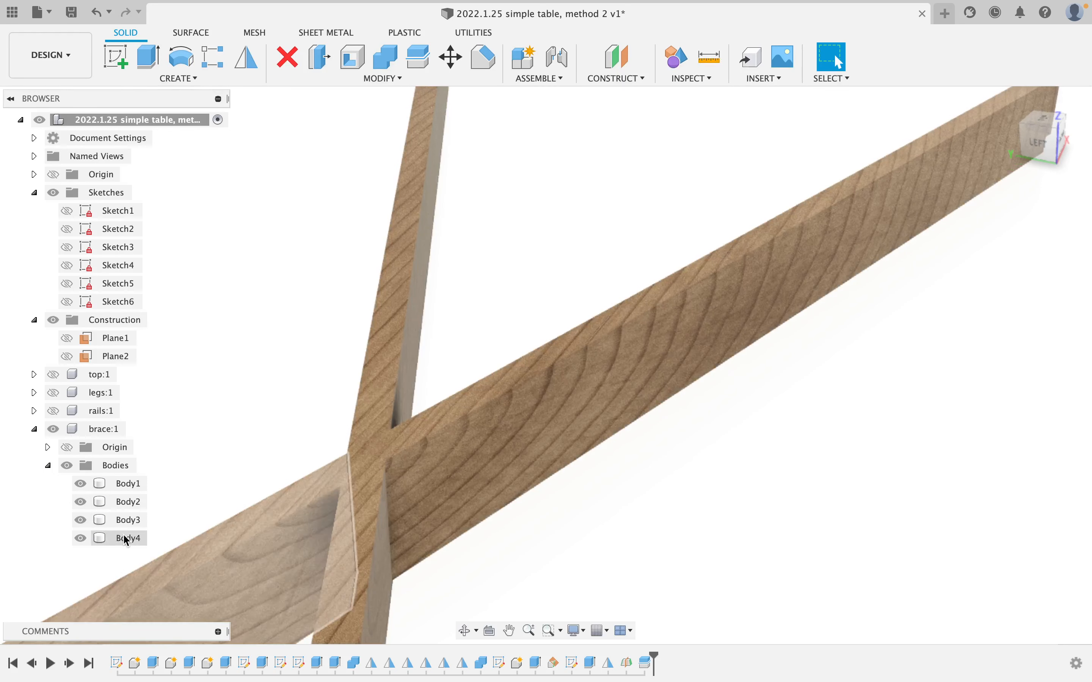
pyautogui.click(127, 539)
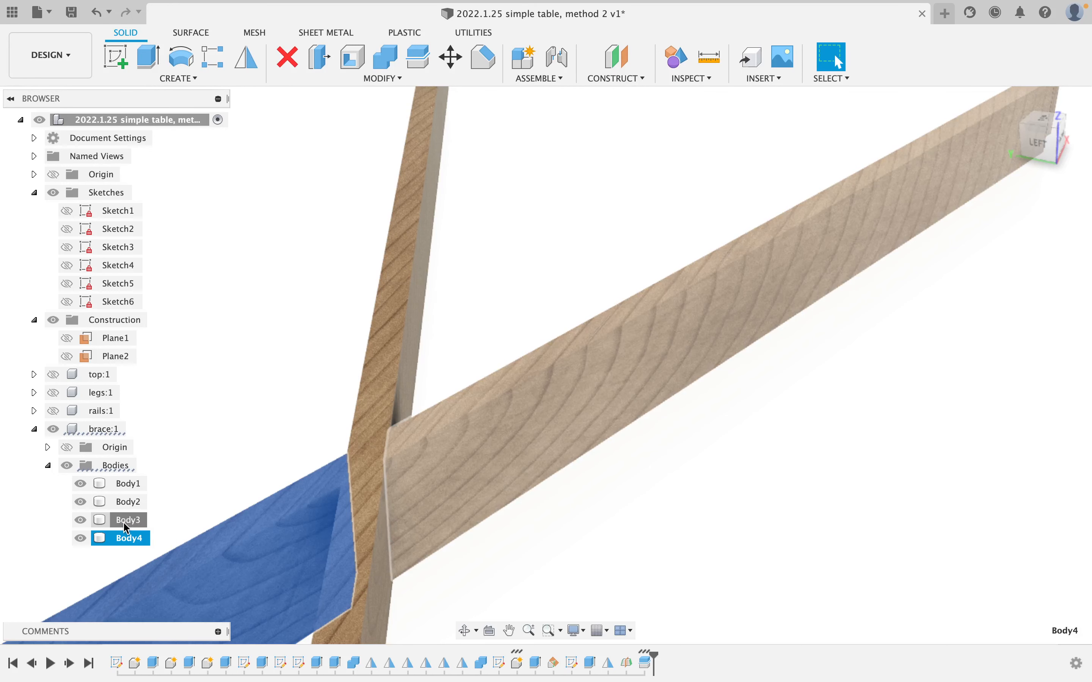
pyautogui.click(123, 522)
pyautogui.click(126, 502)
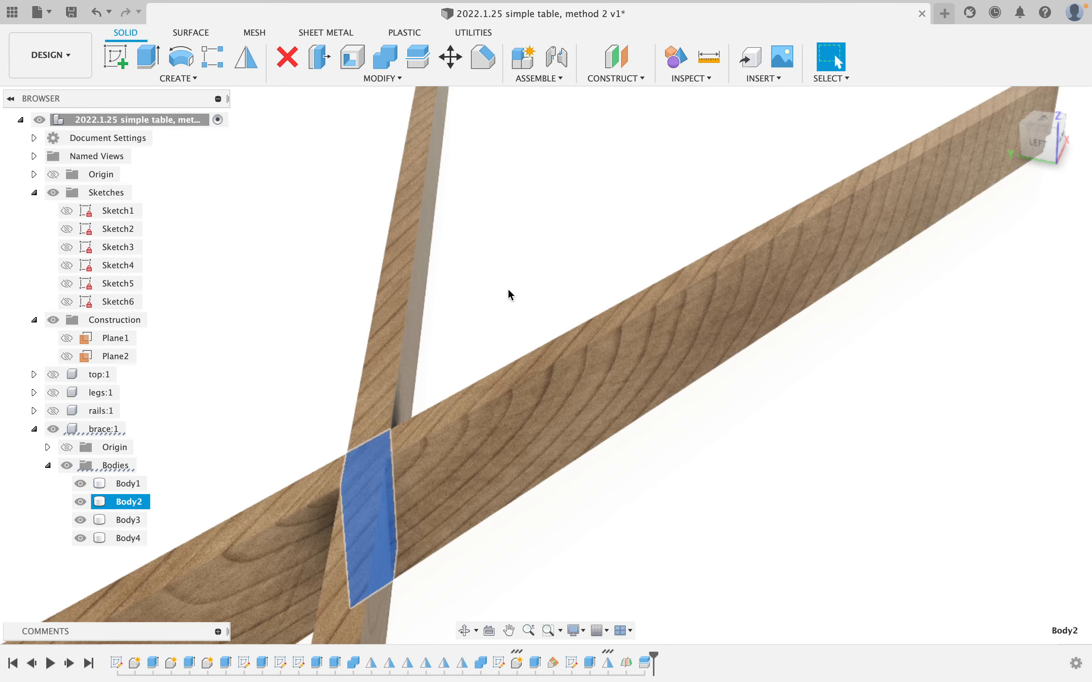
pyautogui.click(520, 223)
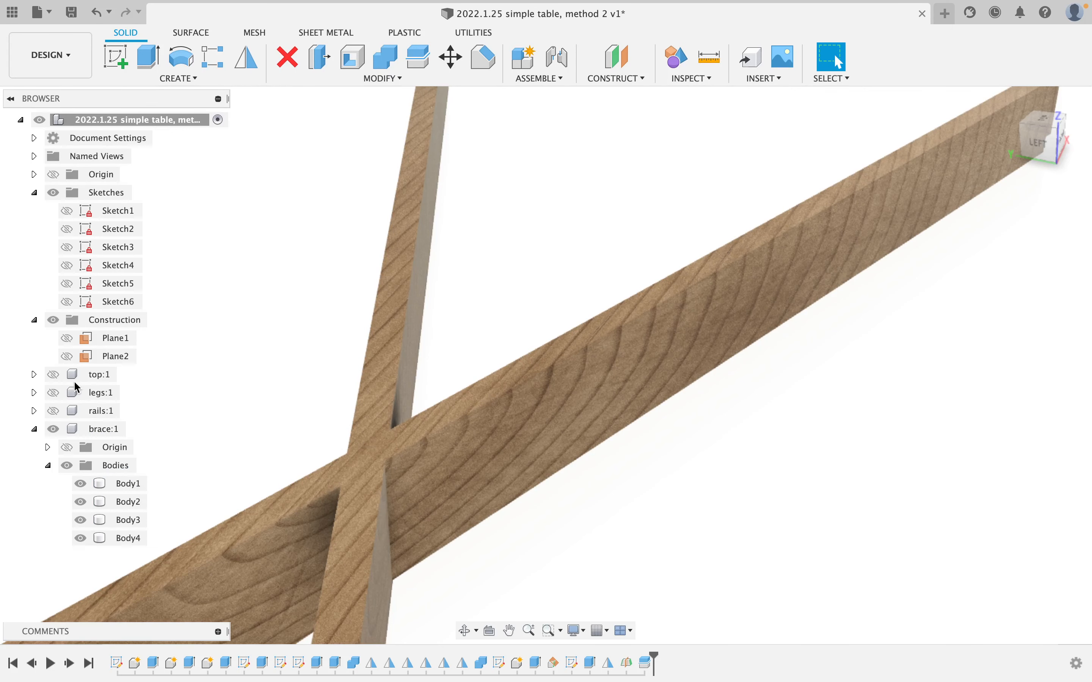
# Show the midplane and split the centre piece of the mirrored brace with it into upper and lower halves
pyautogui.click(71, 356)
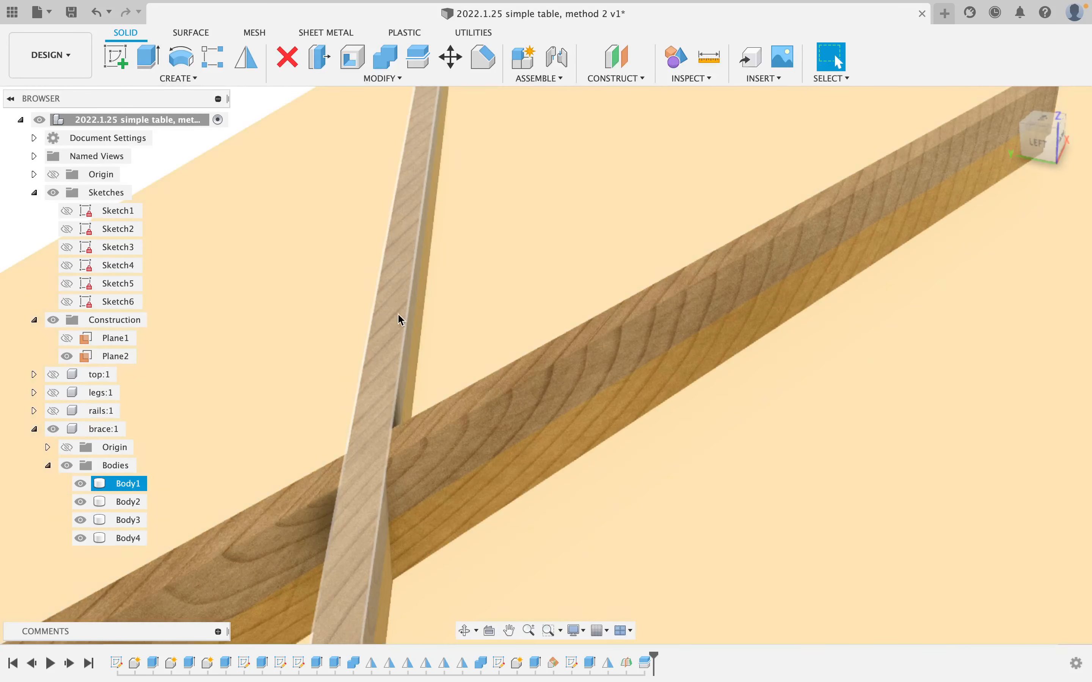
pyautogui.click(418, 57)
pyautogui.click(366, 480)
pyautogui.click(677, 496)
pyautogui.press('Return')
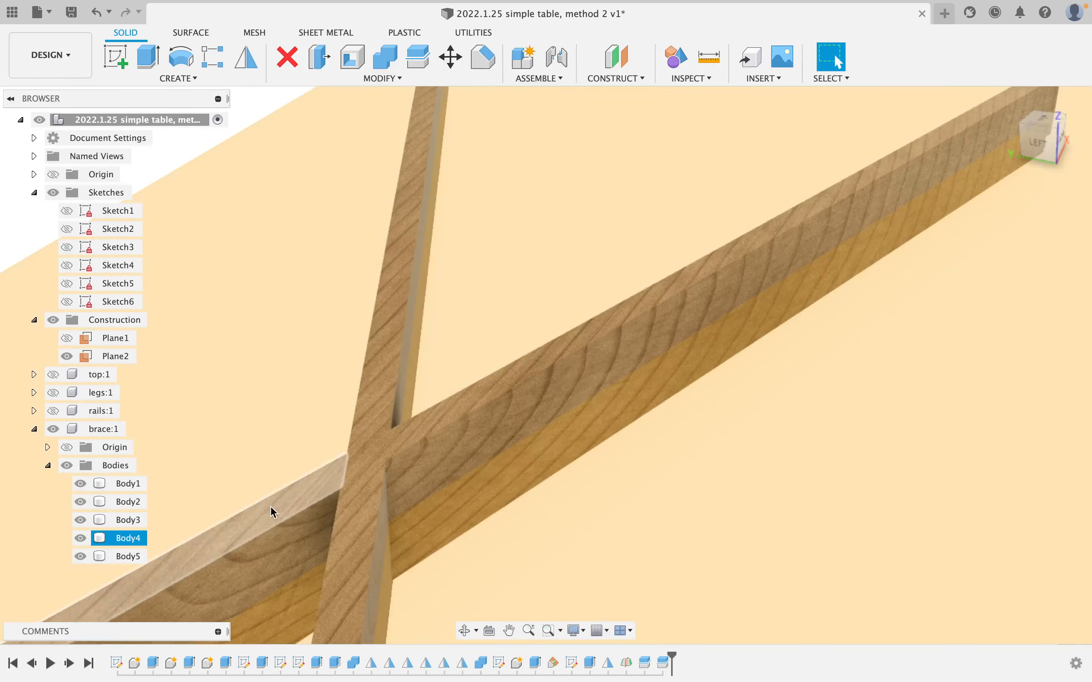
# Hide the midplane and the uncut crossing brace to expose the centre pieces of the split brace
pyautogui.click(80, 557)
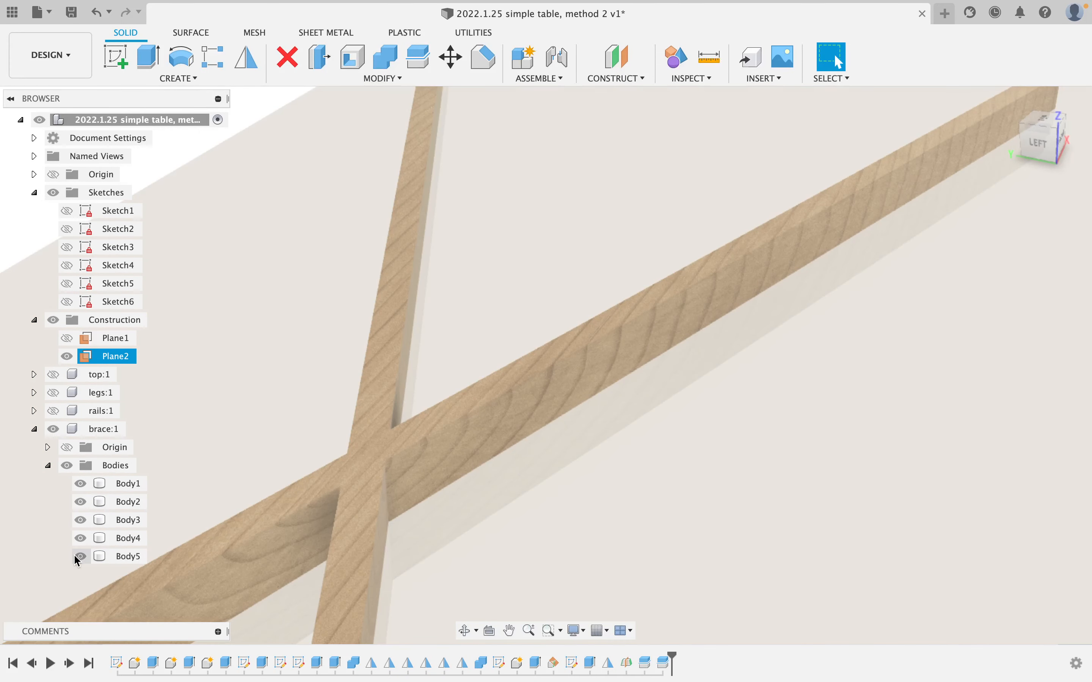
pyautogui.moveTo(309, 495); pyautogui.dragTo(203, 320, button='middle')
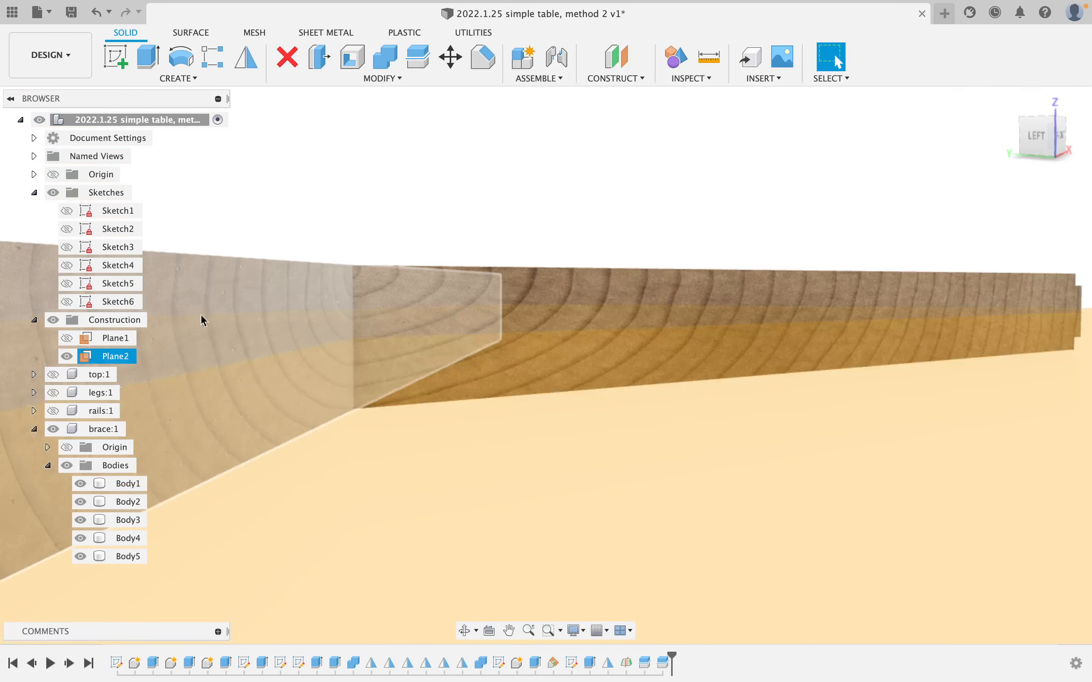
pyautogui.click(67, 356)
pyautogui.click(221, 409)
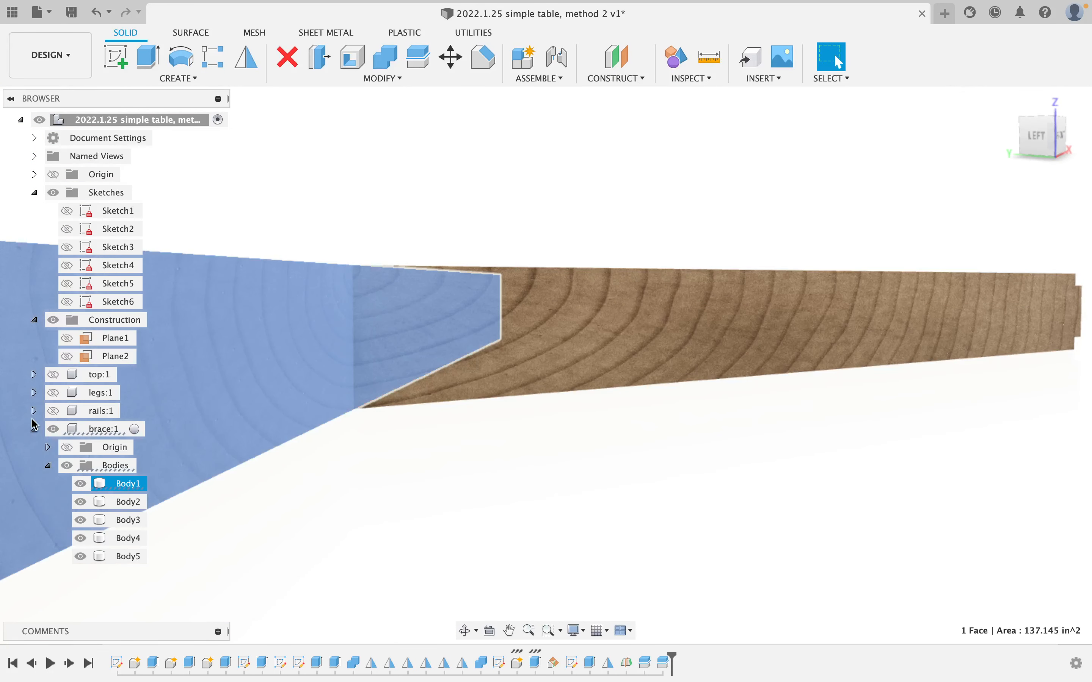
pyautogui.click(81, 483)
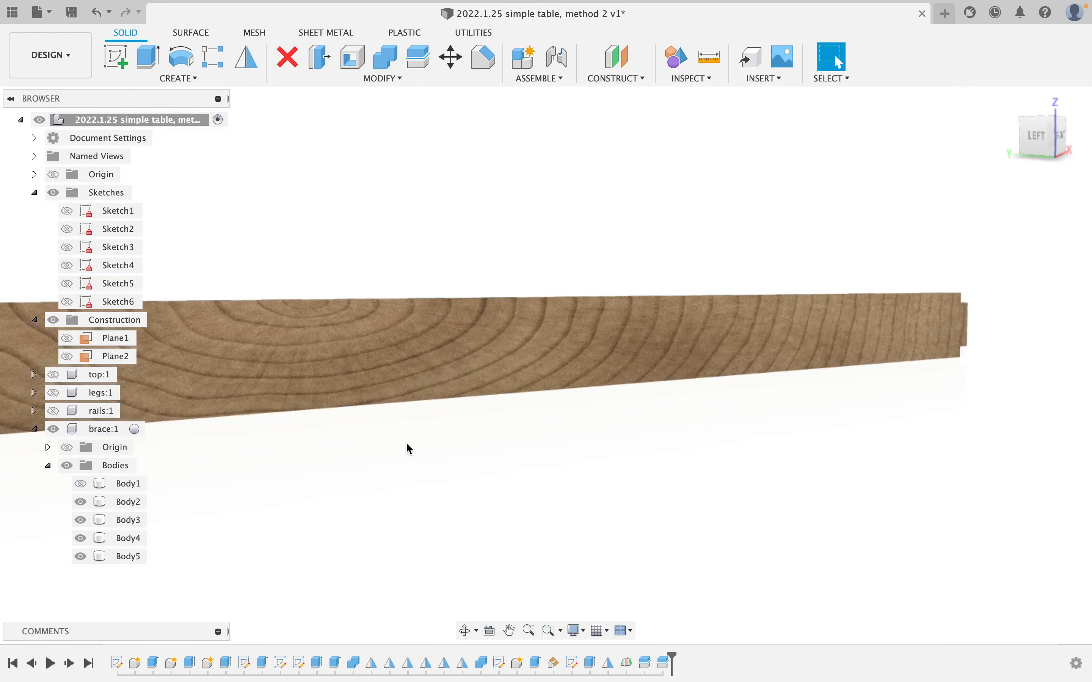
# Remove the lower half of the split centre piece with the Remove command to leave a notch in the brace
pyautogui.click(334, 377)
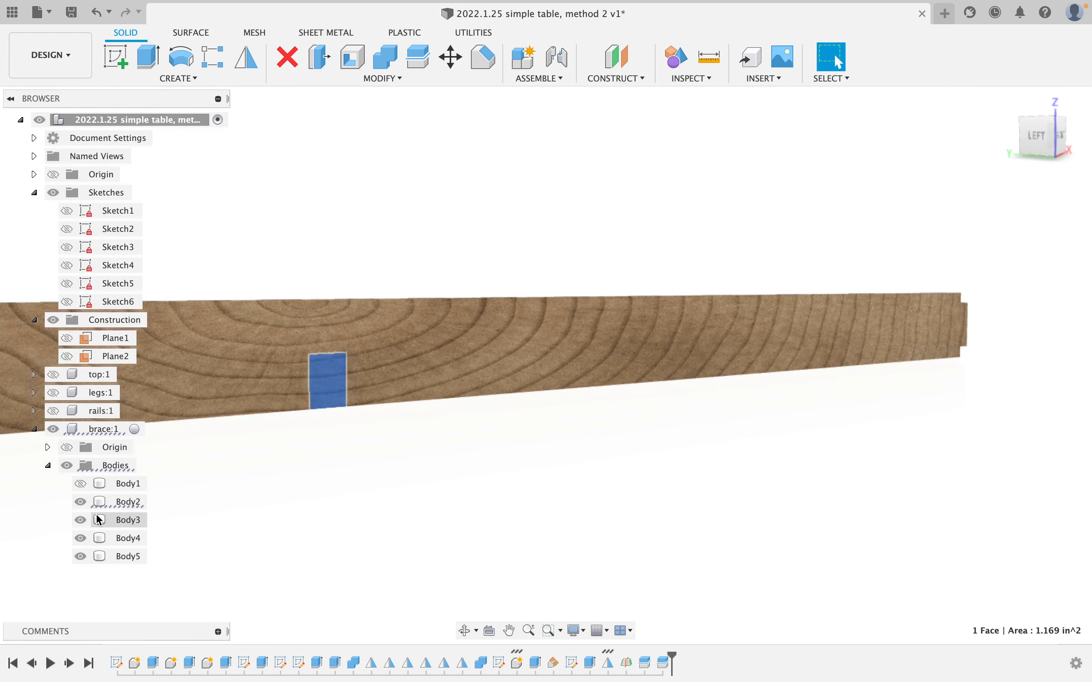
pyautogui.rightClick(119, 502)
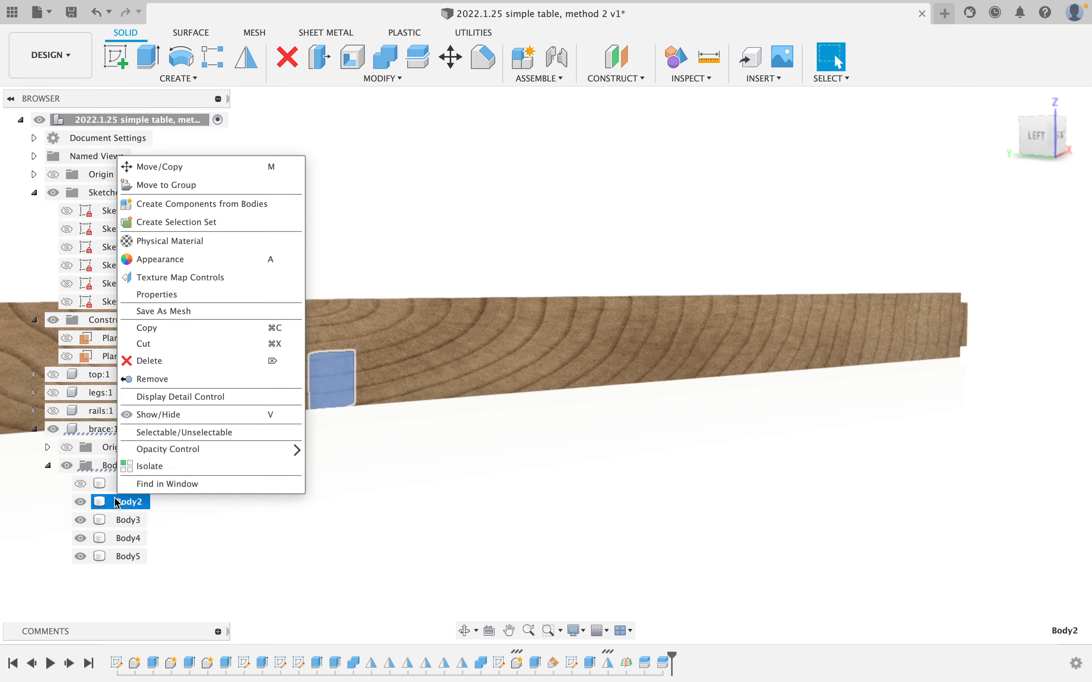
pyautogui.click(170, 381)
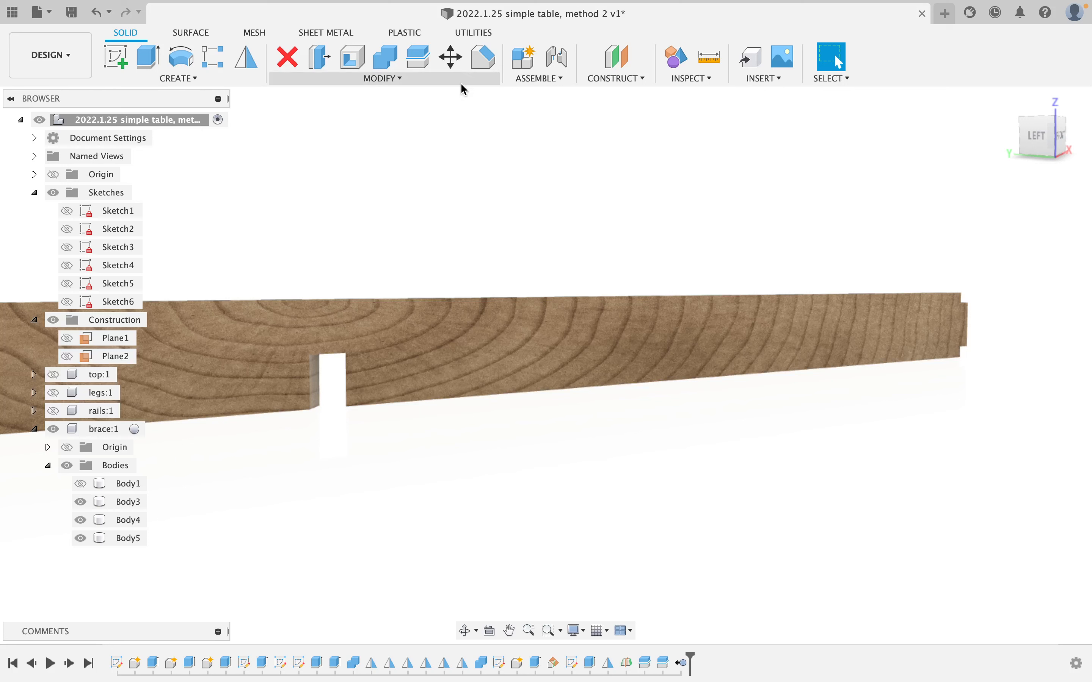
# Combine the remaining three pieces of the notched brace into one body using Join, without keeping the tools
pyautogui.click(391, 66)
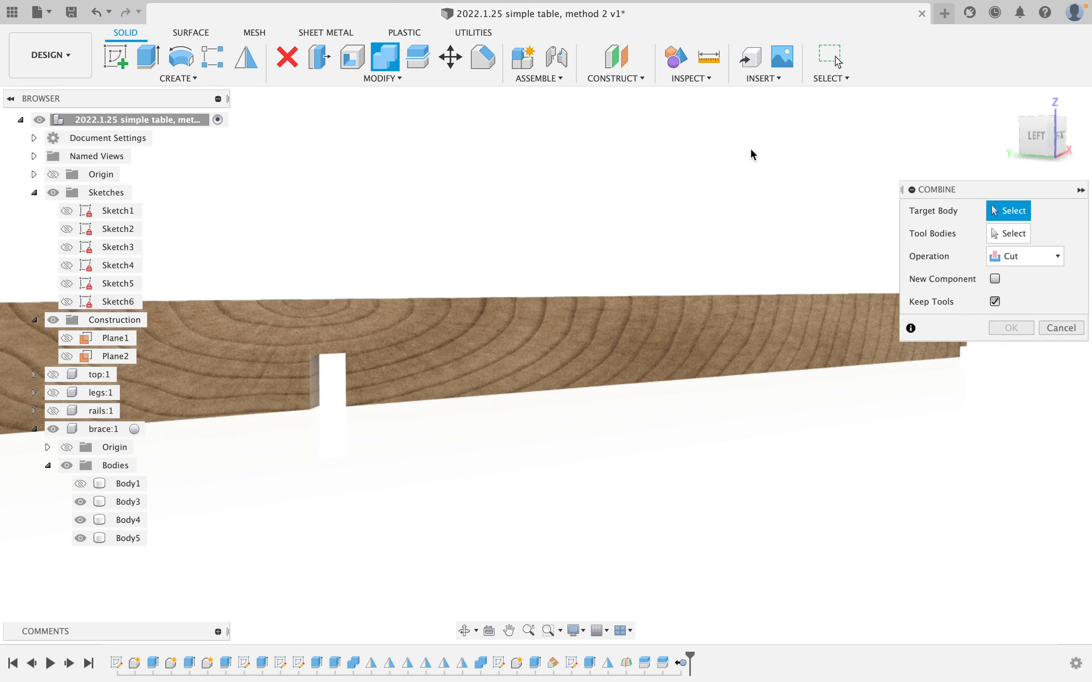
pyautogui.click(1018, 256)
pyautogui.click(1011, 277)
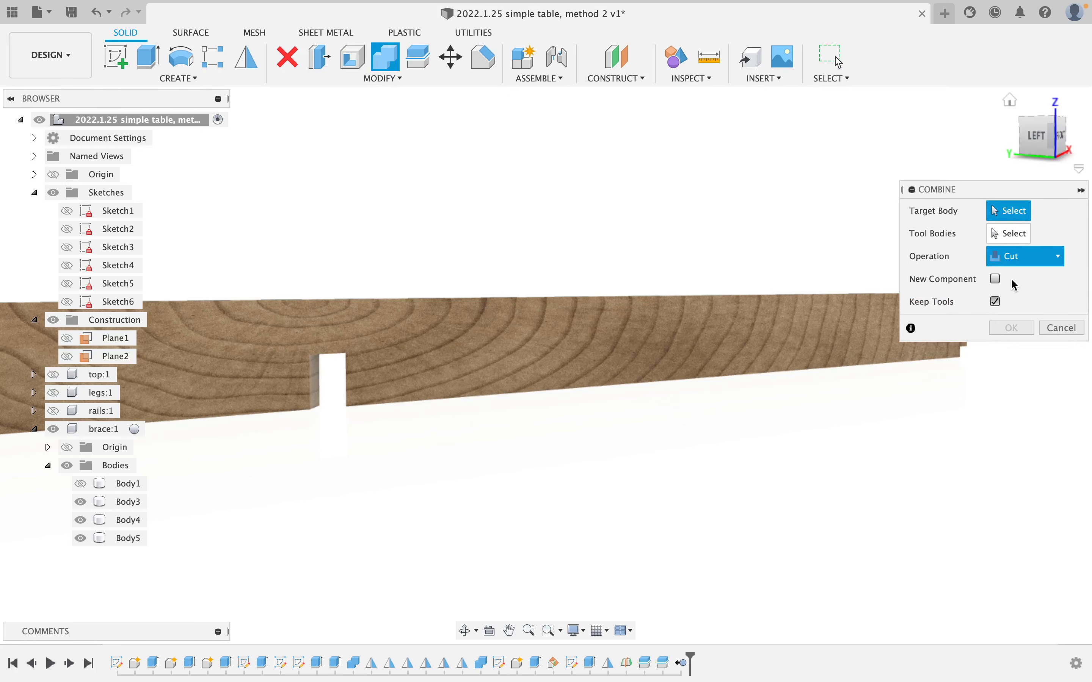
pyautogui.click(457, 338)
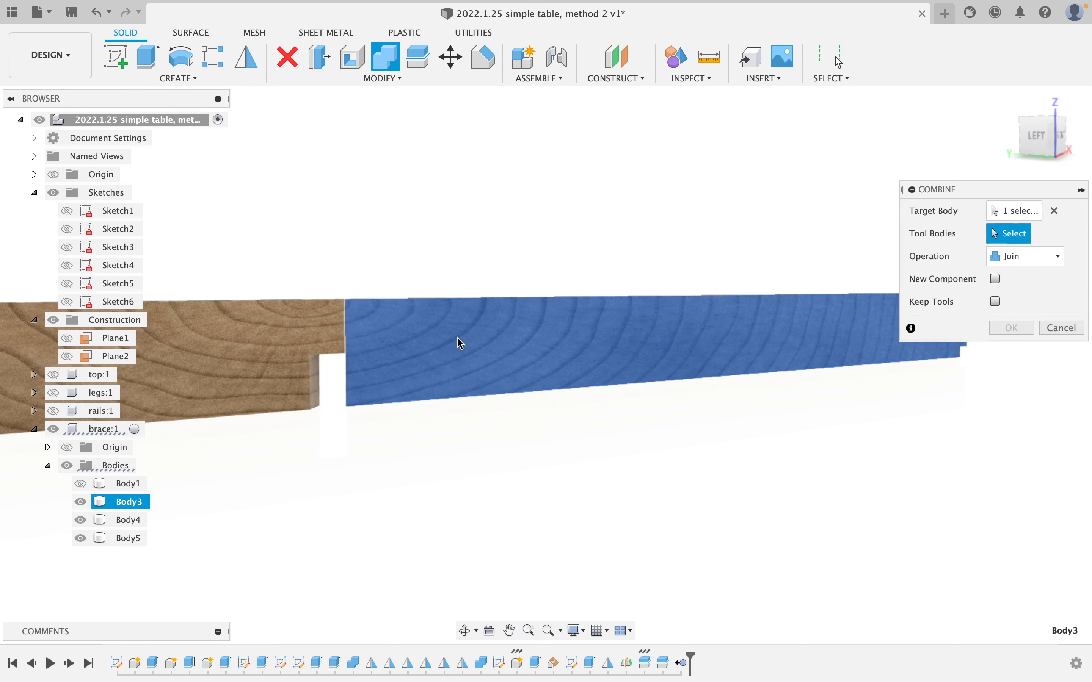
pyautogui.click(343, 338)
pyautogui.click(303, 356)
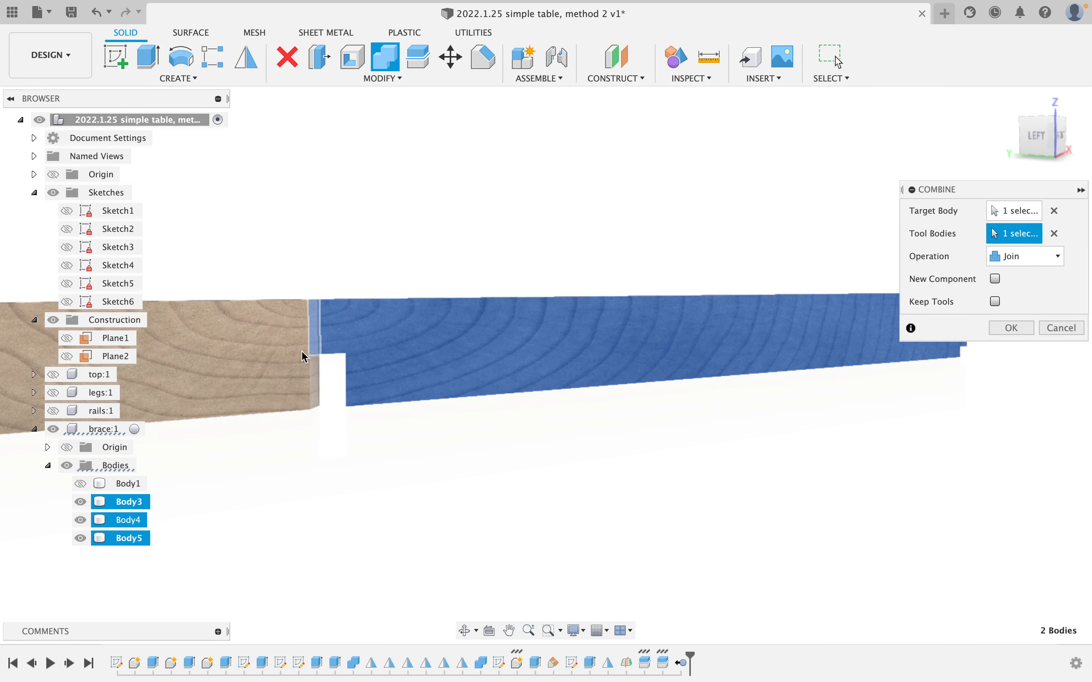
pyautogui.click(1021, 327)
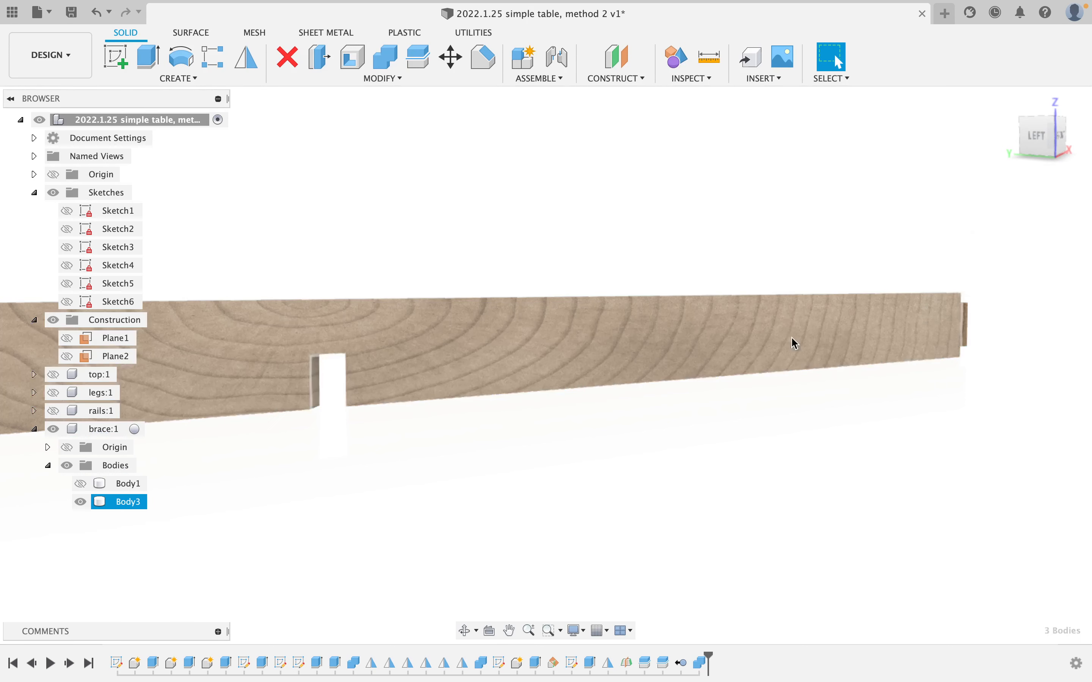
# Show the crossing brace and cut it with the notched brace using Combine, with Keep Tools enabled
pyautogui.click(82, 484)
pyautogui.click(386, 58)
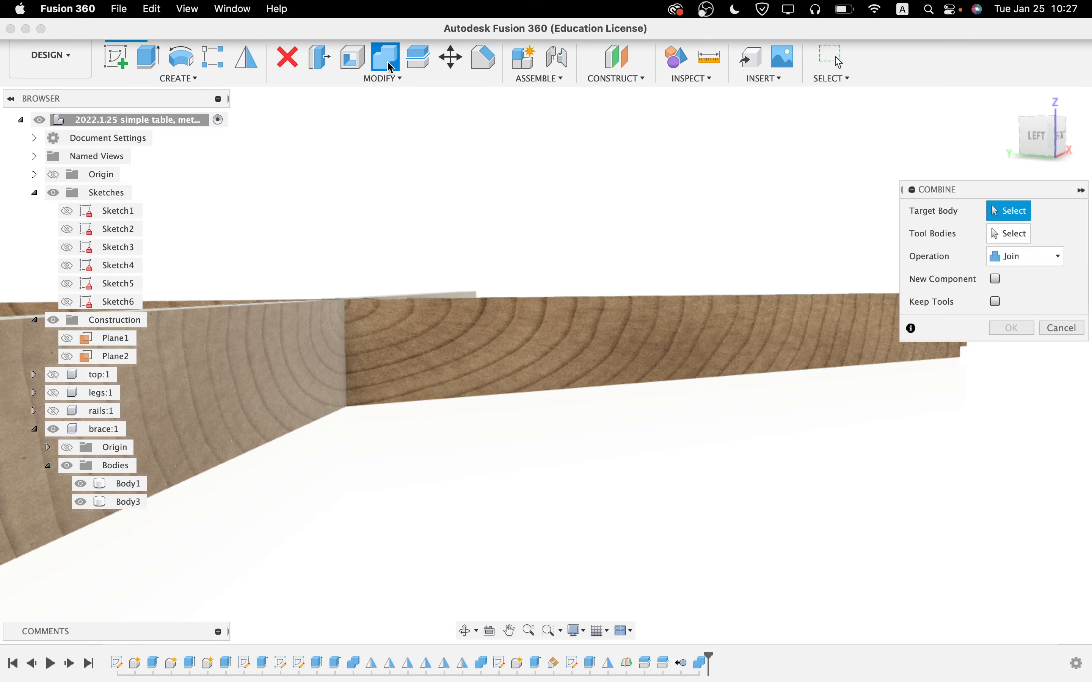
pyautogui.click(1020, 257)
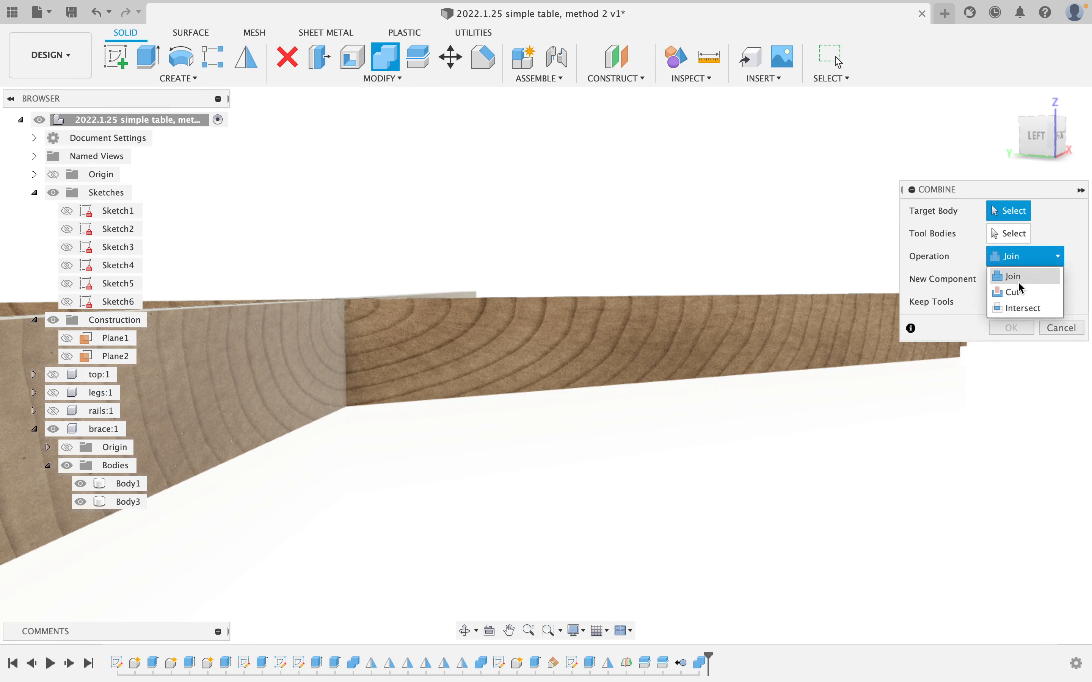
pyautogui.click(1013, 293)
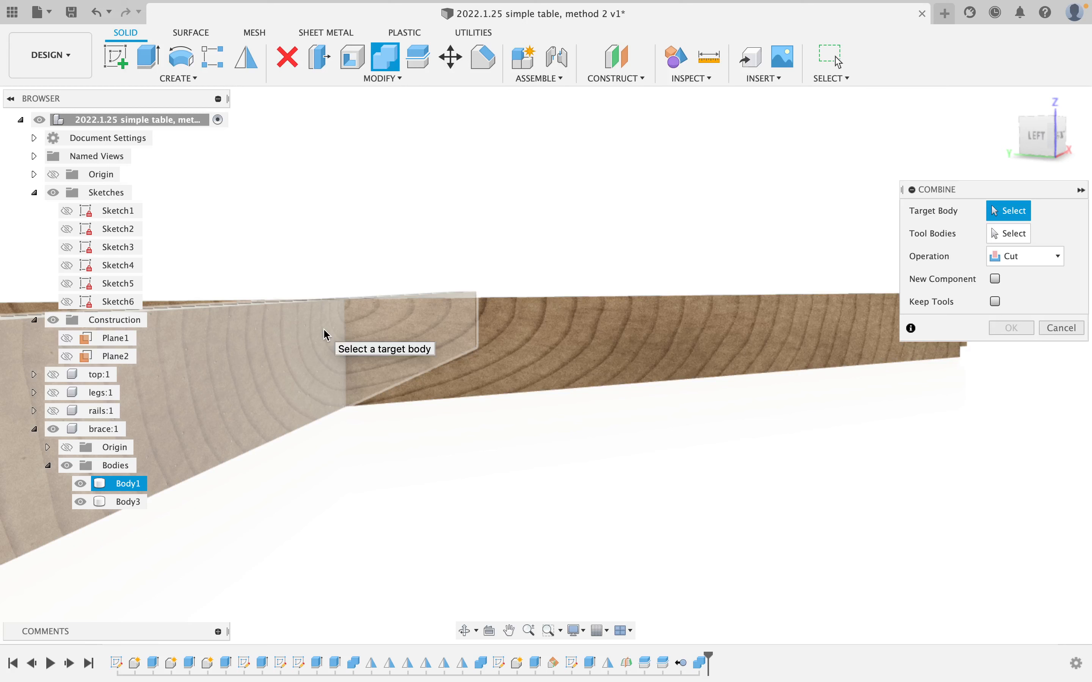
pyautogui.click(273, 379)
pyautogui.click(645, 347)
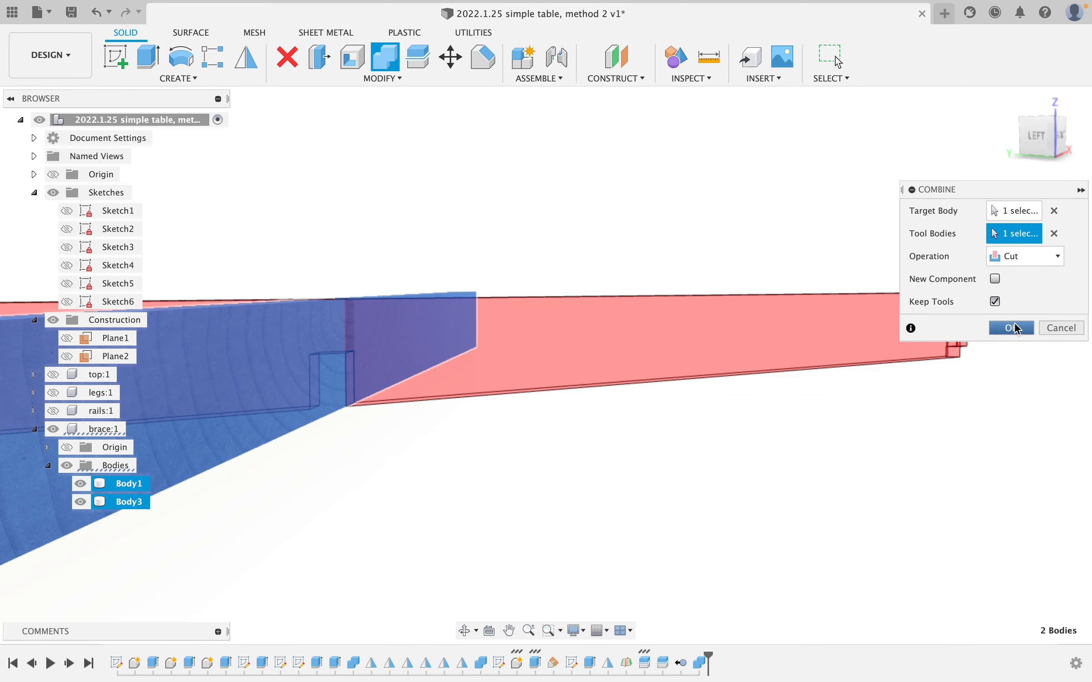
pyautogui.click(1011, 328)
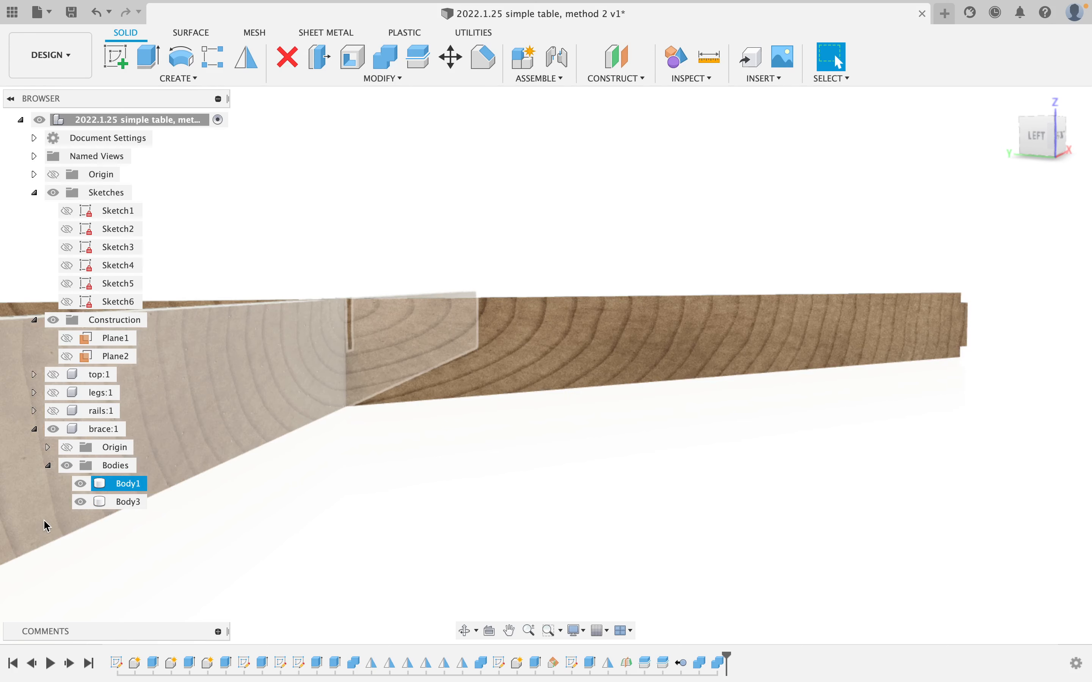
# Hide each brace in turn to inspect the half-lap notches, and show both braces again
pyautogui.click(81, 502)
pyautogui.click(335, 509)
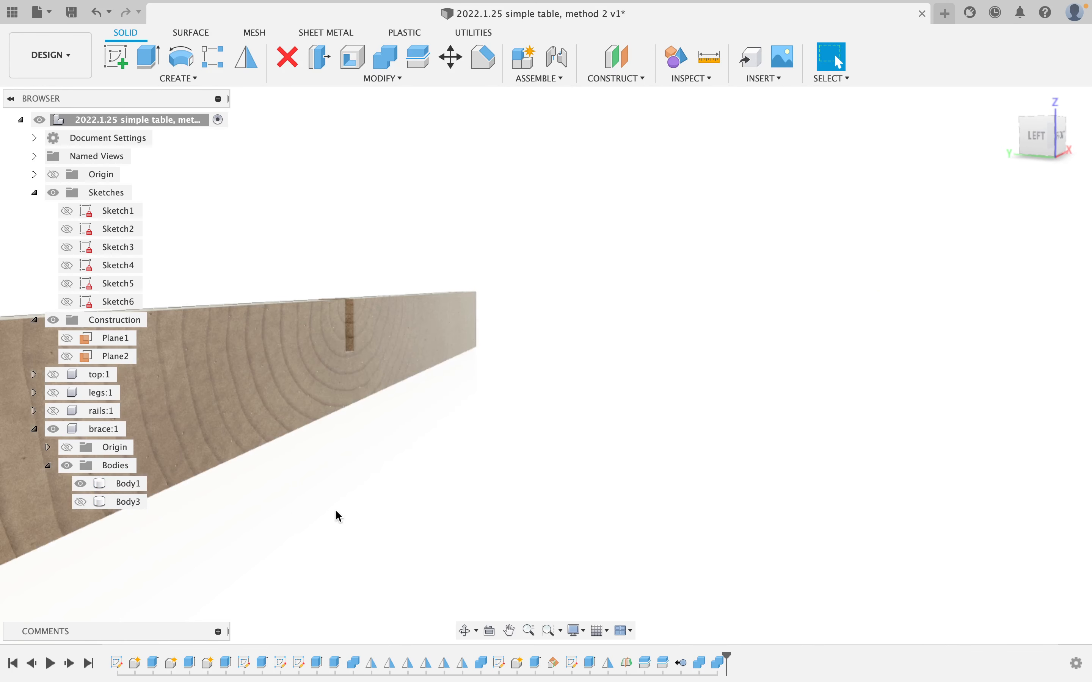
pyautogui.keyDown('shift'); pyautogui.moveTo(335, 510); pyautogui.dragTo(275, 515, button='middle'); pyautogui.keyUp('shift')
pyautogui.click(80, 502)
pyautogui.click(80, 484)
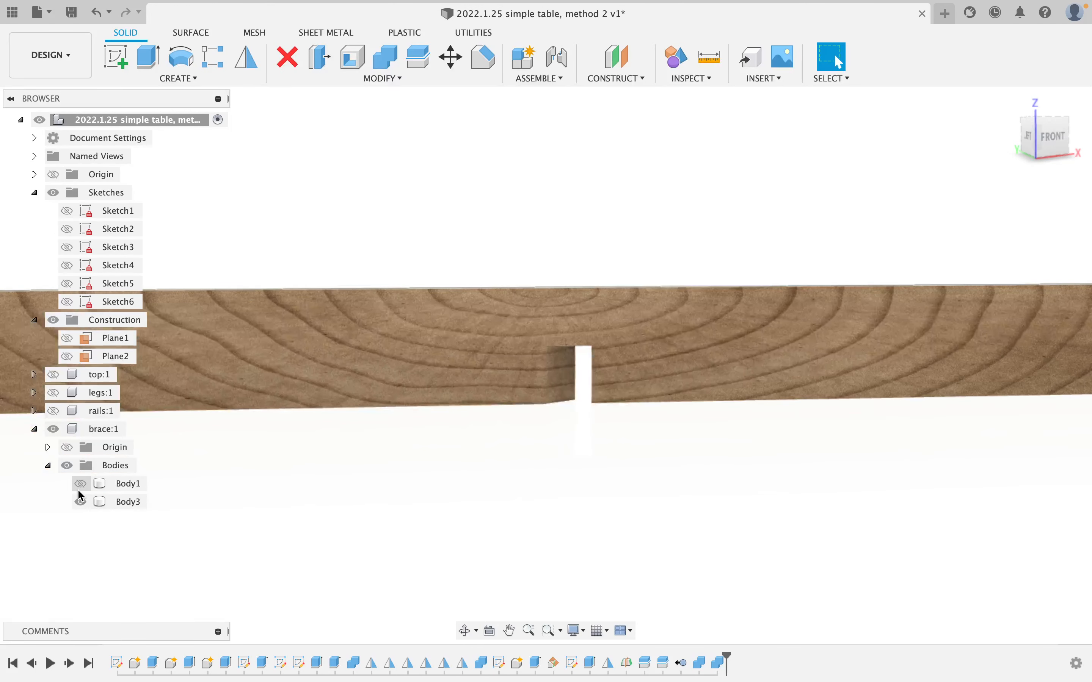
pyautogui.click(78, 489)
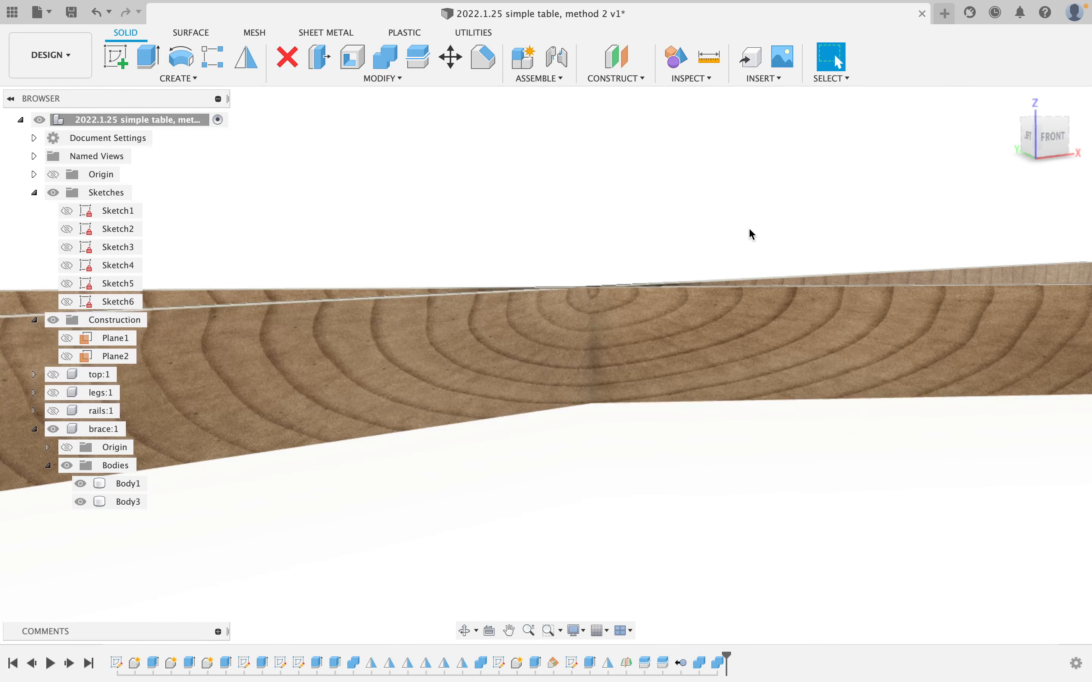
# Show the legs and cut the leg at the left end of the long-view brace with that notched brace, keeping the tool body
pyautogui.scroll(-2, 753, 235)
pyautogui.scroll(-2, 752, 234)
pyautogui.moveTo(686, 244)
pyautogui.keyDown('shift'); pyautogui.mouseDown(button='middle')
pyautogui.moveTo(653, 239)
pyautogui.moveTo(683, 251)
pyautogui.moveTo(667, 252)
pyautogui.mouseUp(button='middle'); pyautogui.keyUp('shift')
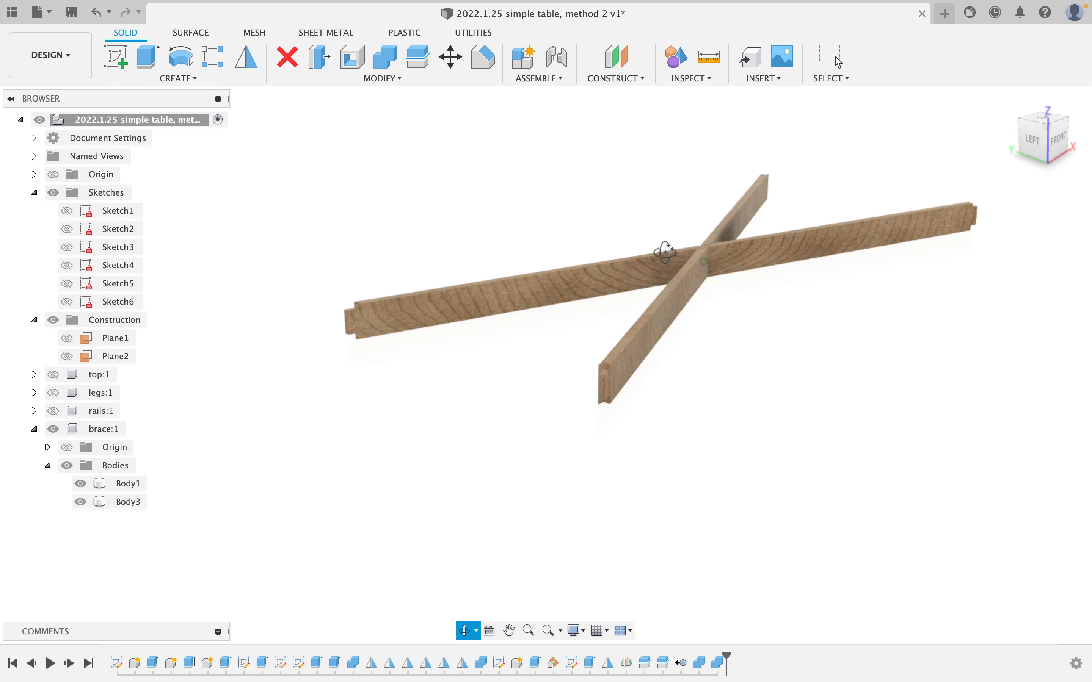
pyautogui.click(54, 393)
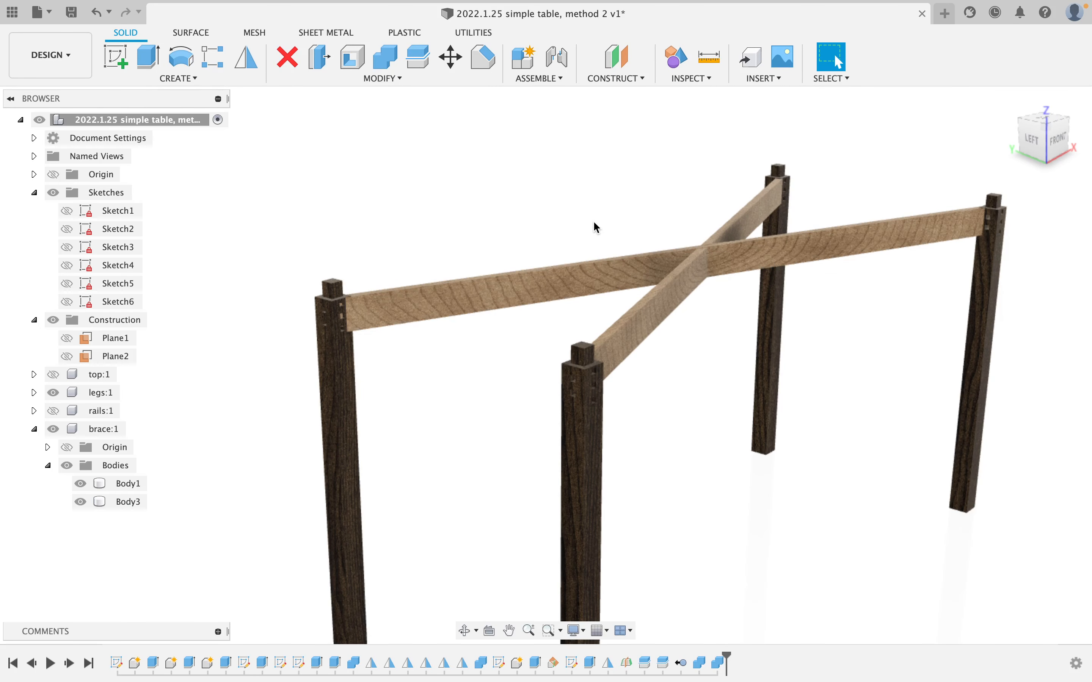
pyautogui.click(385, 56)
pyautogui.click(335, 387)
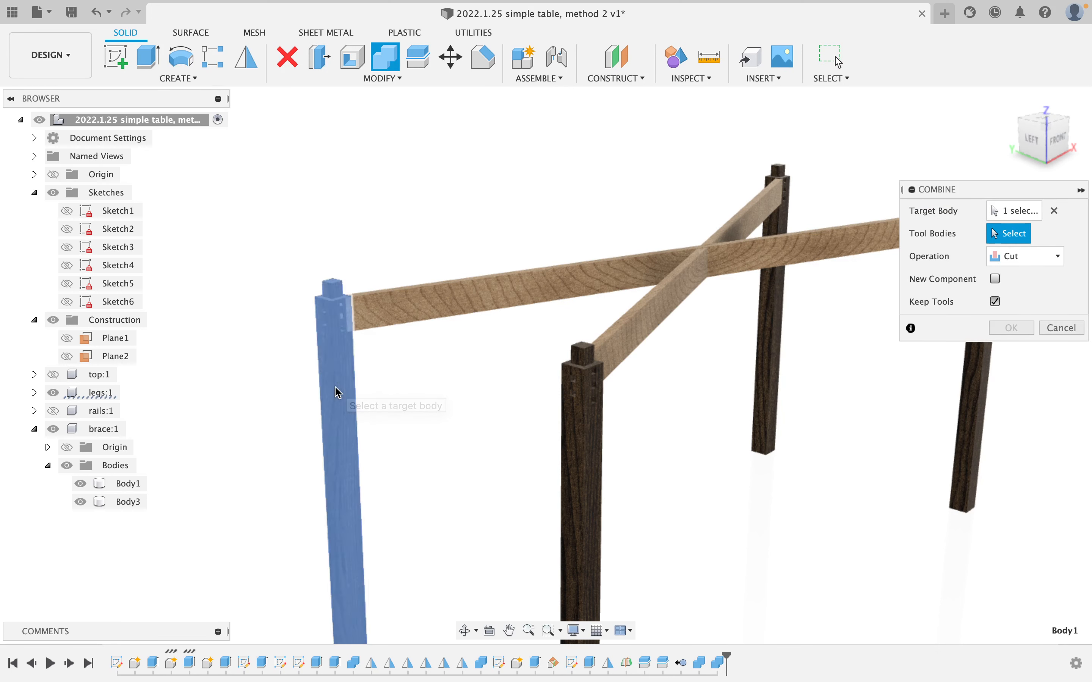
pyautogui.click(478, 299)
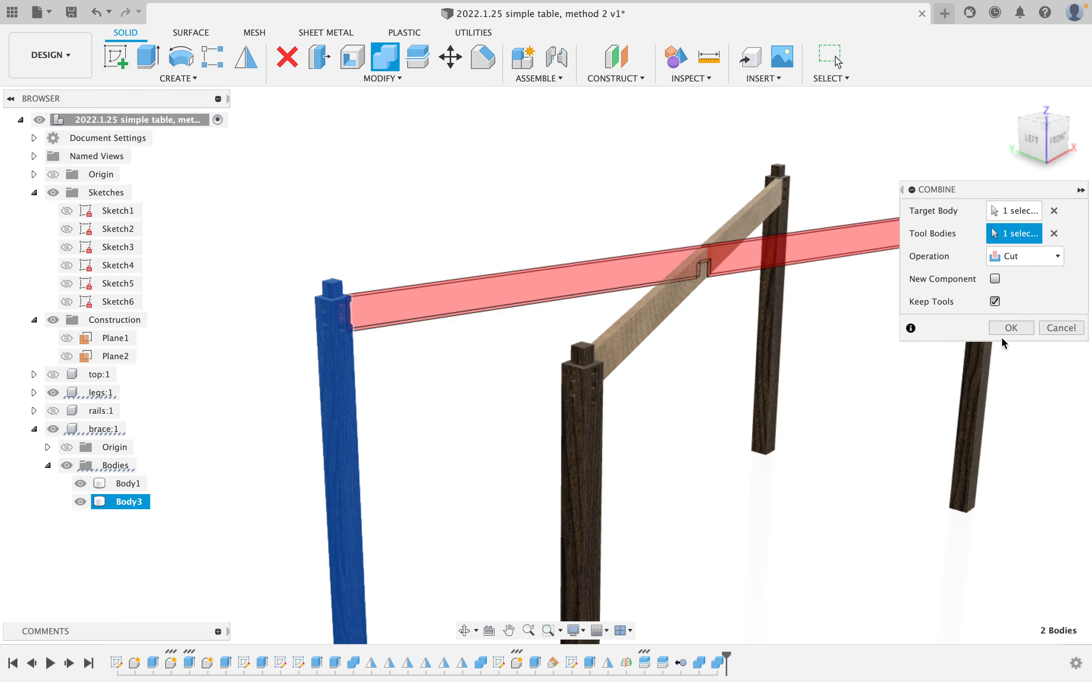
# Repeat Combine to cut the front leg with the crossing brace that meets it, keeping the tool body
pyautogui.rightClick(764, 405)
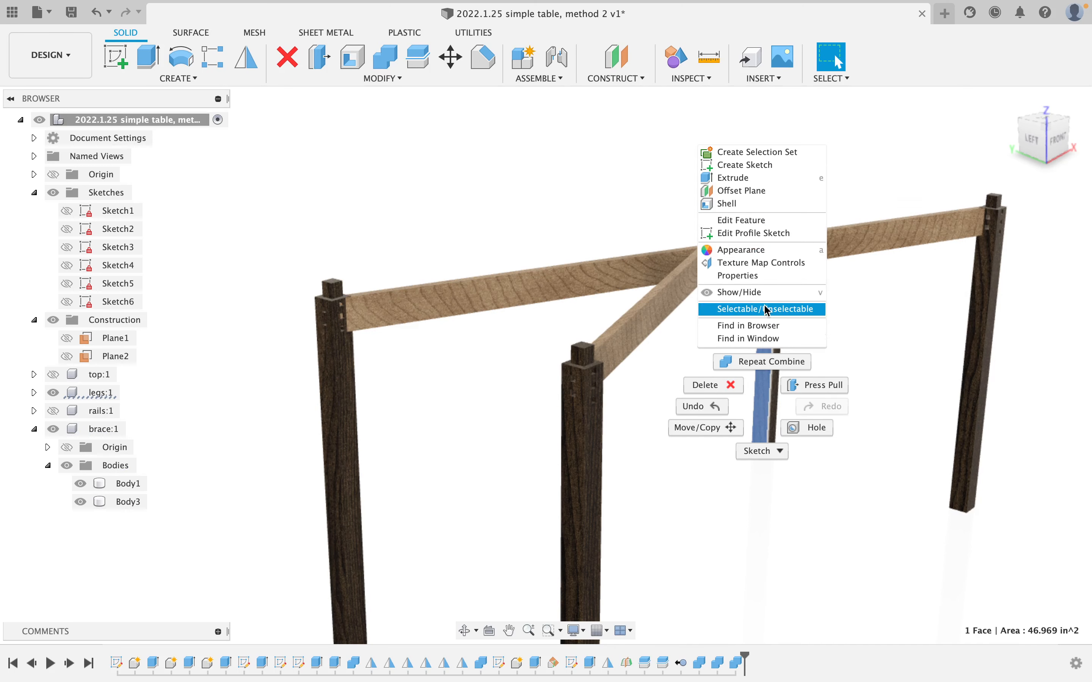
pyautogui.click(767, 363)
pyautogui.click(578, 456)
pyautogui.click(668, 302)
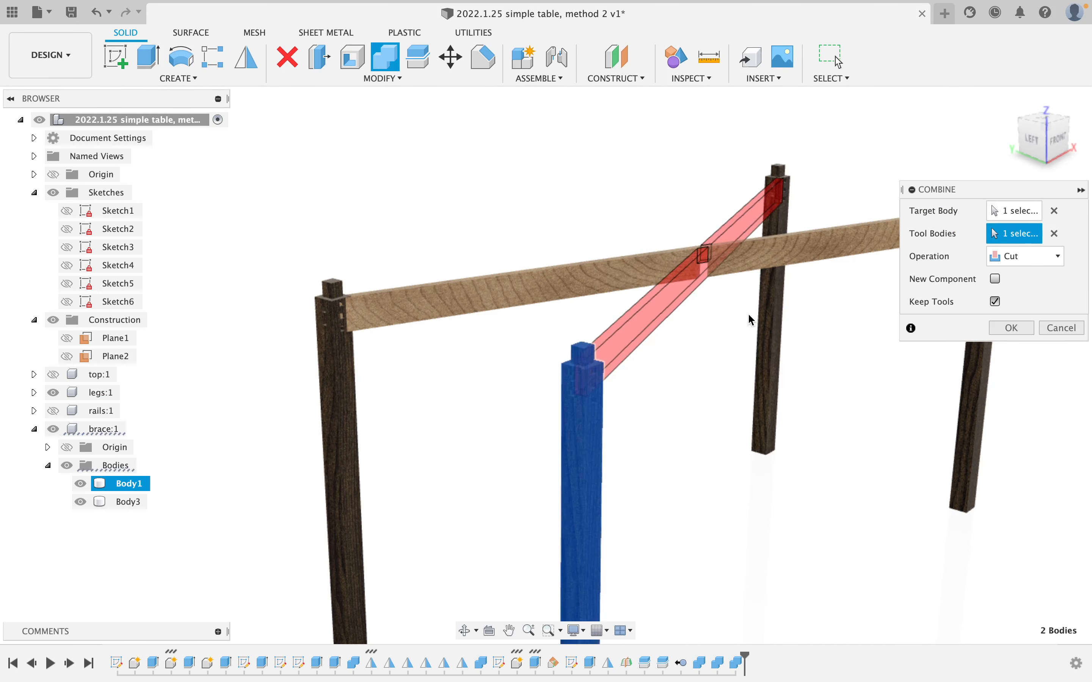
pyautogui.click(1000, 332)
# Start another Combine operation for a remaining leg
pyautogui.rightClick(843, 371)
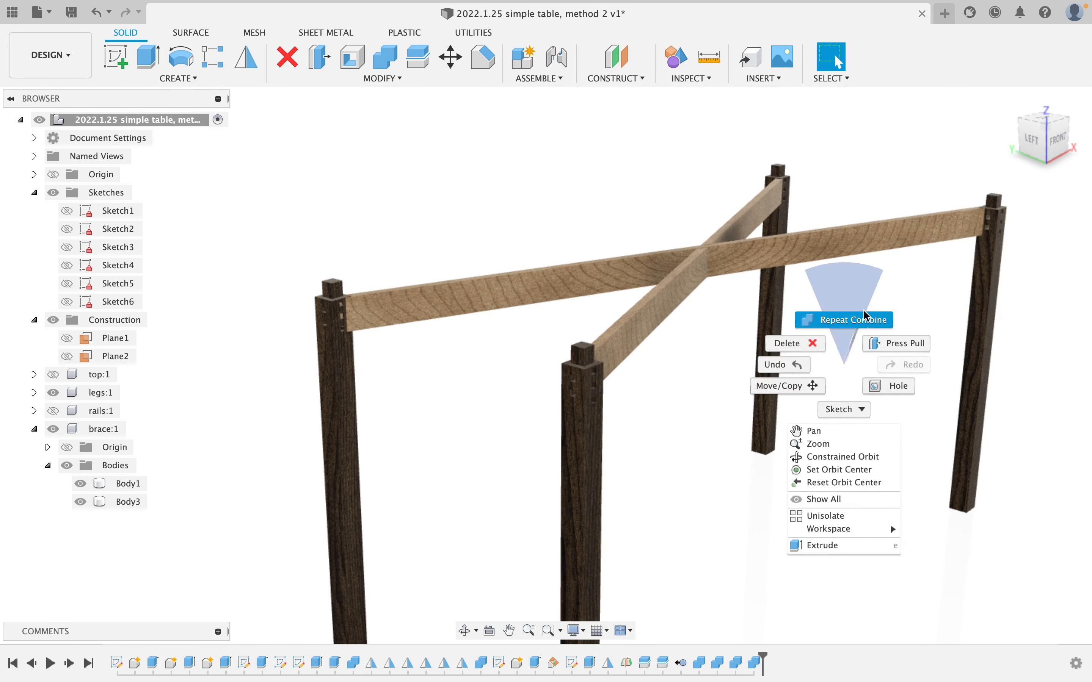